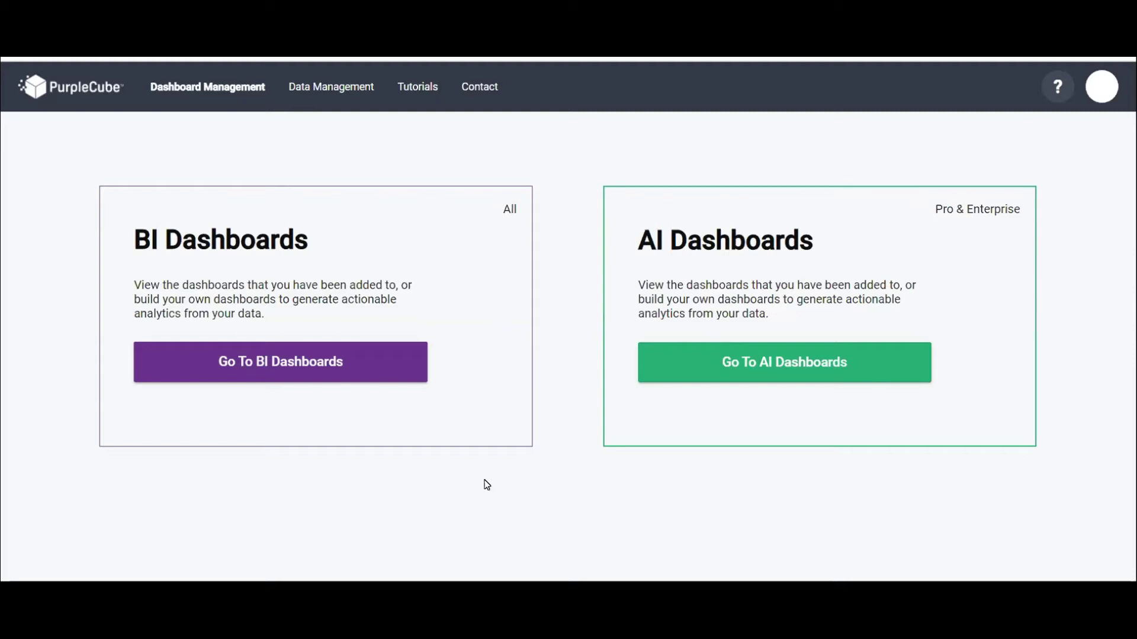
- Start a new data connection from data management and open Purple Cube Studio
left_click(343, 90)
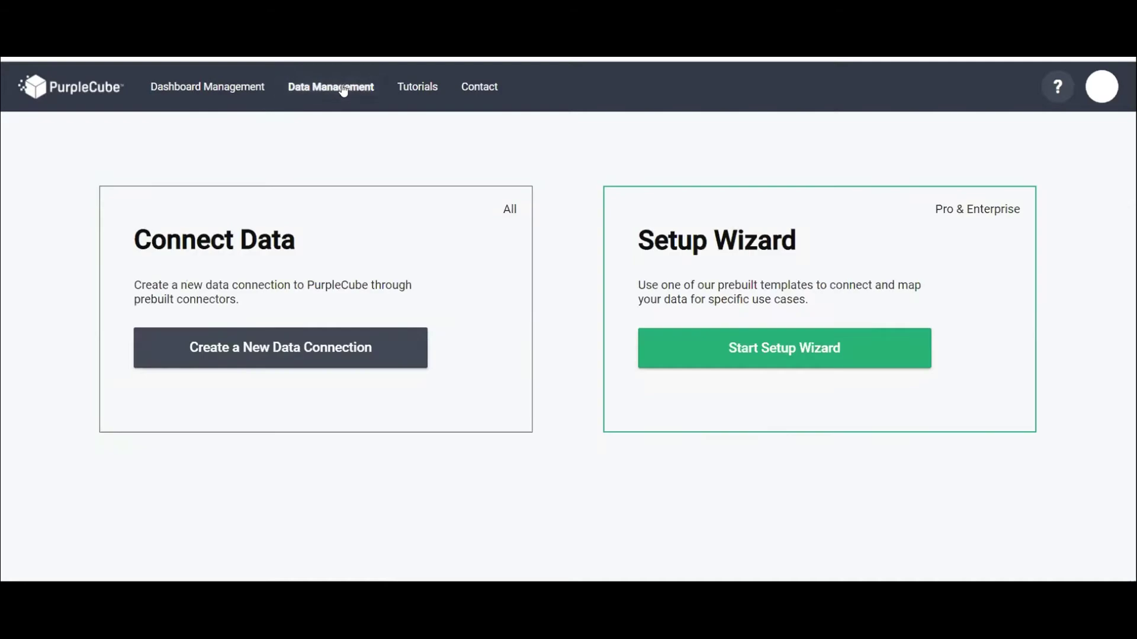
left_click(317, 350)
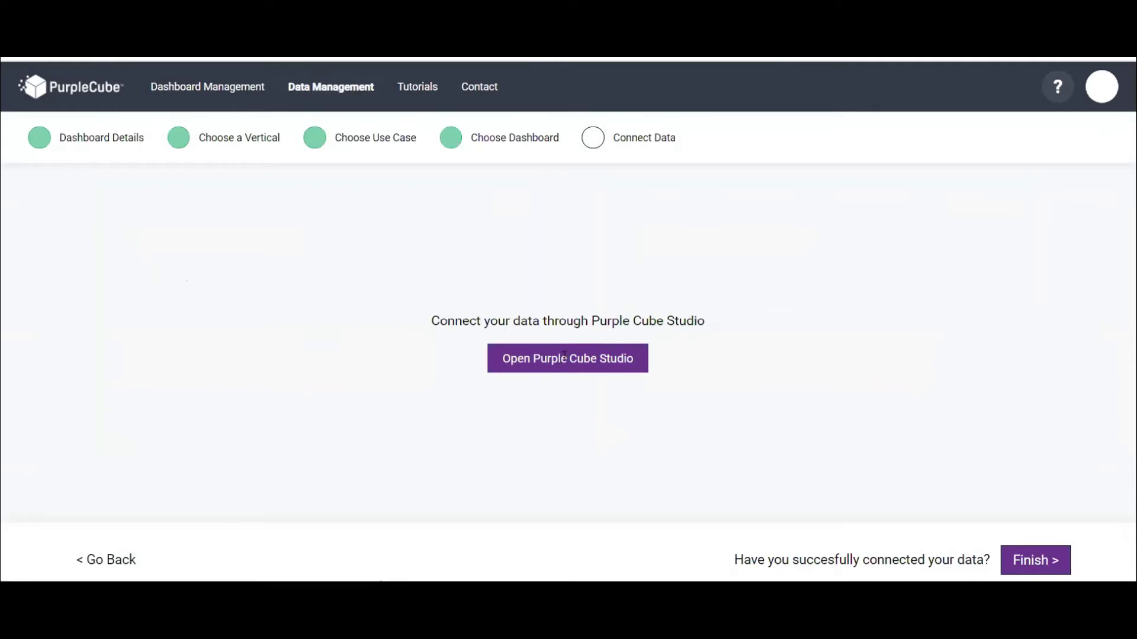
left_click(507, 357)
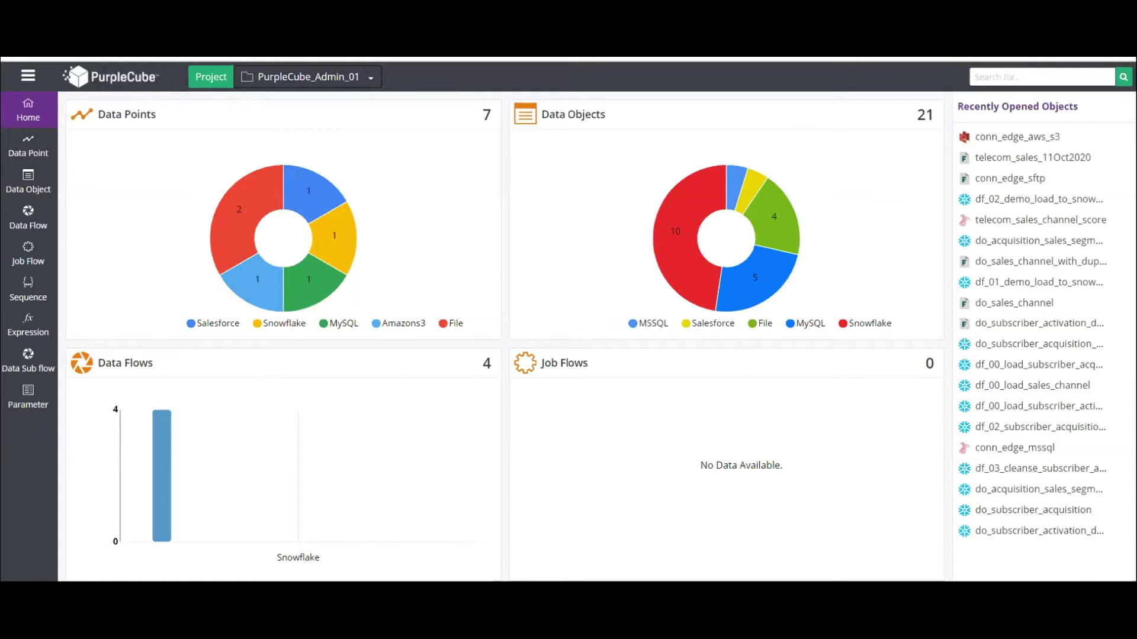
- Start a new File Server data point, view its connection properties, and discard it
mouse_move(54, 149)
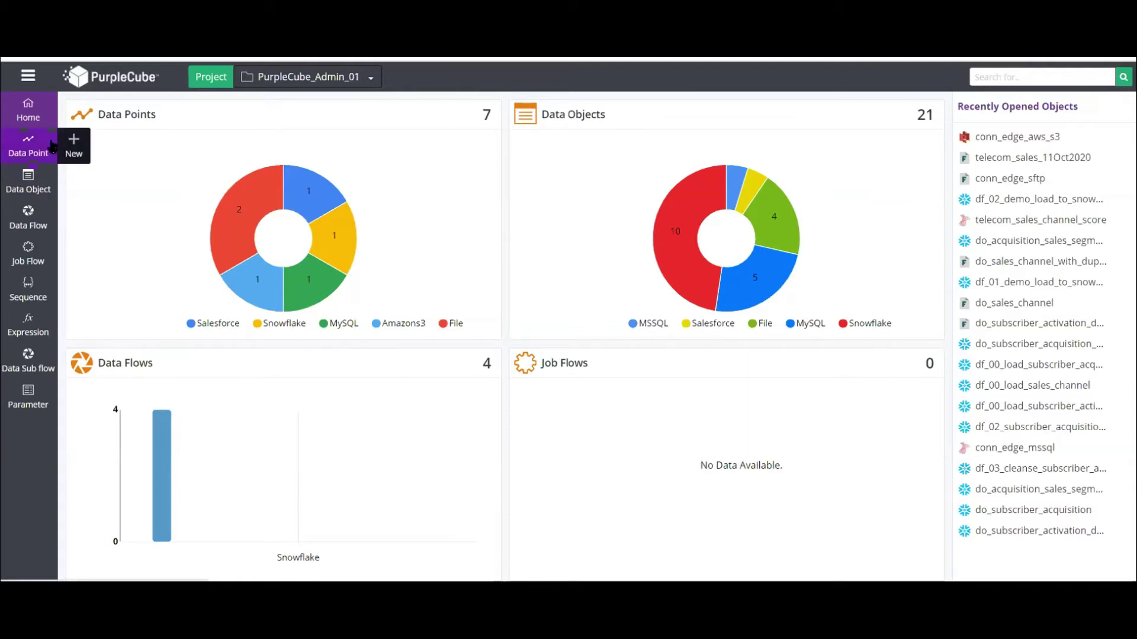
left_click(67, 148)
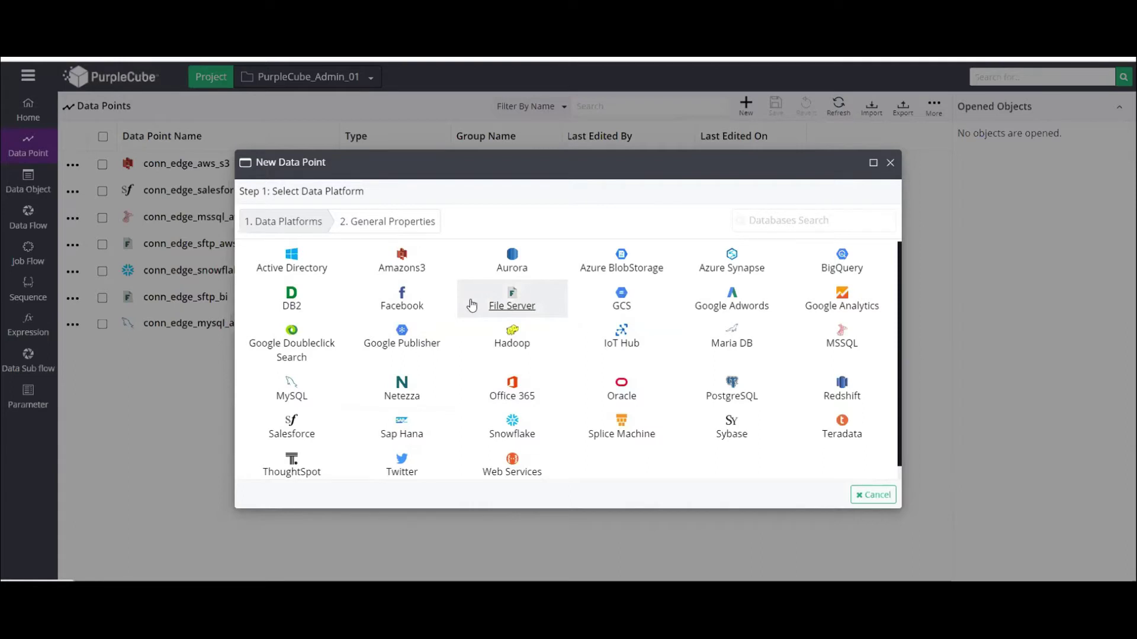
left_click(504, 301)
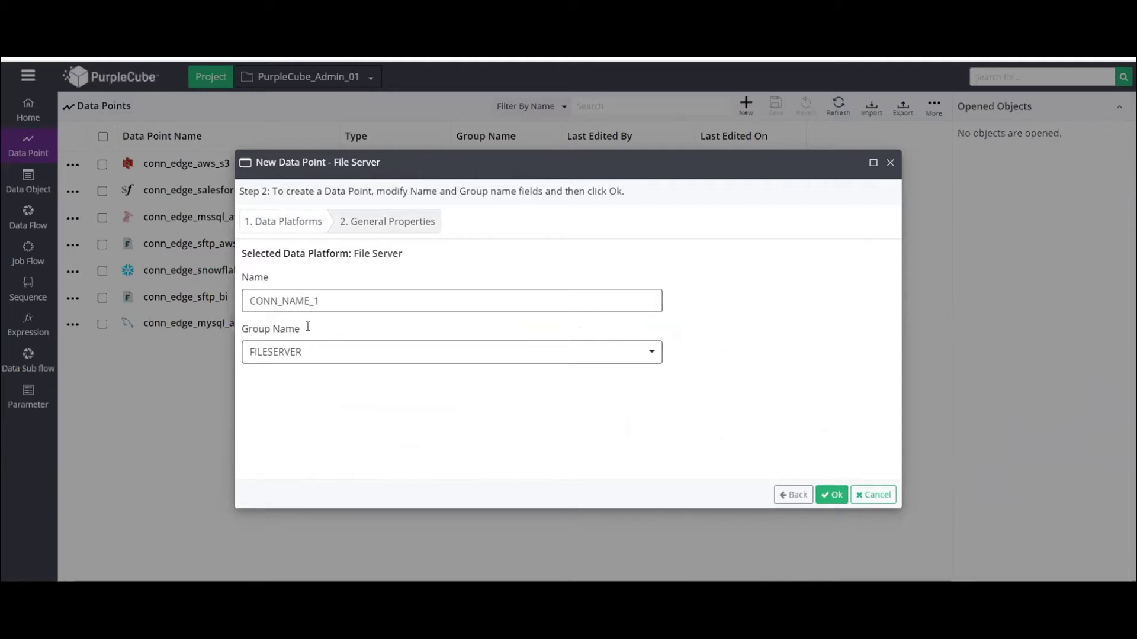
left_click(831, 495)
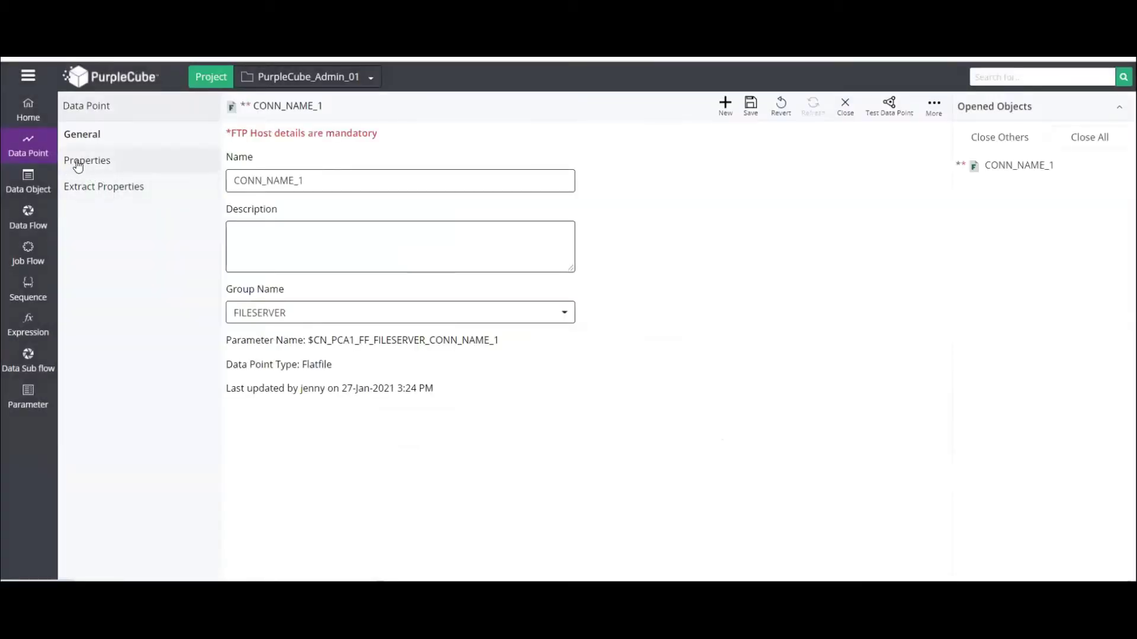
left_click(78, 165)
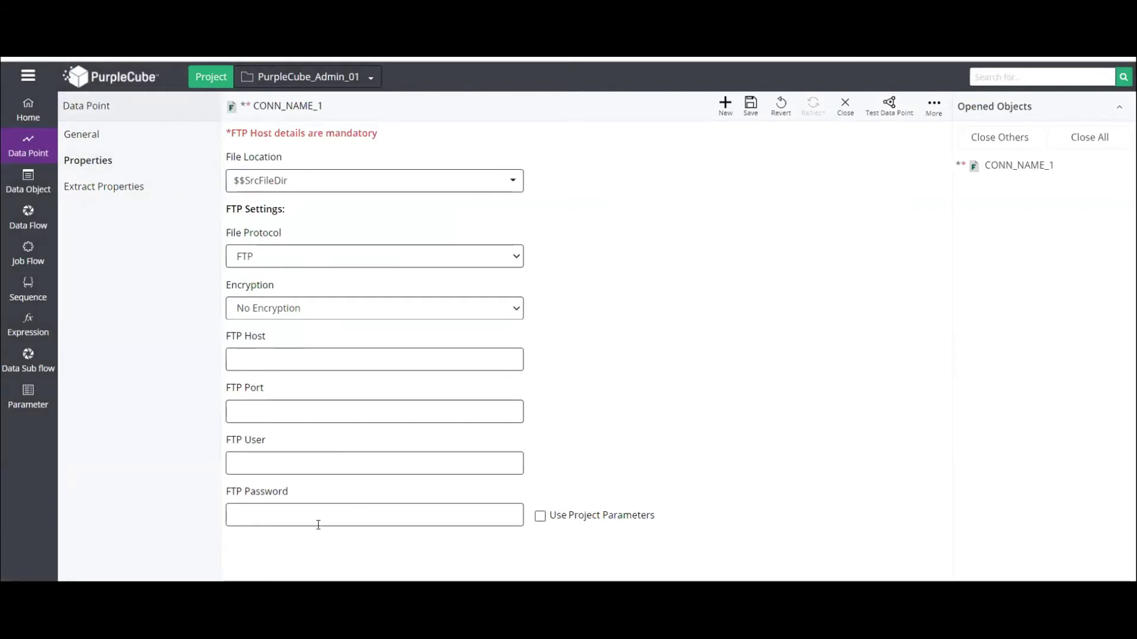
left_click(777, 105)
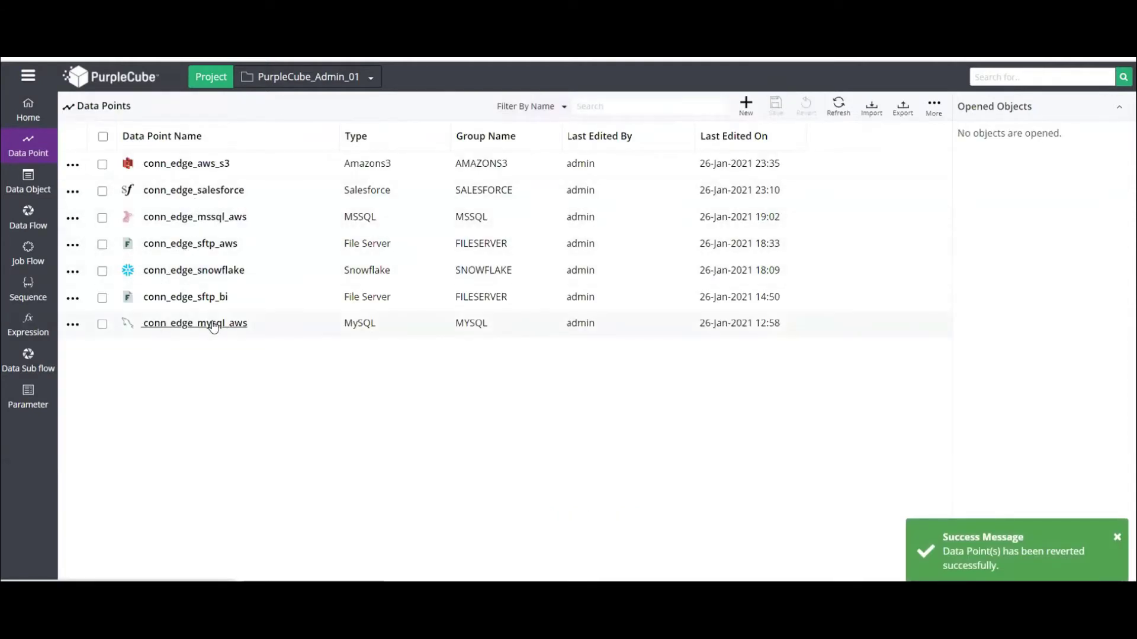
- Examine the connection properties of the conn_edge_mssql_aws data point and return to the data points list
left_click(183, 219)
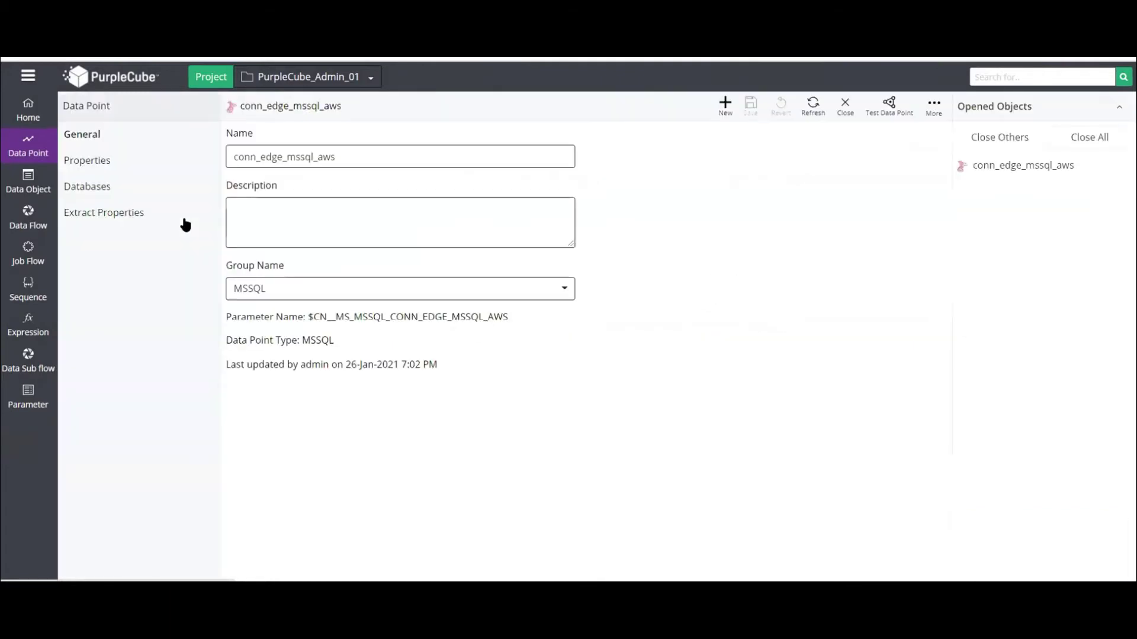
left_click(93, 158)
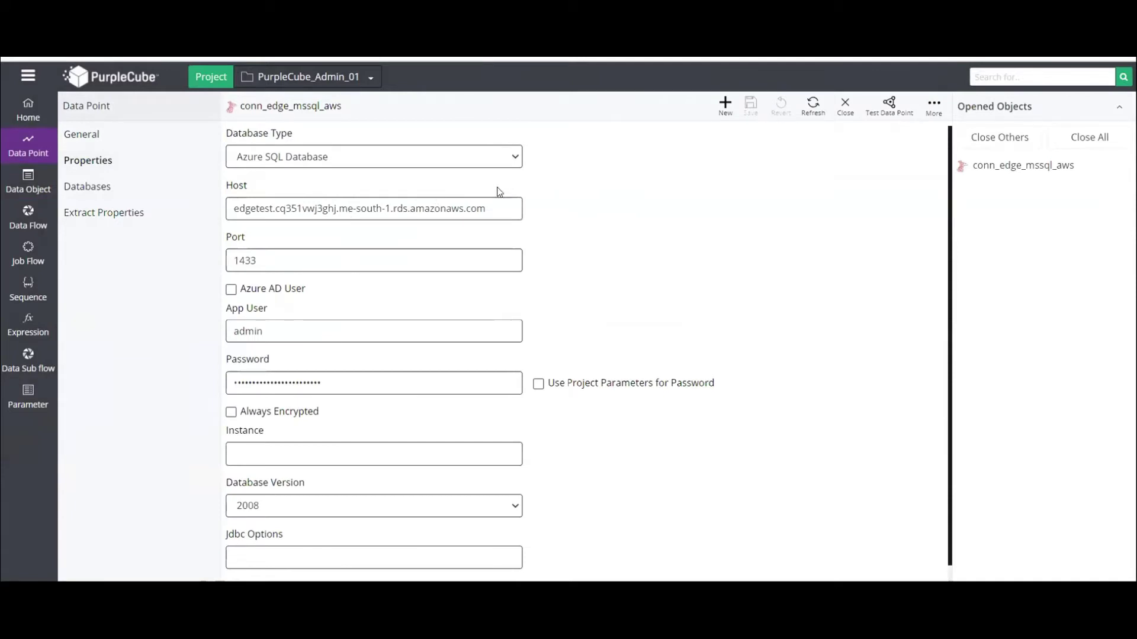
scroll(568, 224, "down", 1)
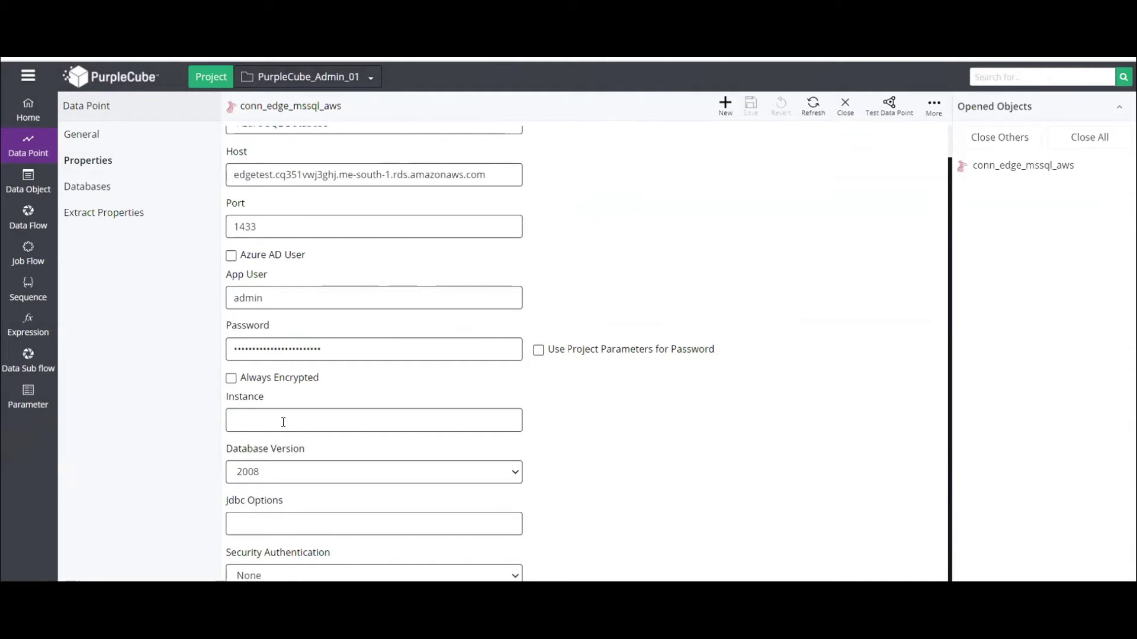
scroll(317, 277, "up", 1)
scroll(327, 456, "down", 2)
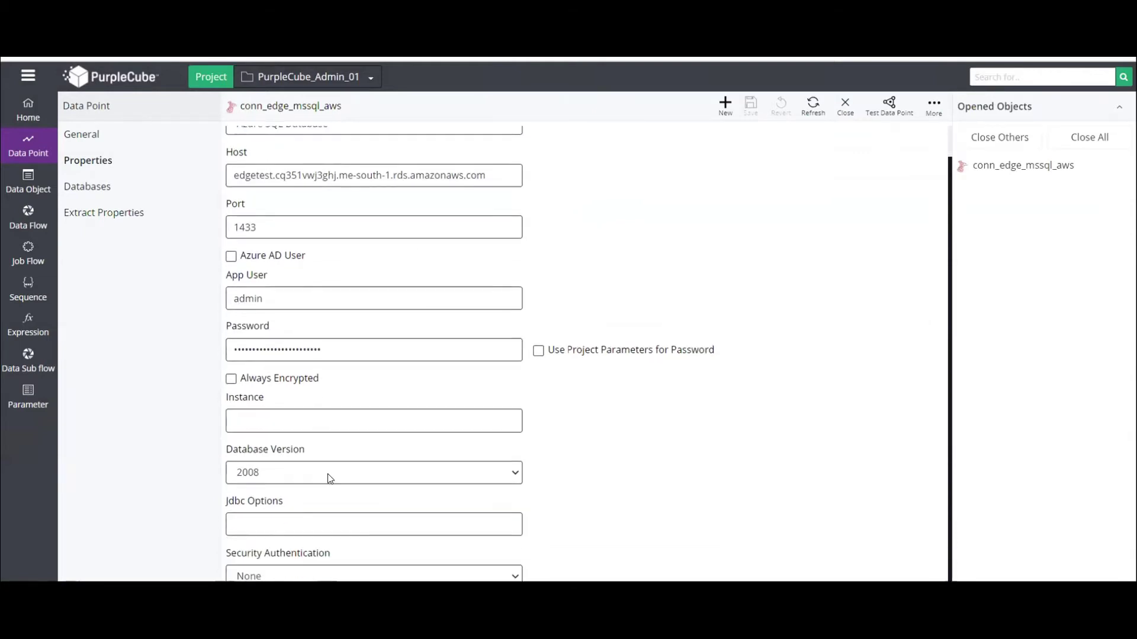
left_click(30, 150)
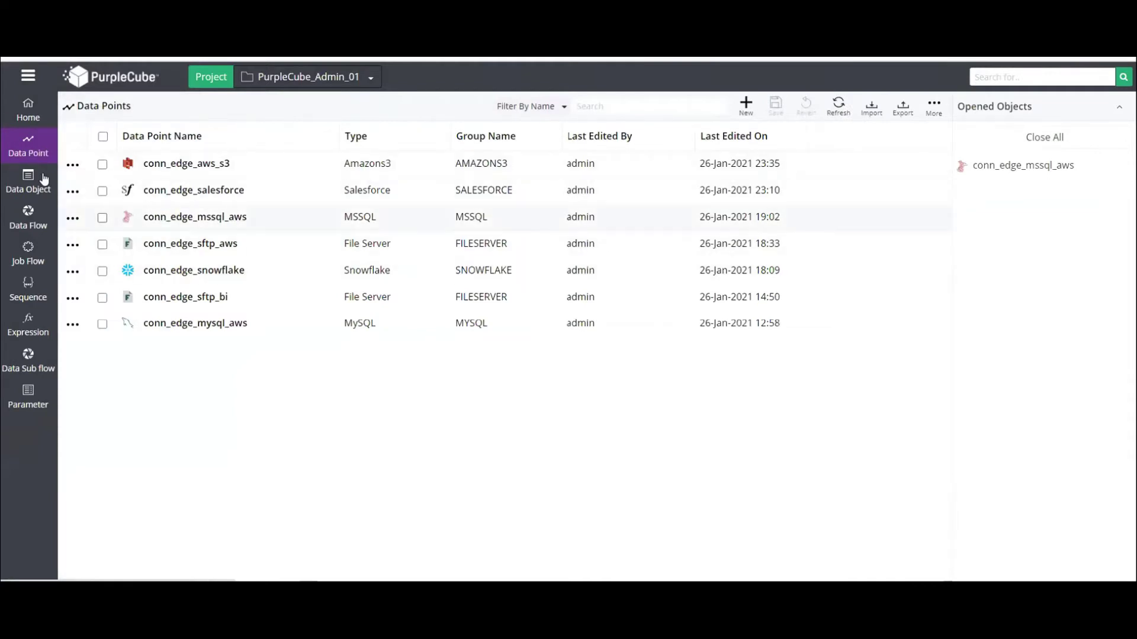
- Start a File schema import for data objects using the conn_edge_sftp_aws data point
mouse_move(44, 178)
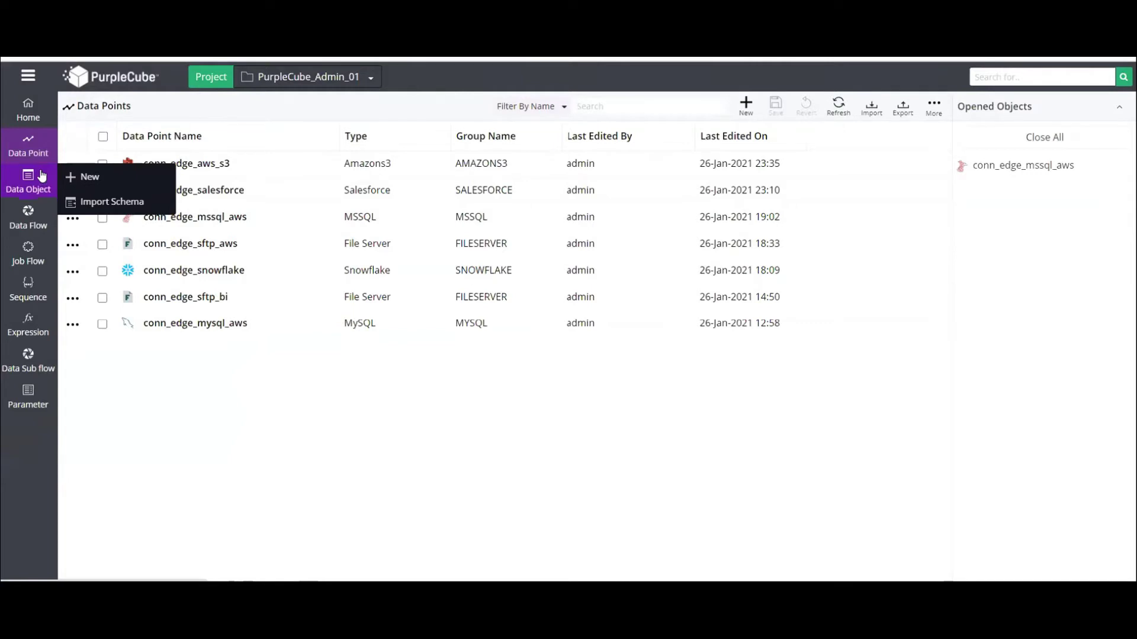
left_click(37, 172)
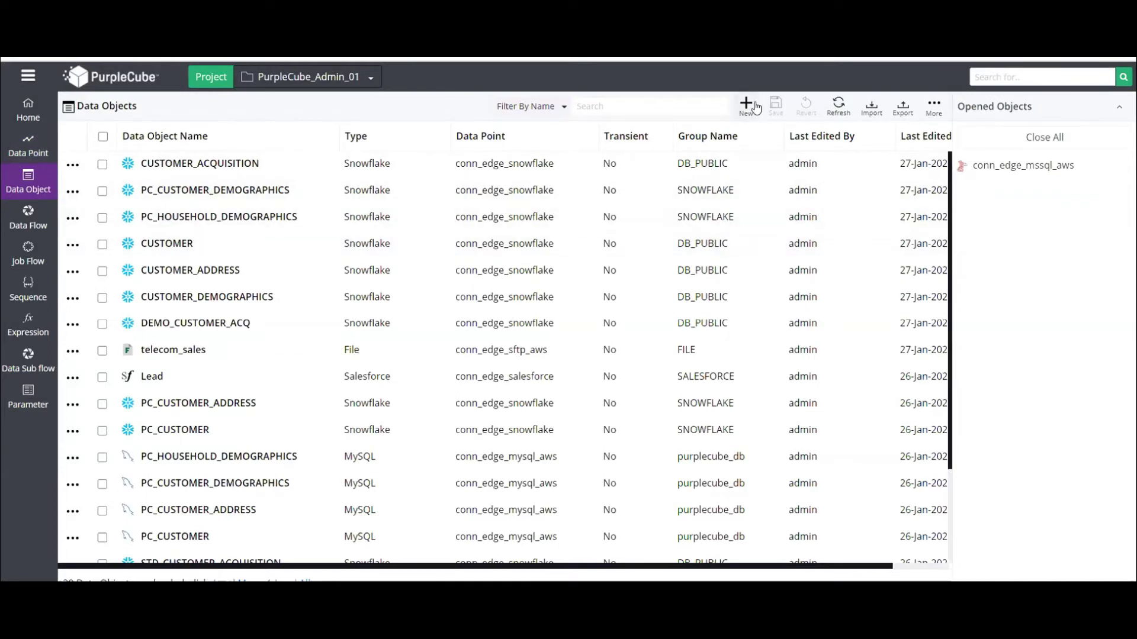
left_click(742, 111)
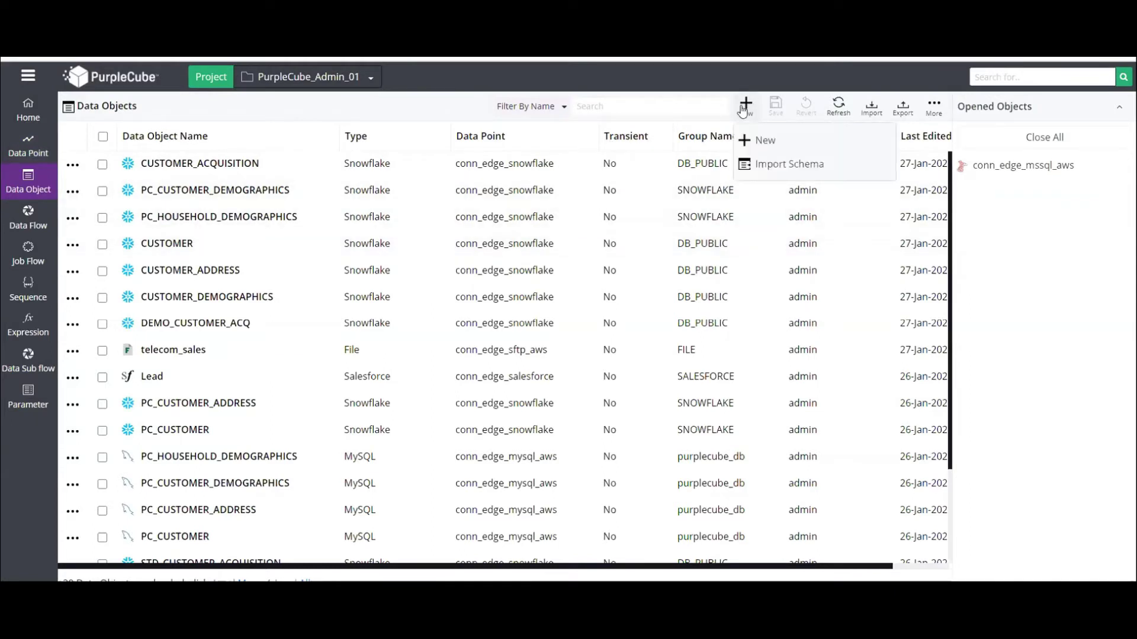
left_click(764, 158)
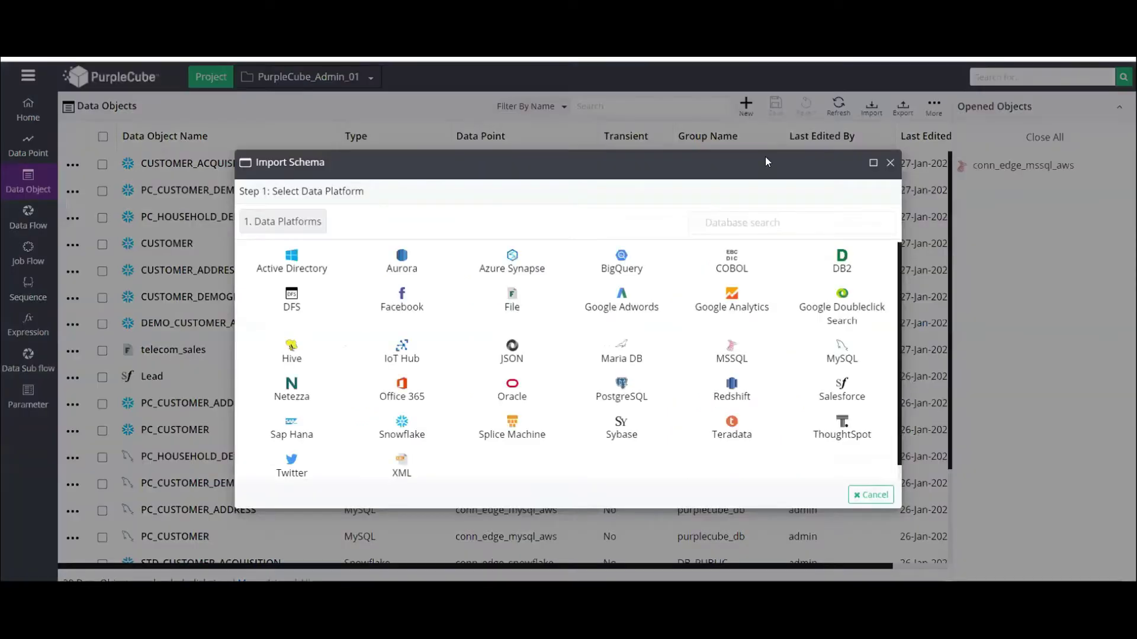
left_click(511, 297)
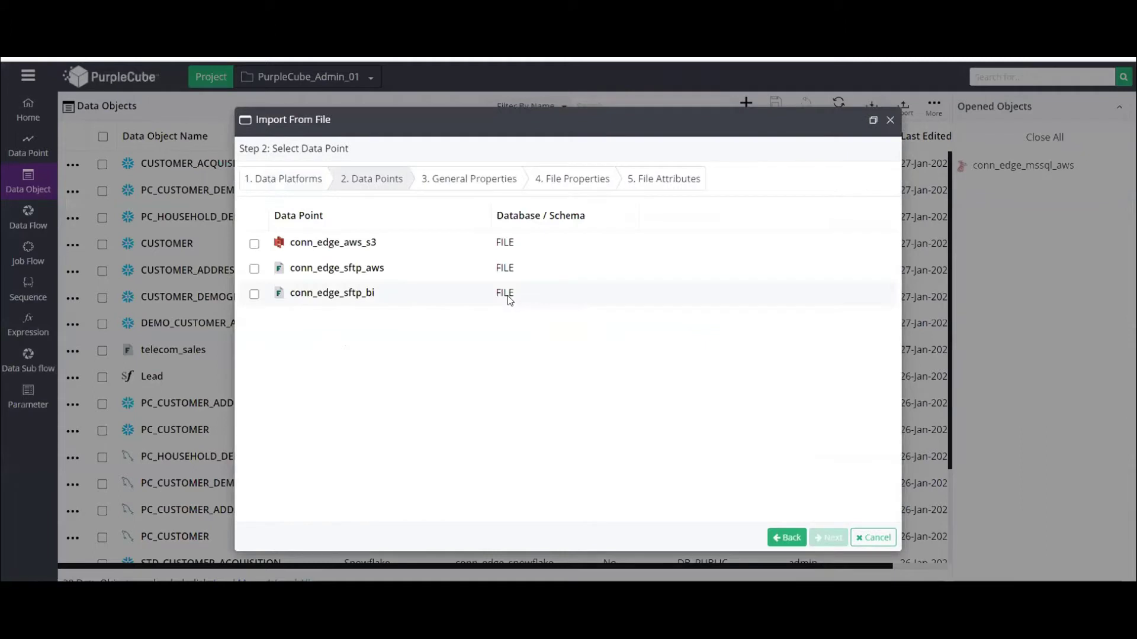
left_click(330, 281)
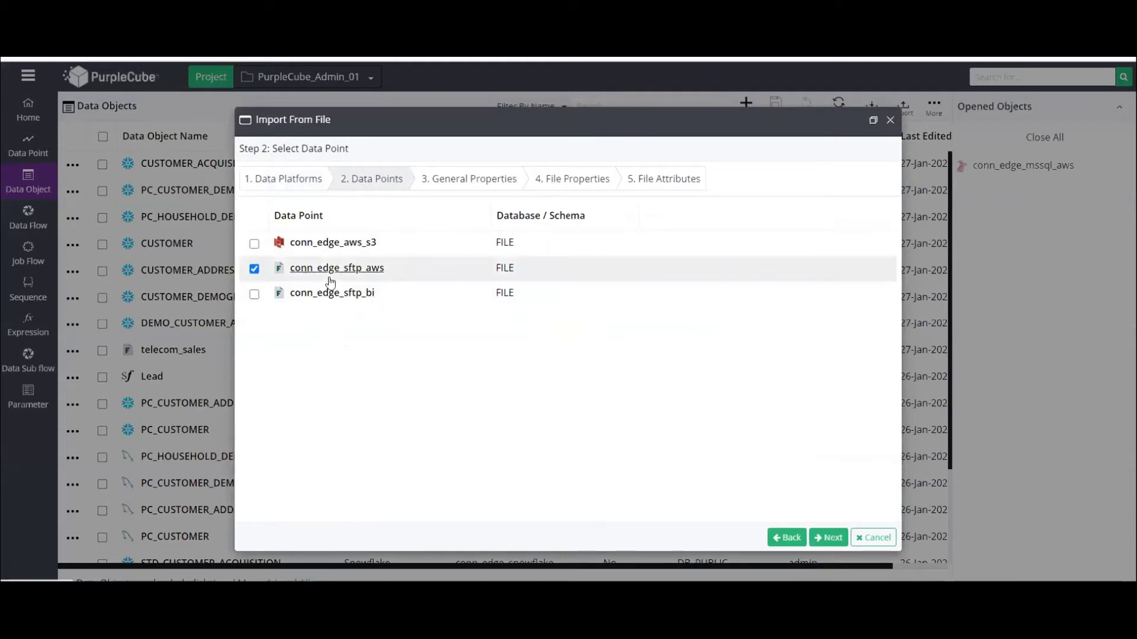
left_click(835, 537)
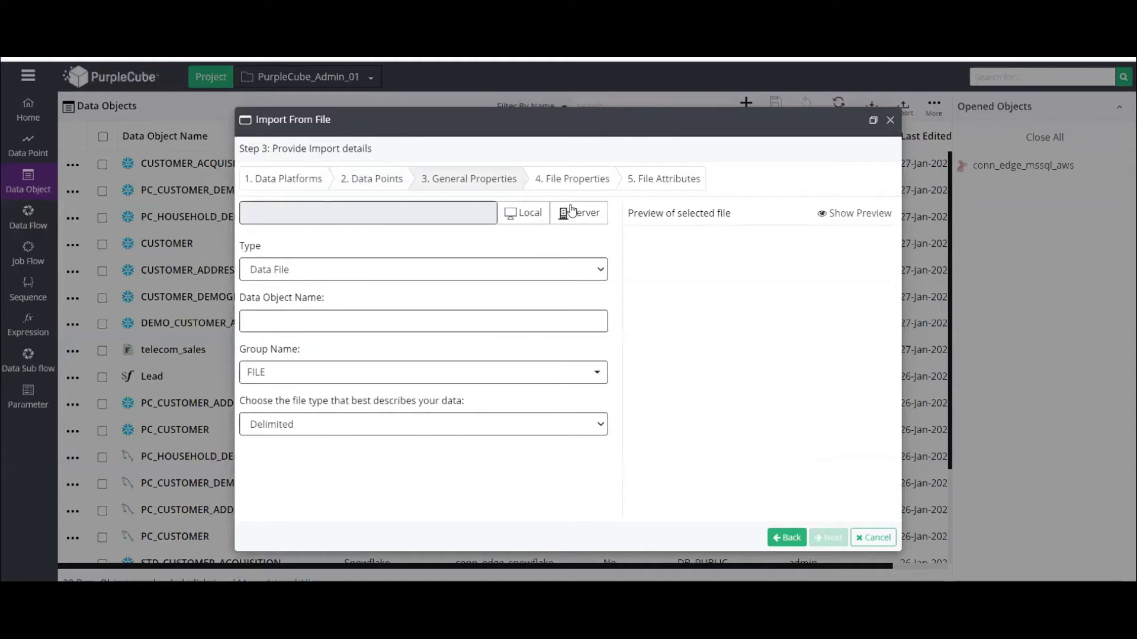
- Choose the server file telecom_sales.csv as the delimited data file to import
left_click(580, 215)
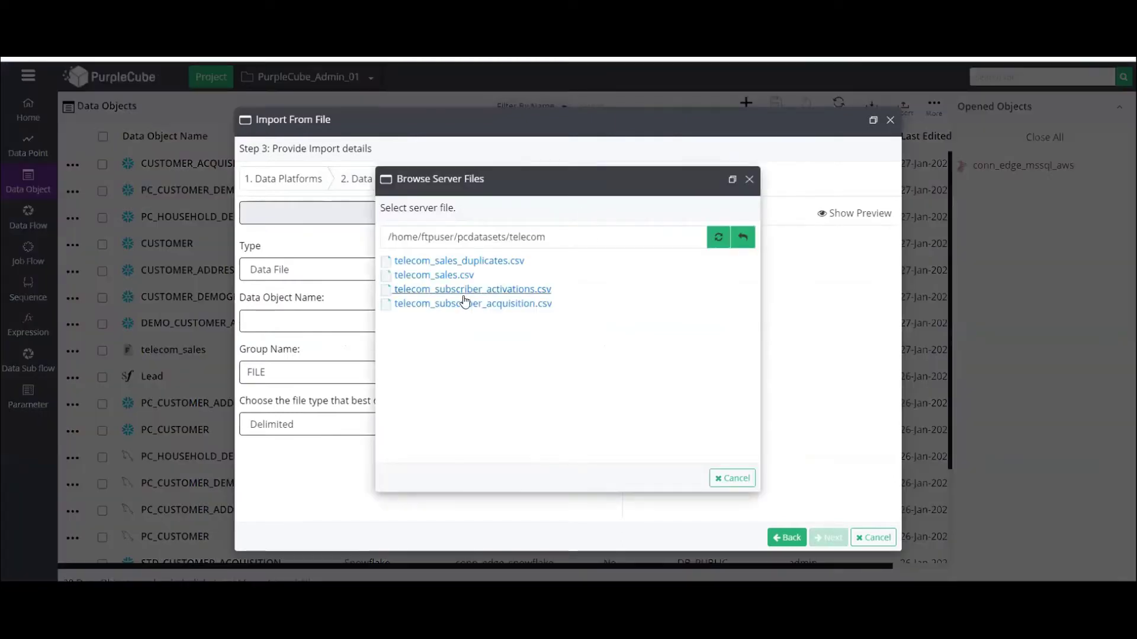
left_click(447, 275)
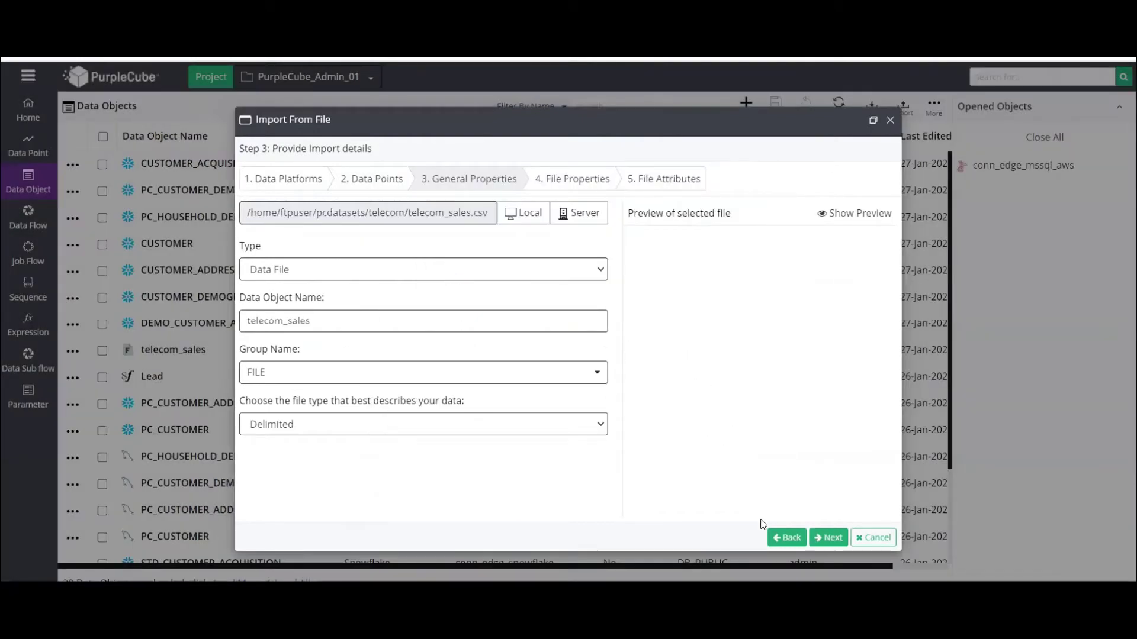
left_click(830, 538)
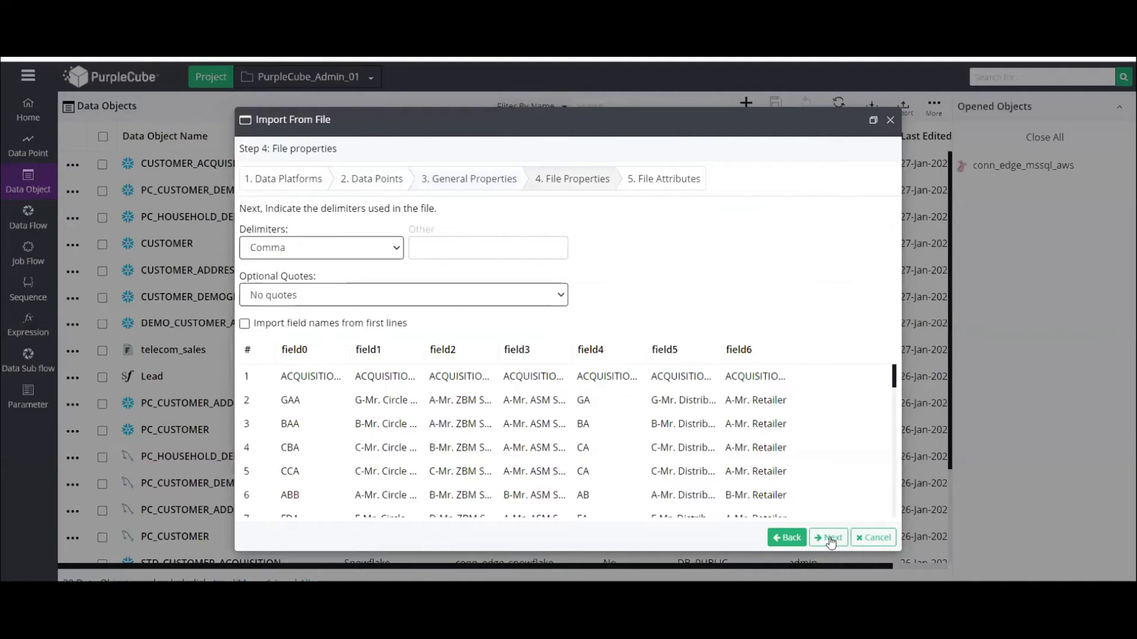
- Import the field names from the first line of the file, view the file attributes, and close the import
left_click(244, 324)
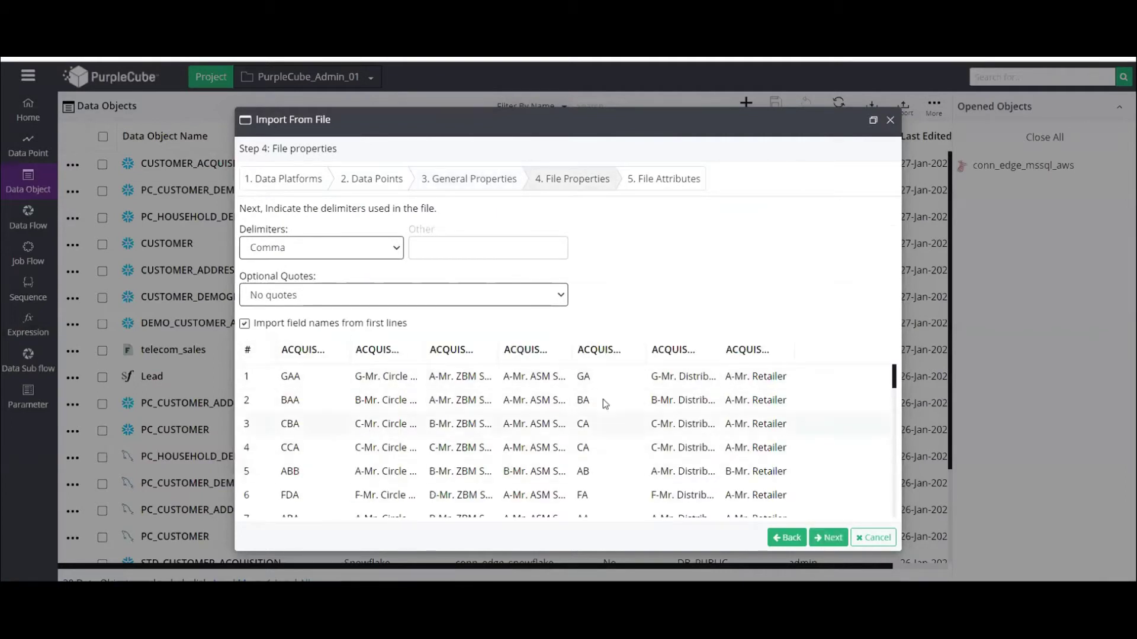
left_click(824, 537)
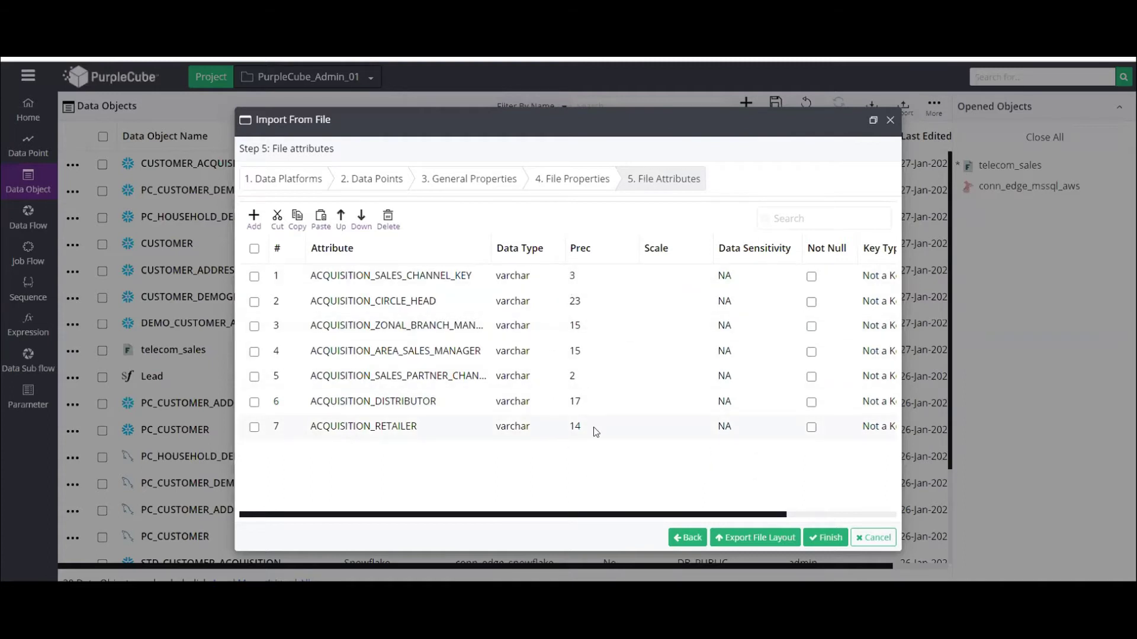
left_click(869, 543)
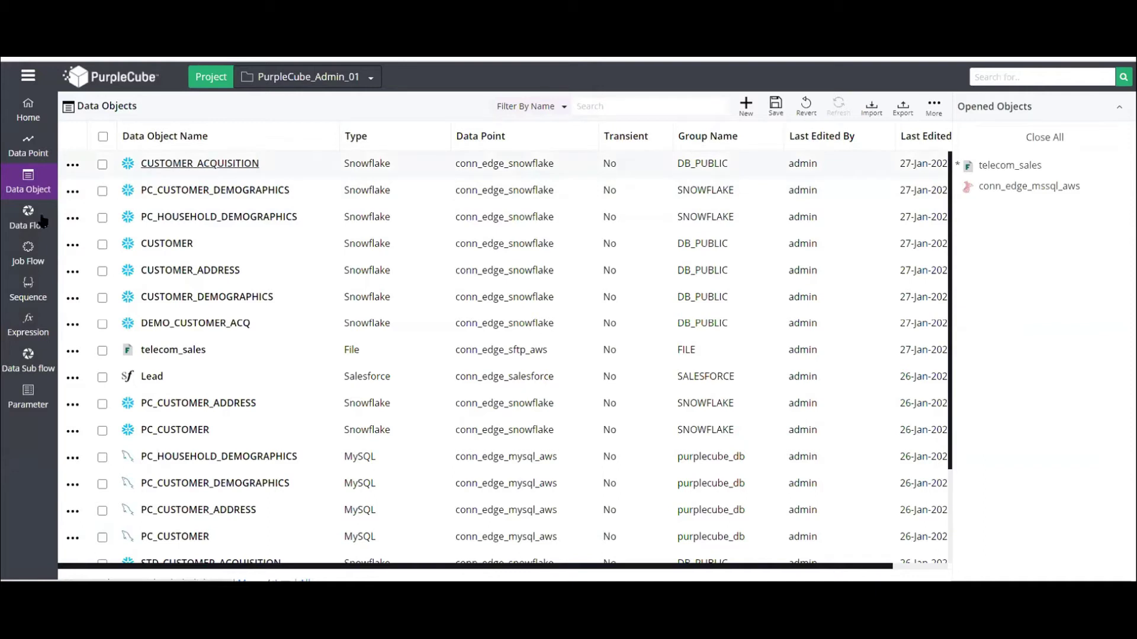
- Go to the data flows list, saving the modified telecom_sales data object
mouse_move(38, 223)
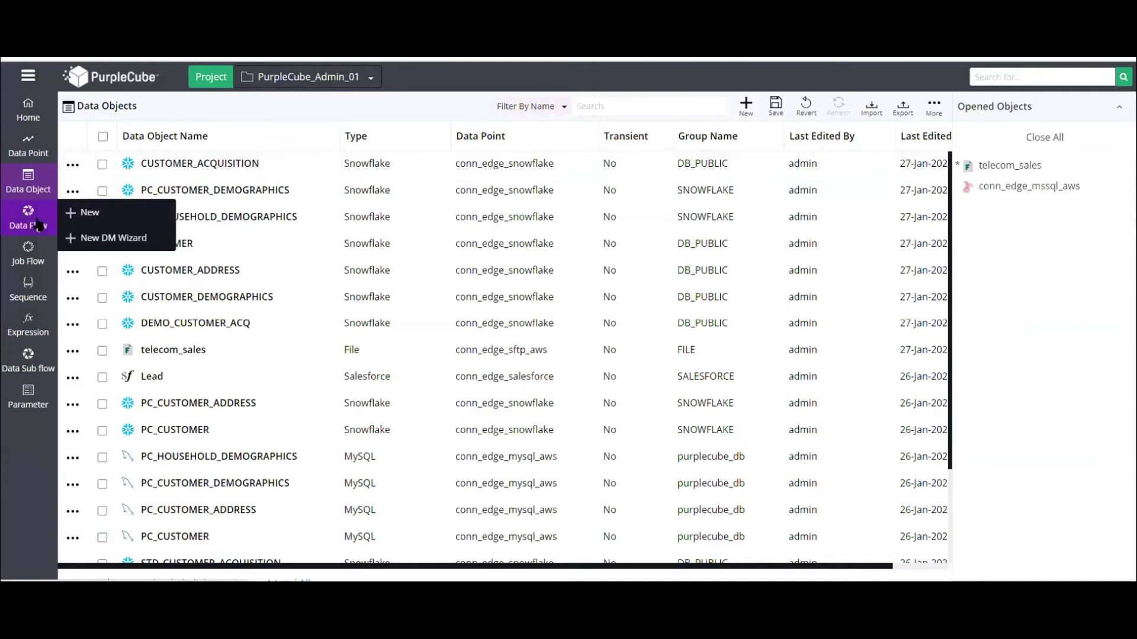
left_click(28, 210)
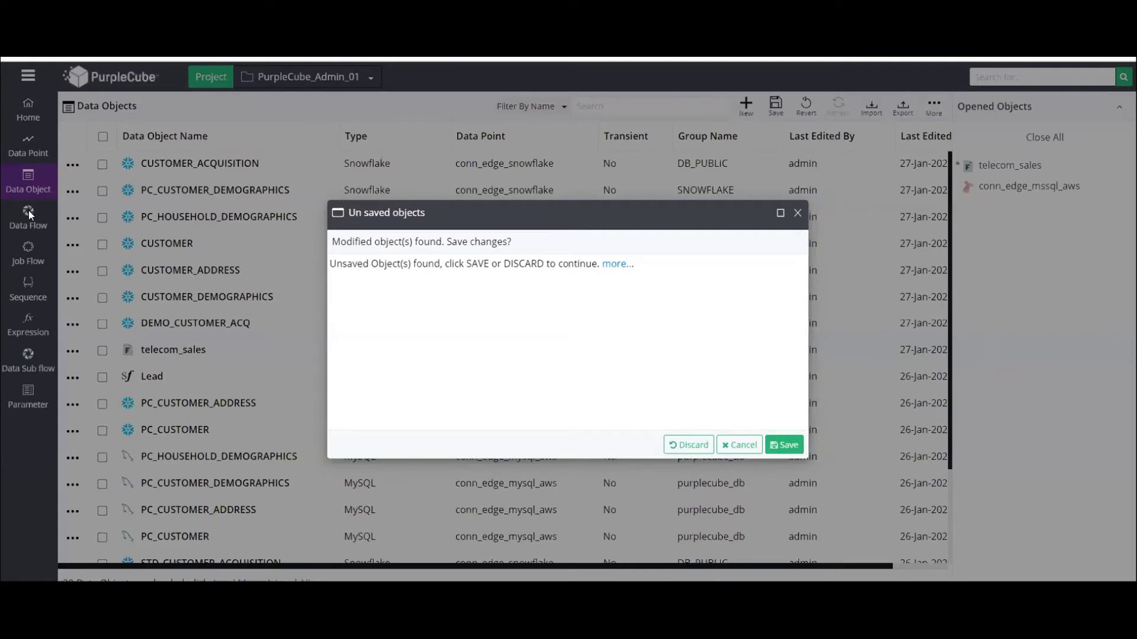
left_click(781, 445)
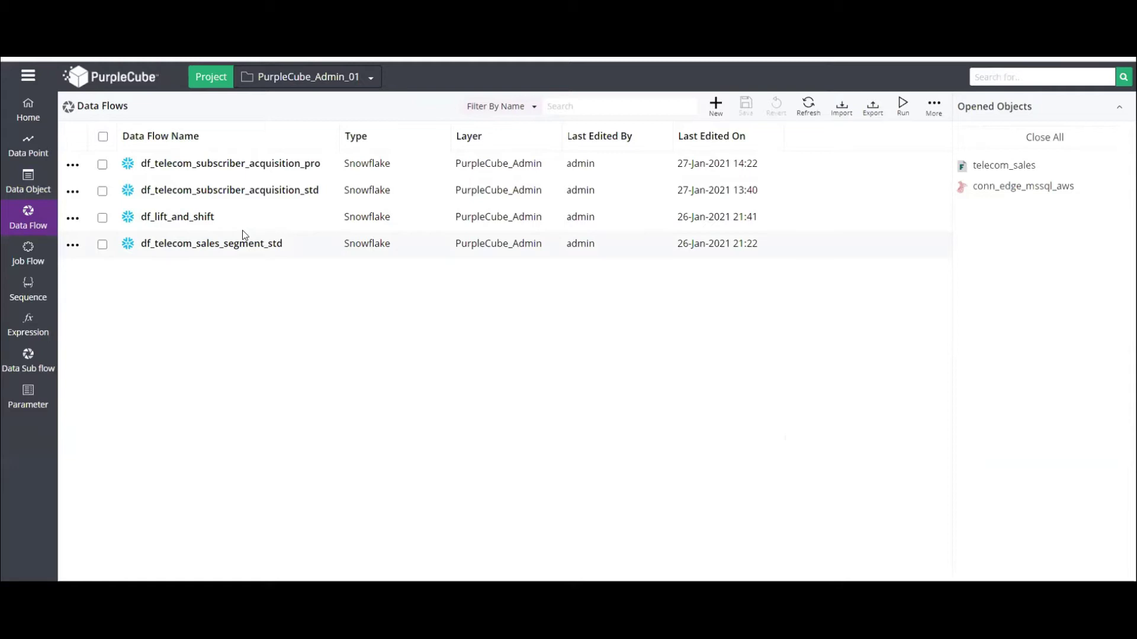
- Create a Snowflake data flow named DATA_FLOW_NAME_1 in the PurpleCube_Admin layer
left_click(716, 106)
left_click(741, 140)
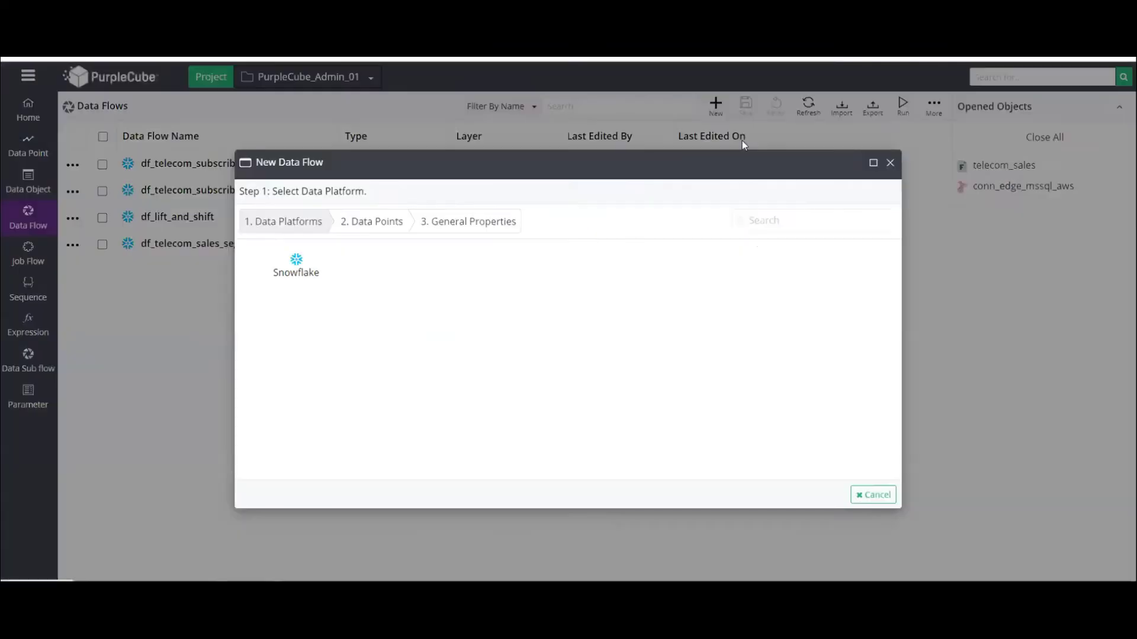
left_click(303, 269)
left_click(357, 290)
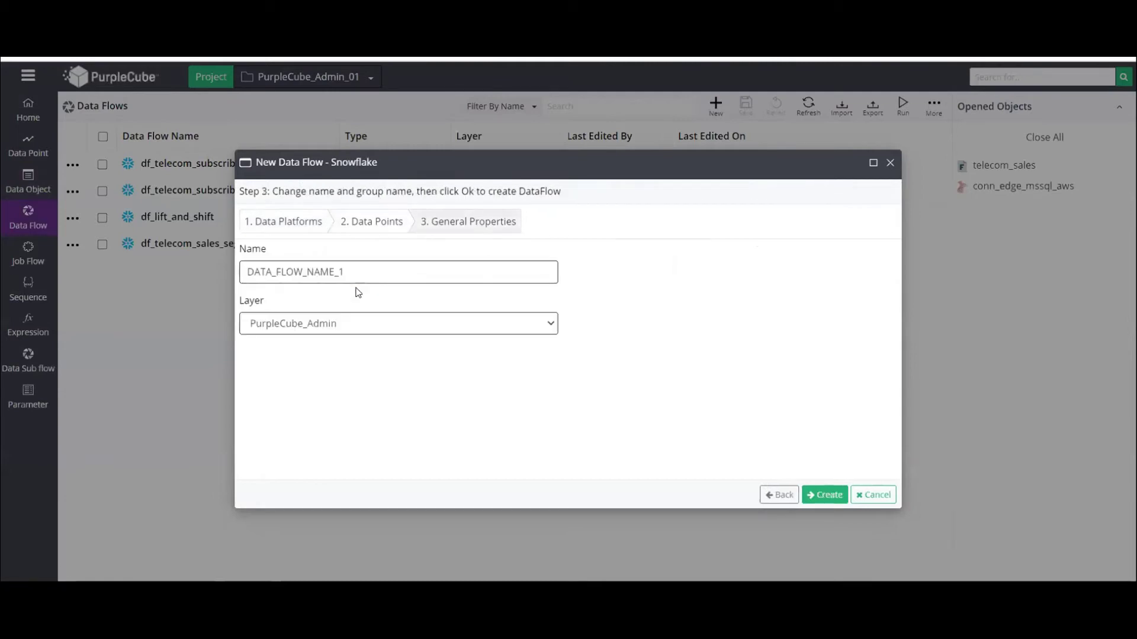
left_click(826, 487)
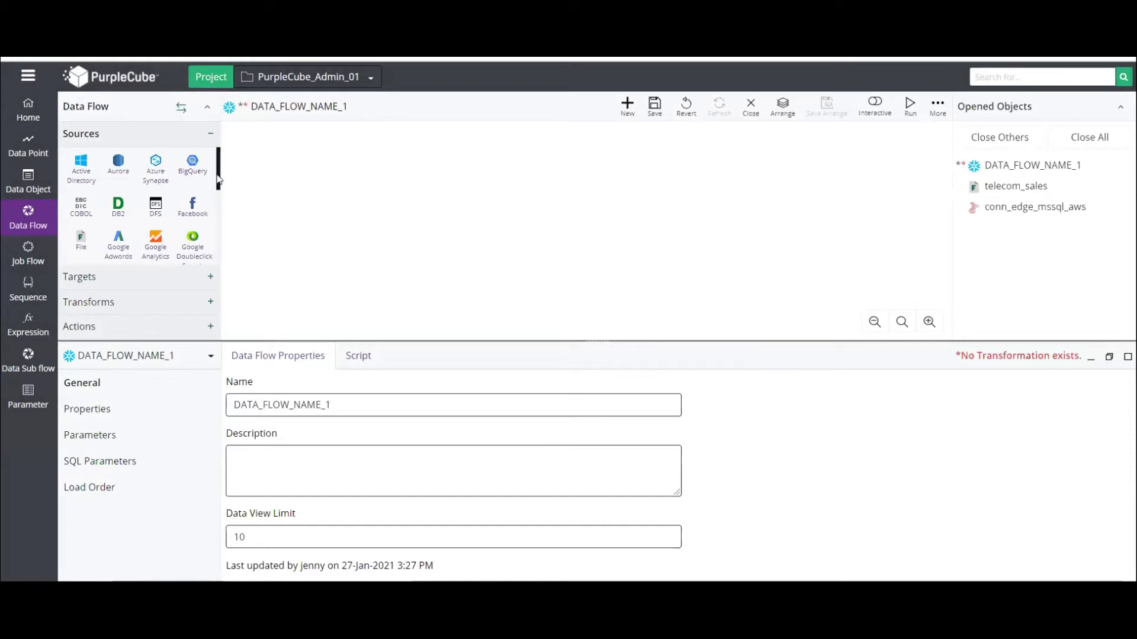
- Look through the available sources and transforms for the new data flow
left_click_drag(218, 179, 213, 287)
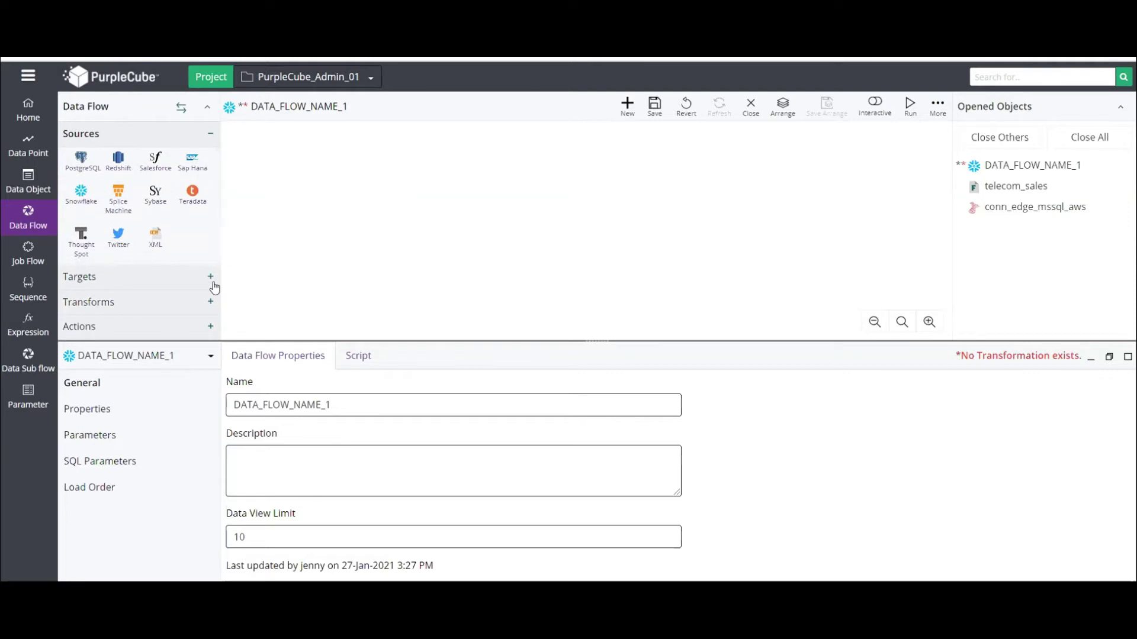
left_click(178, 302)
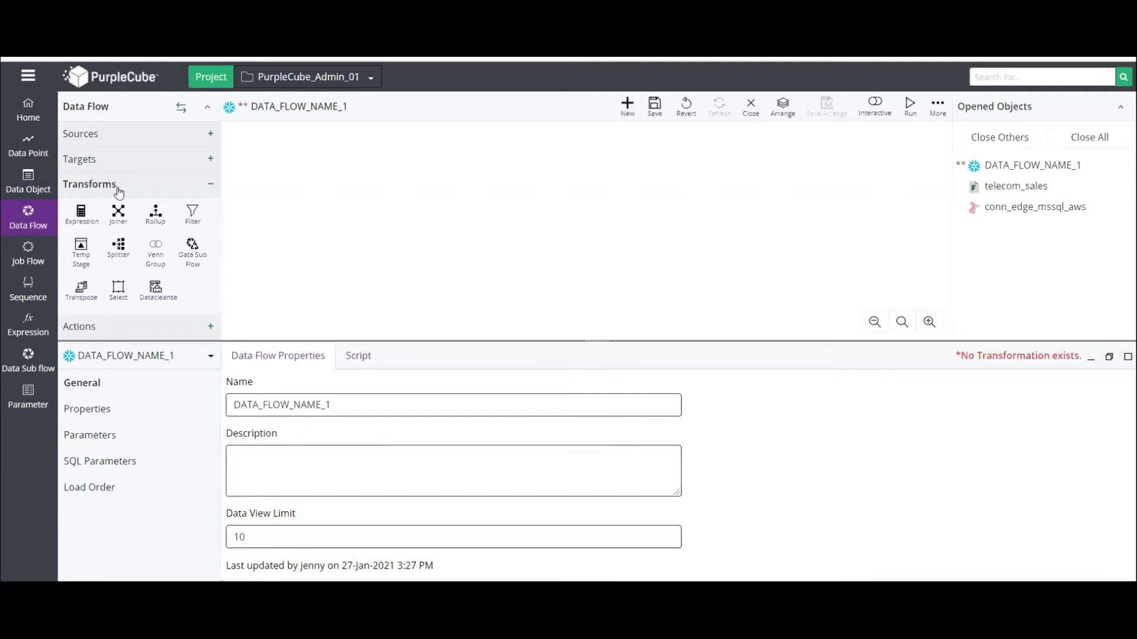
- Add a File source to the data flow using the telecom_subscriber_activations data object
left_click(168, 142)
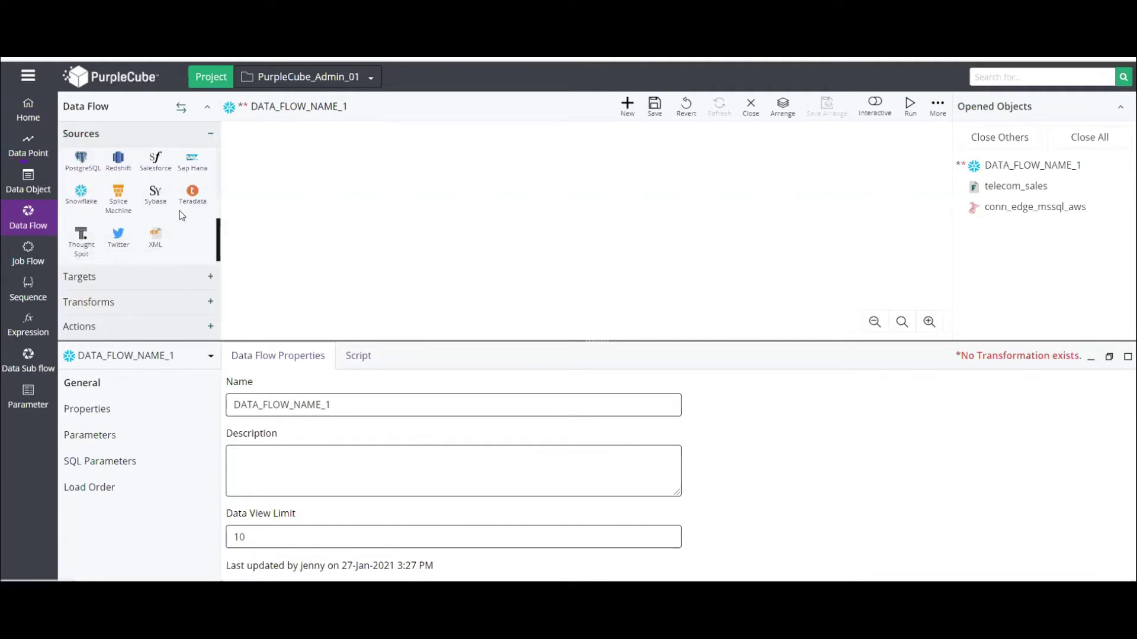
scroll(201, 207, "up", 3)
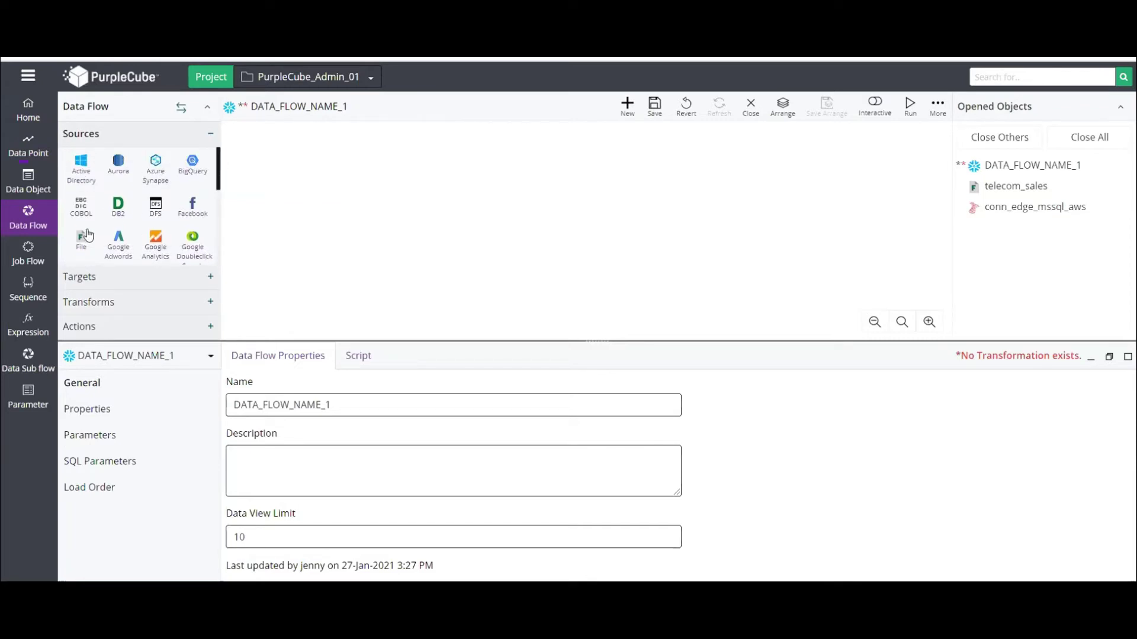
left_click_drag(85, 237, 356, 187)
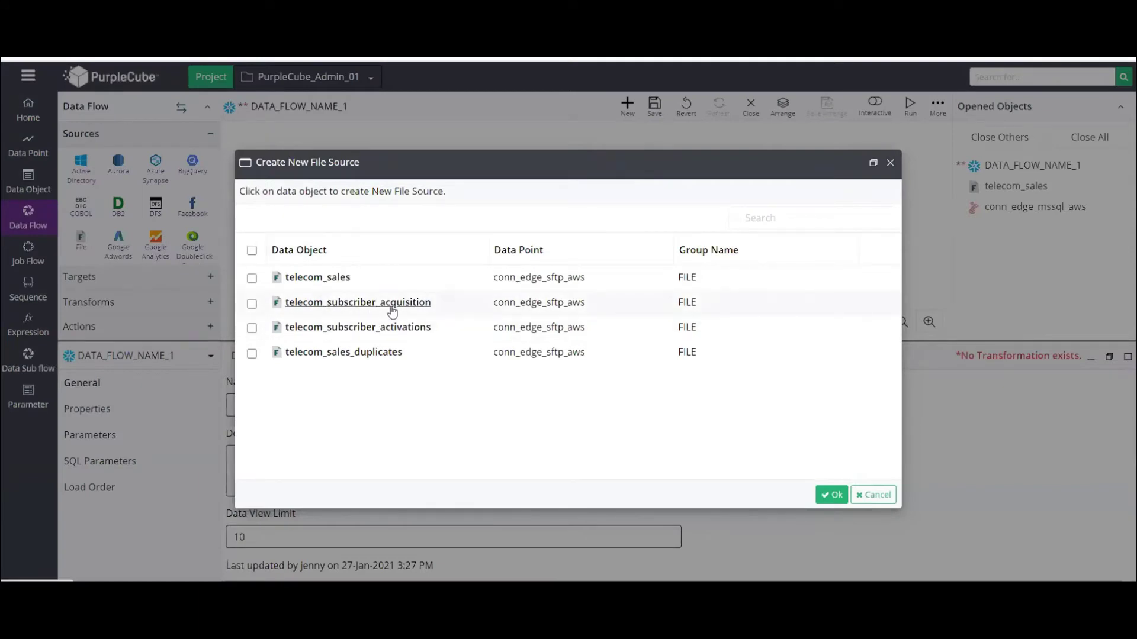
left_click(378, 327)
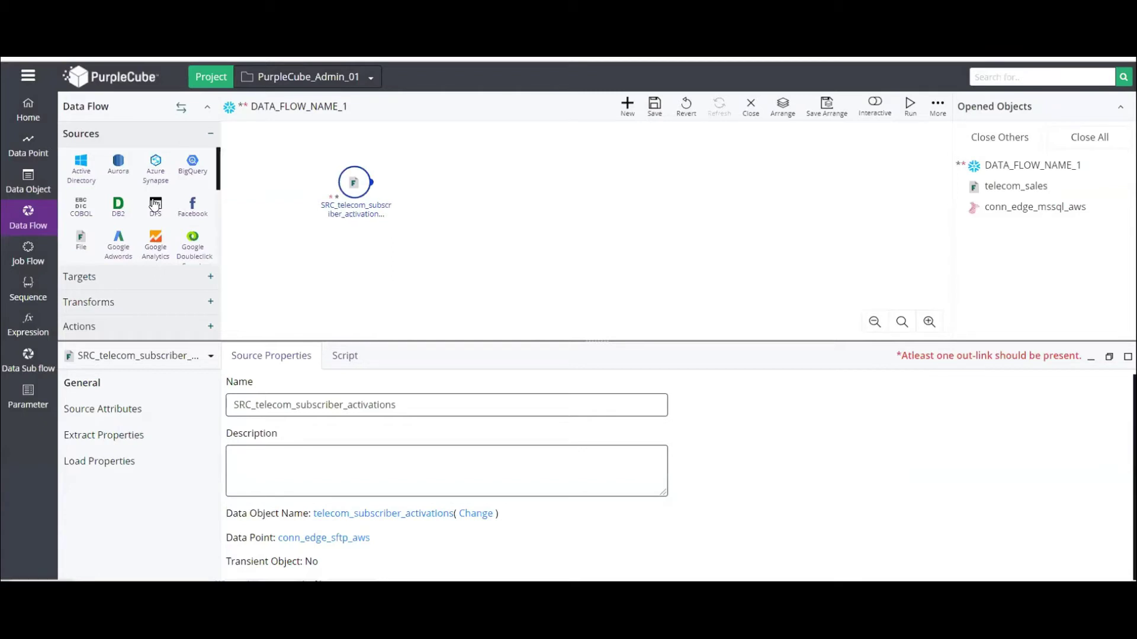
- Add a MySQL source below the file source using the telecom_dealer_sales data object
scroll(158, 222, "down", 2)
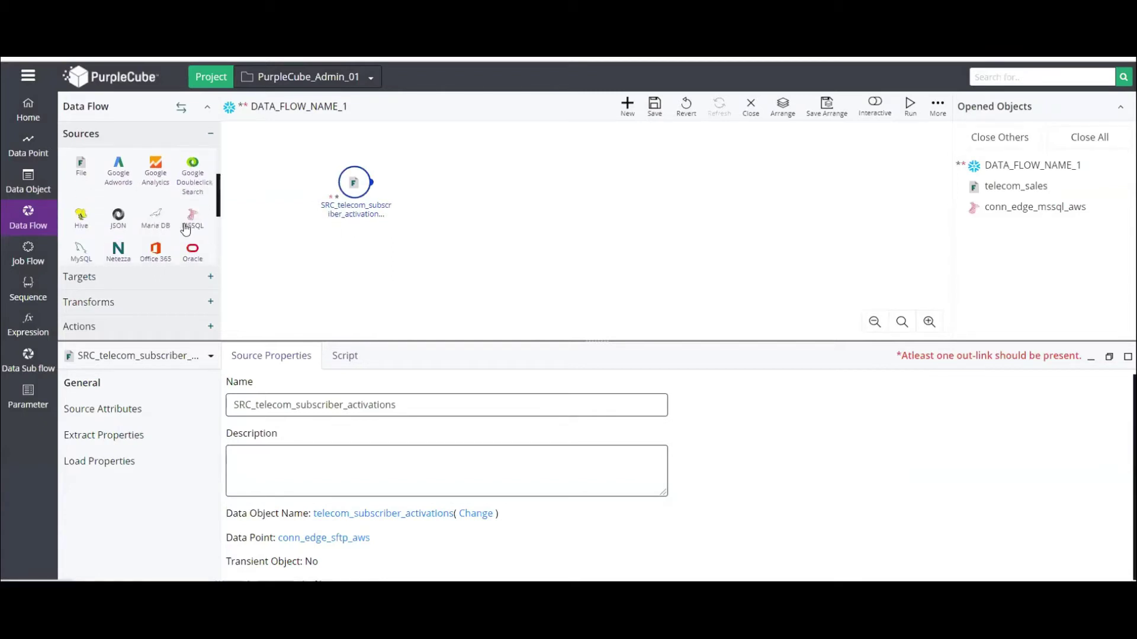
left_click_drag(70, 249, 347, 266)
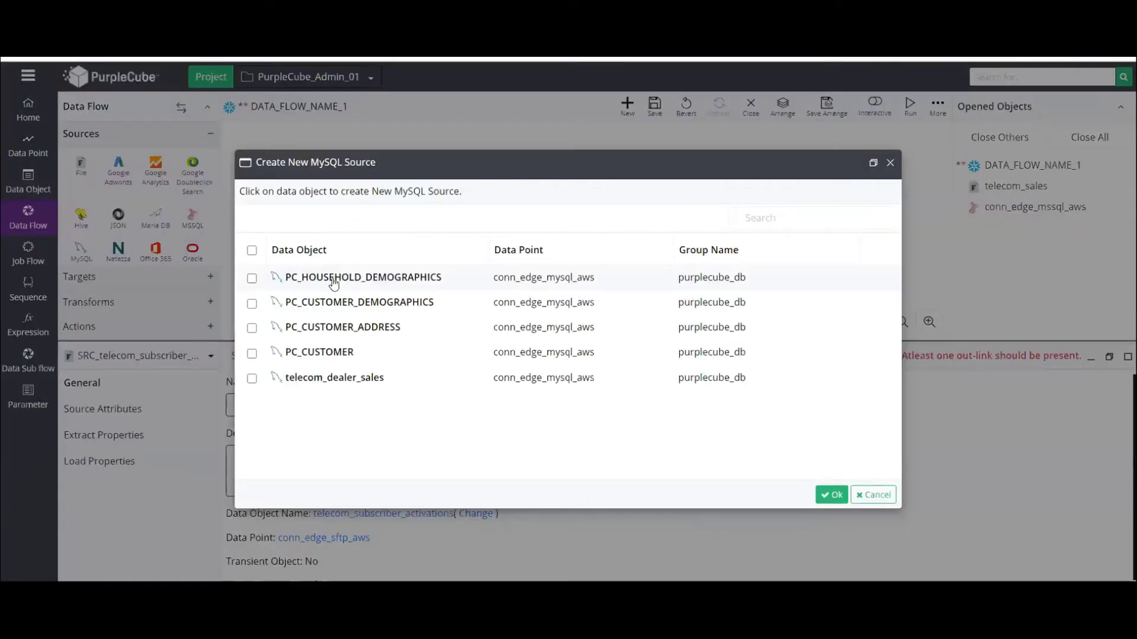
left_click(320, 378)
left_click(831, 494)
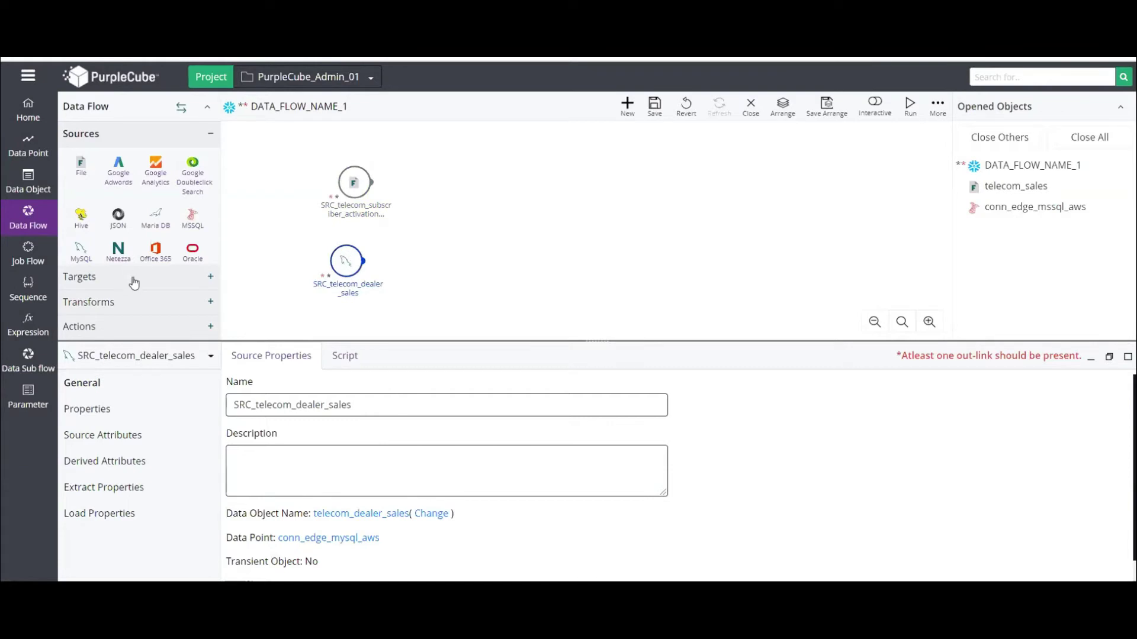
- Place Rollup, Datacleanse and Joiner transforms on the canvas beside the two sources
left_click(151, 299)
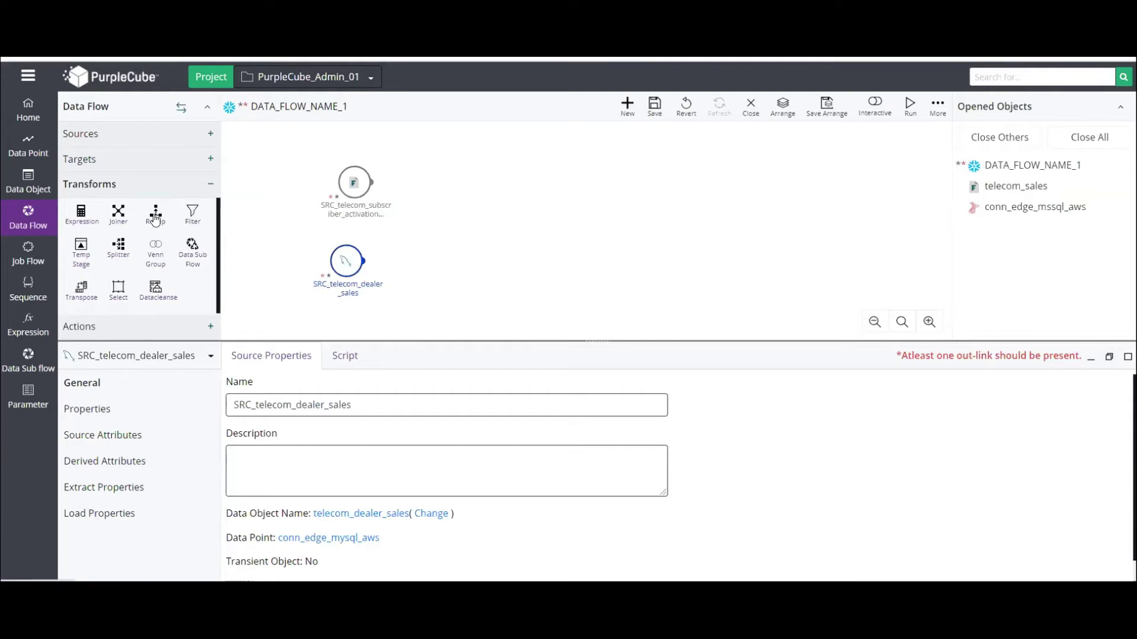
left_click_drag(155, 218, 464, 268)
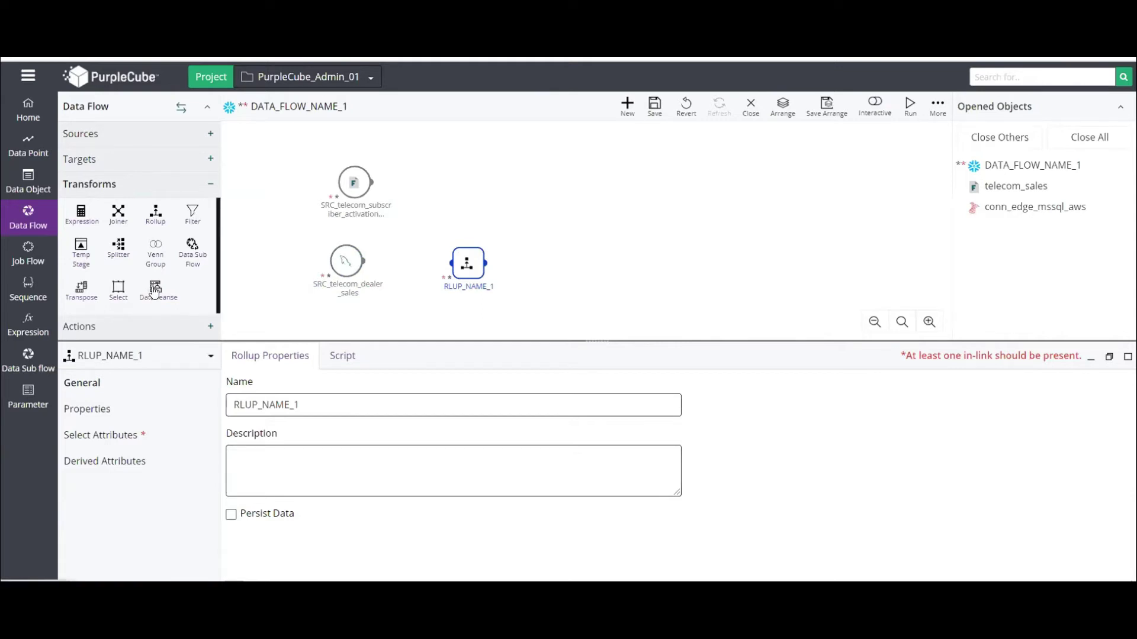
left_click_drag(155, 293, 489, 180)
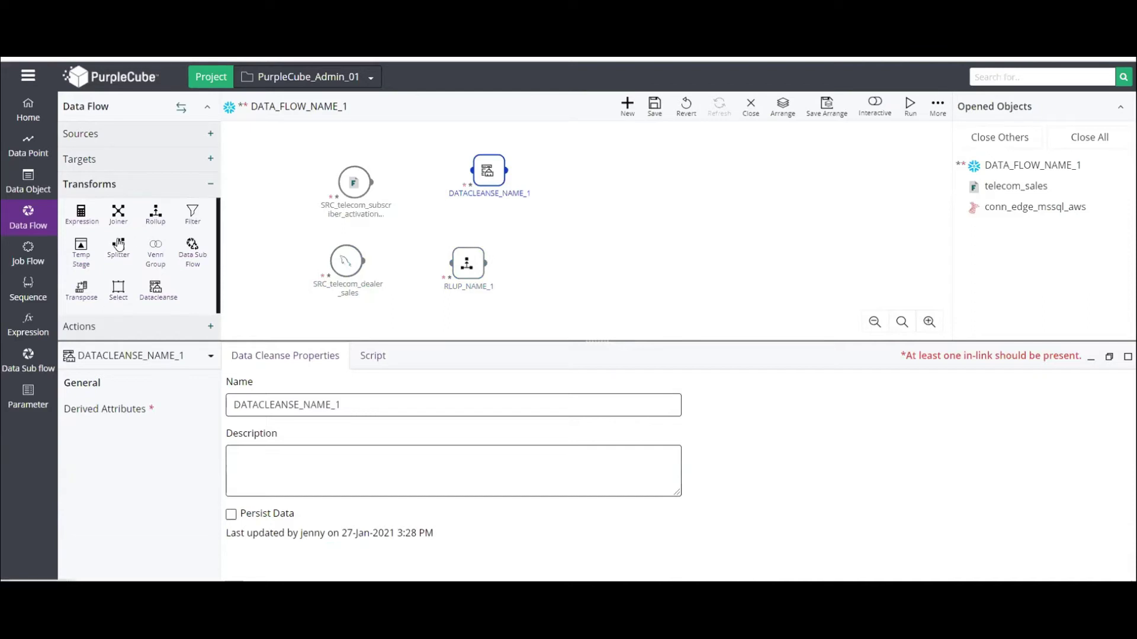
left_click_drag(119, 217, 623, 214)
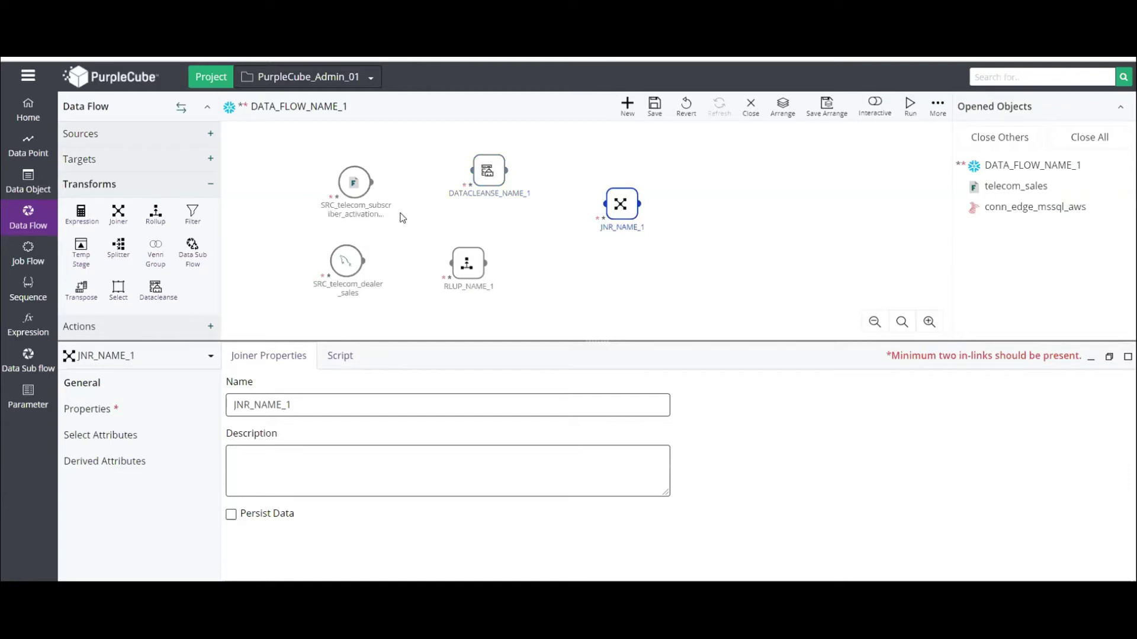
- Turn on interactive mode for the data flow and view the attributes and data of the telecom_subscriber_activations source
left_click(356, 184)
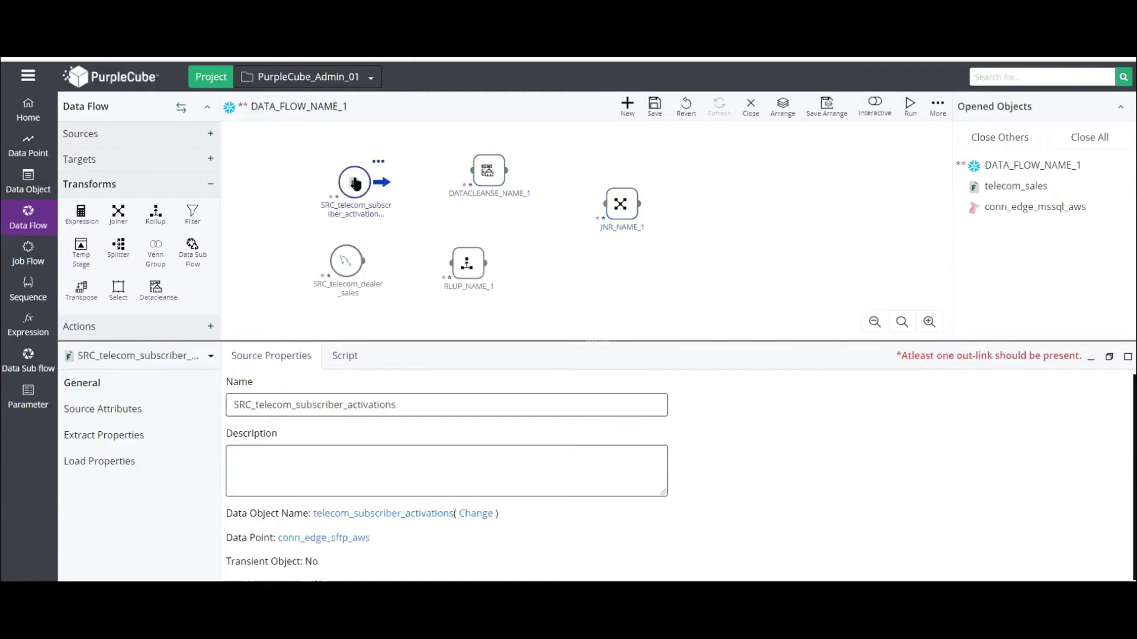
left_click(109, 410)
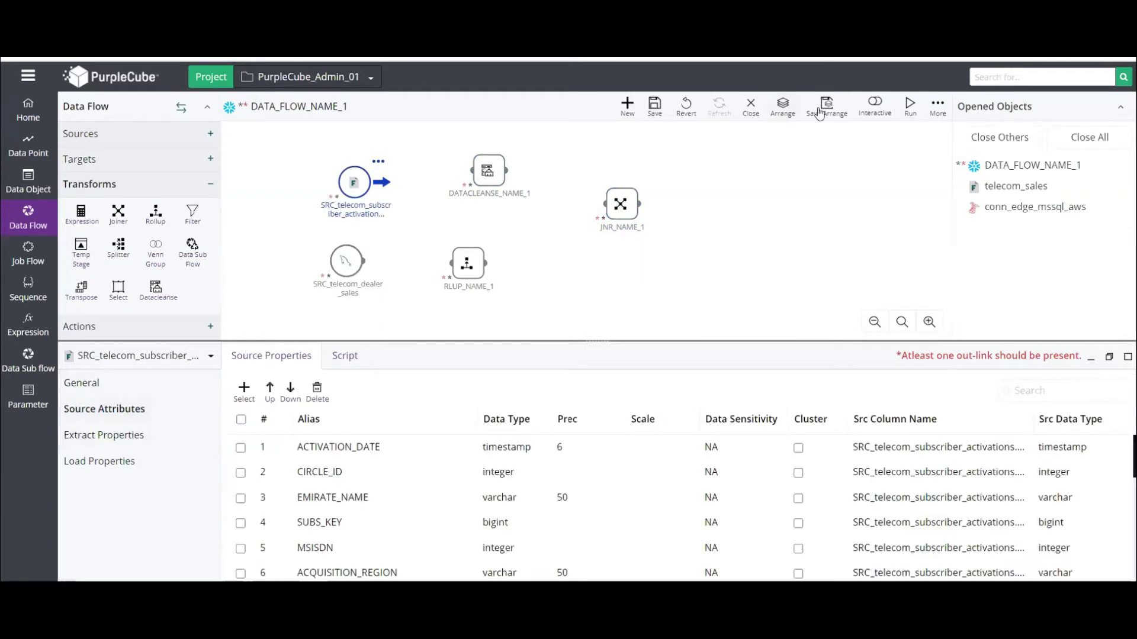
left_click(870, 104)
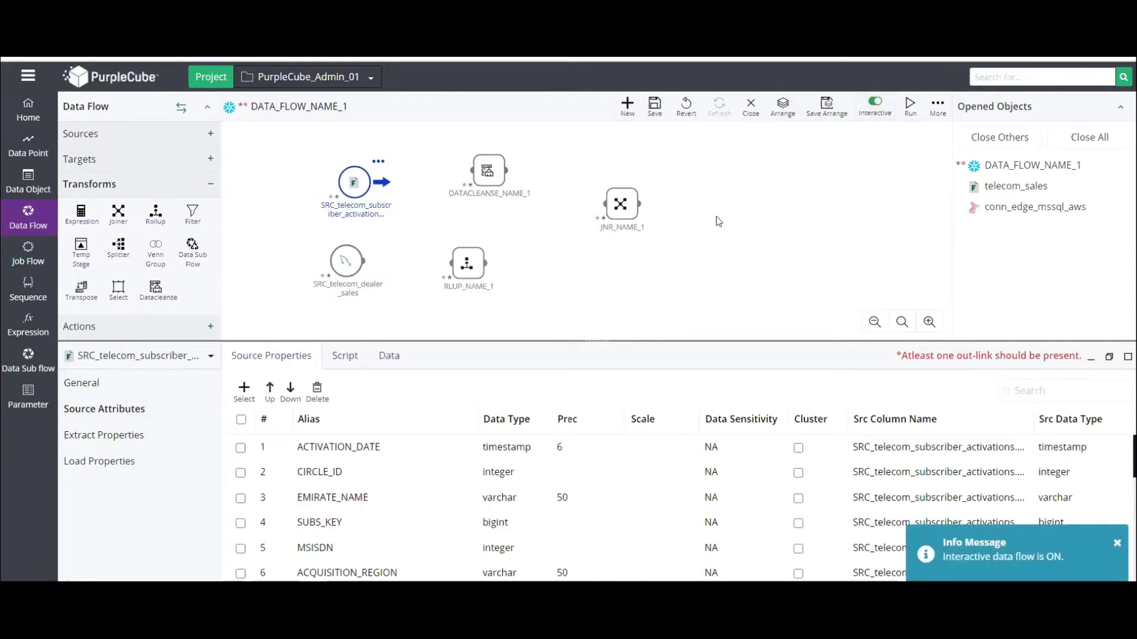
left_click(388, 356)
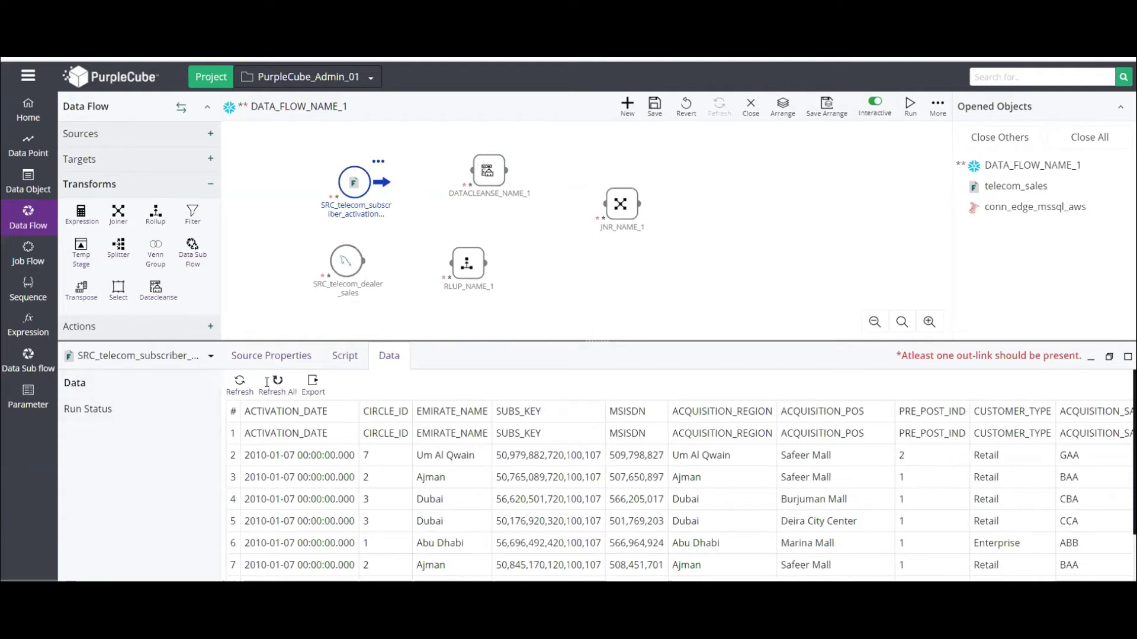
- Set Skip Header Rows to 1 in the extract properties of the telecom_subscriber_activations source
left_click(266, 354)
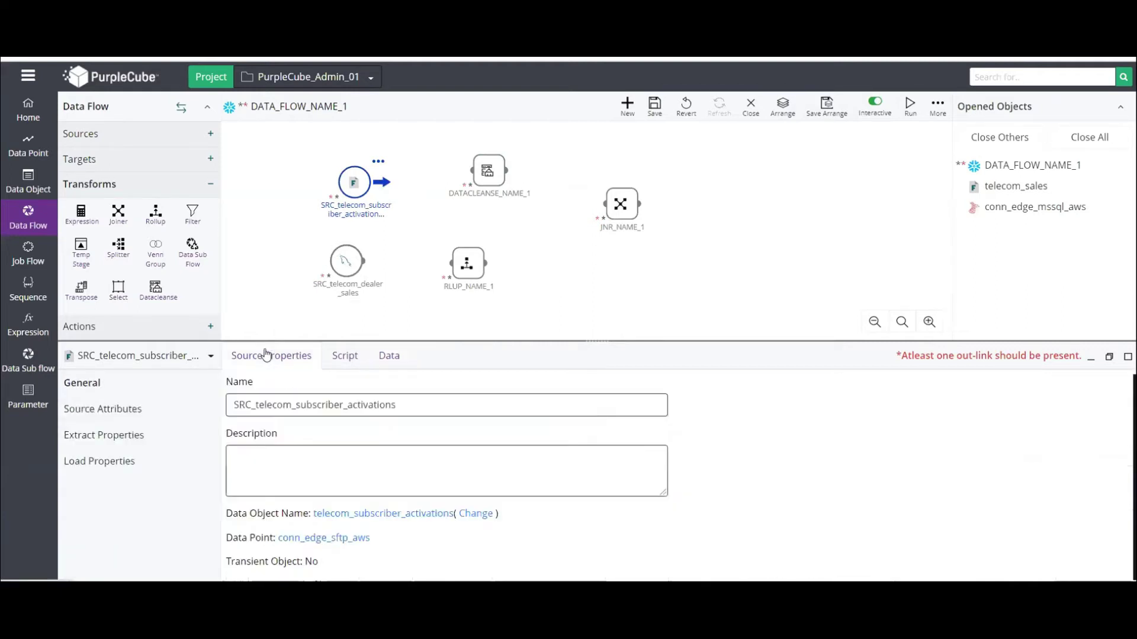
left_click(109, 432)
scroll(591, 472, "down", 5)
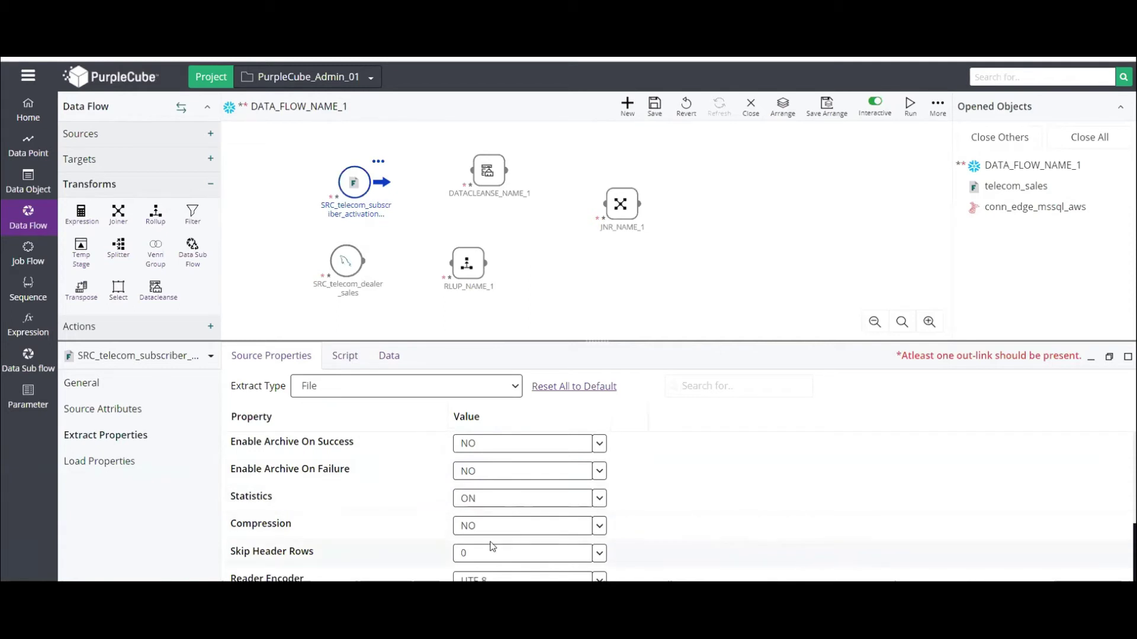
key("BackSpace")
type("1")
- Link the telecom_subscriber_activations source to the Datacleanse transform and the telecom_dealer_sales source to the Rollup transform
left_click(356, 193)
left_click_drag(377, 182, 465, 171)
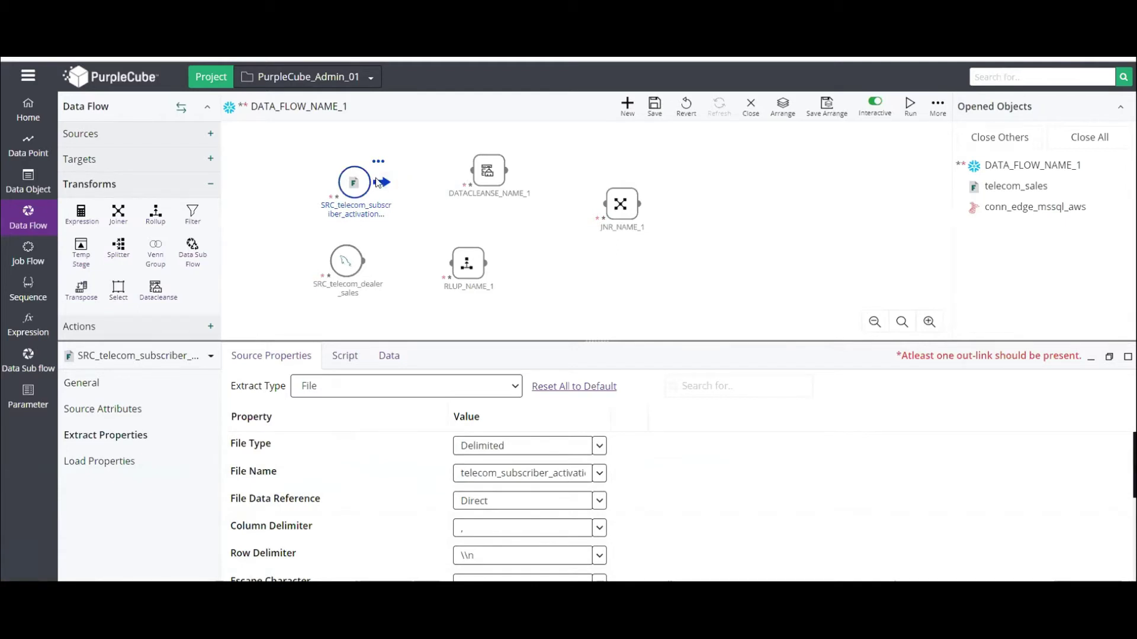
left_click_drag(377, 182, 476, 175)
left_click_drag(392, 188, 396, 188)
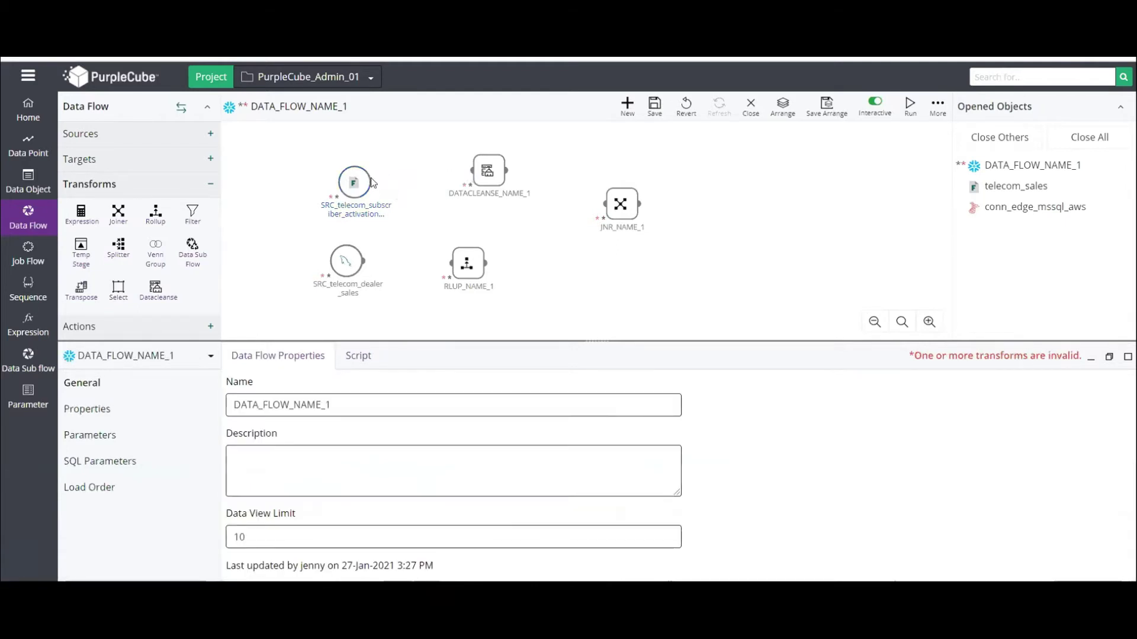
left_click(375, 179)
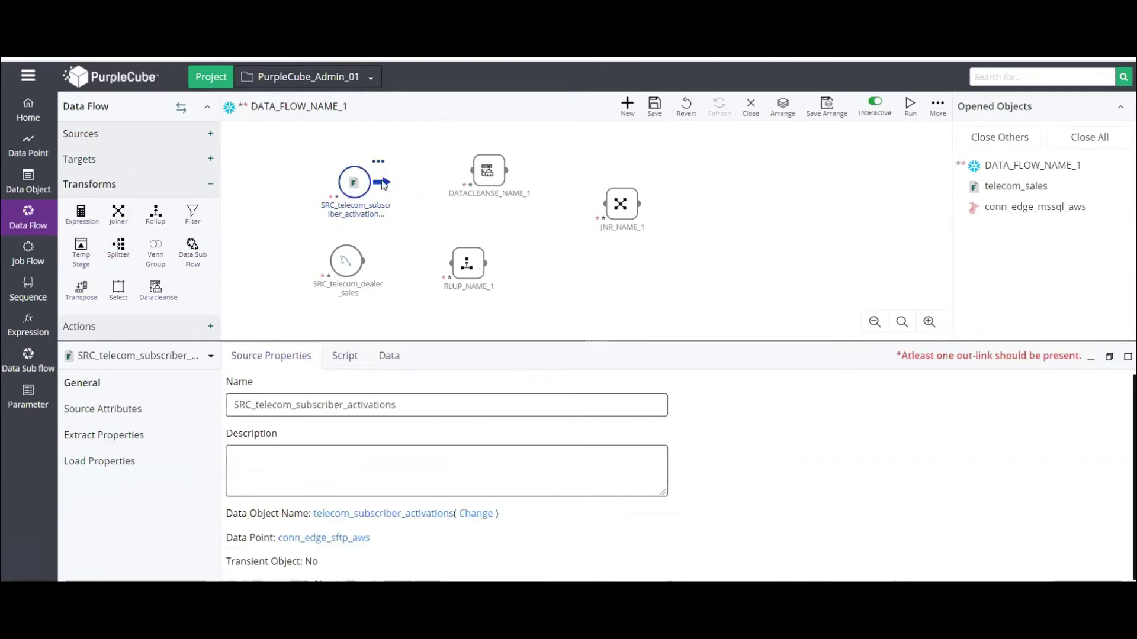
left_click_drag(383, 185, 476, 178)
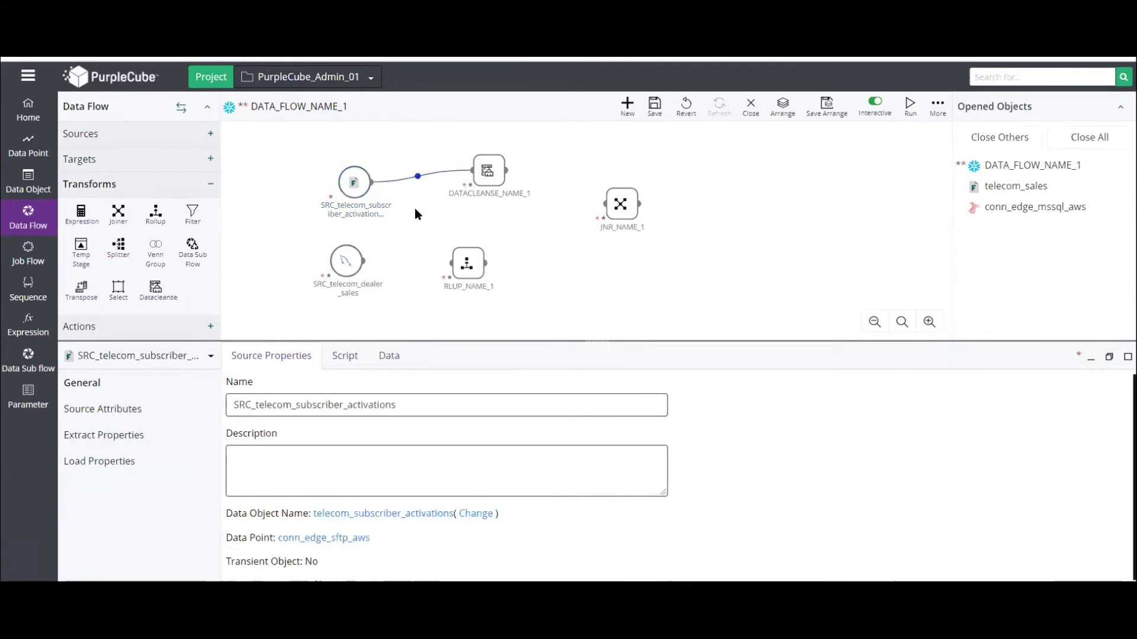
left_click(348, 260)
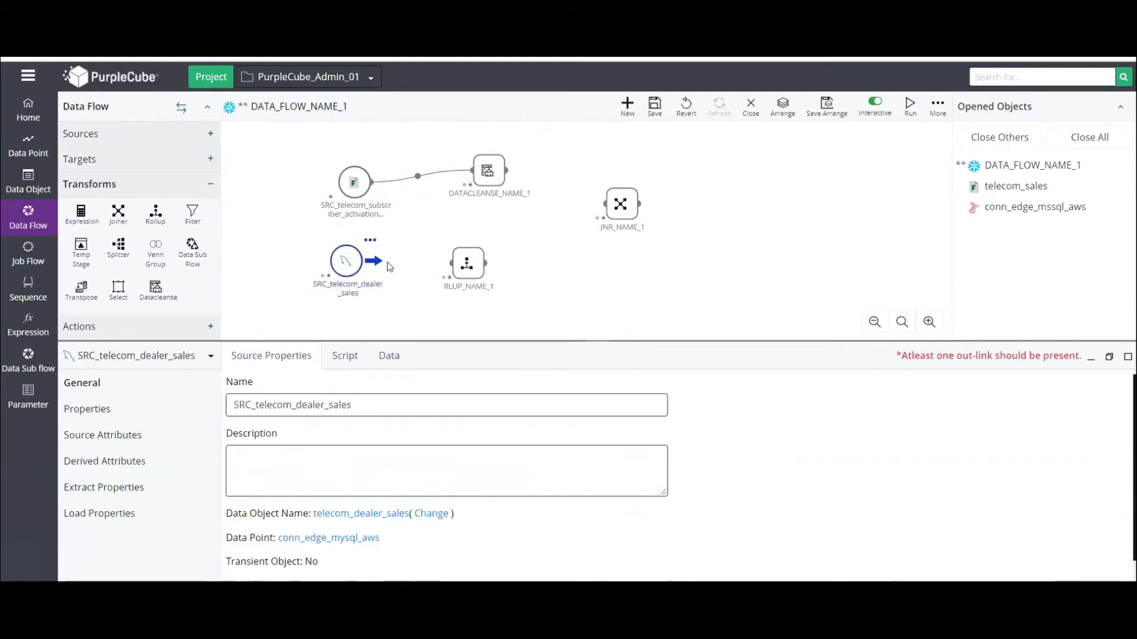
left_click_drag(375, 262, 455, 264)
- Add all SRC_telecom_dealer_sales attributes to the Rollup transform's selected attributes
left_click(468, 263)
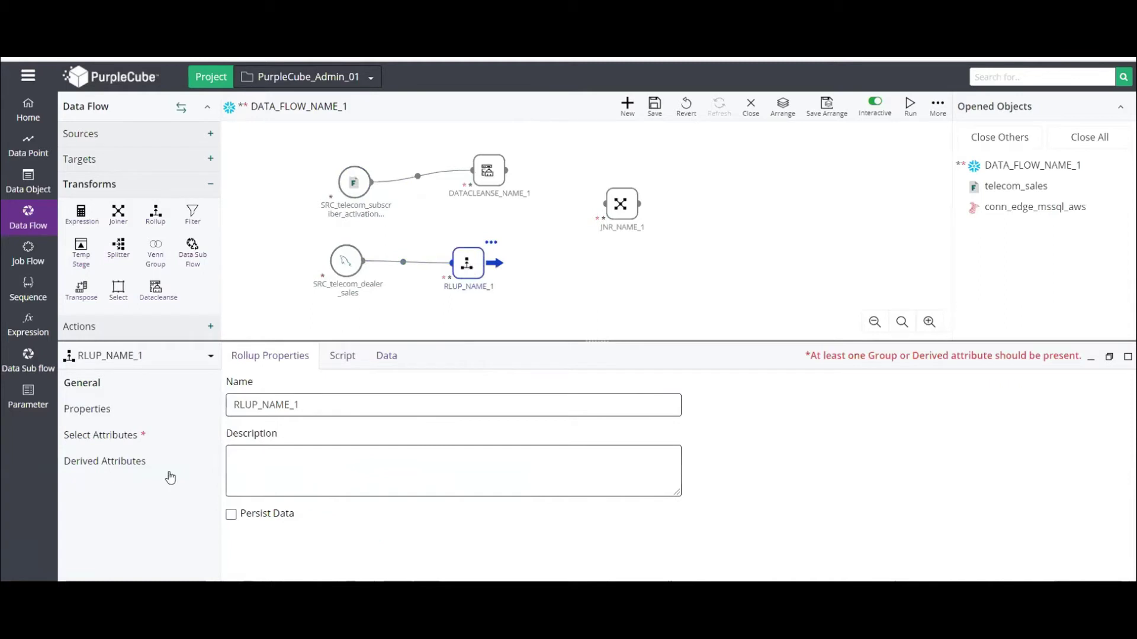
left_click(109, 436)
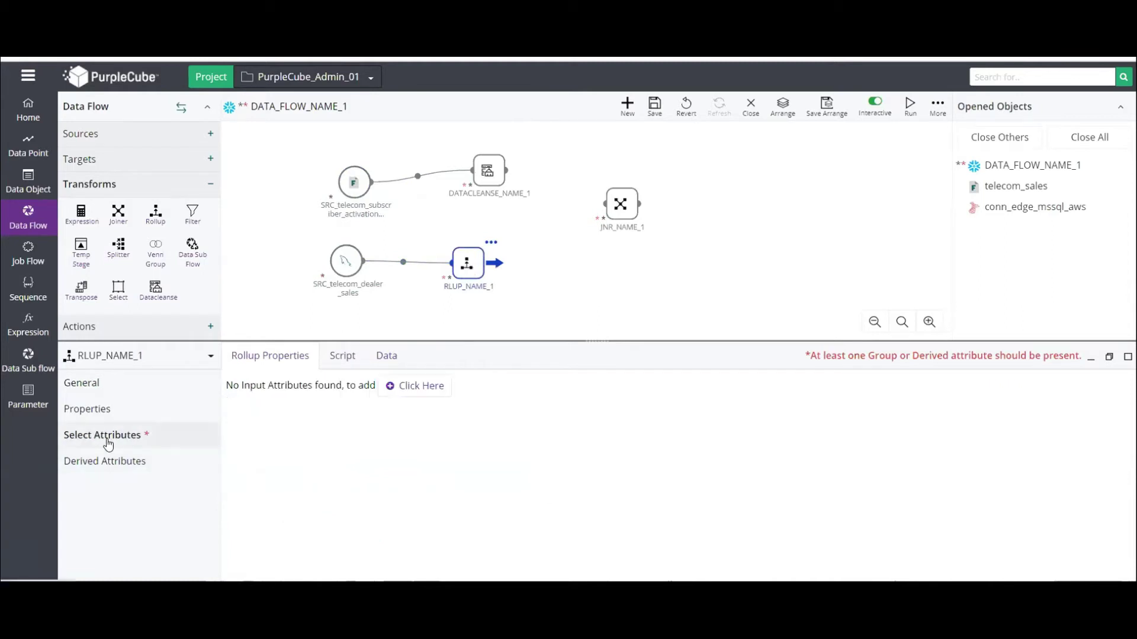
left_click(408, 387)
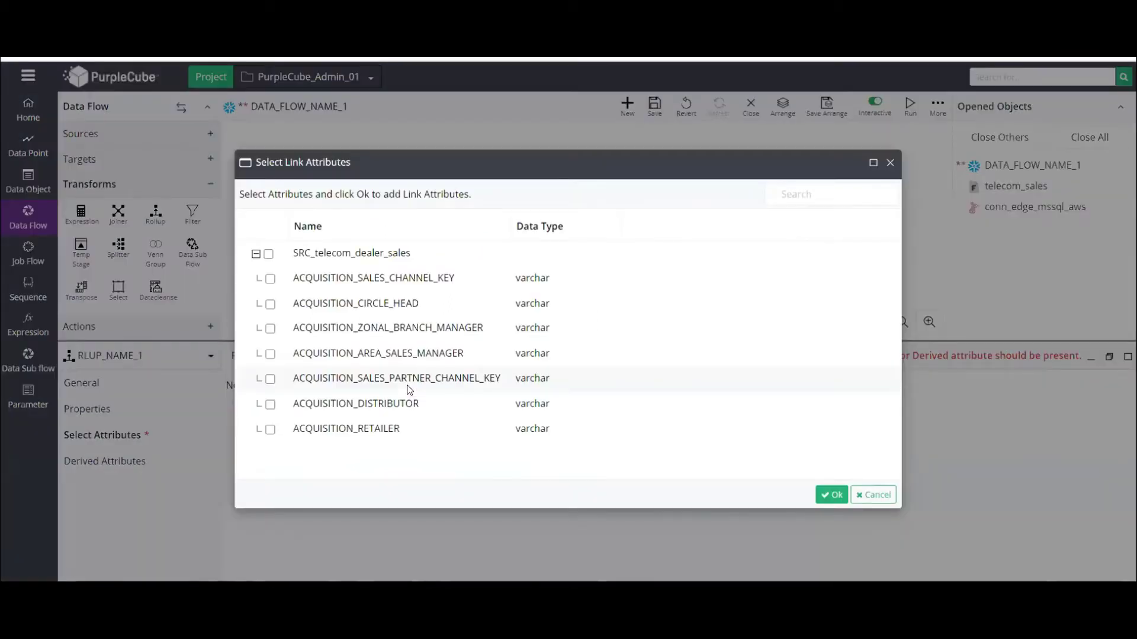
left_click(269, 254)
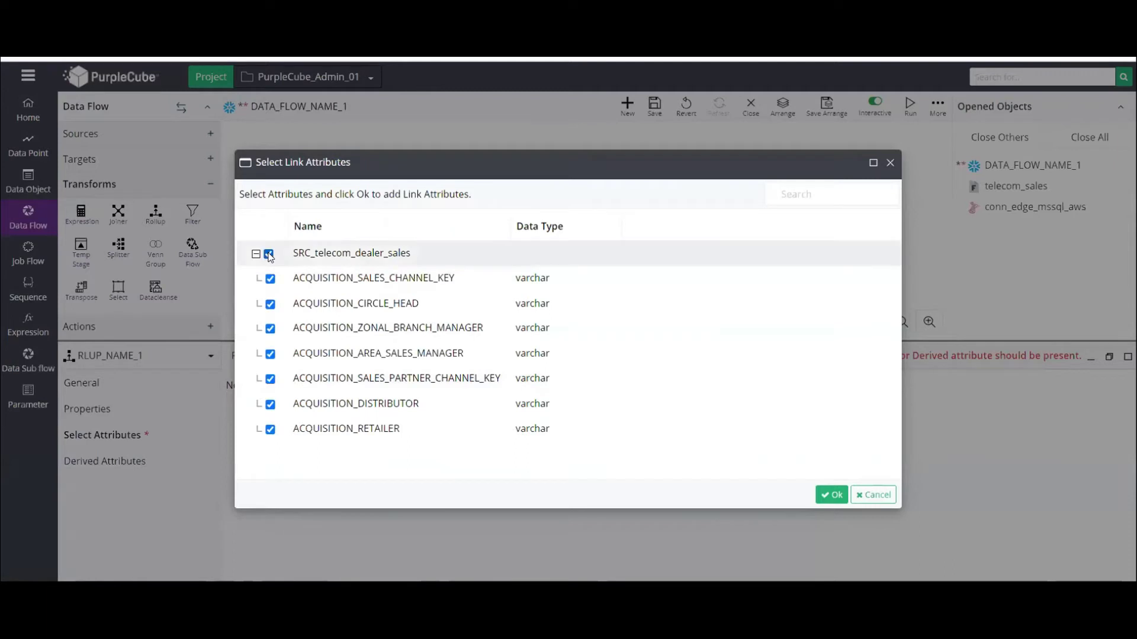
left_click(832, 496)
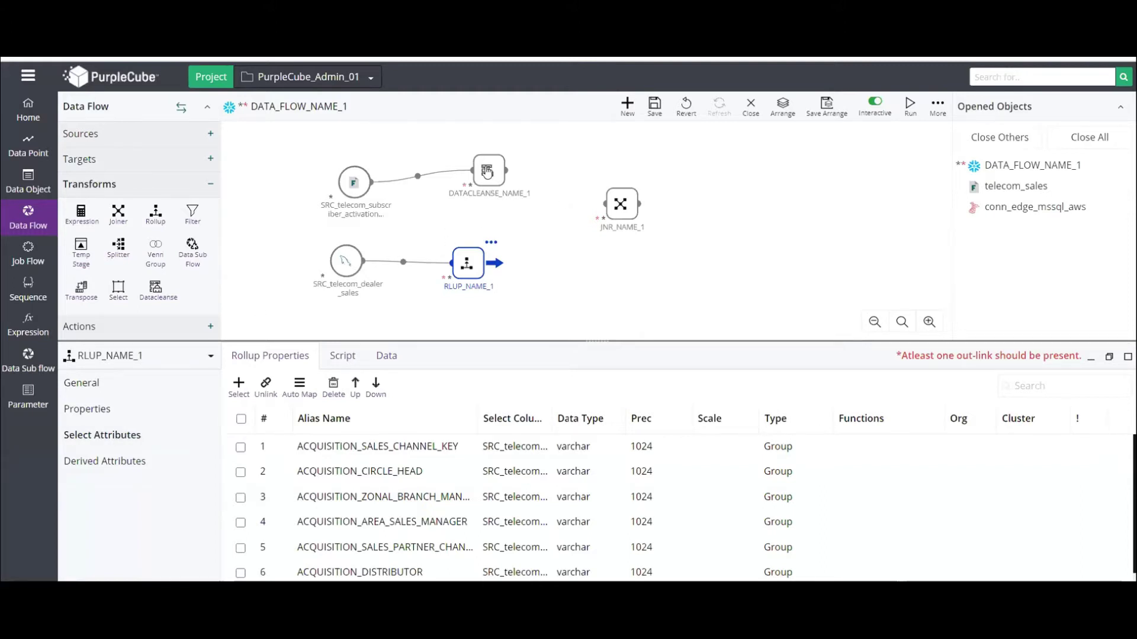
- Link the Datacleanse transform to the Joiner as Master and the Rollup transform as Detail
left_click_drag(488, 173, 610, 163)
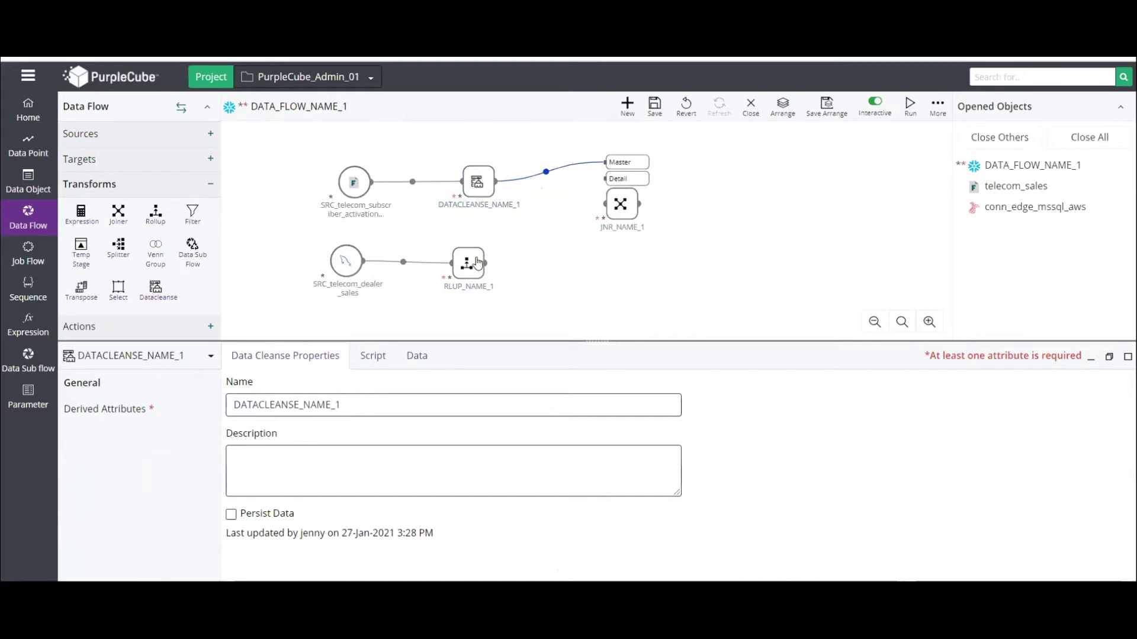
left_click_drag(484, 263, 631, 205)
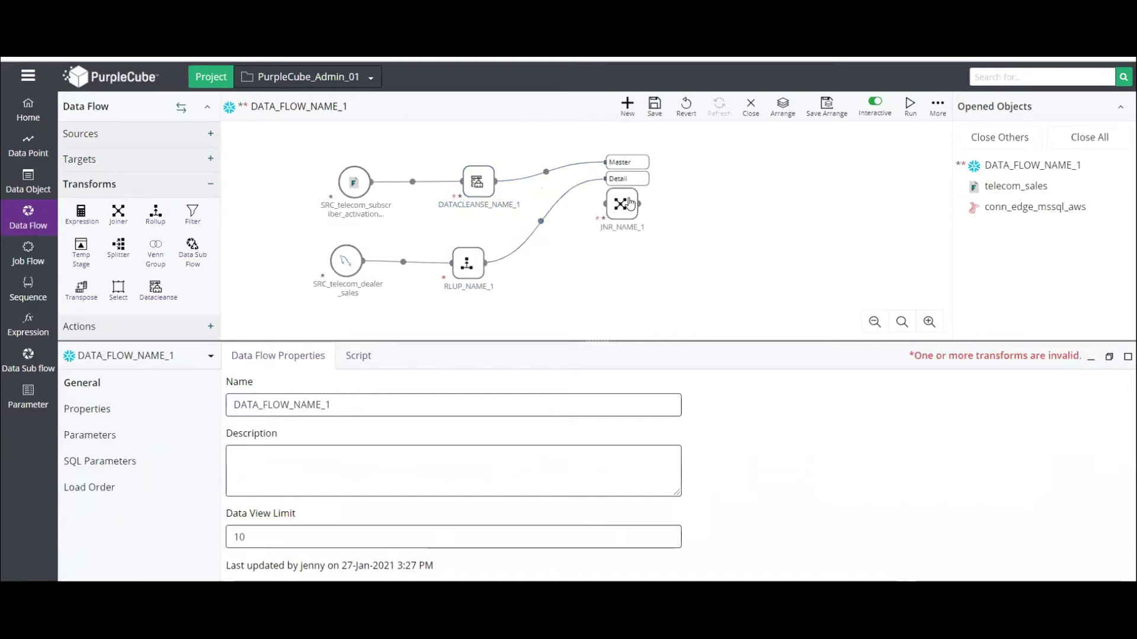
left_click(631, 202)
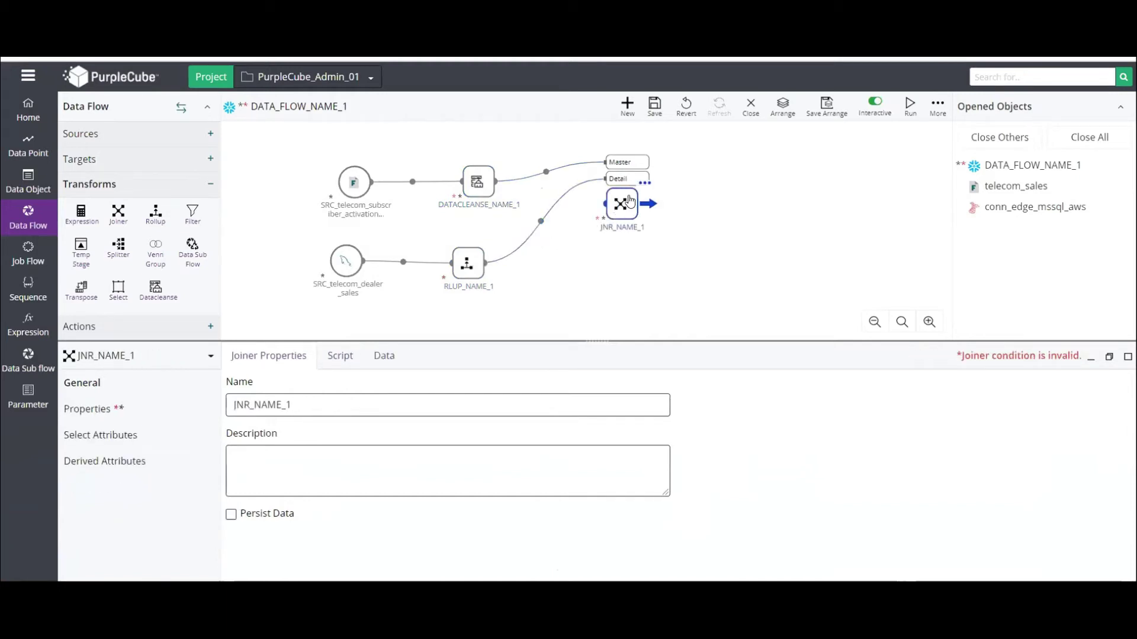
- Carry forward all SRC_telecom_subscriber_activations attributes into the Datacleanse transform's derived attributes
left_click(475, 182)
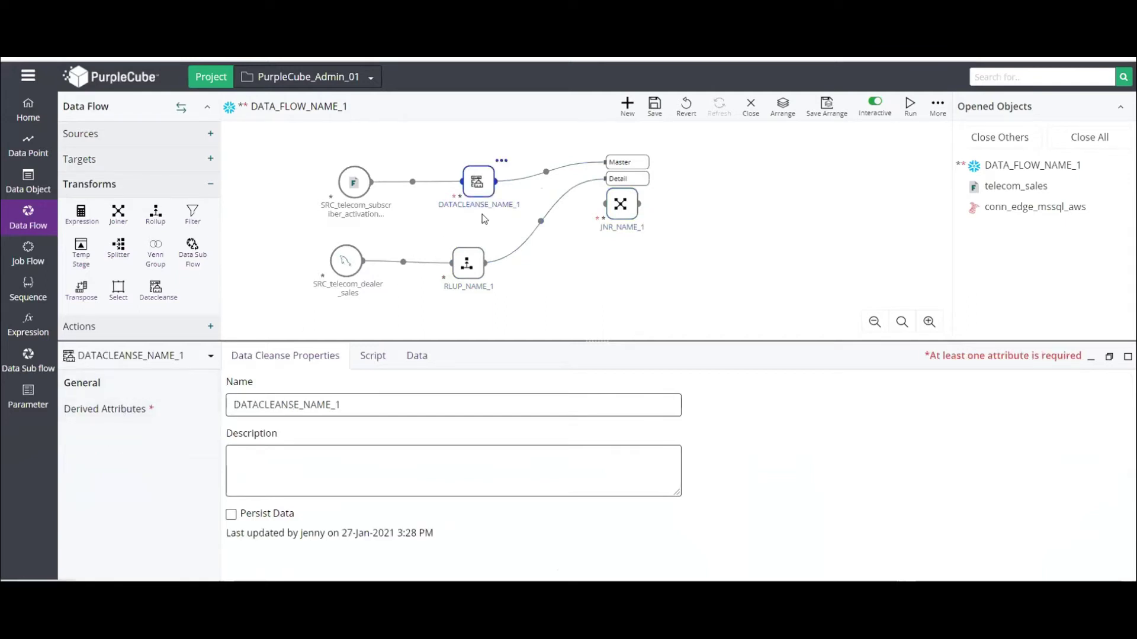
left_click(129, 408)
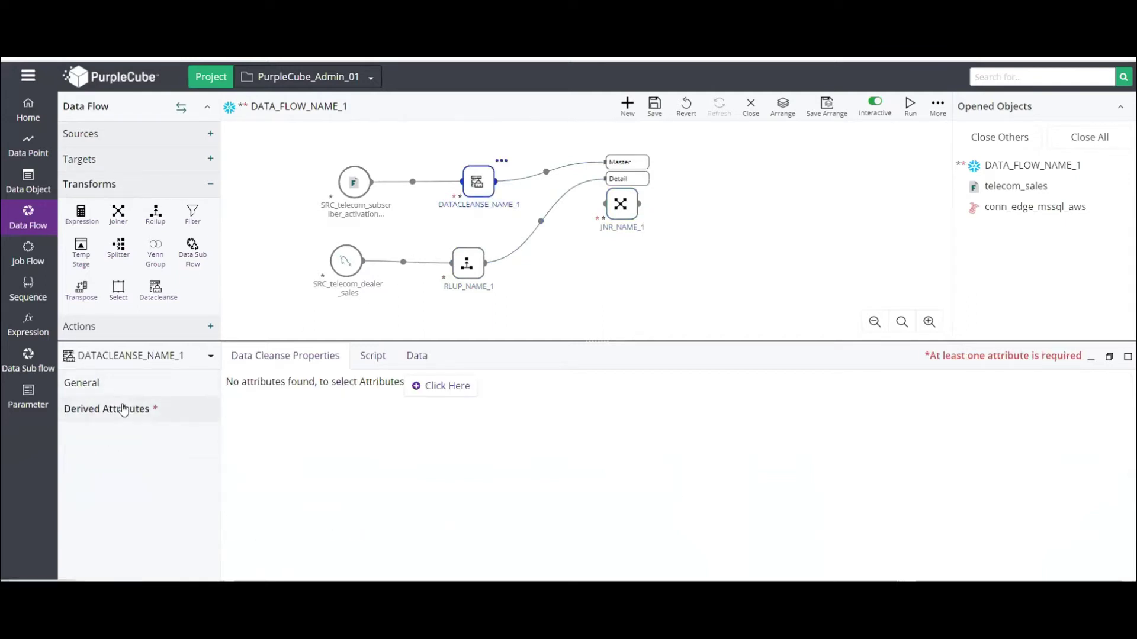
left_click(454, 385)
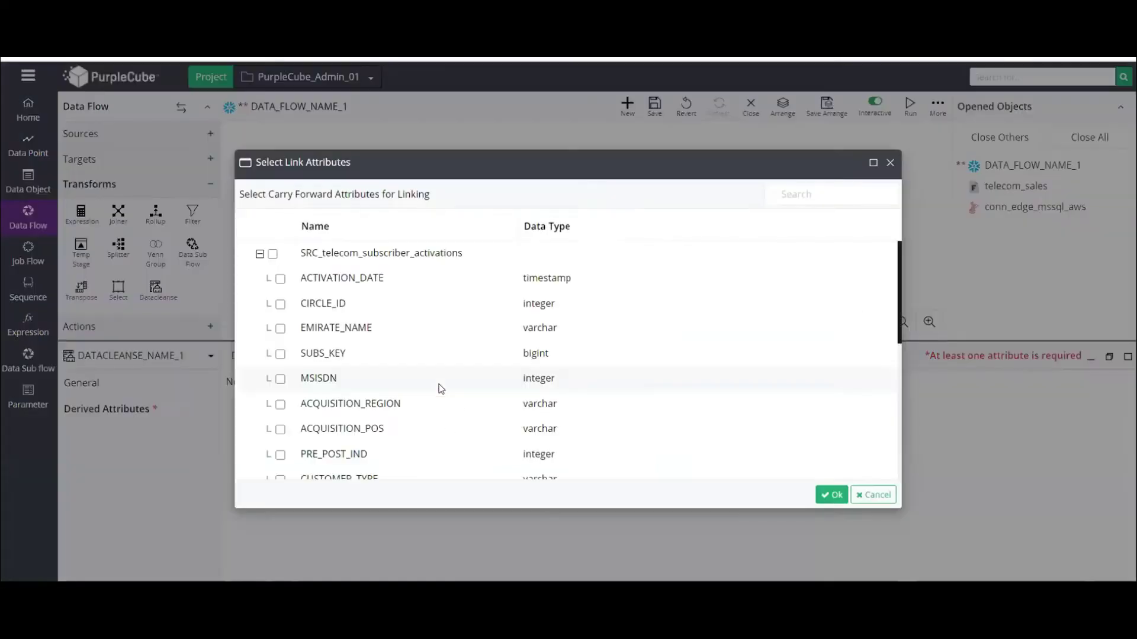
left_click(272, 254)
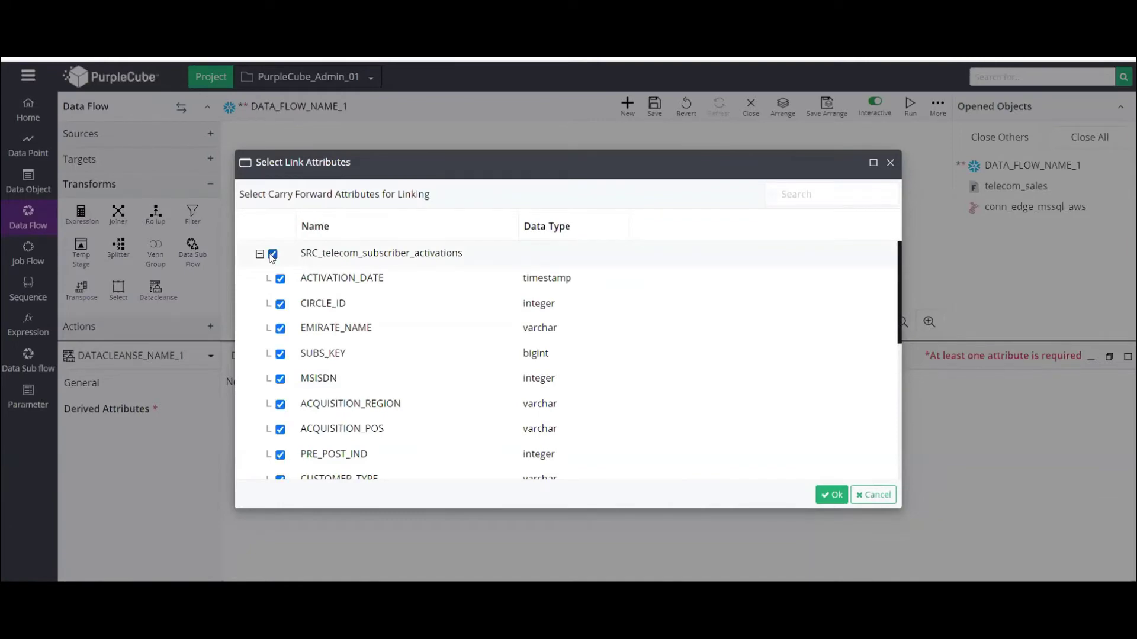
left_click(826, 496)
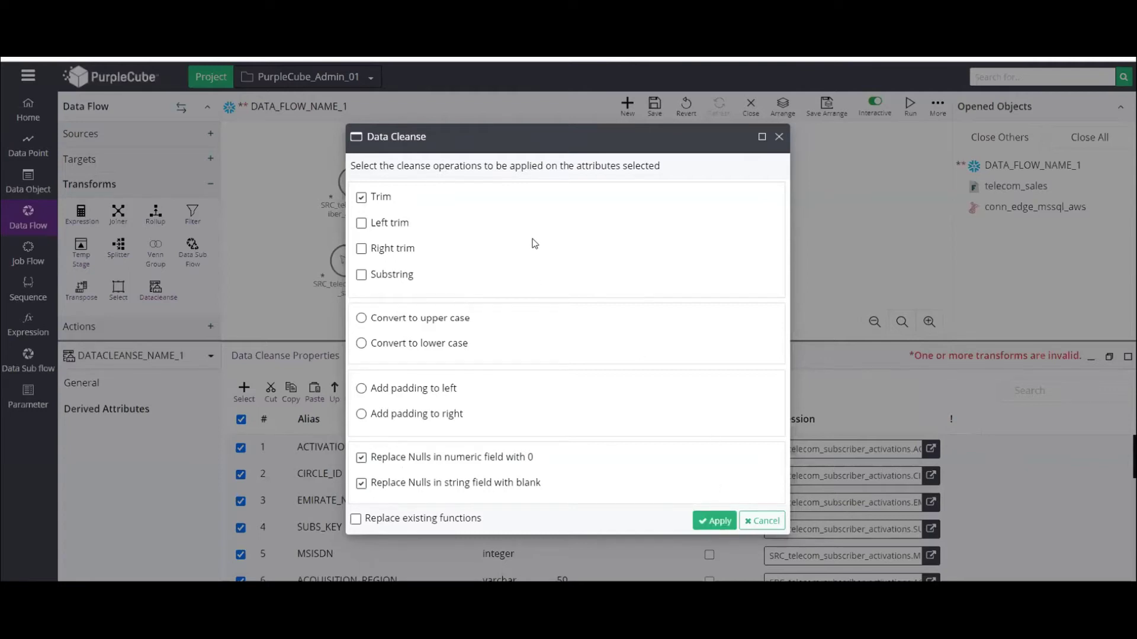
- Apply Trim, numeric nulls replaced with 0 and string nulls replaced with blank to all attributes of the Datacleanse transform
left_click(717, 521)
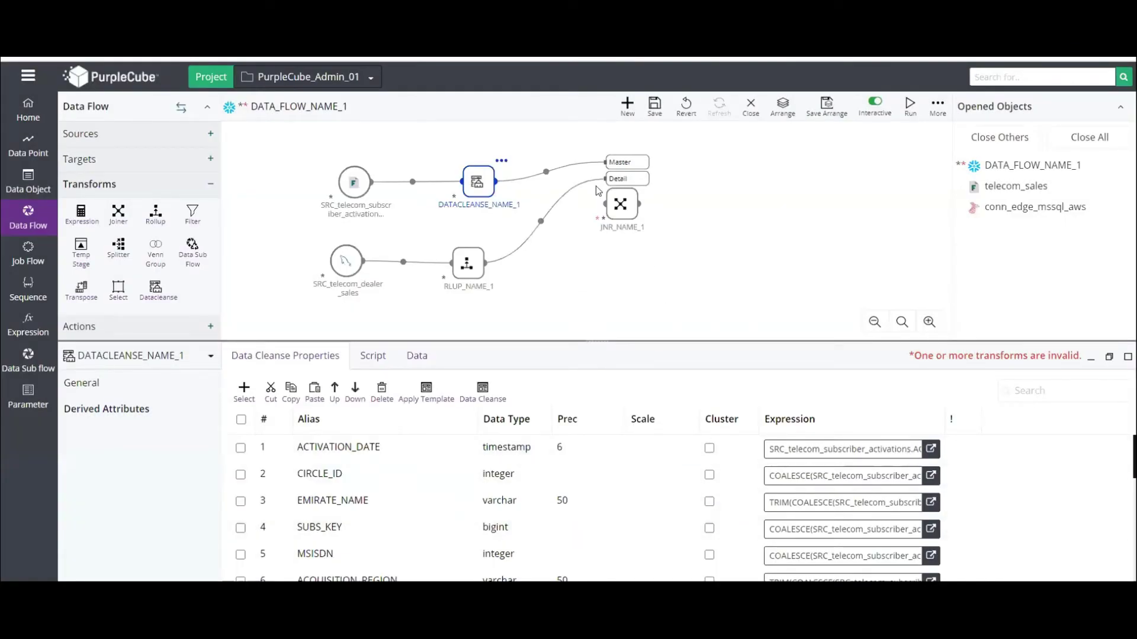
- Set the Joiner's INNER JOIN condition to RLUP_NAME_1.ACQUISITION_SALES_CHANNEL_KEY = DATACLEANSE_NAME_1.ACQUISITION_SALES_CHANNEL_KEY and validate it
left_click(621, 199)
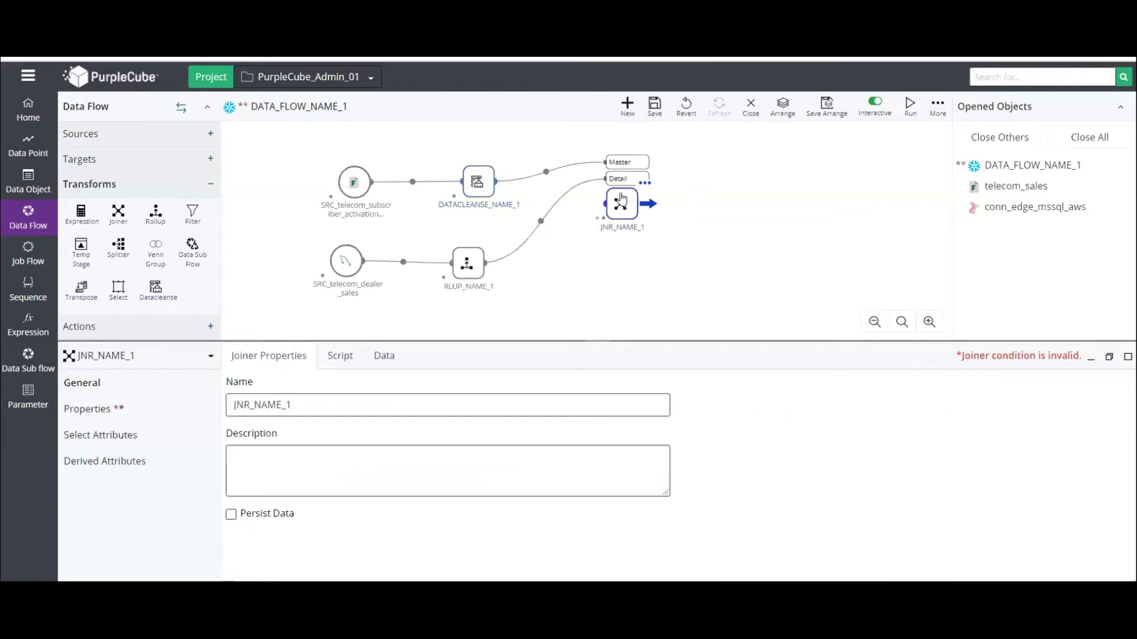
left_click(87, 412)
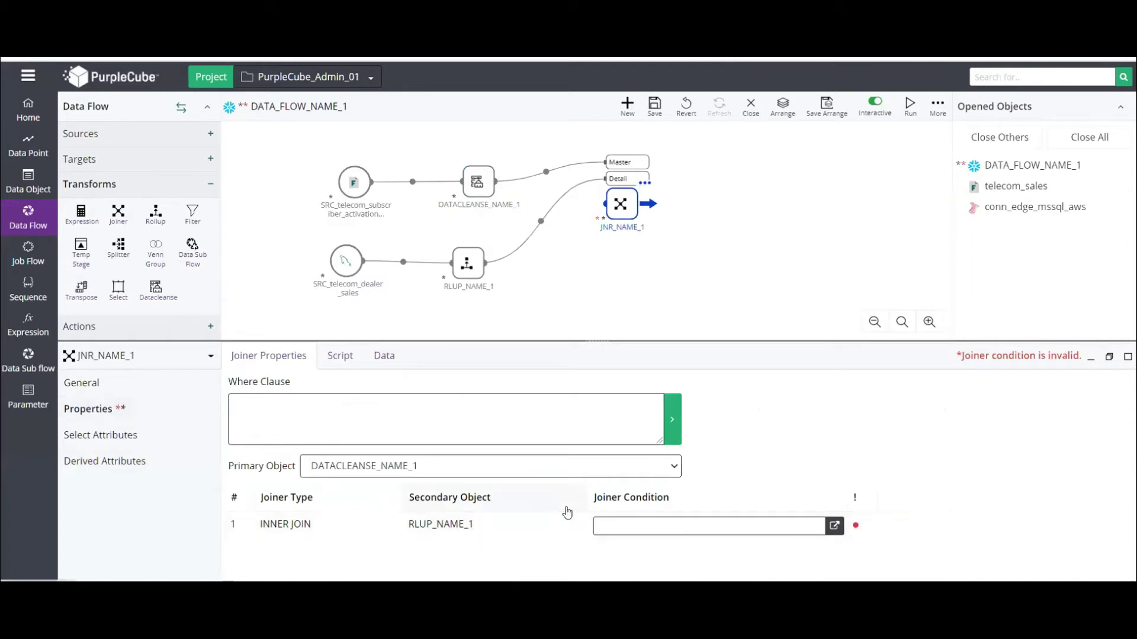
left_click(383, 523)
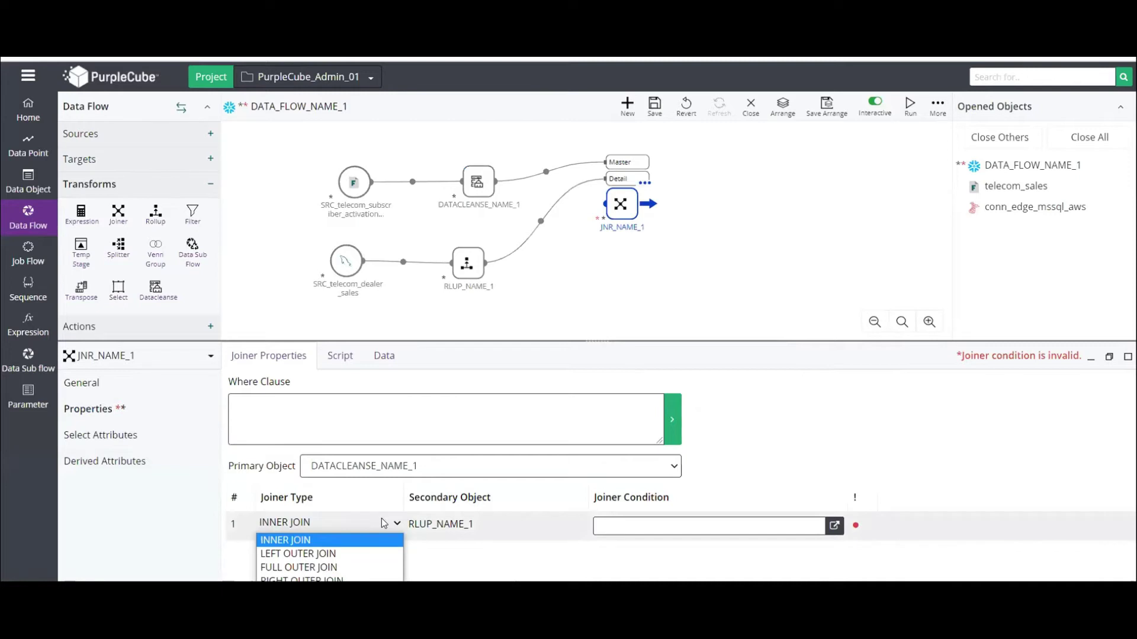
left_click(383, 523)
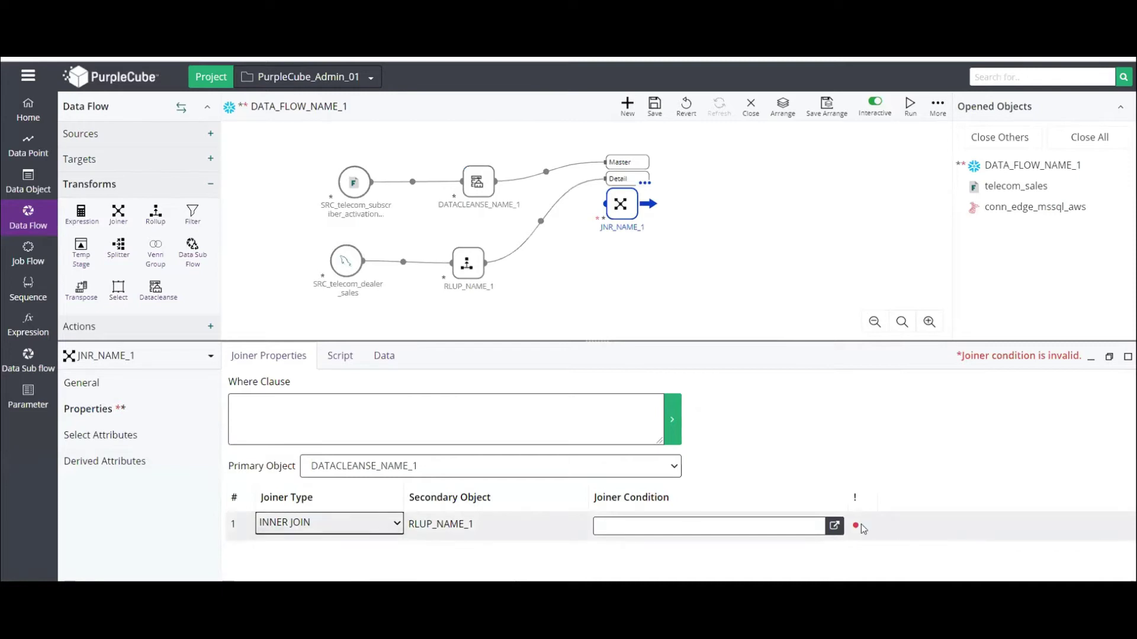
left_click(834, 527)
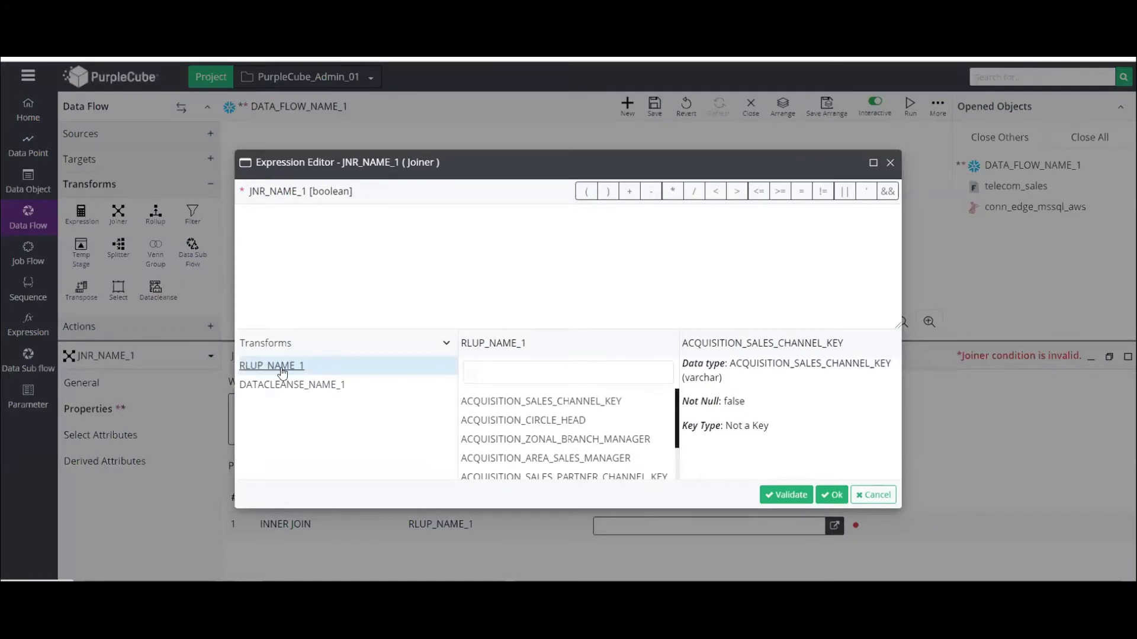
double_click(591, 407)
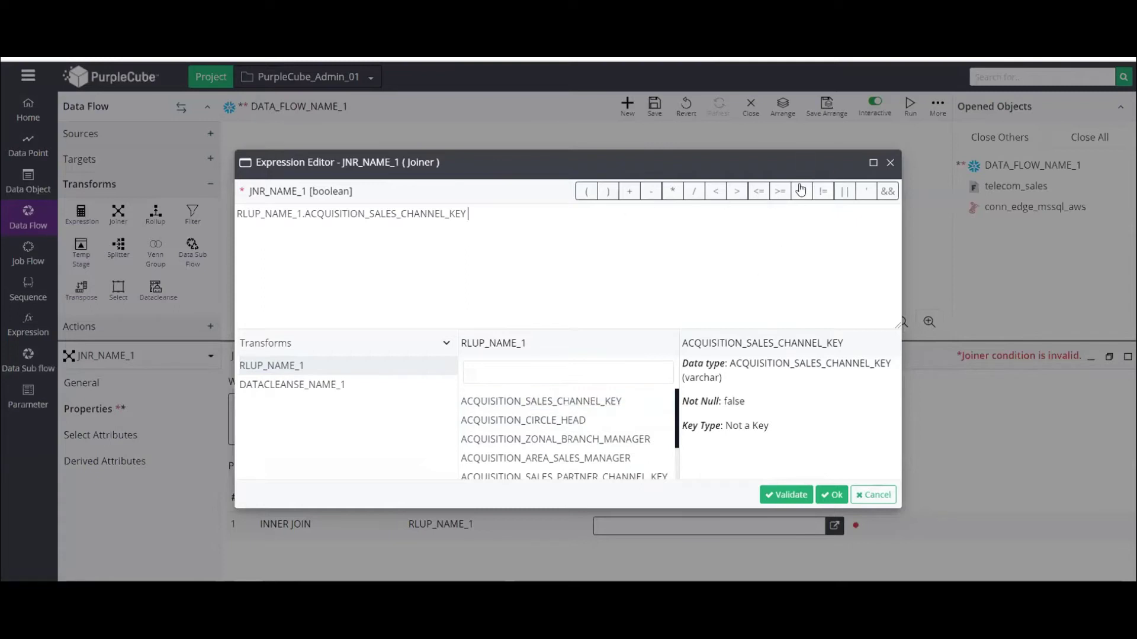
left_click(278, 385)
scroll(561, 435, "down", 5)
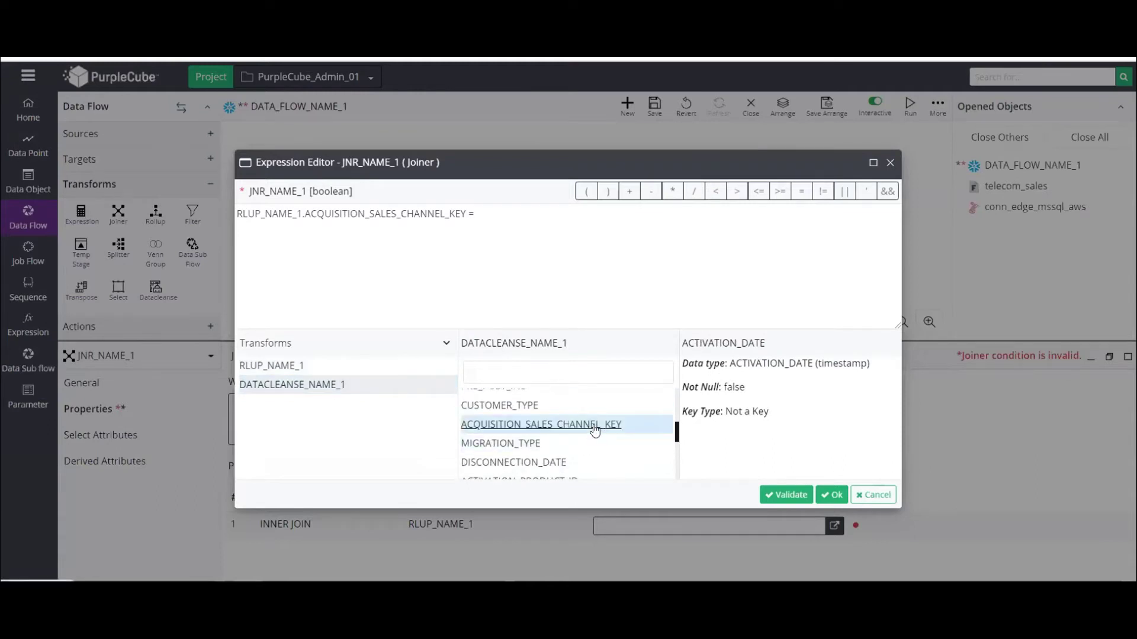
double_click(595, 426)
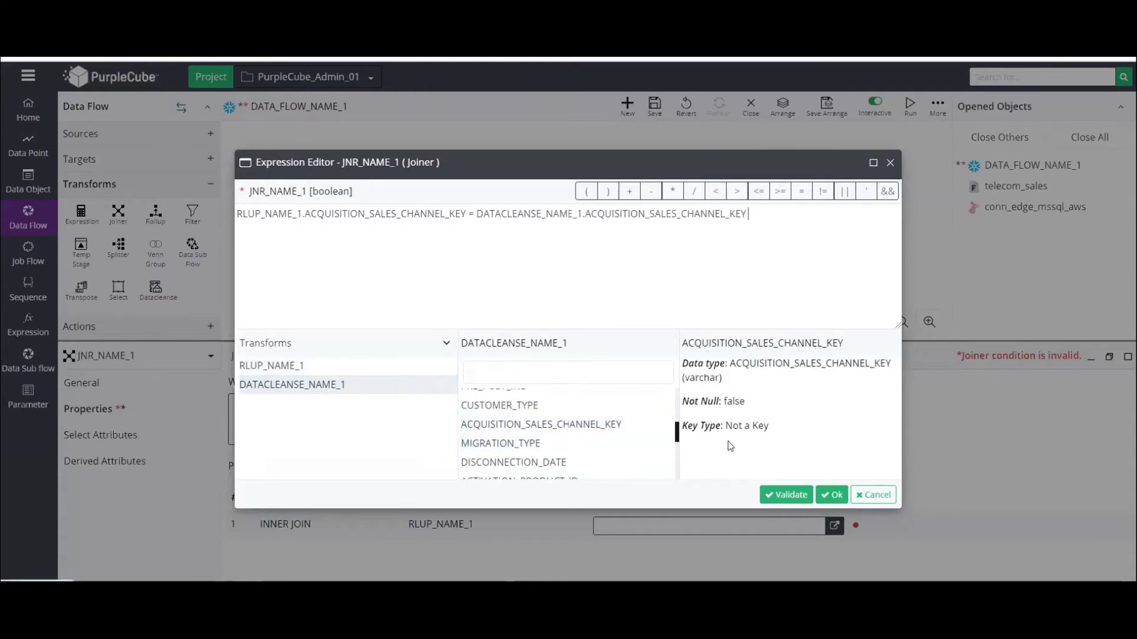
left_click(777, 497)
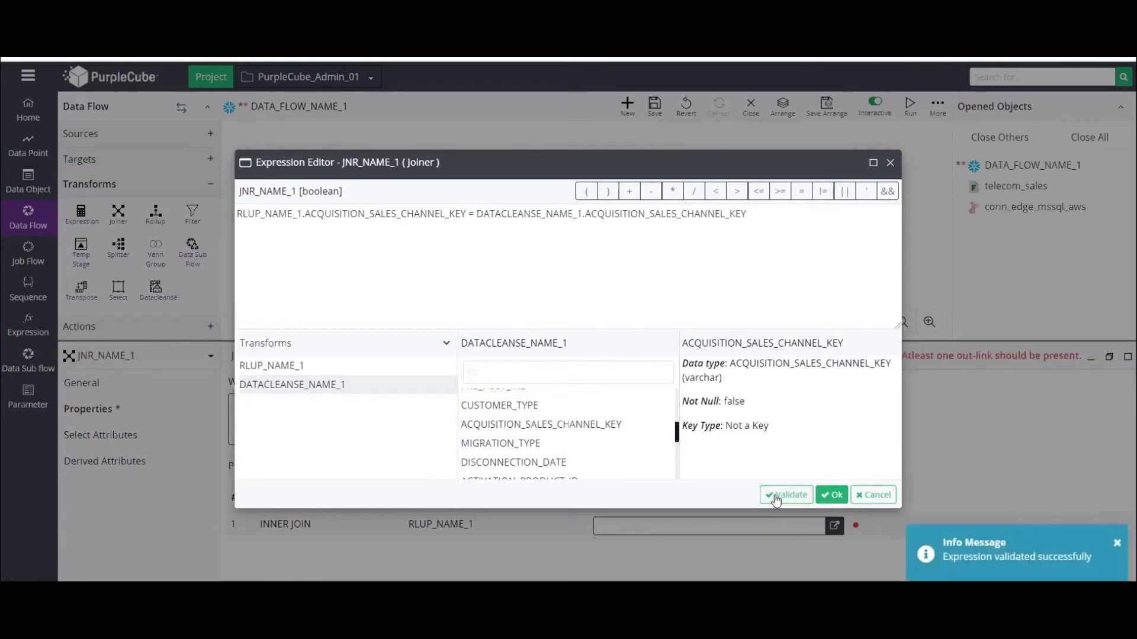
left_click(827, 495)
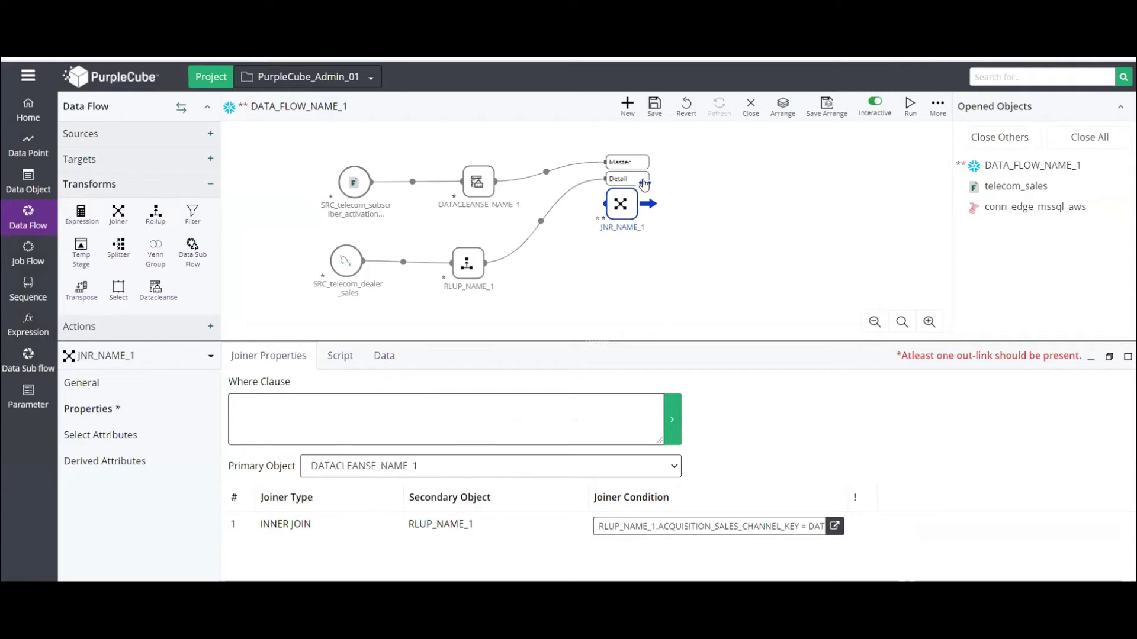
- Add all RLUP_NAME_1 and DATACLEANSE_NAME_1 attributes to the Joiner's selected attributes, except RLUP_NAME_1's ACQUISITION_SALES_CHANNEL_KEY
left_click(114, 438)
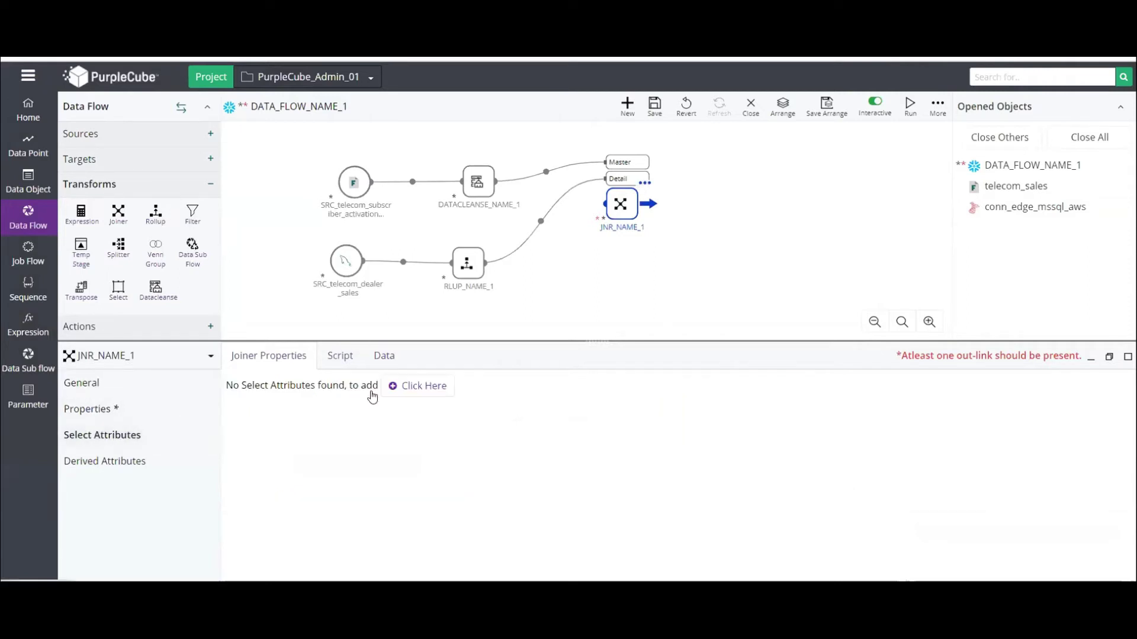
left_click(415, 386)
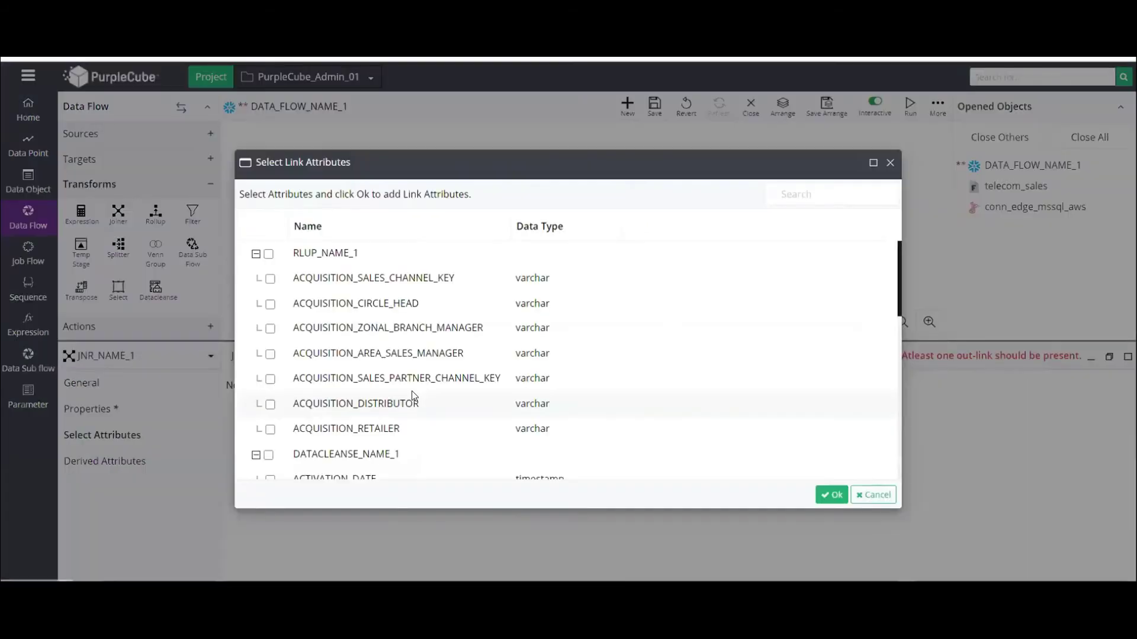
left_click(255, 254)
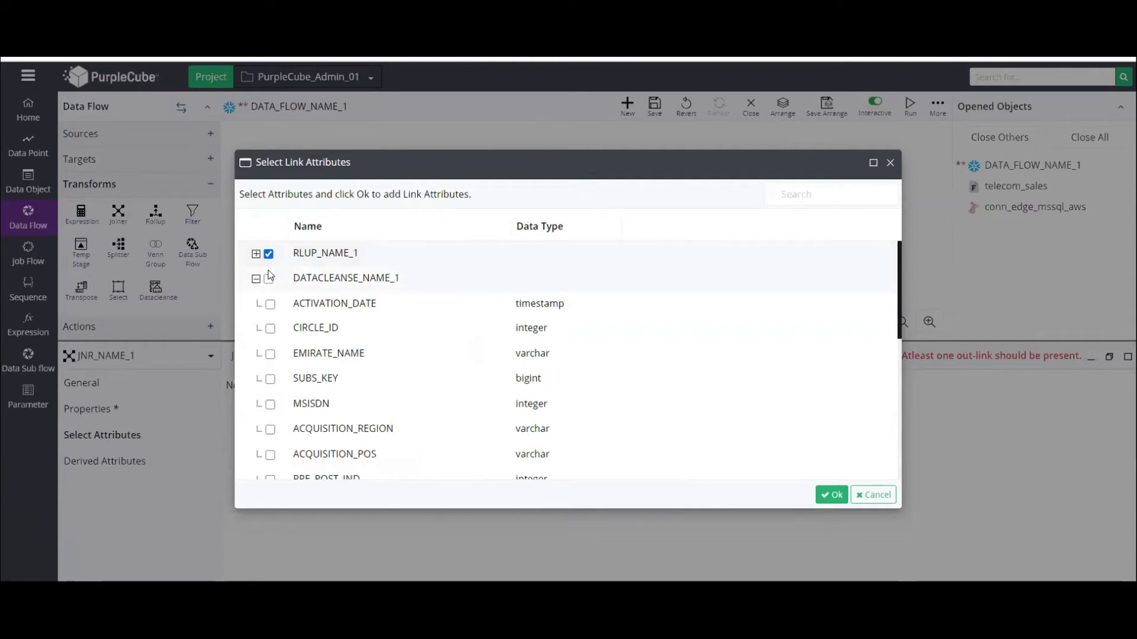
left_click(268, 279)
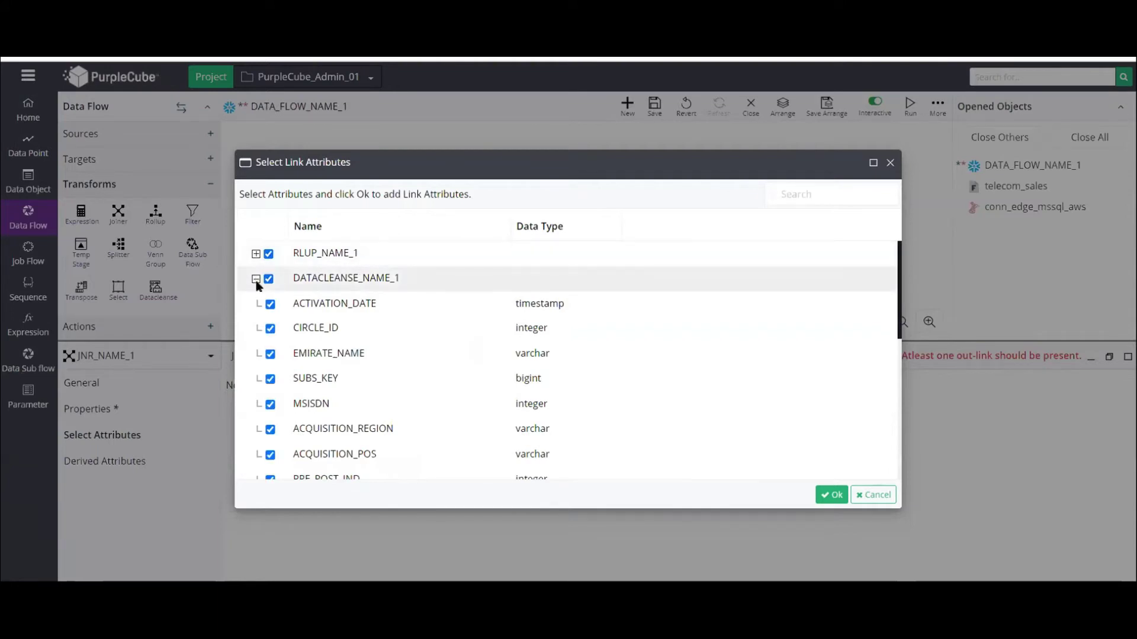
left_click(256, 279)
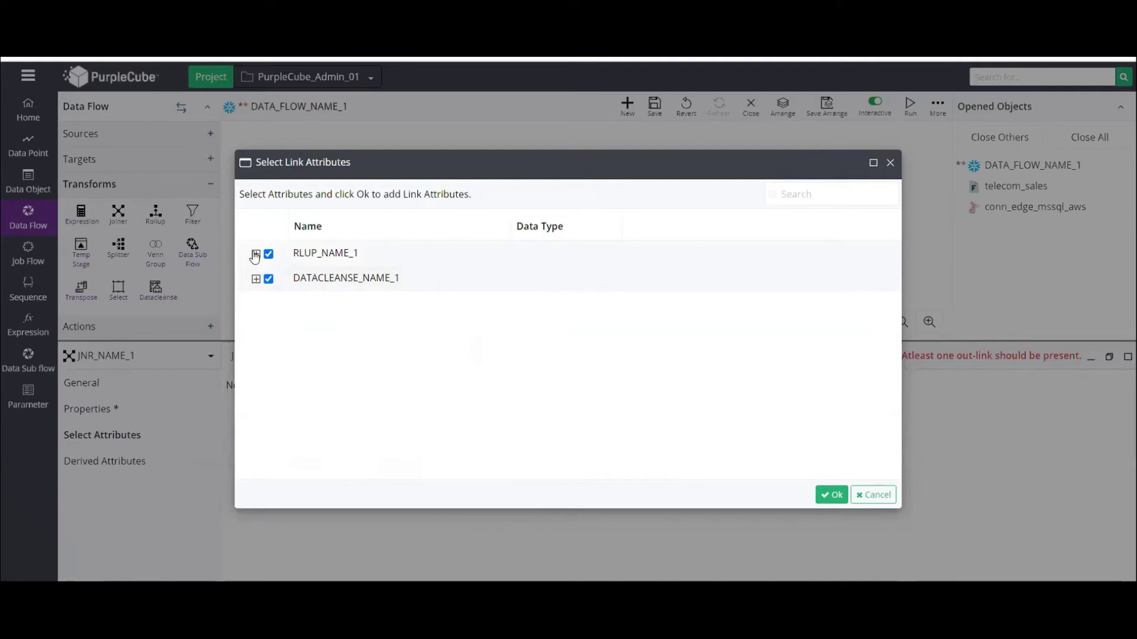
left_click(256, 254)
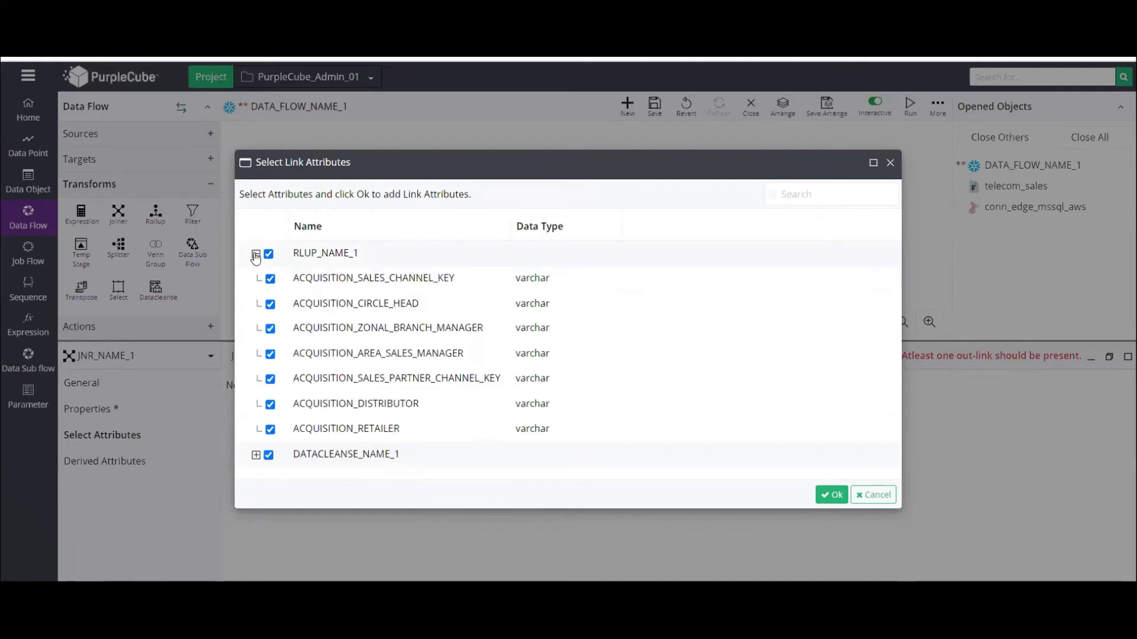
left_click(271, 279)
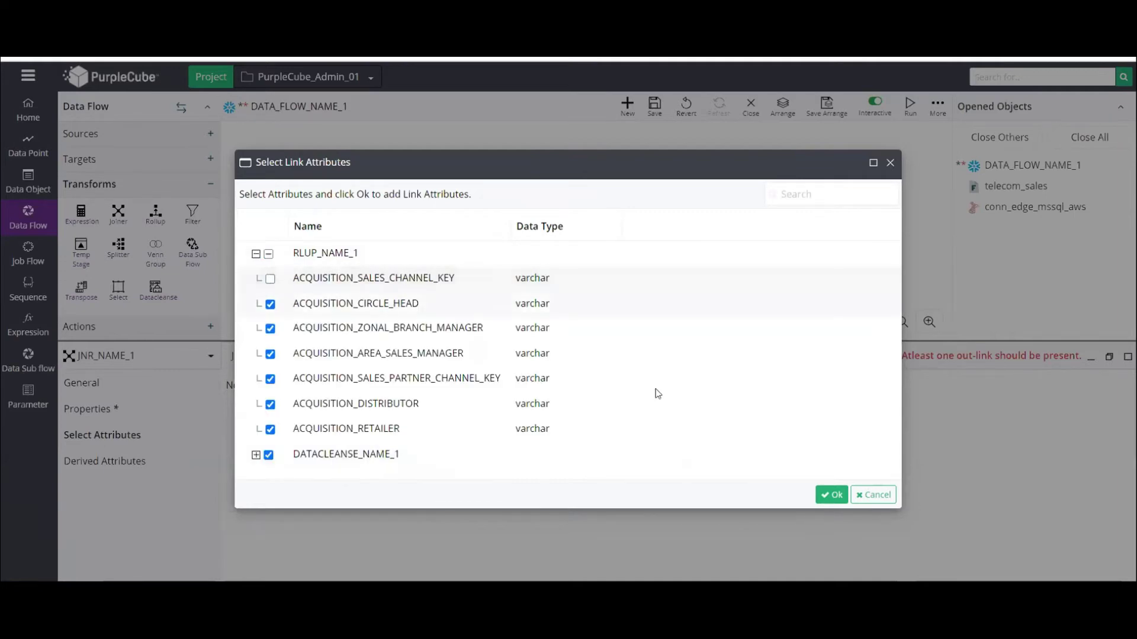
left_click(830, 495)
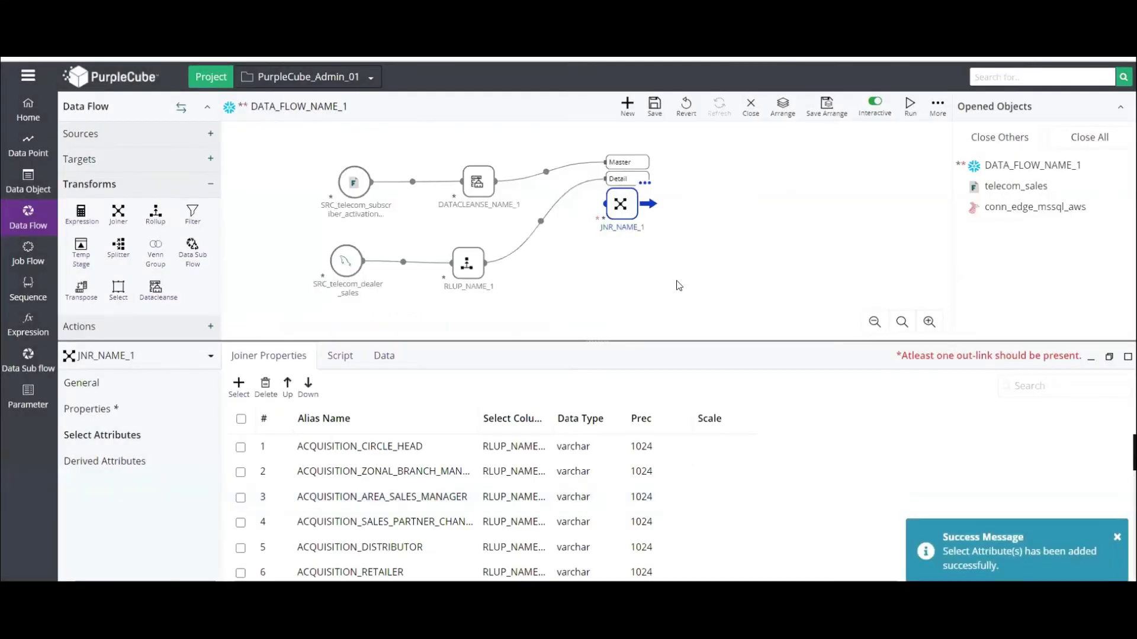
- Create a target from the Joiner on the conn_edge_snowflake data point with the data object name STD_DEMO_02
left_click(646, 182)
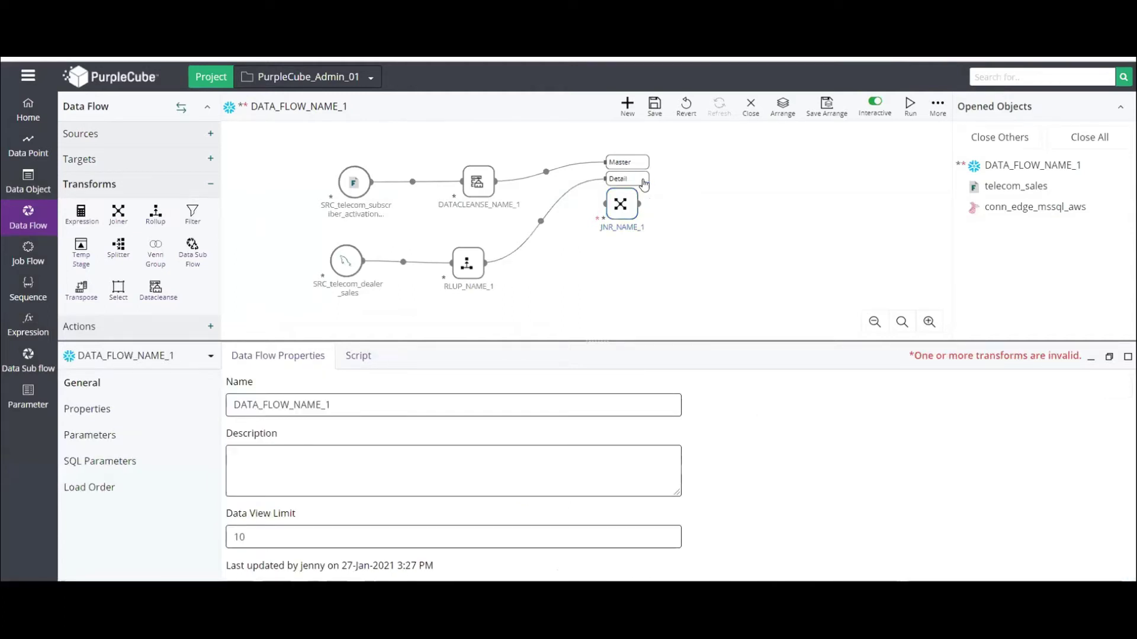
left_click(641, 209)
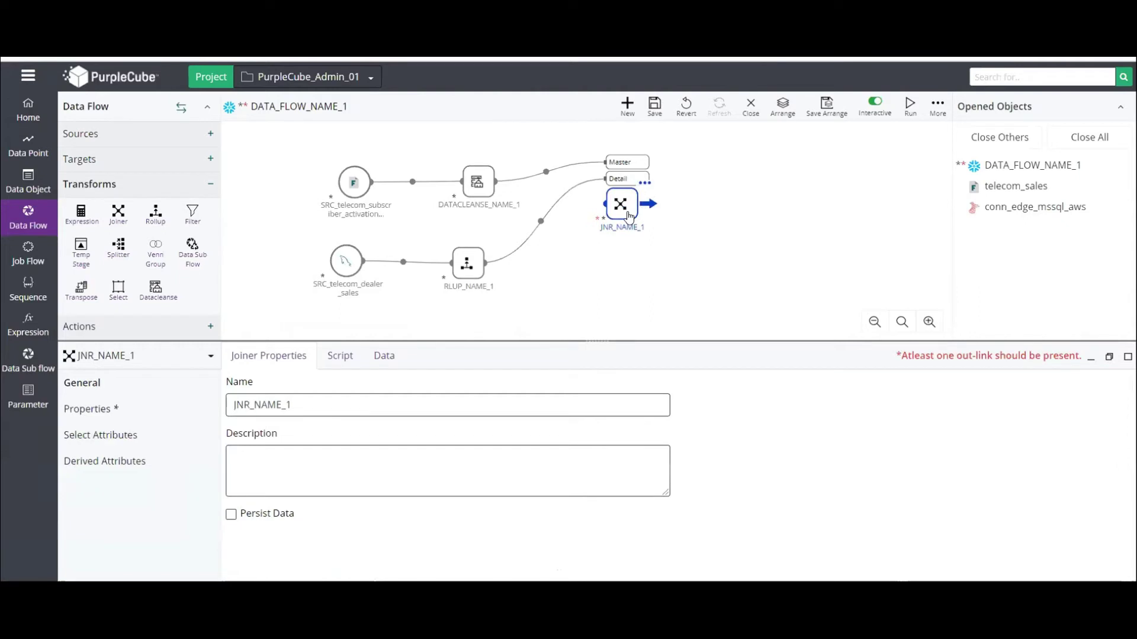
left_click(646, 184)
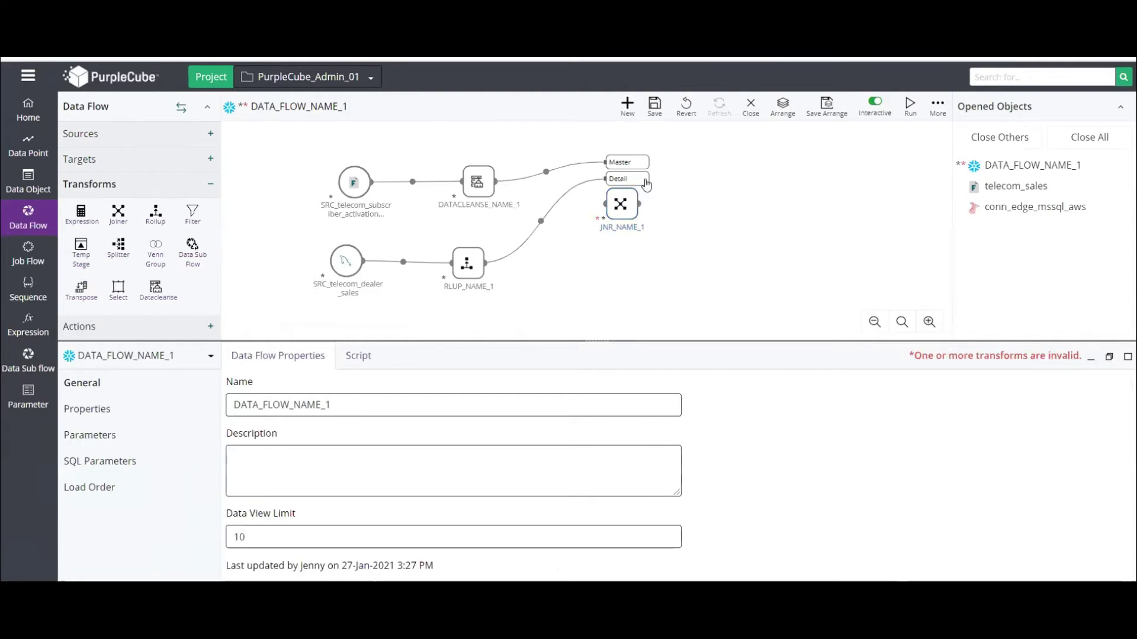
left_click(634, 200)
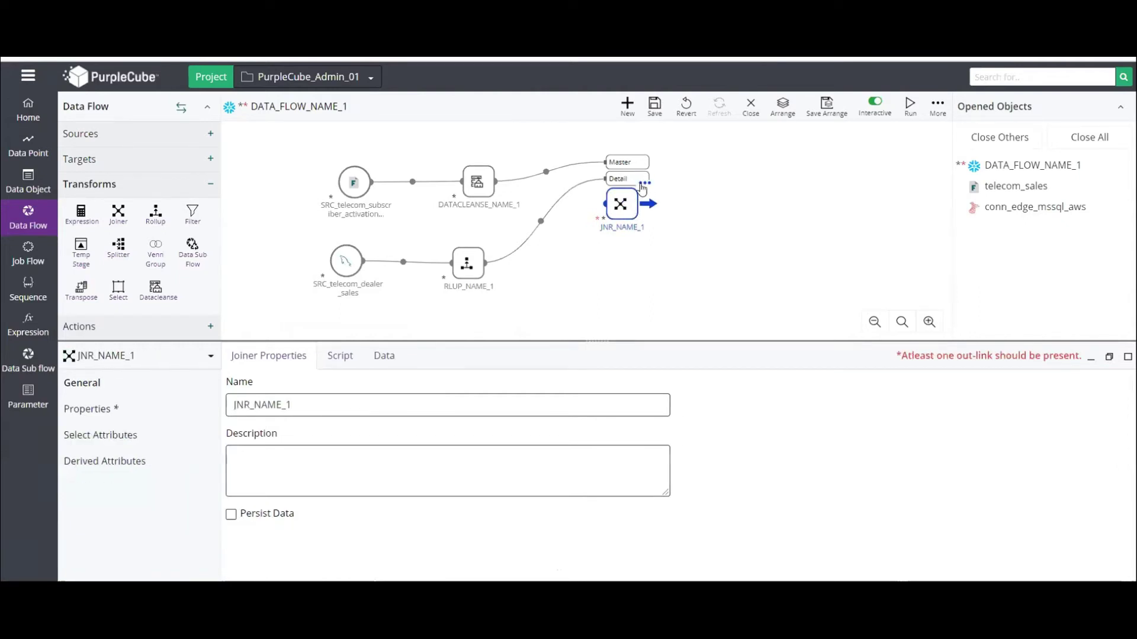
left_click(644, 186)
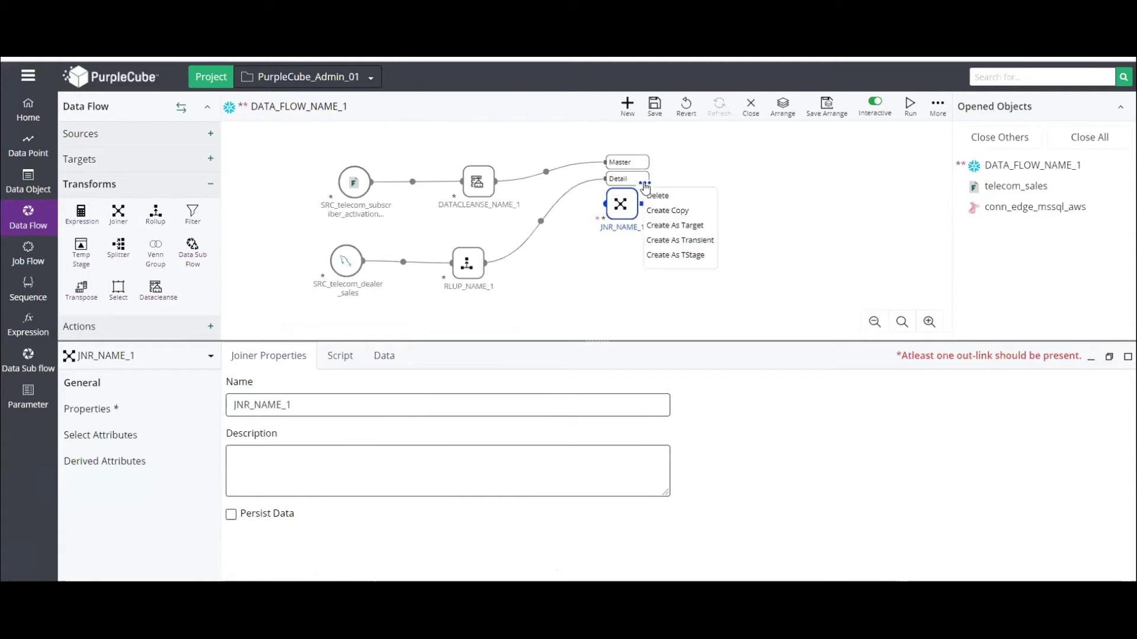
left_click(675, 226)
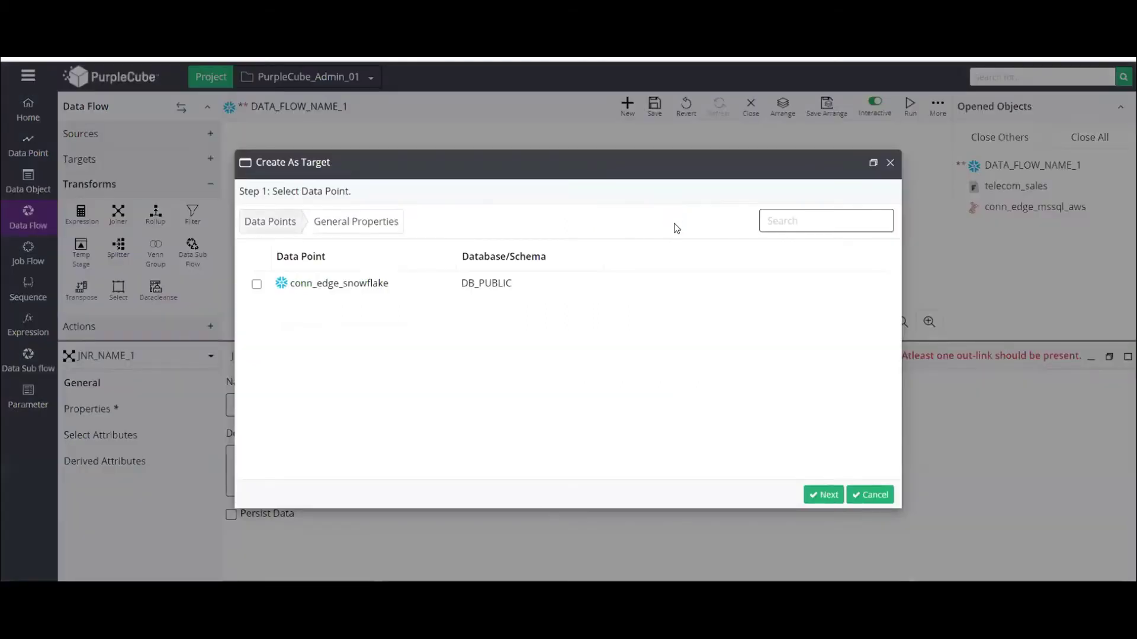
left_click(376, 286)
left_click(815, 501)
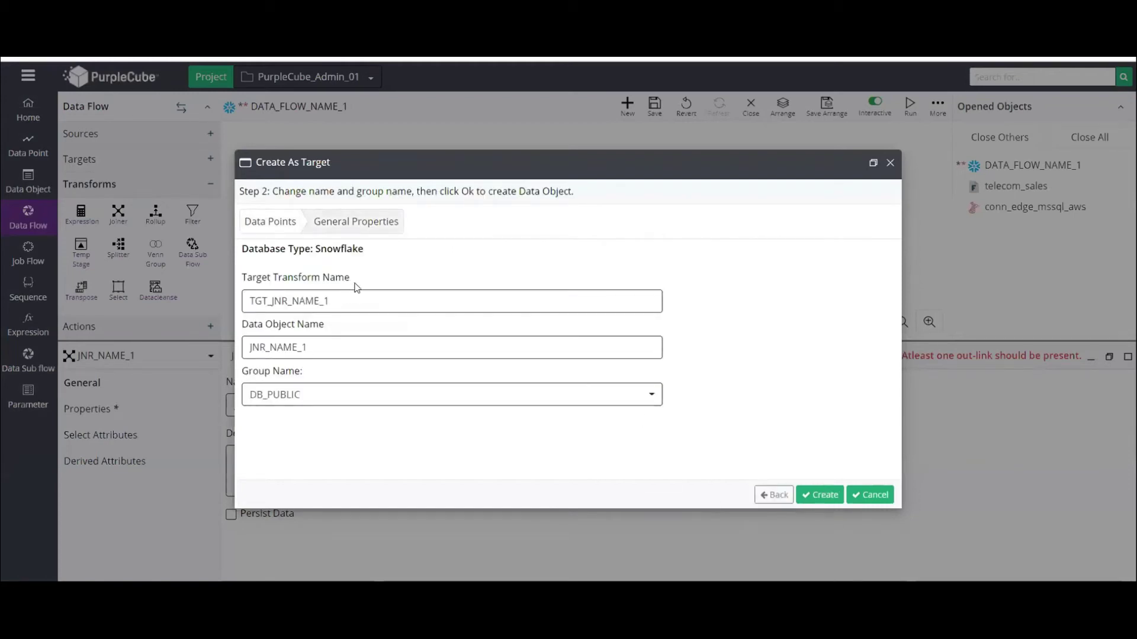
left_click_drag(329, 342, 180, 372)
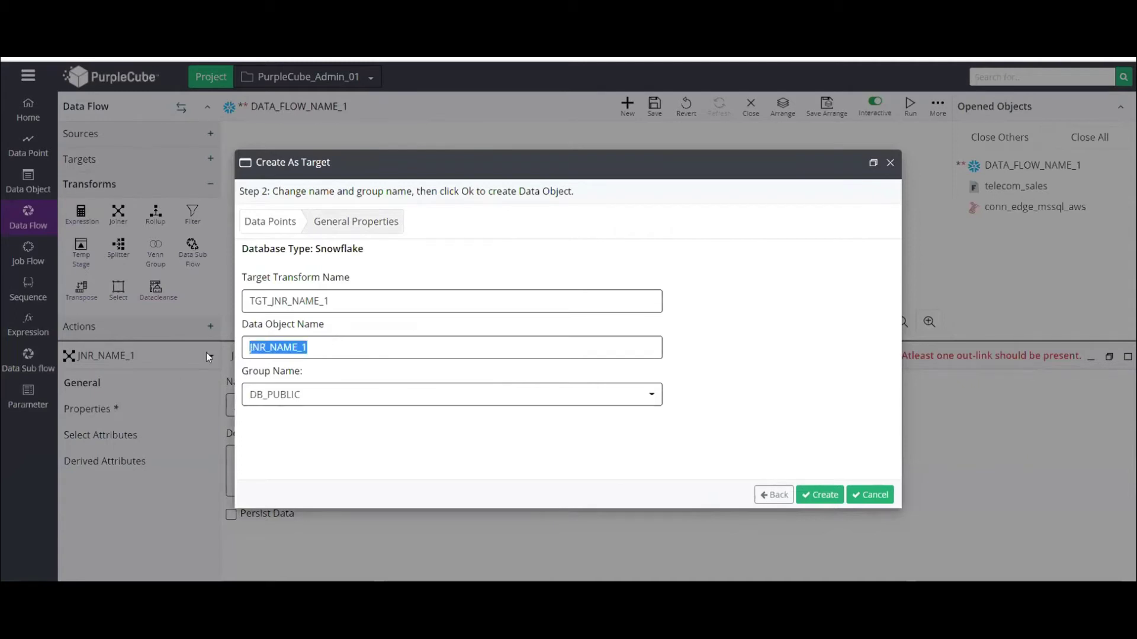
type("STD")
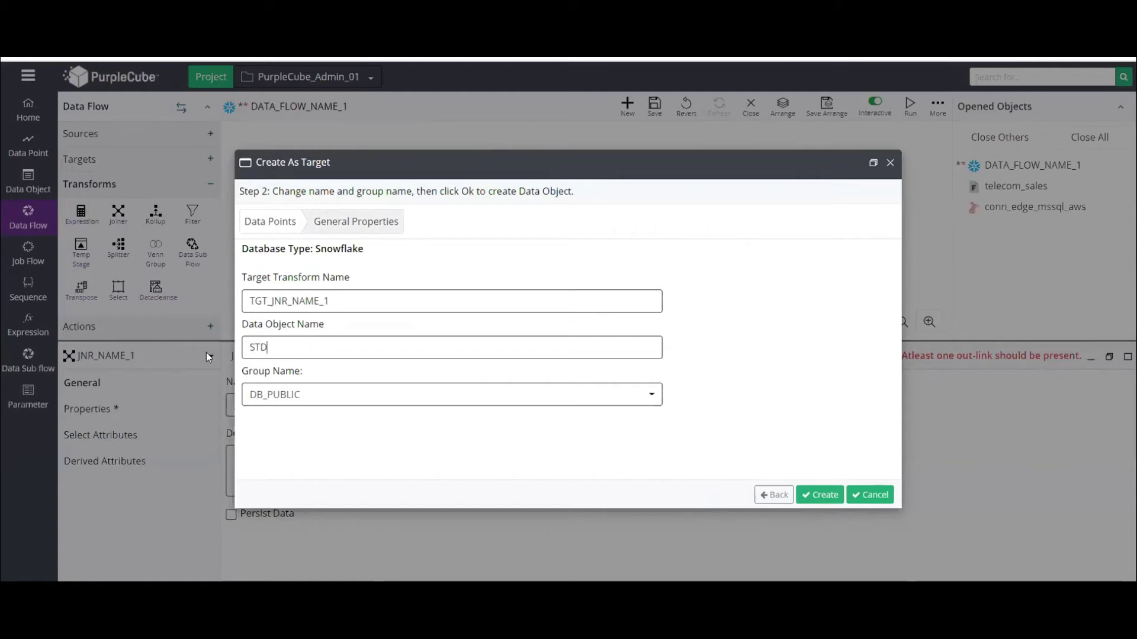
type("_DEMO_02")
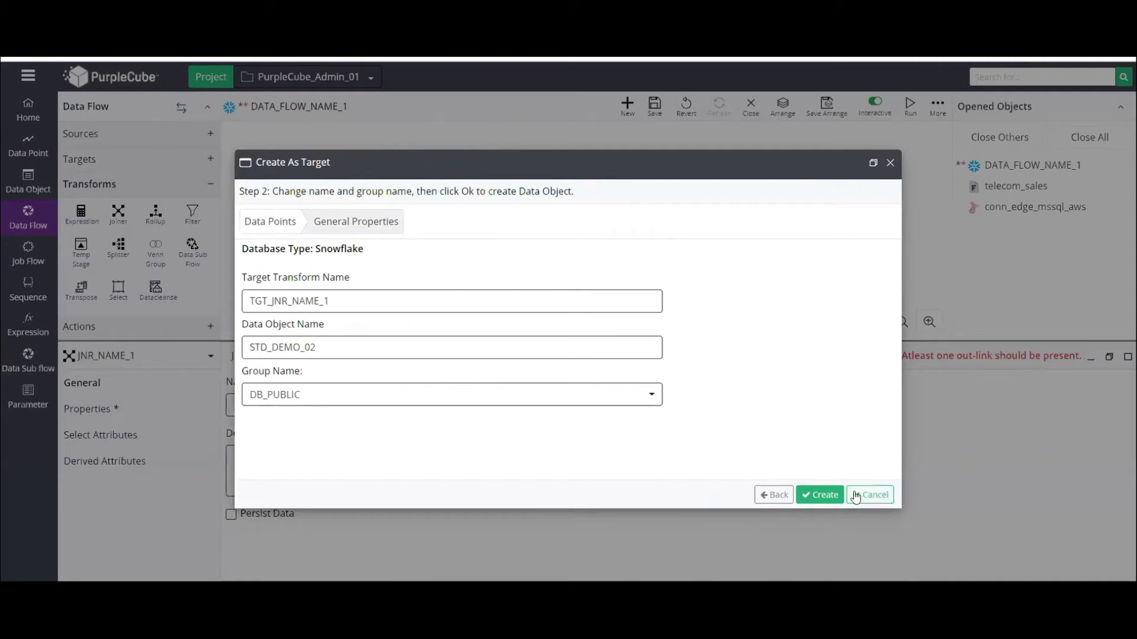
left_click(824, 494)
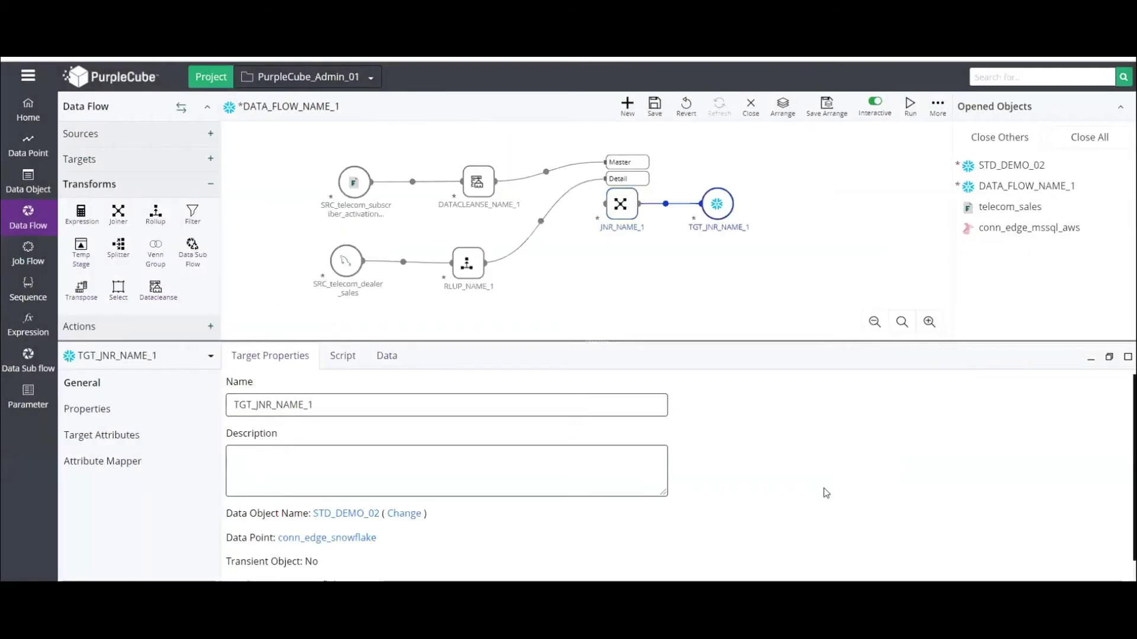
- Check the new target's properties, then save the data flow and run it with interactive mode turned off
left_click(718, 203)
left_click(102, 410)
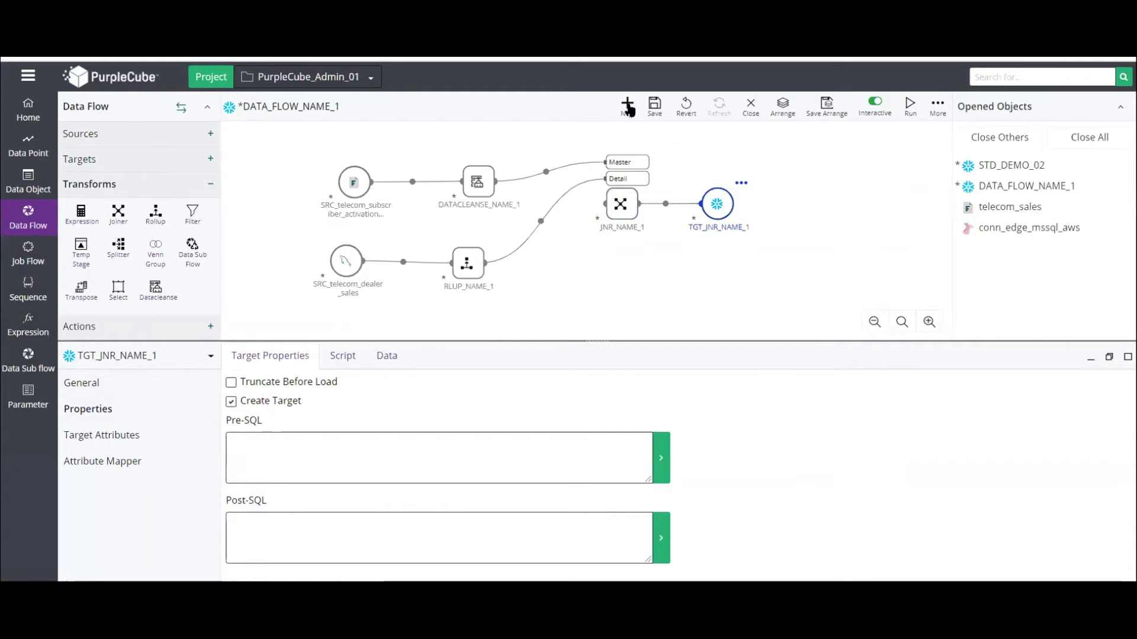
left_click(653, 105)
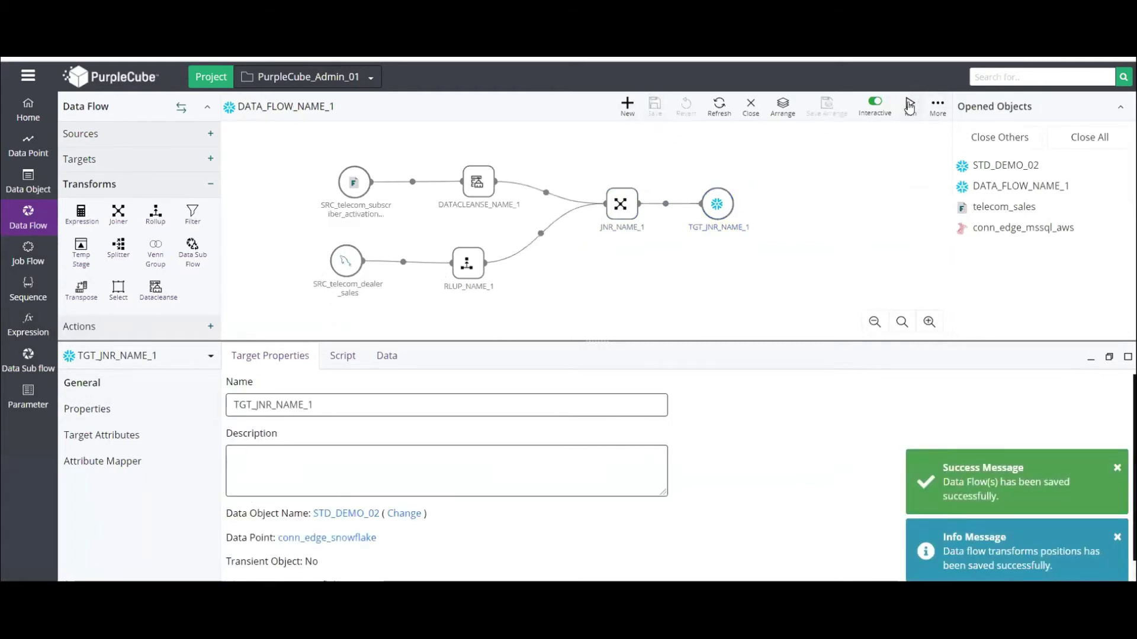
left_click(874, 102)
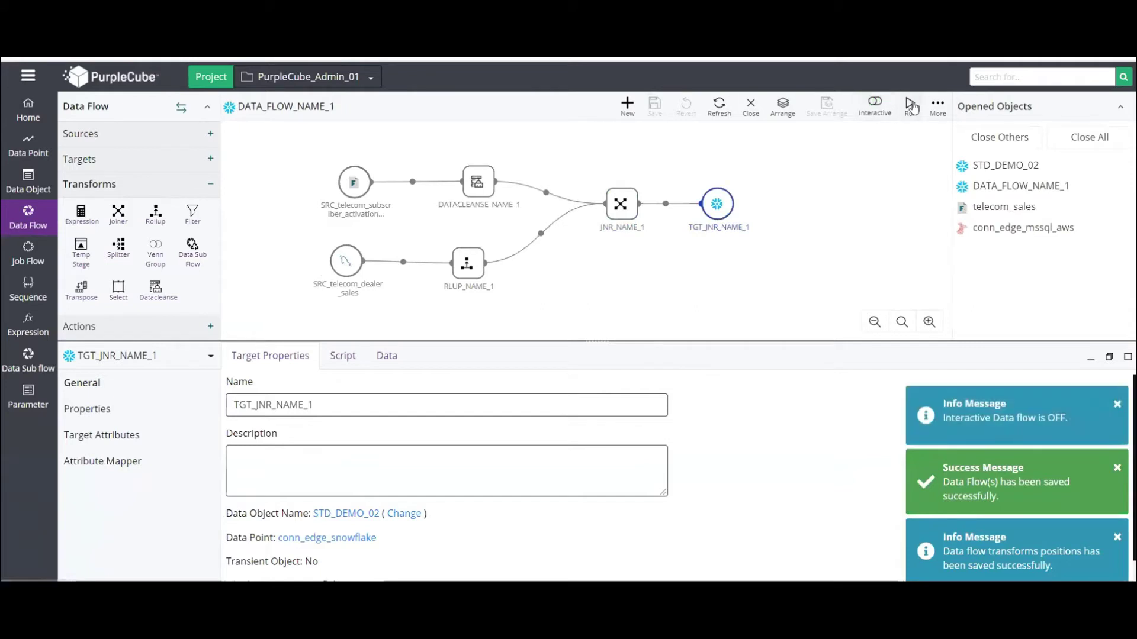
left_click(909, 109)
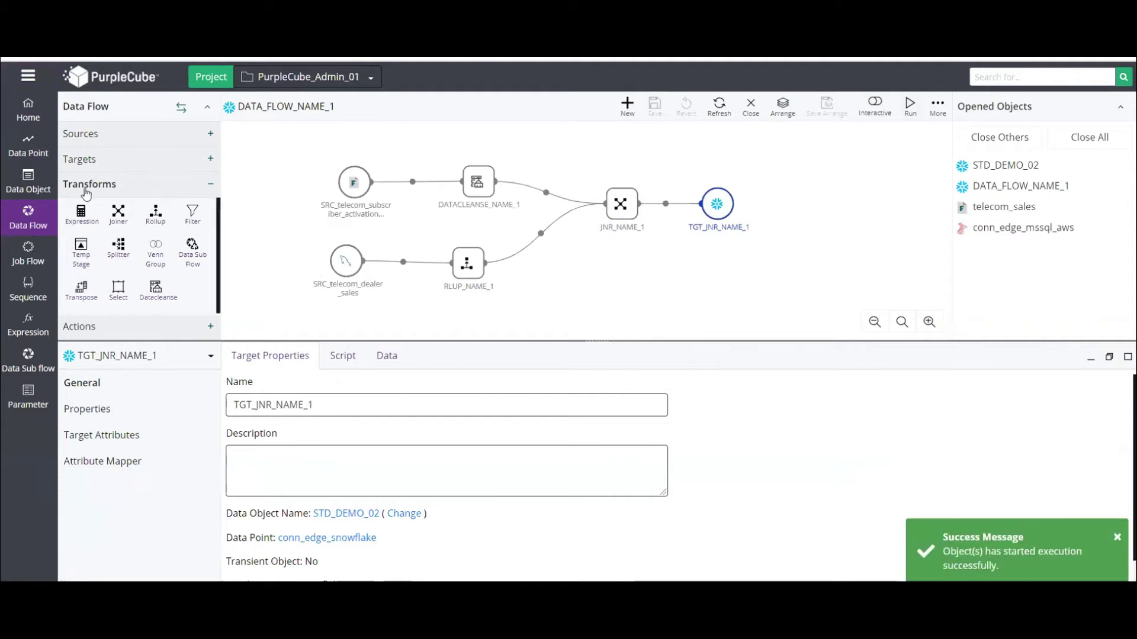
- Open the activity monitor, expand the latest DATA_FLOW_NAME_1 run and view its load statistics
left_click(27, 79)
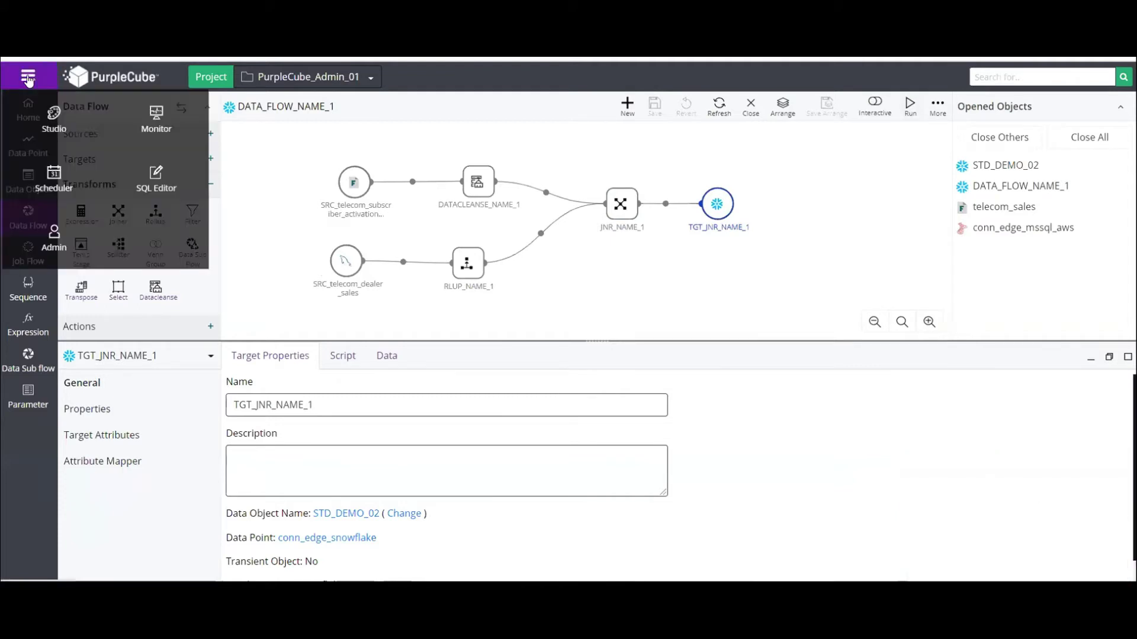
left_click(151, 120)
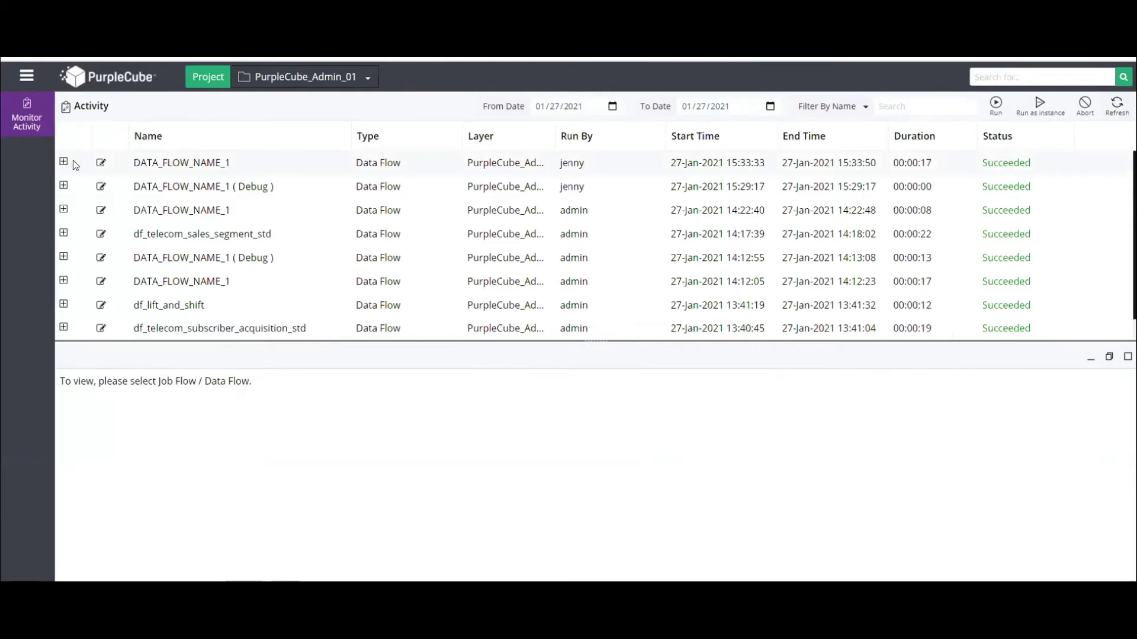
left_click(63, 163)
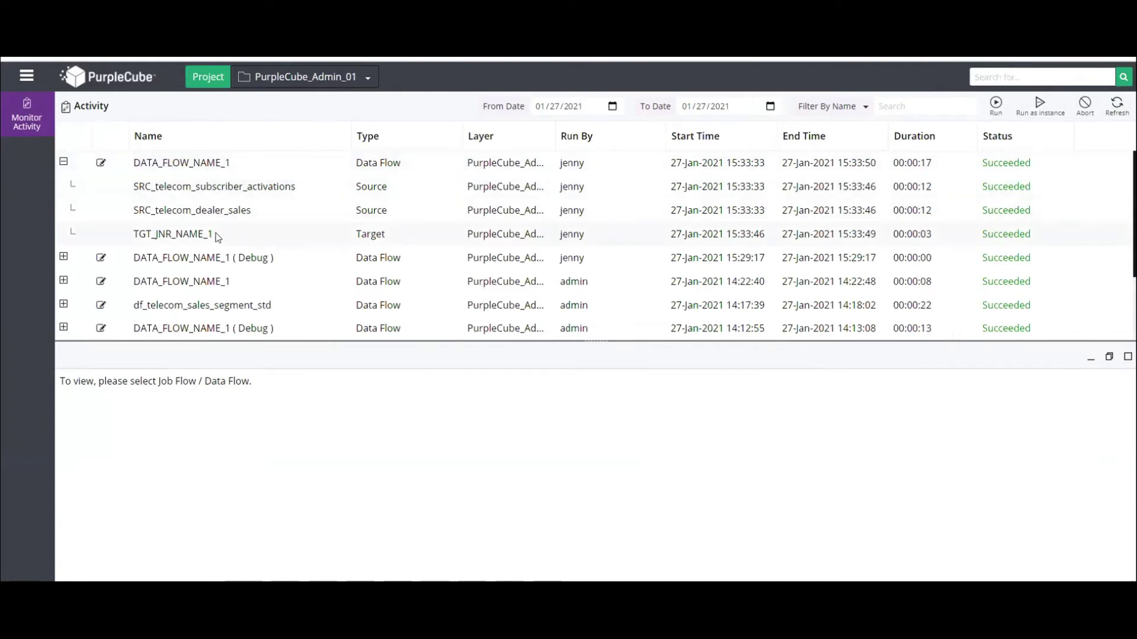
left_click(214, 161)
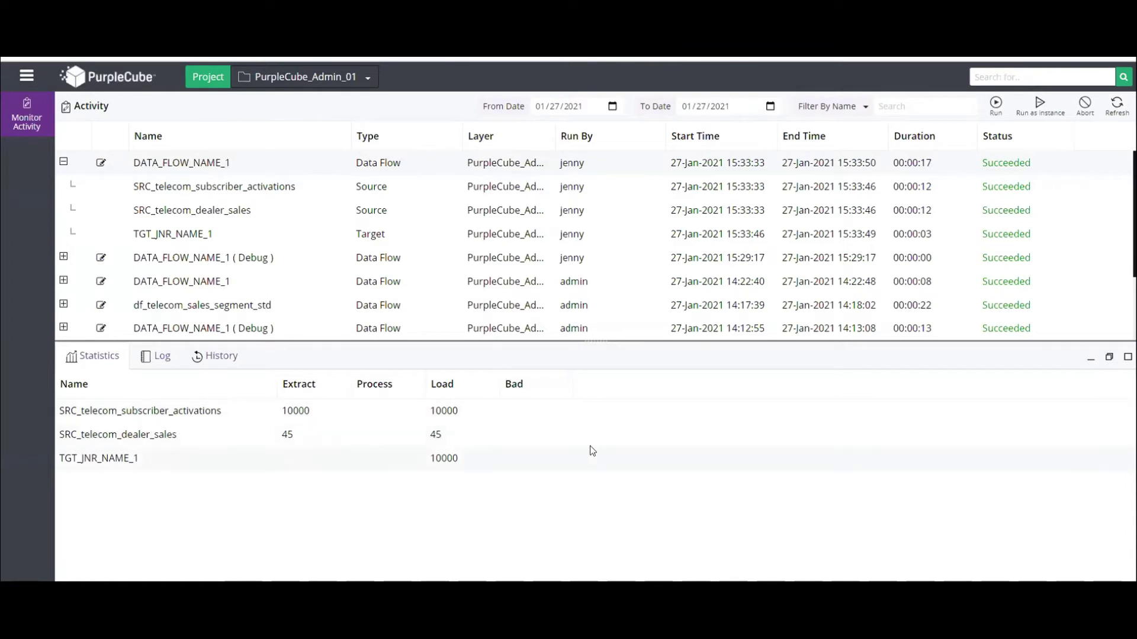
- In the SQL Editor, browse conn_edge_snowflake to the PUBLIC tables of PC_DEMO and select STD_DEMO_02
left_click(28, 77)
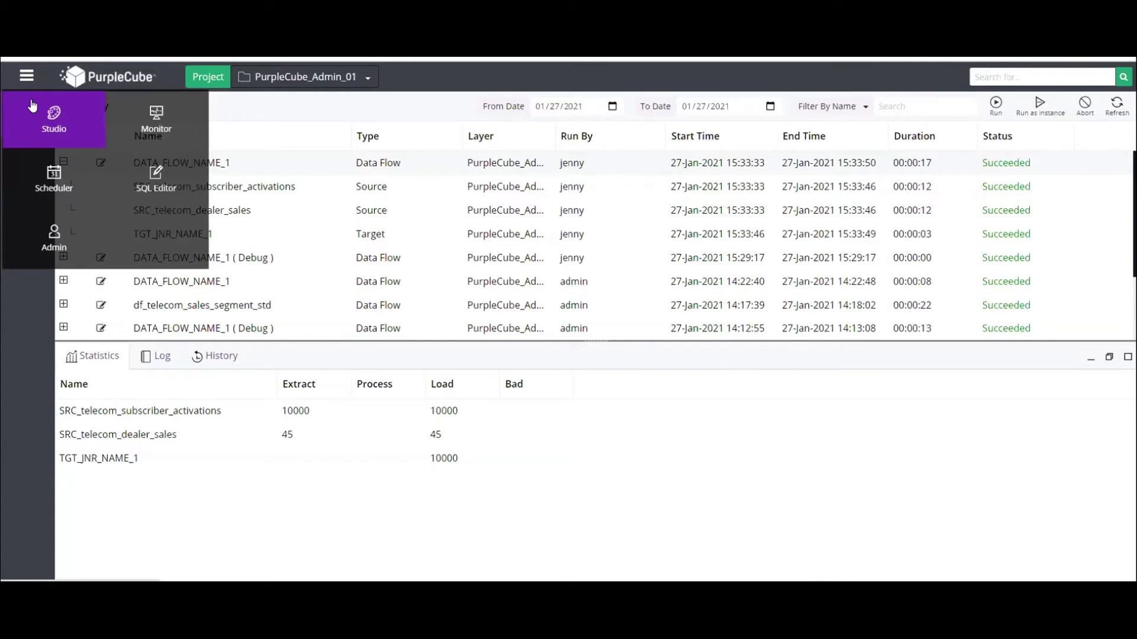
left_click(153, 172)
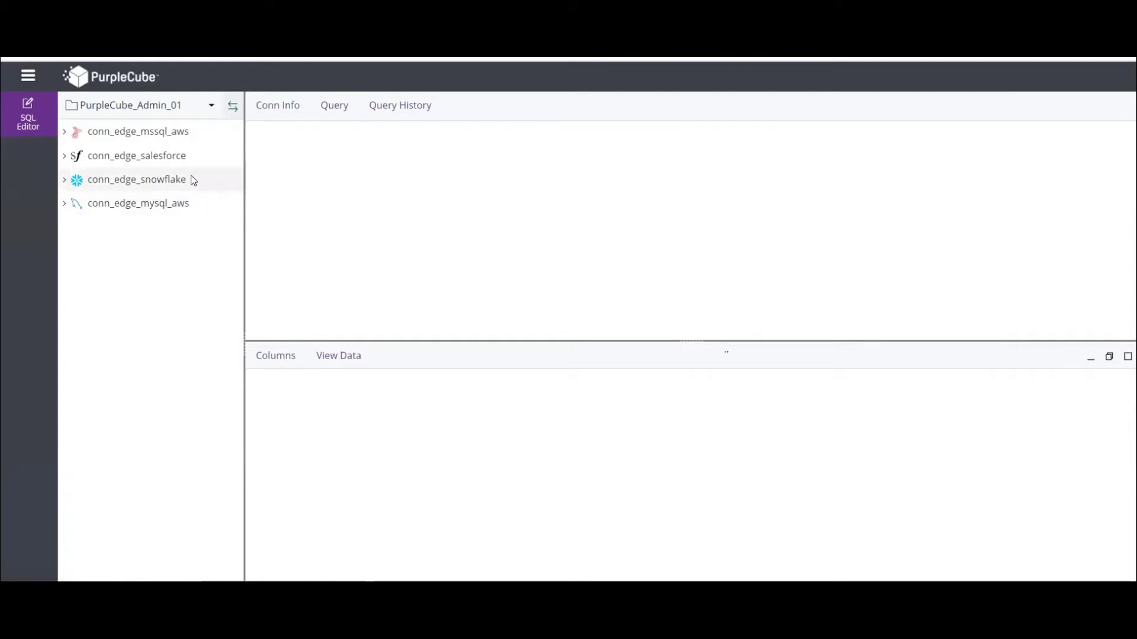
right_click(114, 126)
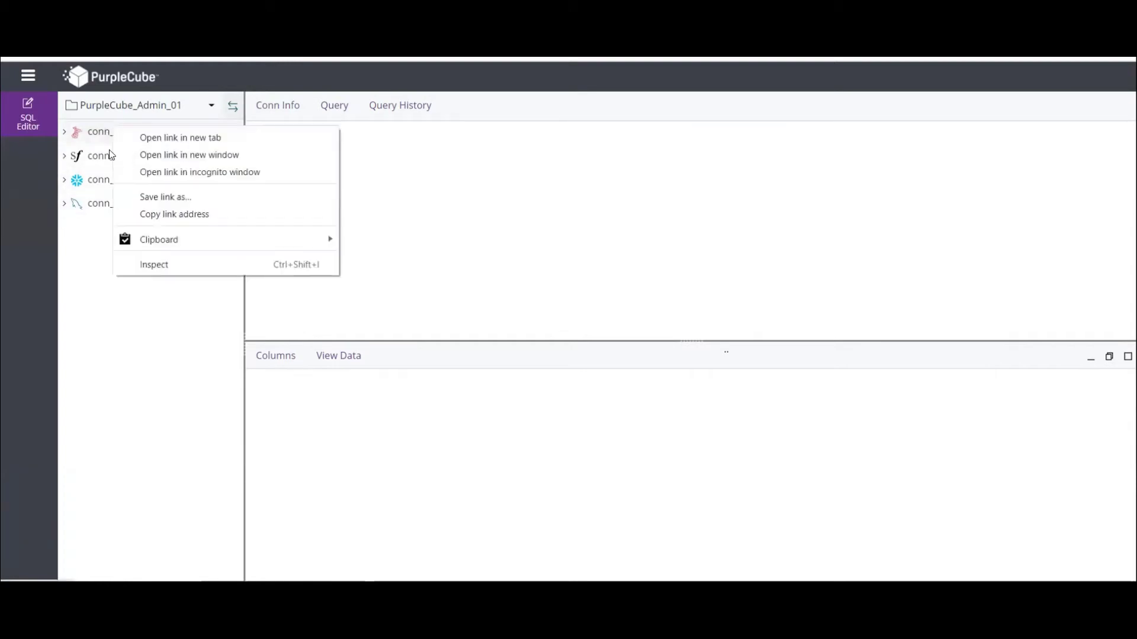
left_click(493, 233)
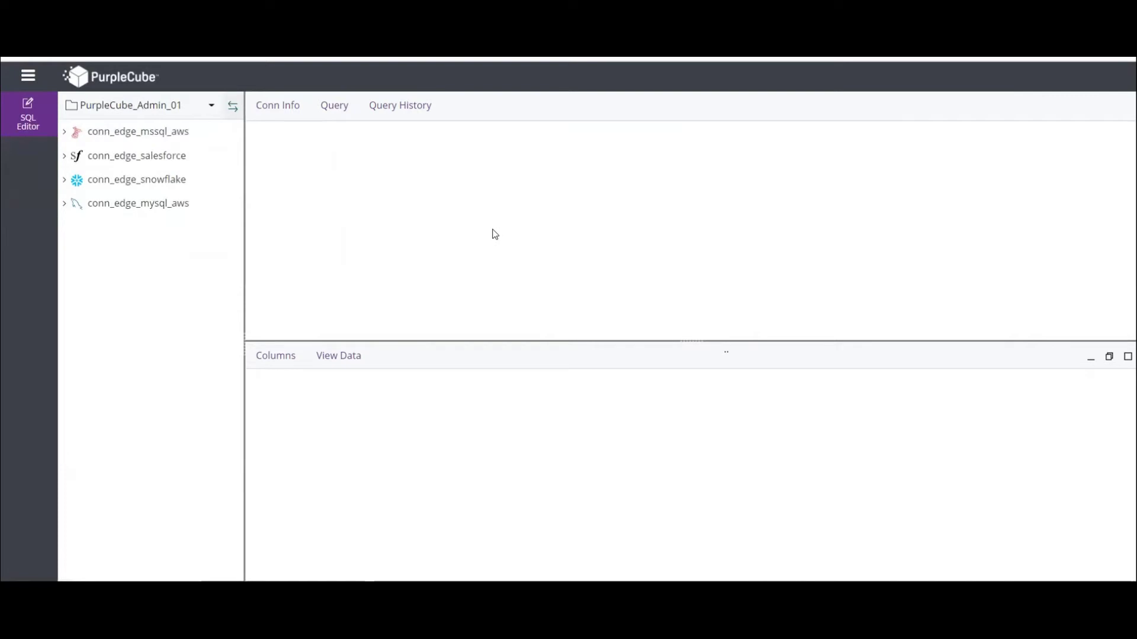
left_click(65, 180)
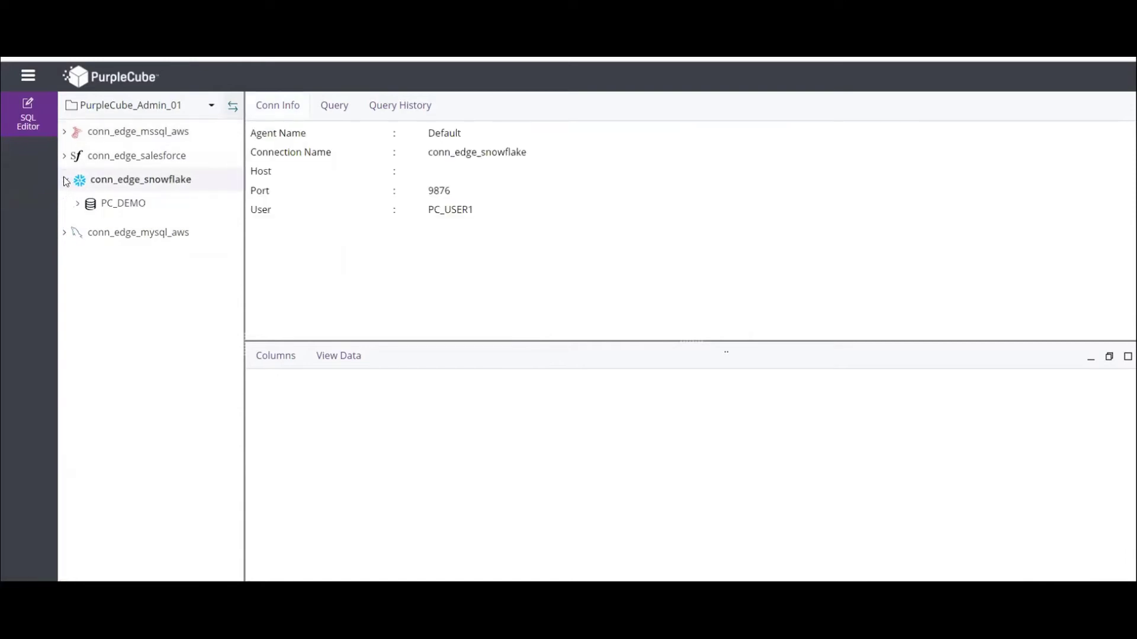
left_click(80, 204)
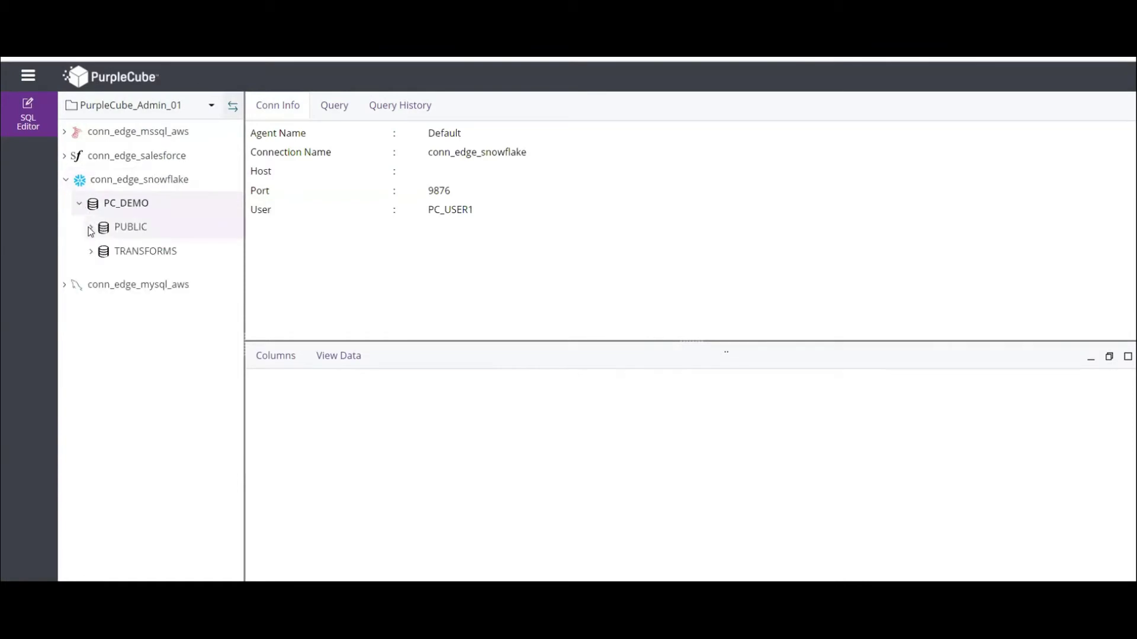
left_click(91, 227)
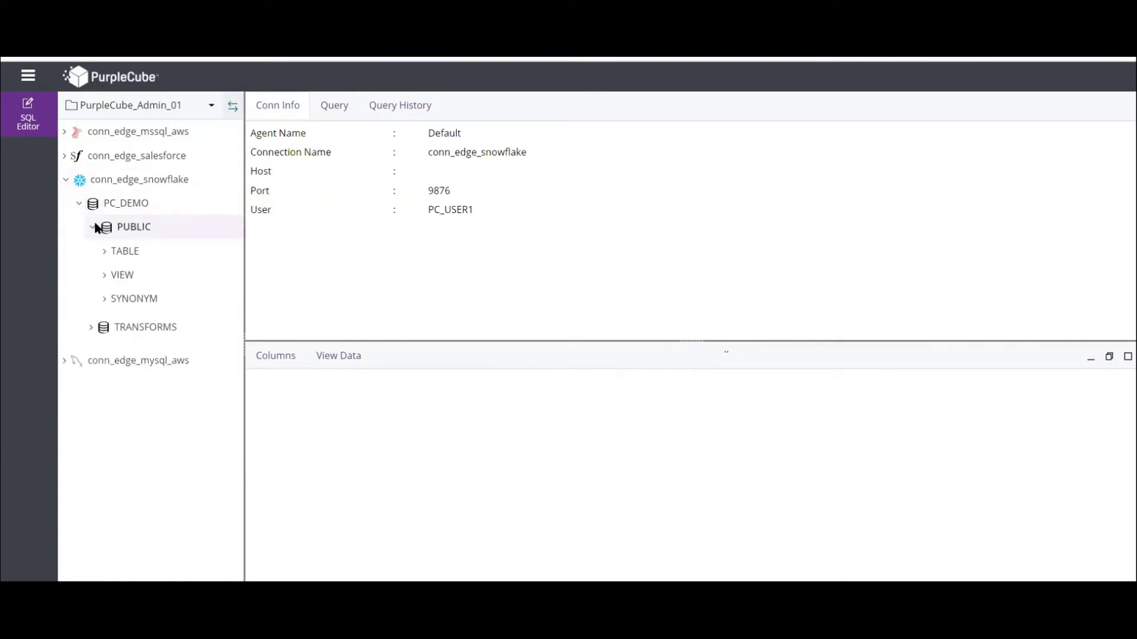
left_click(102, 250)
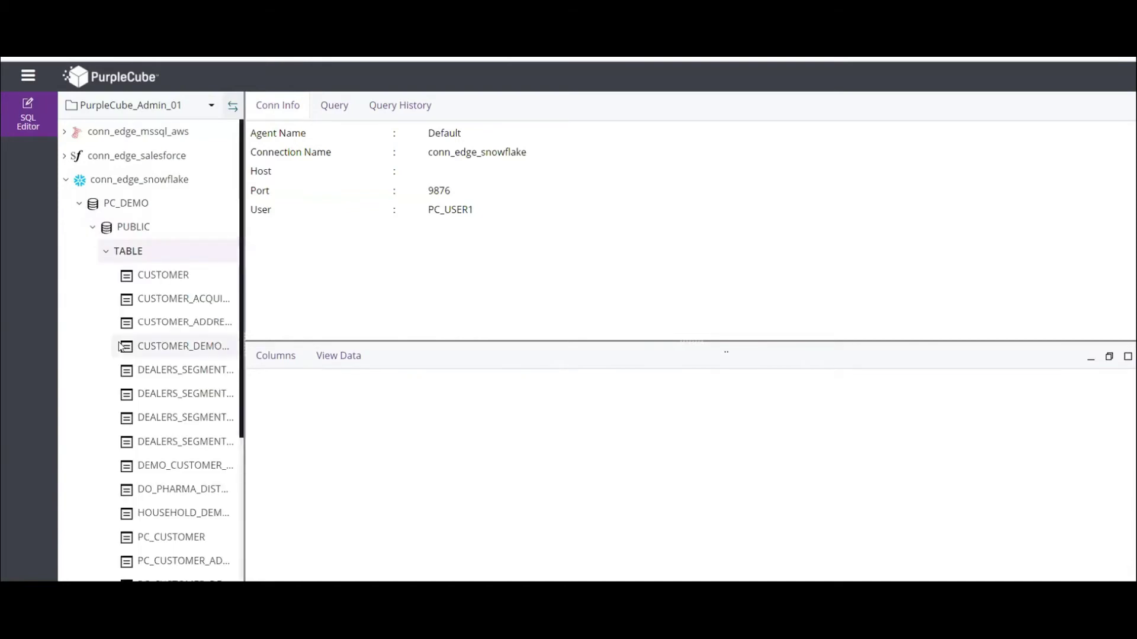
scroll(121, 347, "down", 1)
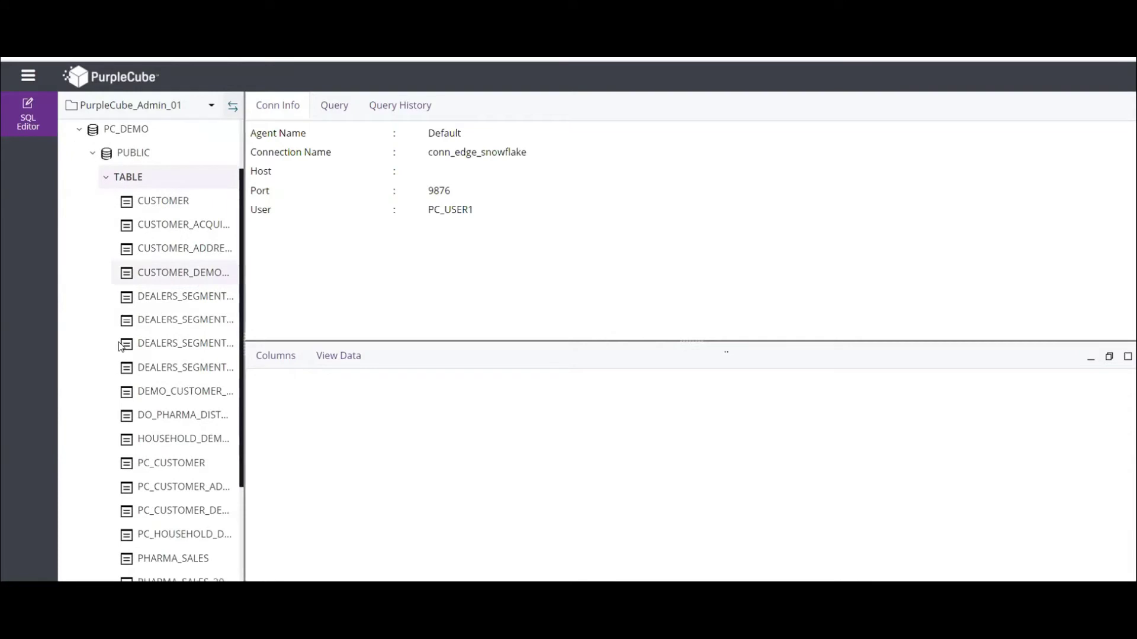
scroll(121, 347, "down", 2)
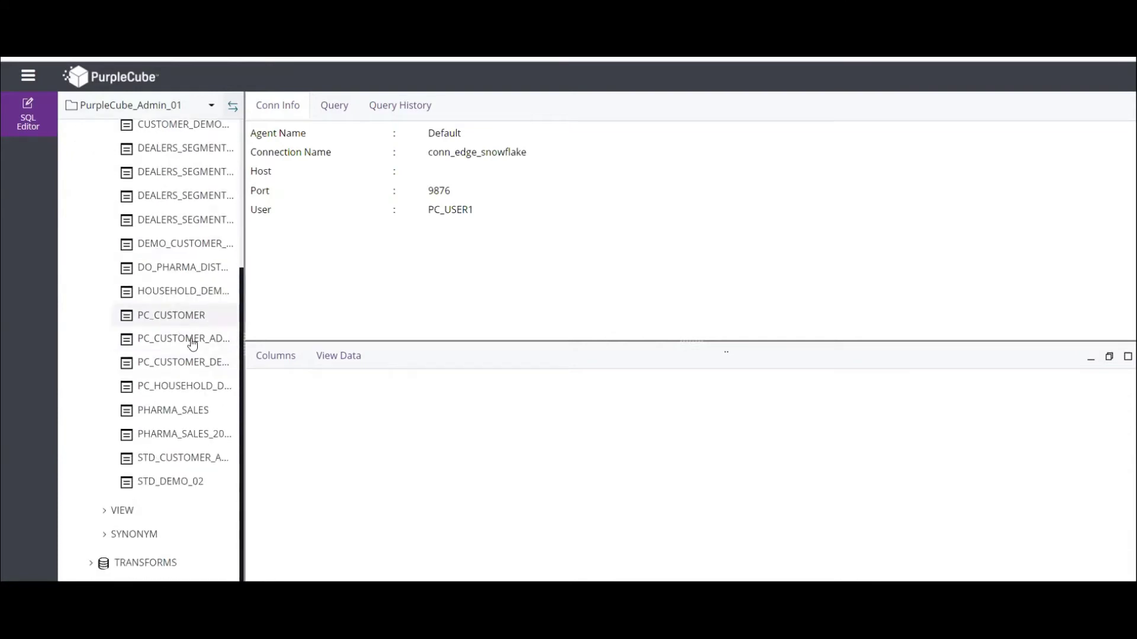
left_click(176, 487)
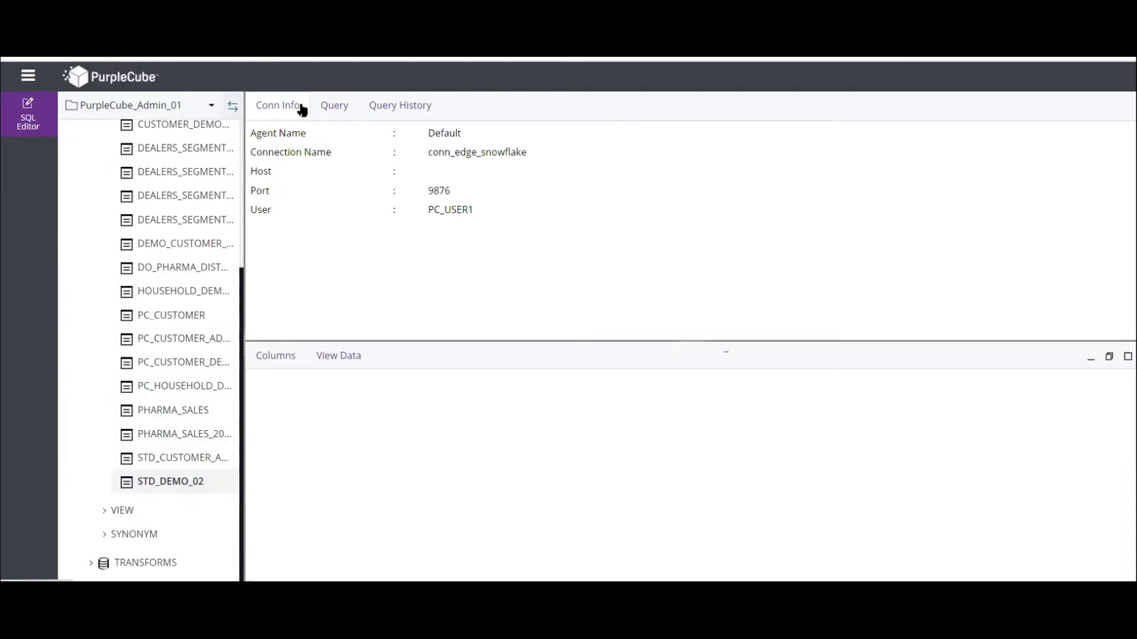
- Run select * from PUBLIC.STD_DEMO_02 LIMIT 100 and view the table's column definitions
left_click(335, 109)
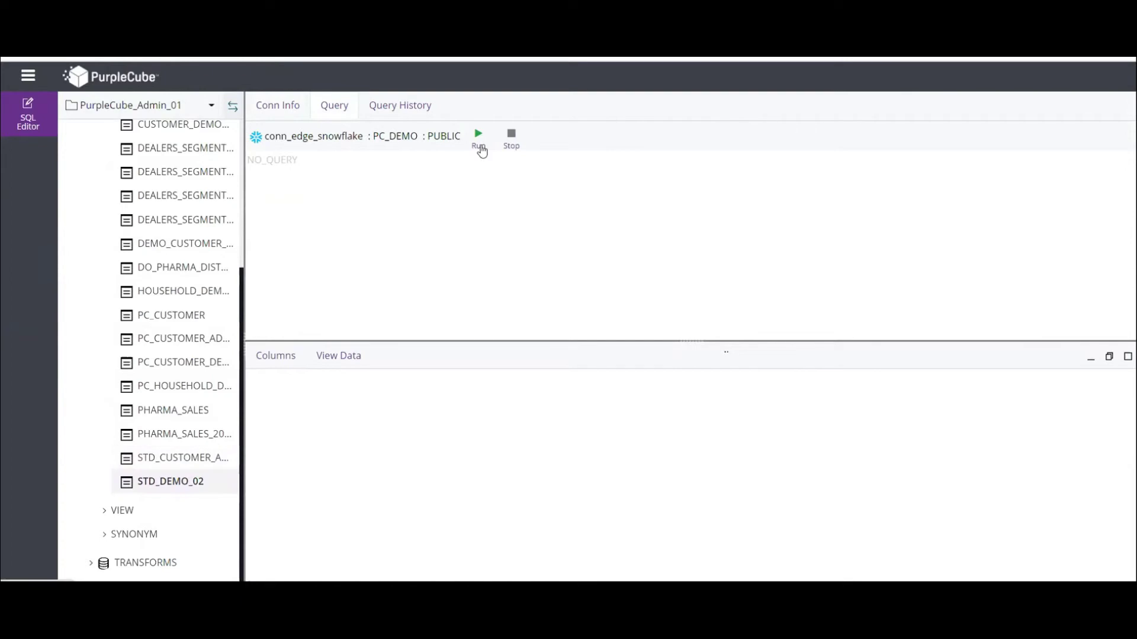
left_click(480, 142)
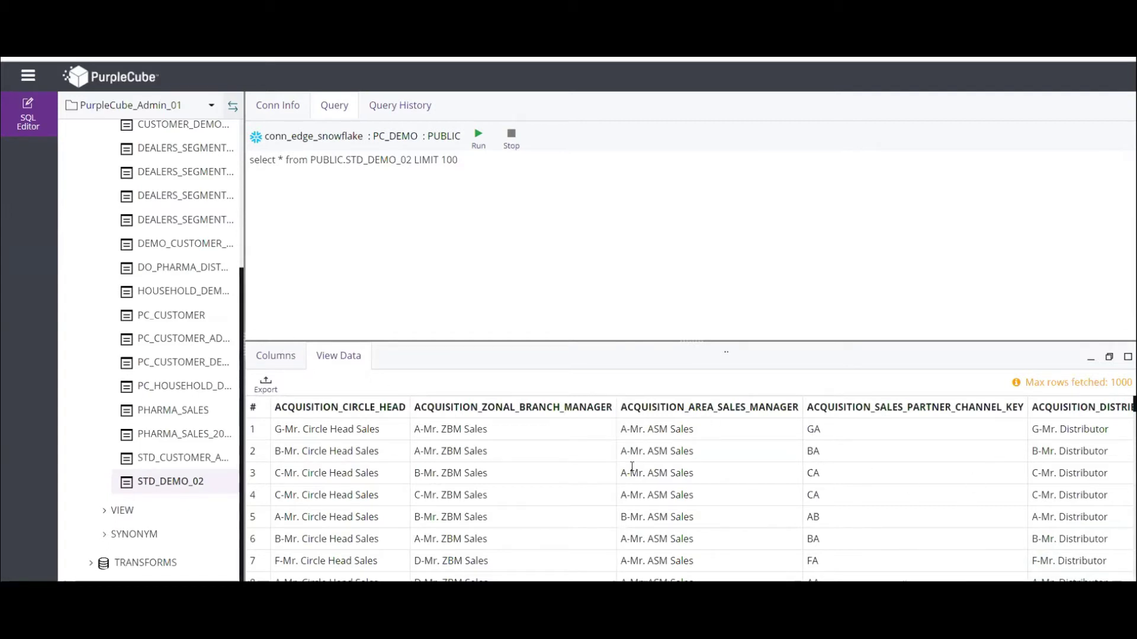
left_click(290, 357)
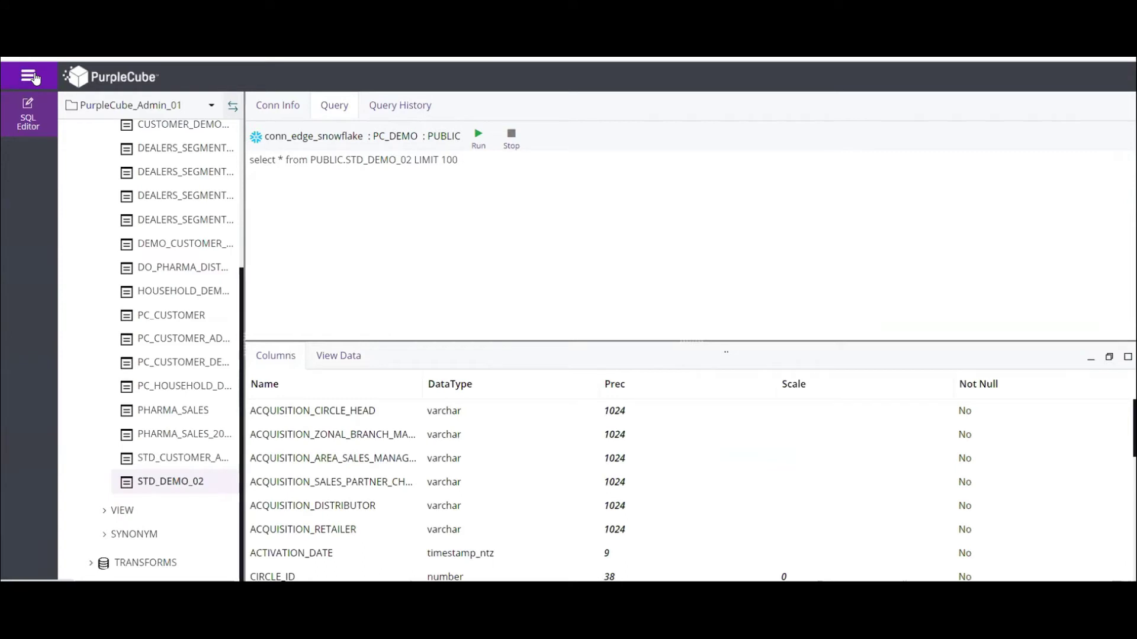
- Return to Studio and open the existing data flow df_telecom_sales_segment_std
left_click(34, 77)
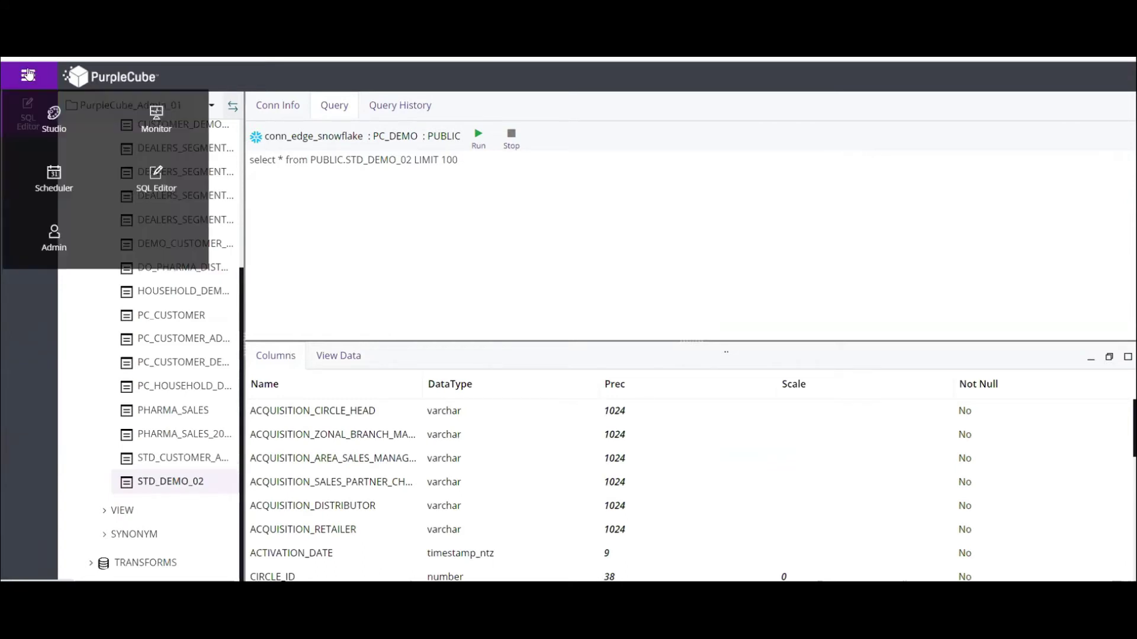
left_click(59, 121)
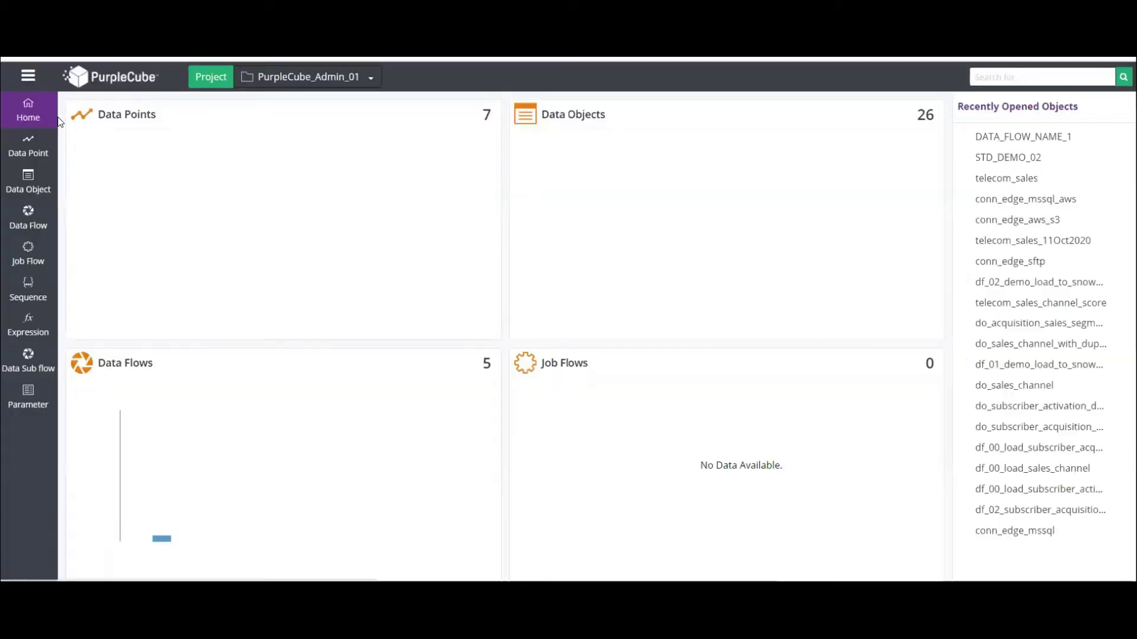
mouse_move(37, 145)
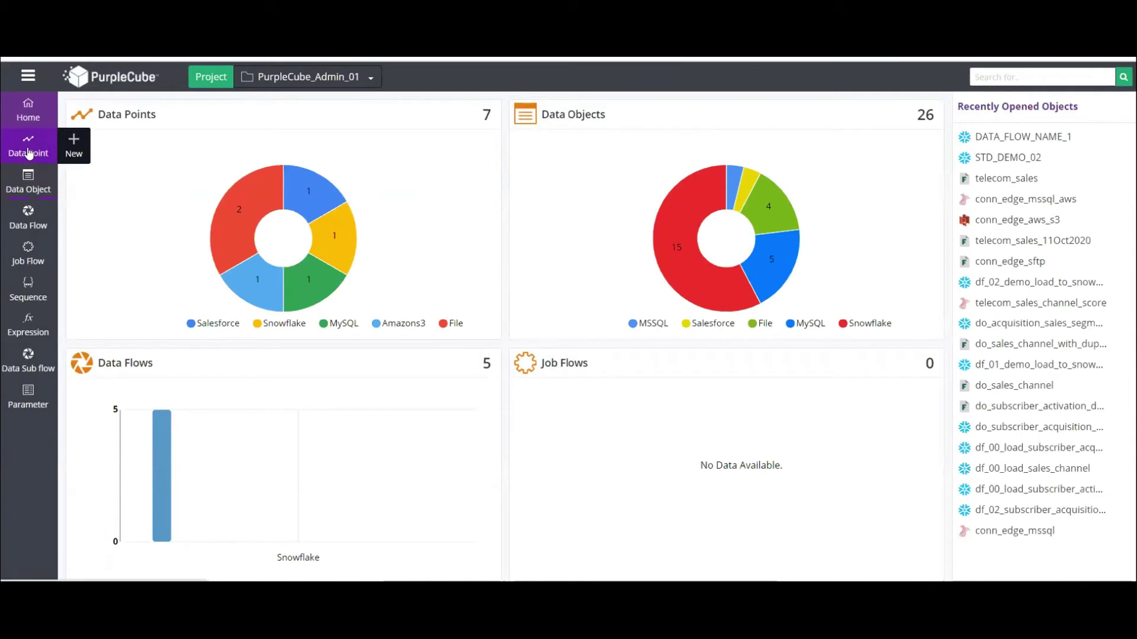
mouse_move(28, 213)
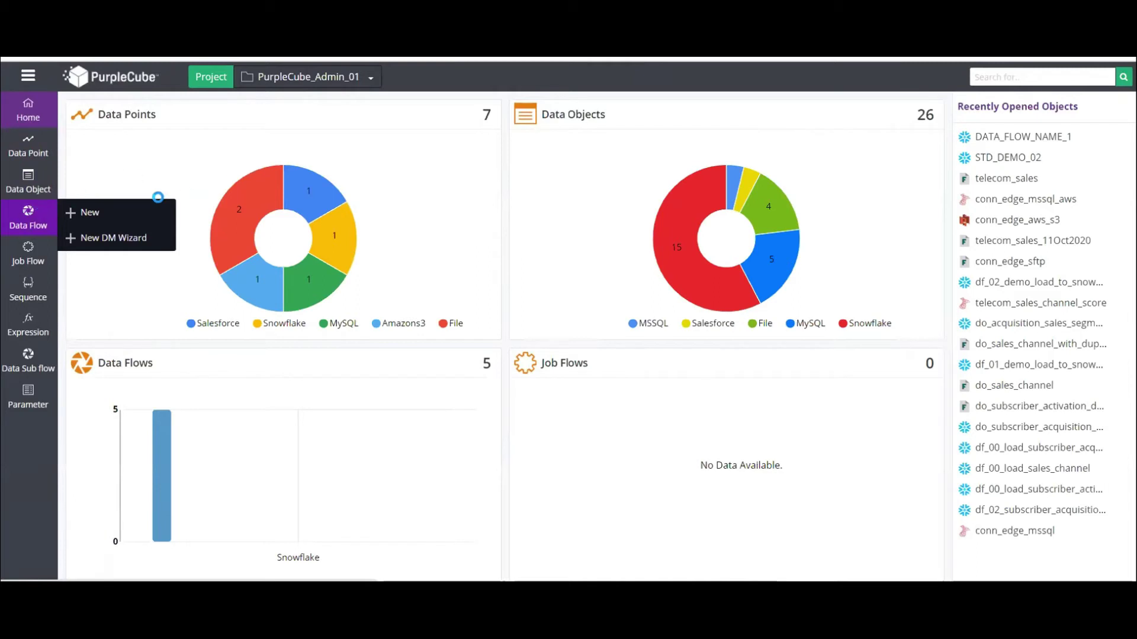
left_click(10, 227)
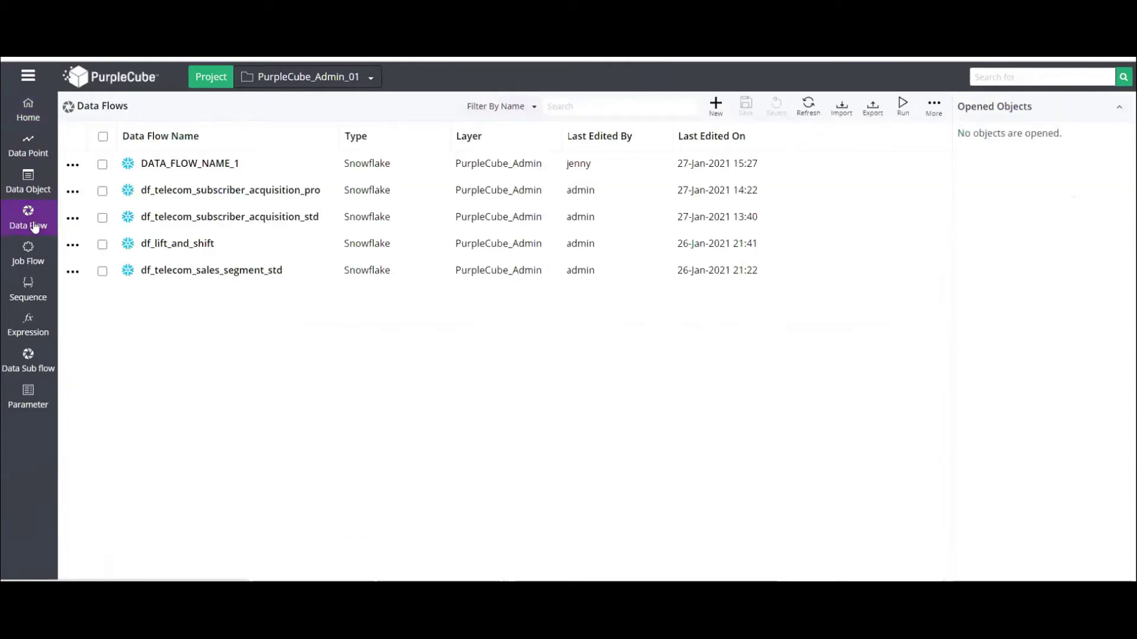
left_click(205, 270)
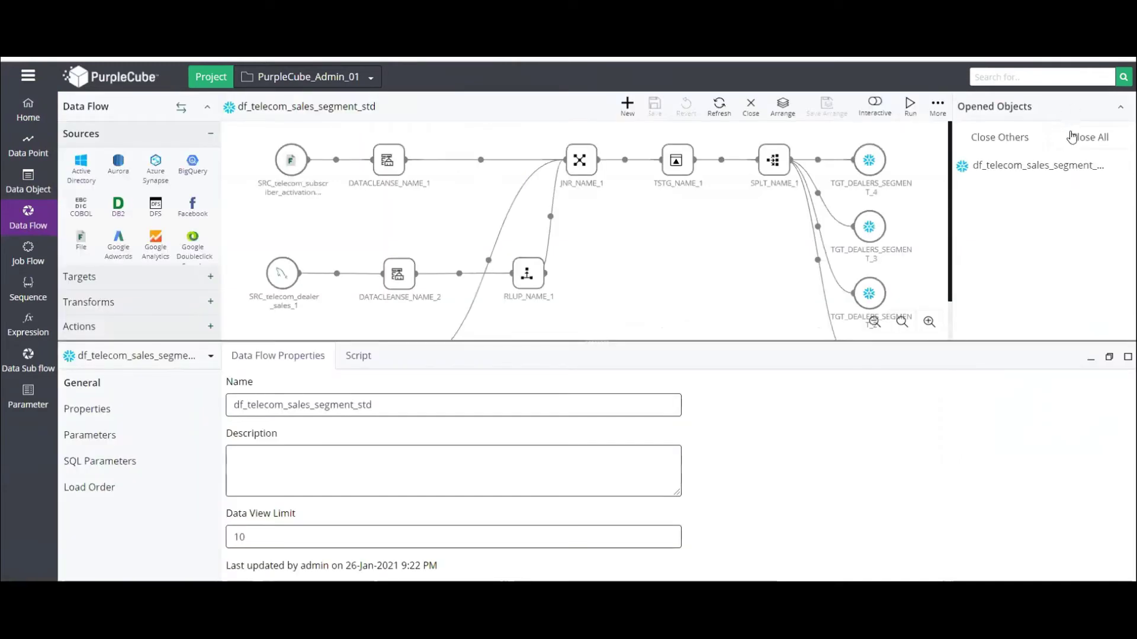
- Collapse the opened objects list and examine the data flow's sources, cleansing and rollup transforms, joiner, splitter and dealer segment targets
left_click(1121, 106)
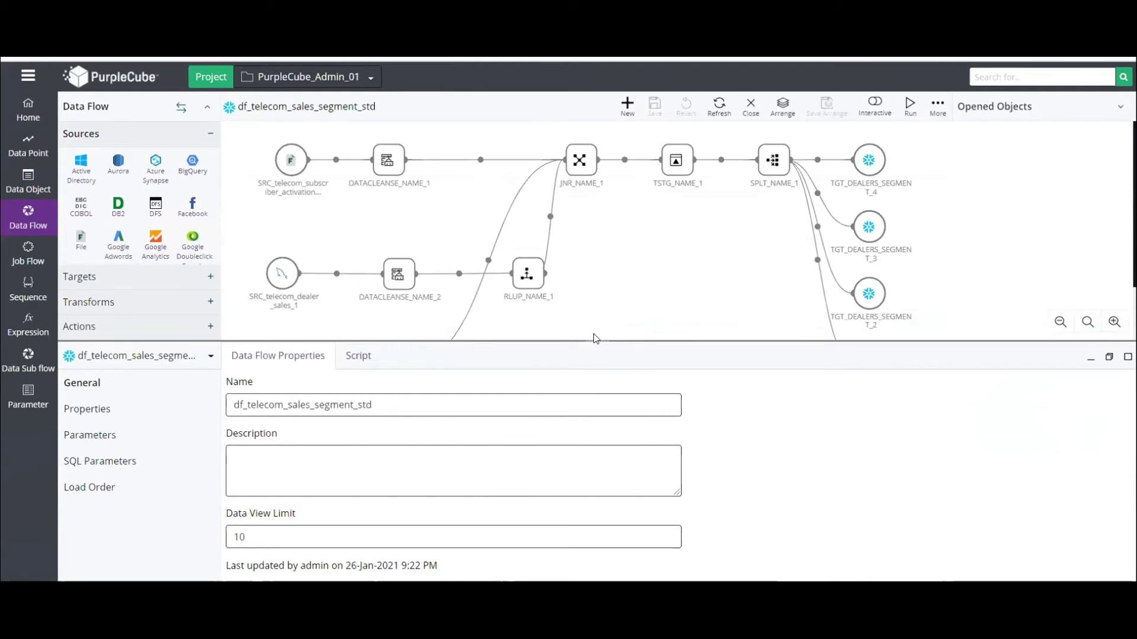
left_click_drag(594, 341, 622, 298)
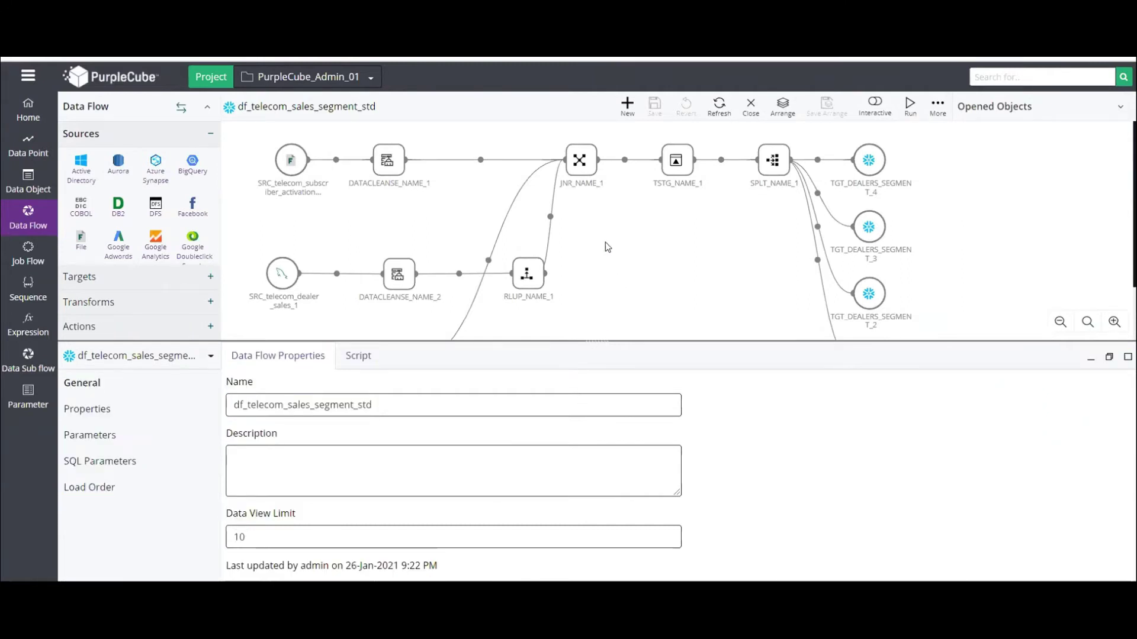
scroll(322, 185, "down", 1)
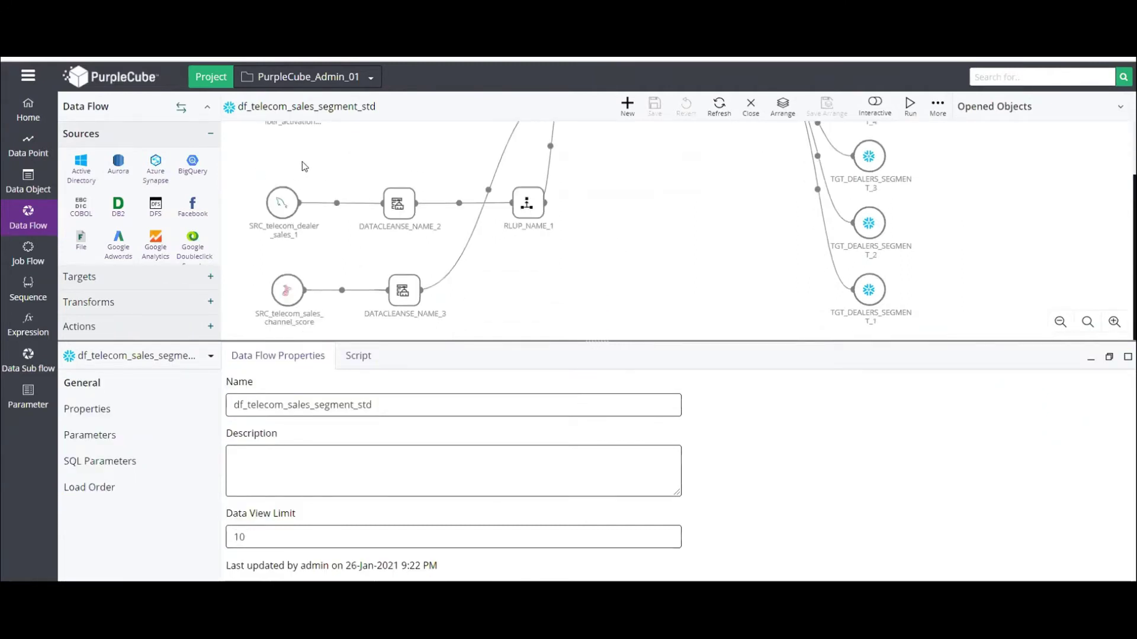
scroll(299, 163, "up", 1)
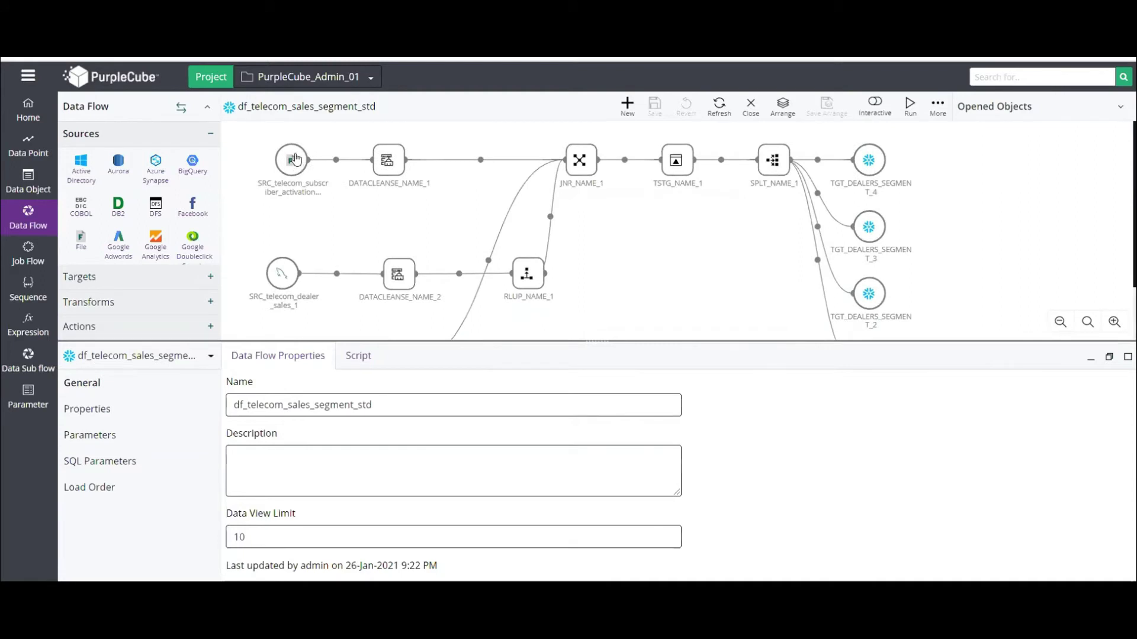
scroll(284, 237, "down", 1)
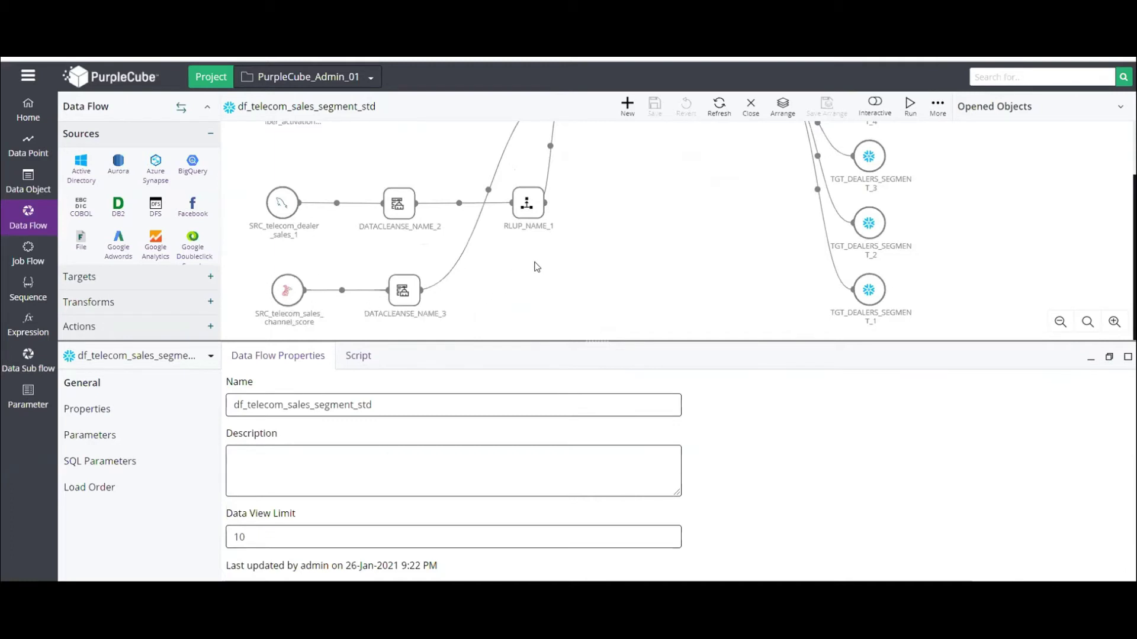
scroll(567, 263, "up", 2)
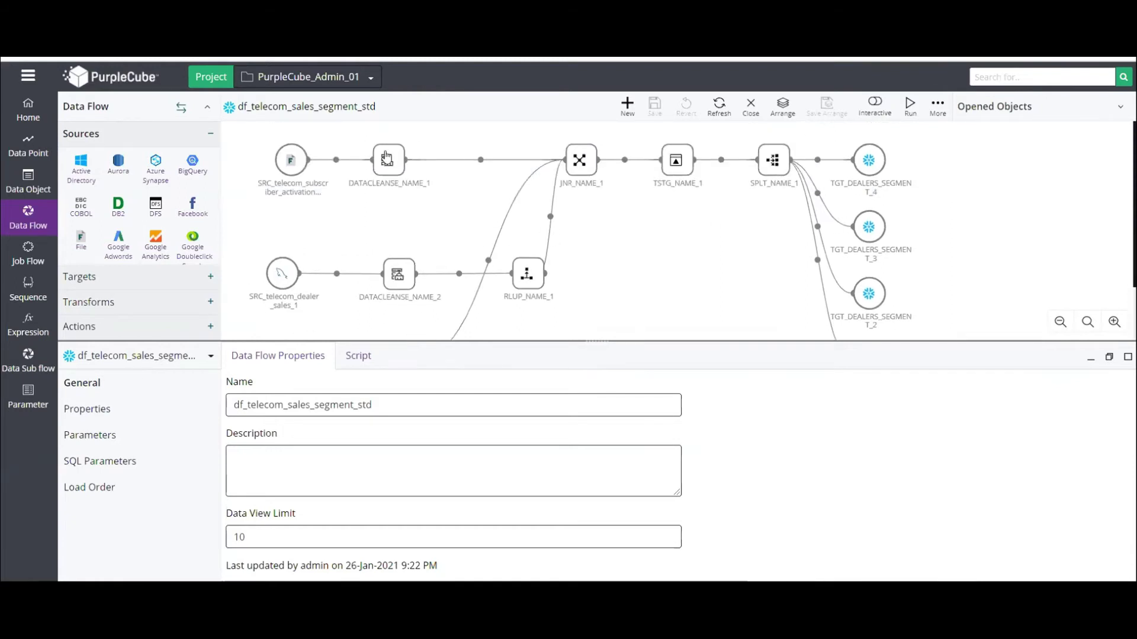
scroll(408, 291, "down", 2)
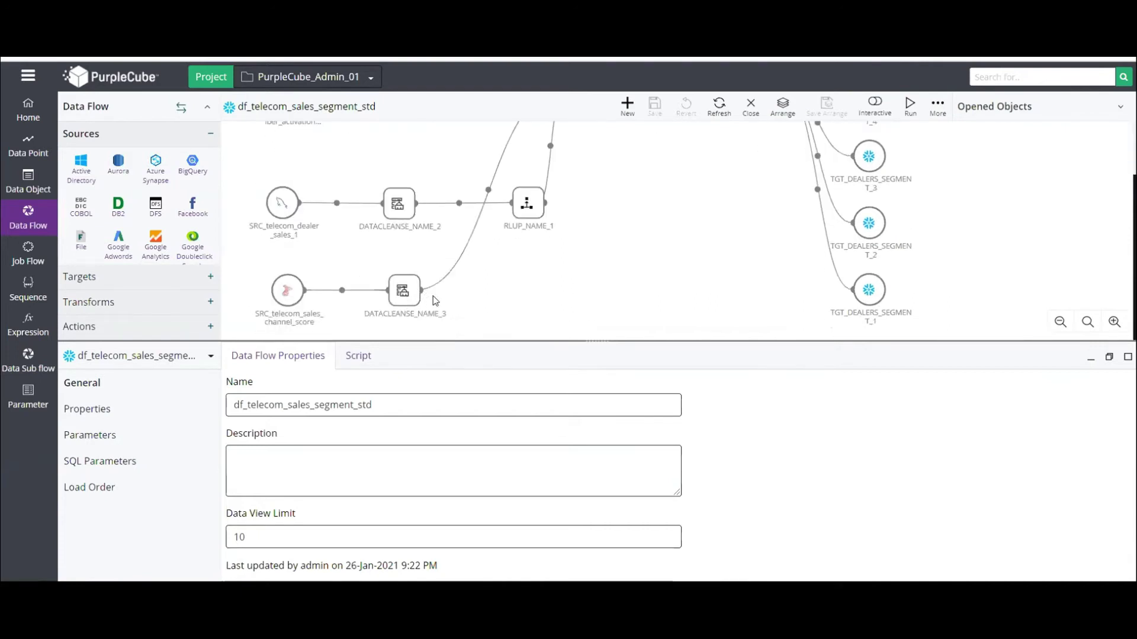
scroll(465, 240, "up", 2)
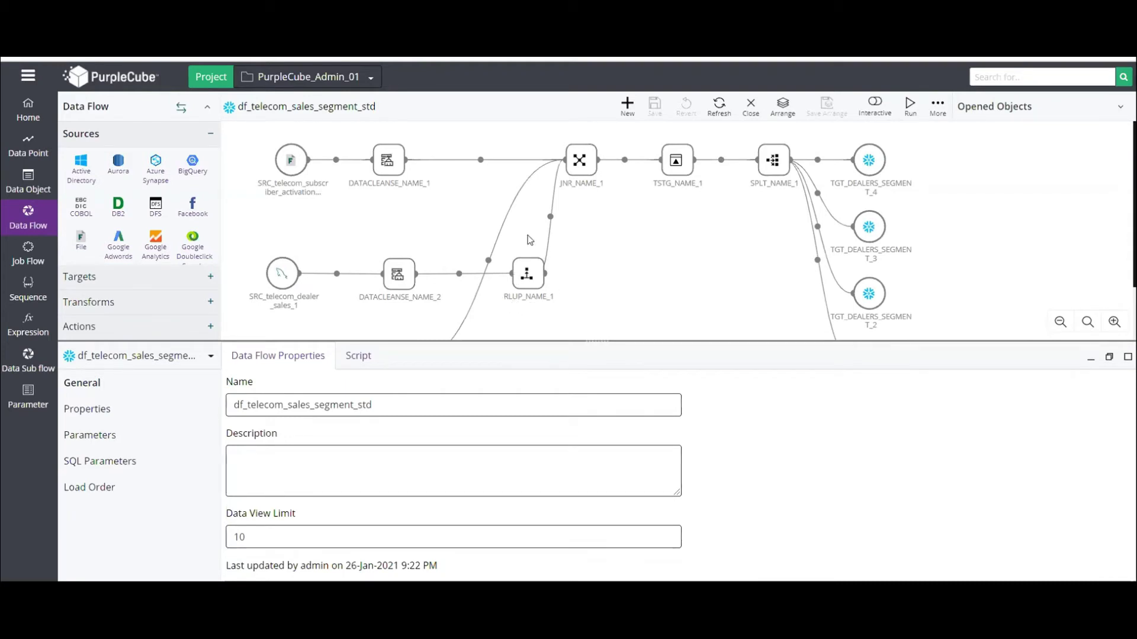
- Review the join conditions and derived attributes of the joiner JNR_NAME_1
left_click(584, 157)
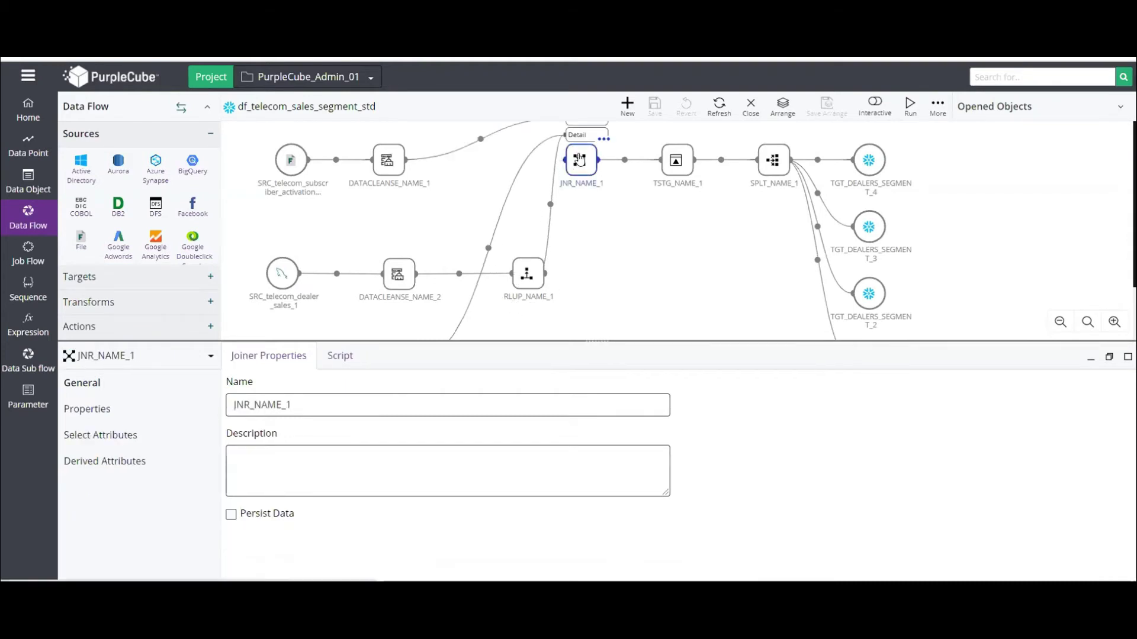
left_click(75, 413)
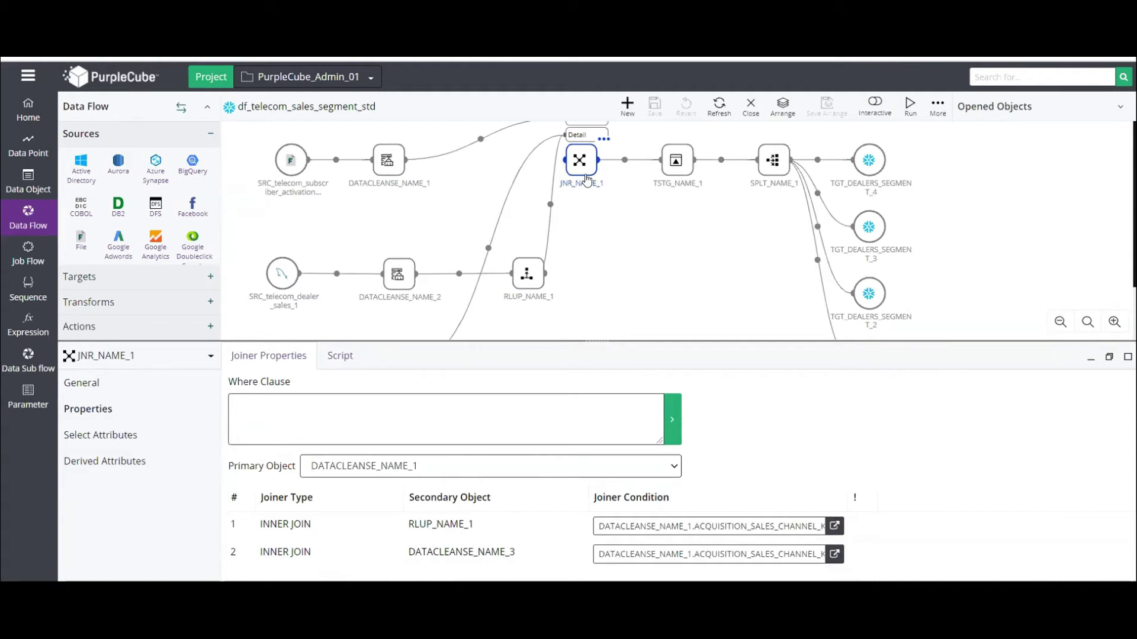
left_click(99, 460)
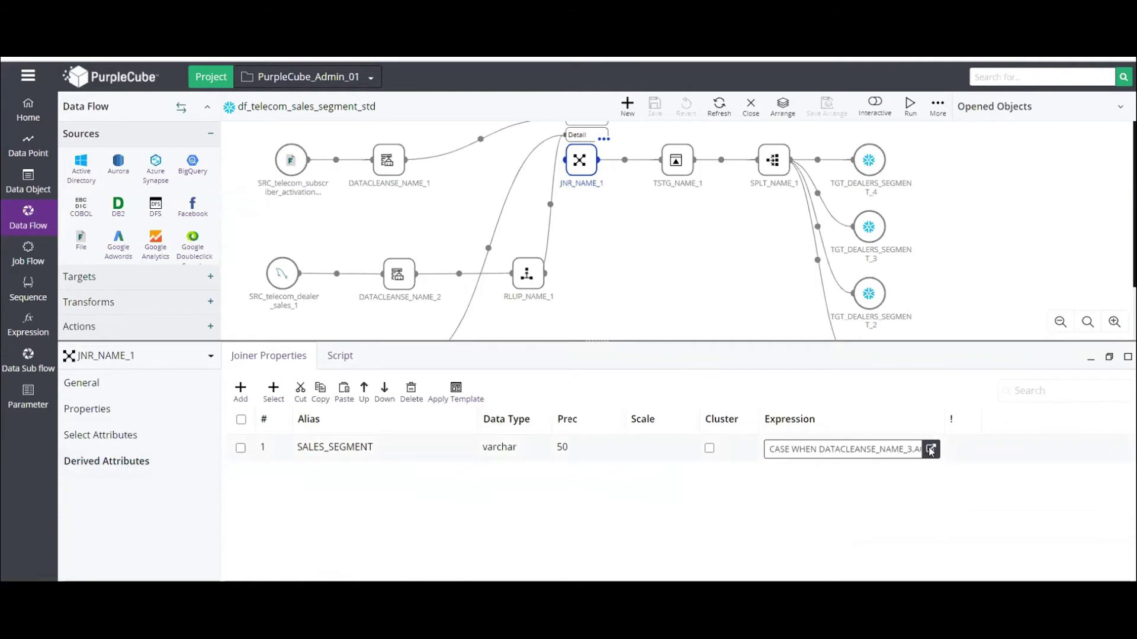
- Review the CASE expression that derives SALES_SEGMENT in the joiner JNR_NAME_1
left_click(931, 450)
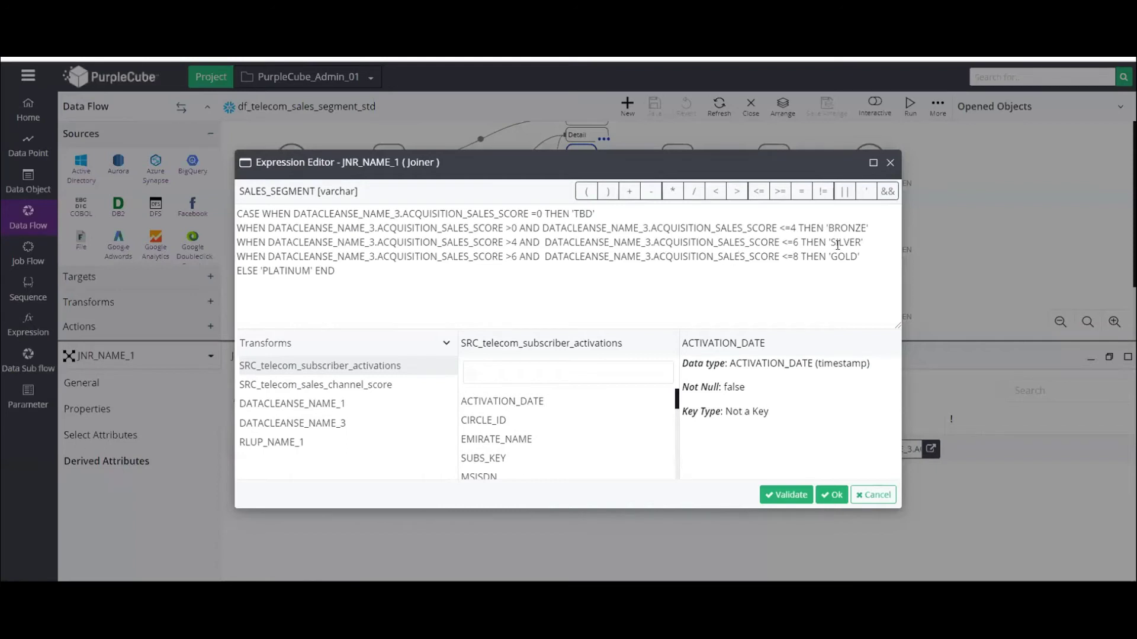
left_click(877, 494)
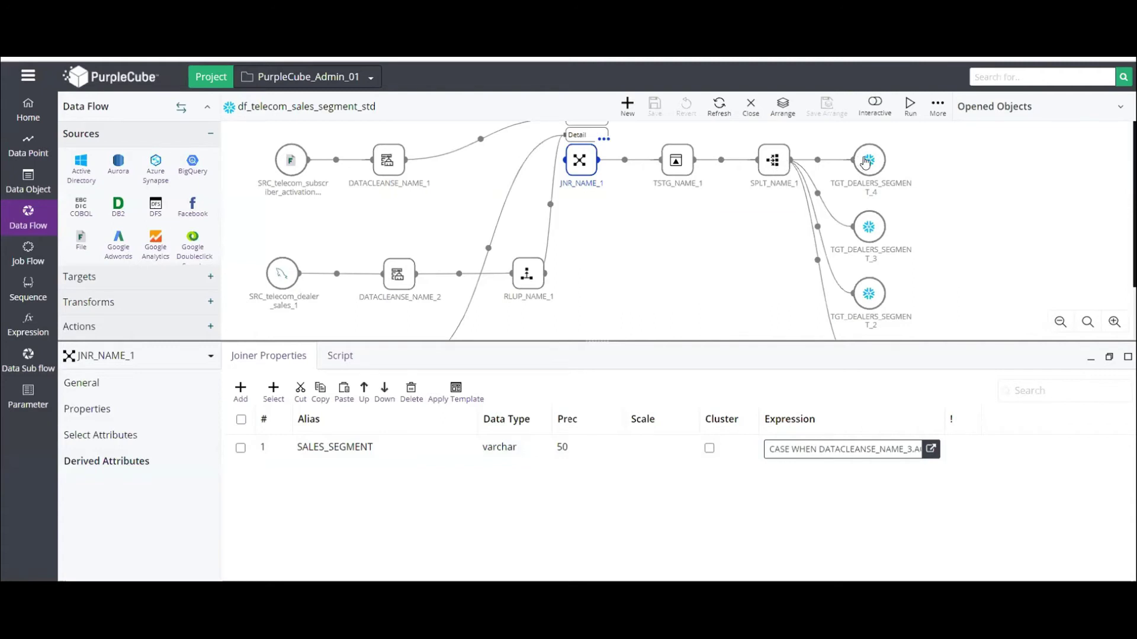
- Review the segment conditions of the splitter SPLT_NAME_1 and run the df_telecom_sales_segment_std data flow
left_click(765, 158)
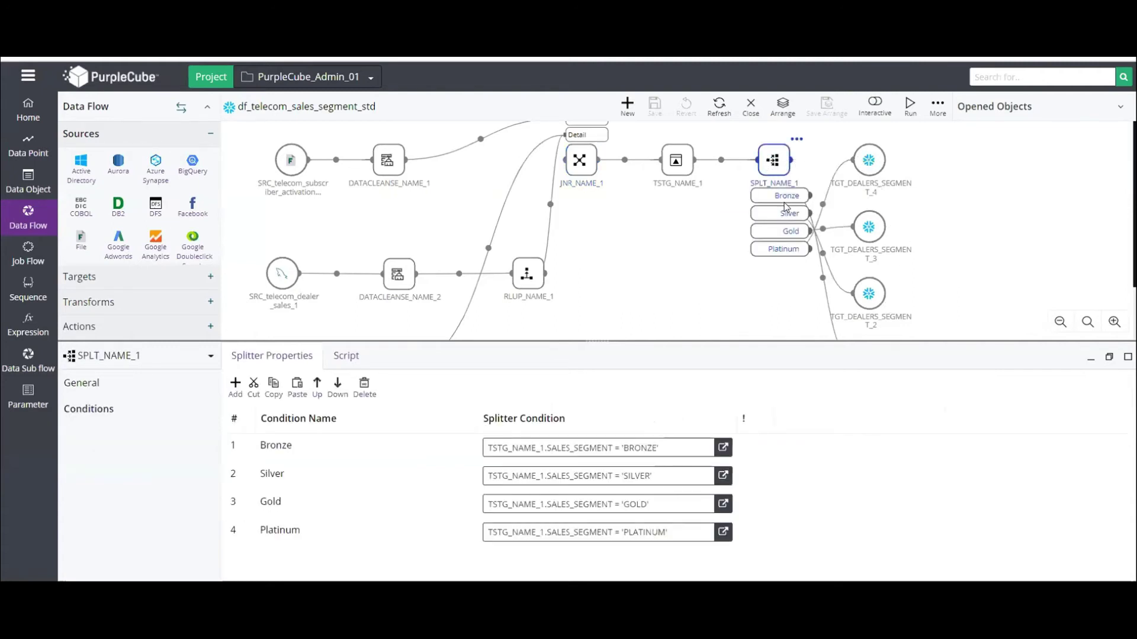
left_click(904, 107)
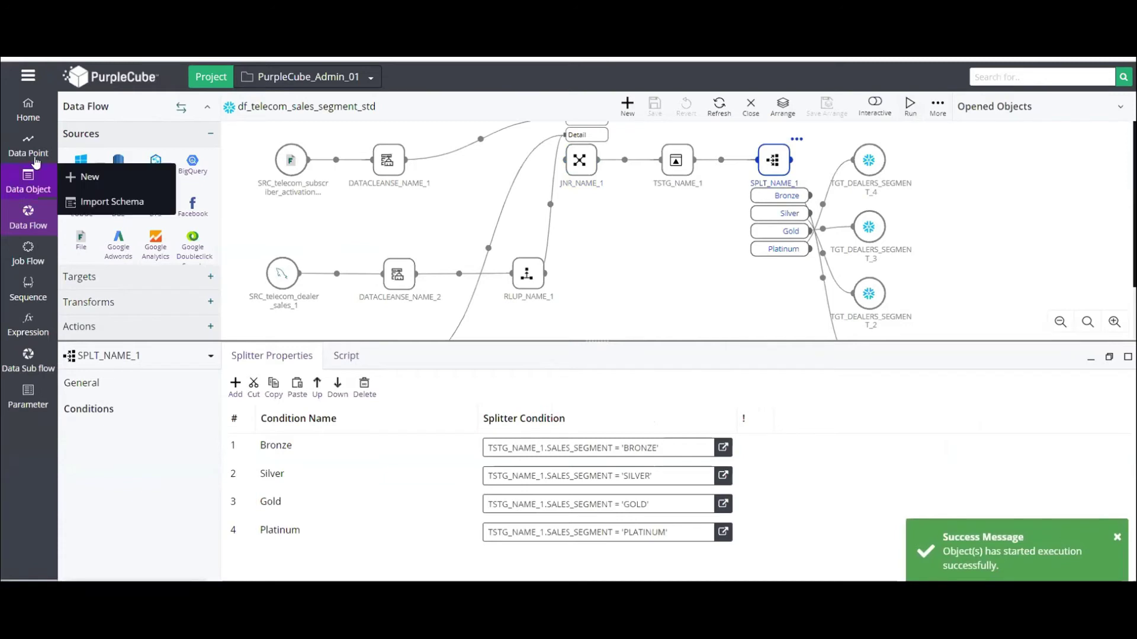
- Start a new data movement wizard for Snowflake using the conn_edge_snowflake data point
left_click(27, 221)
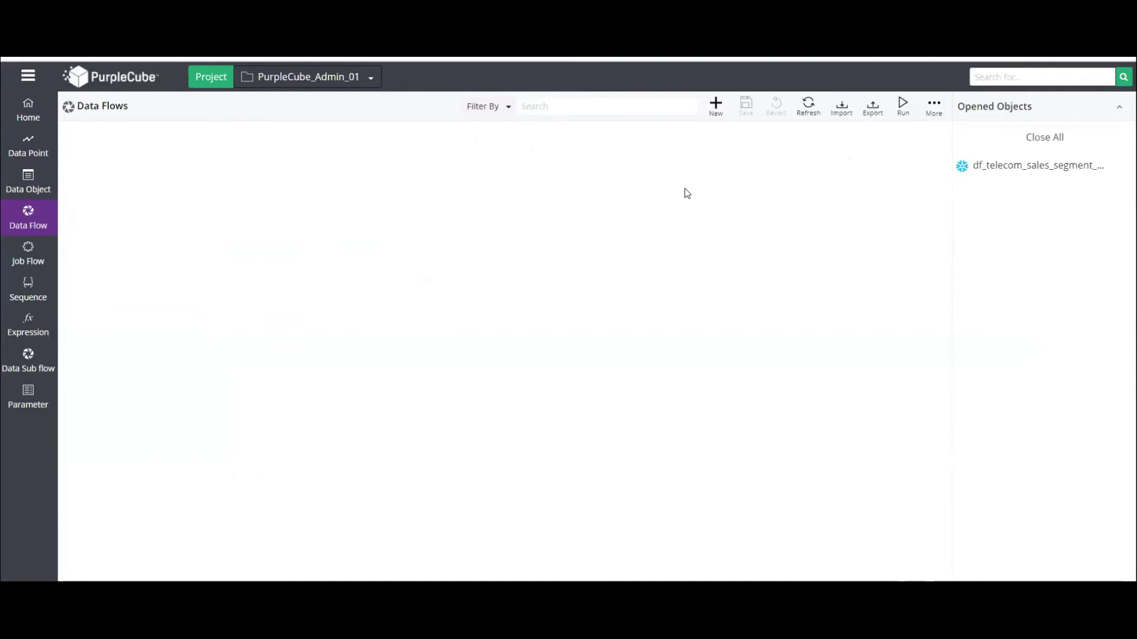
left_click(32, 219)
left_click(715, 105)
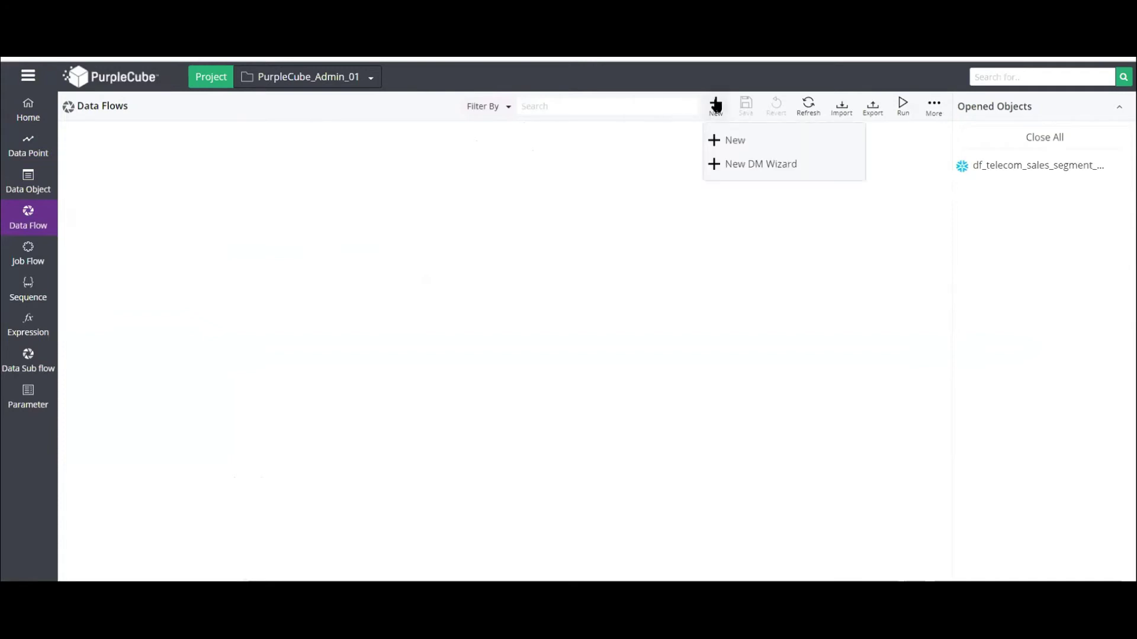
left_click(752, 166)
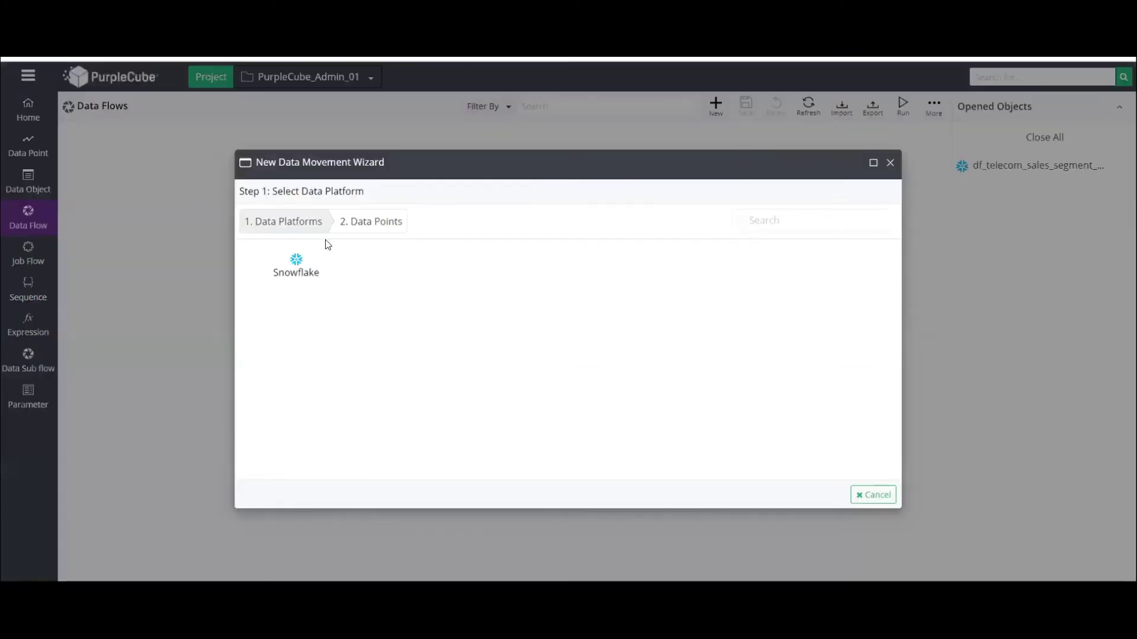
left_click(297, 265)
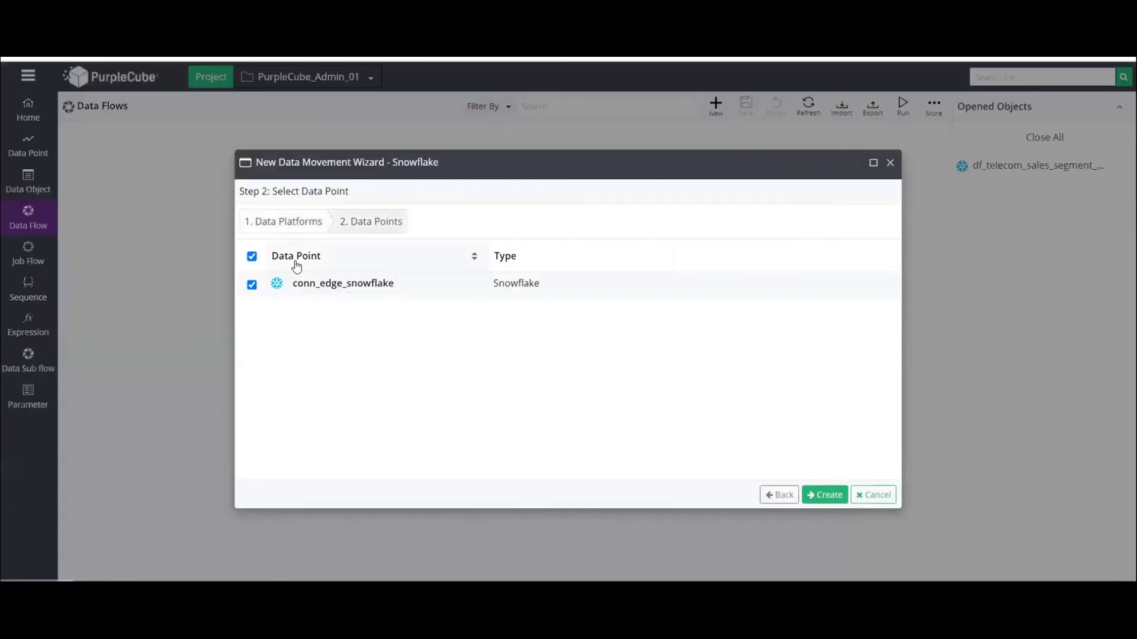
left_click(816, 500)
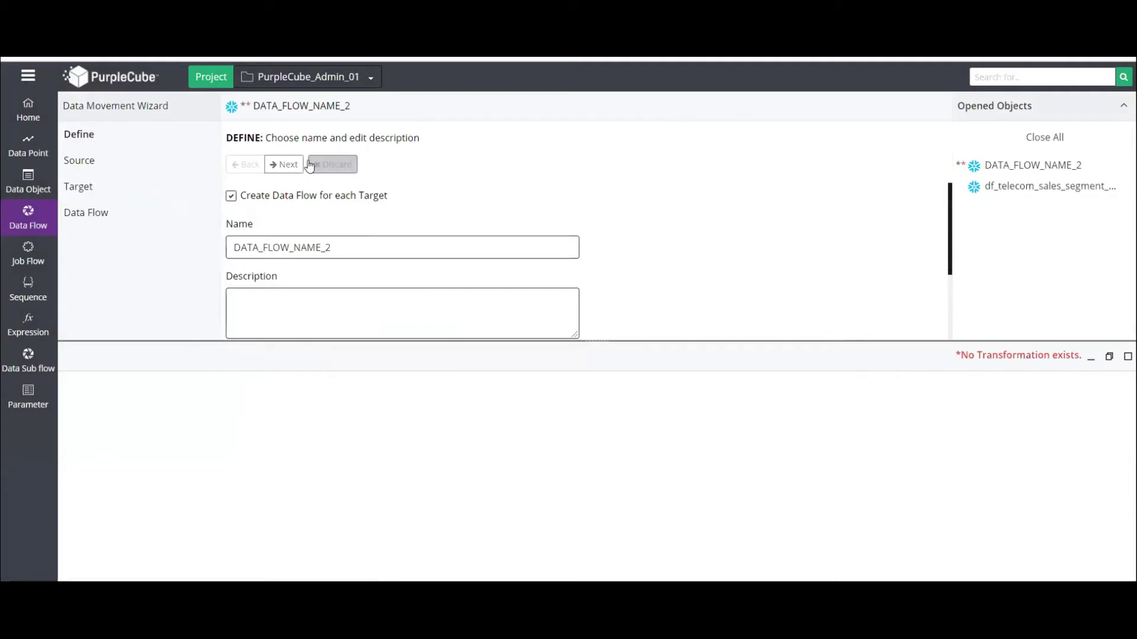
- Turn off creating a data flow for each target, view the wizard's source data point options, and discard the wizard
left_click(231, 196)
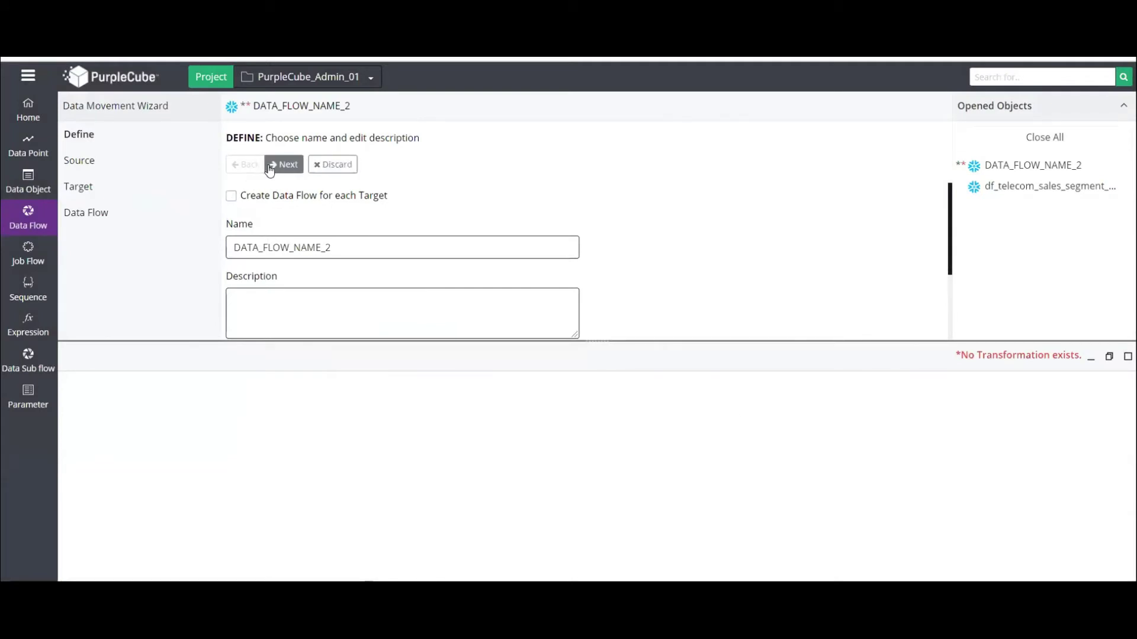
left_click(290, 165)
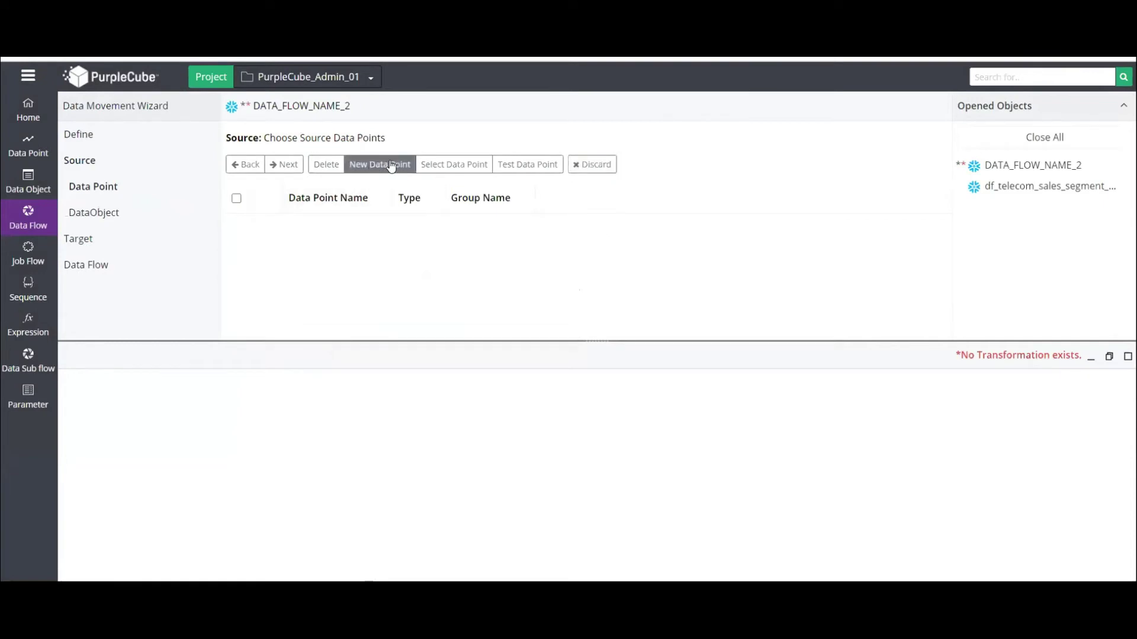
left_click(448, 168)
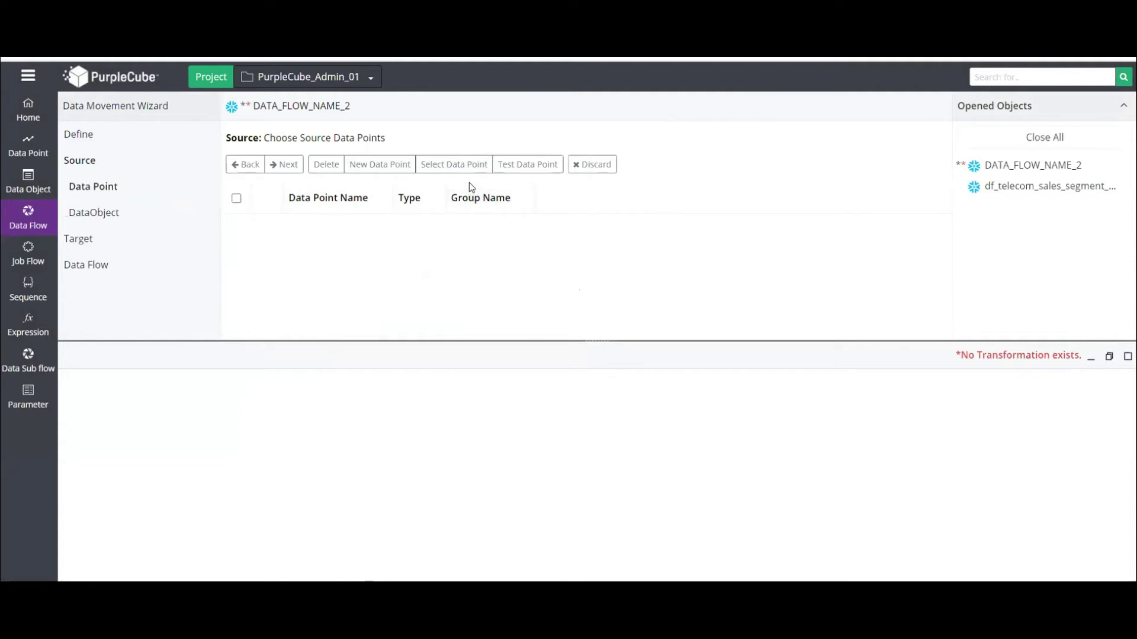
left_click(450, 168)
left_click(115, 187)
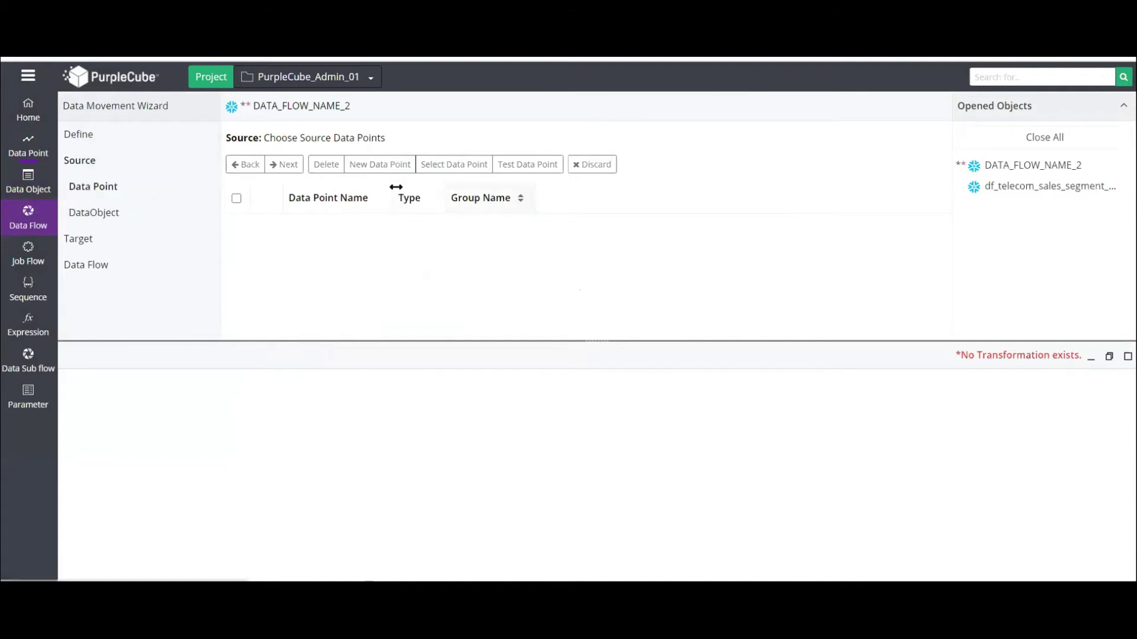
left_click(592, 165)
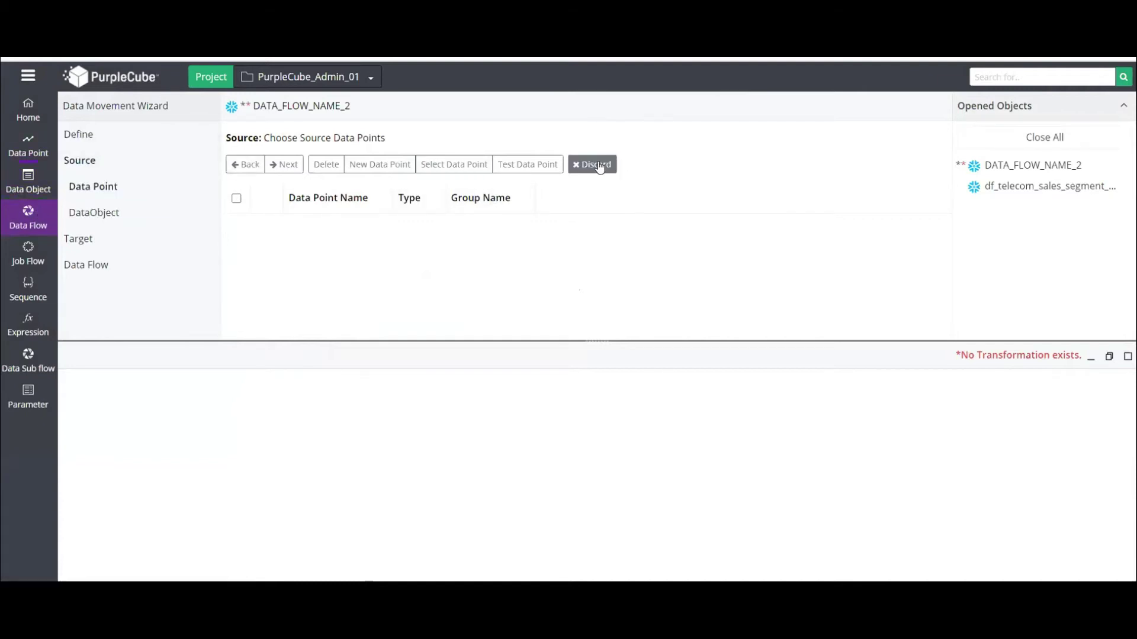
left_click(624, 105)
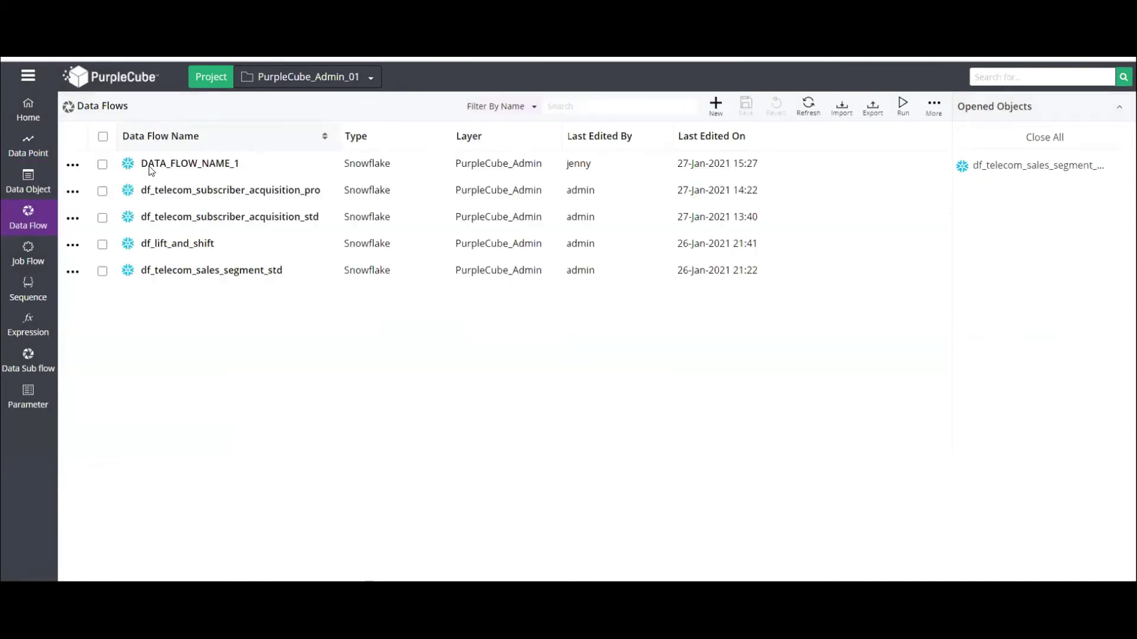
- Open the df_lift_and_shift data flow and examine its source-to-target mappings for the customer tables
left_click(176, 241)
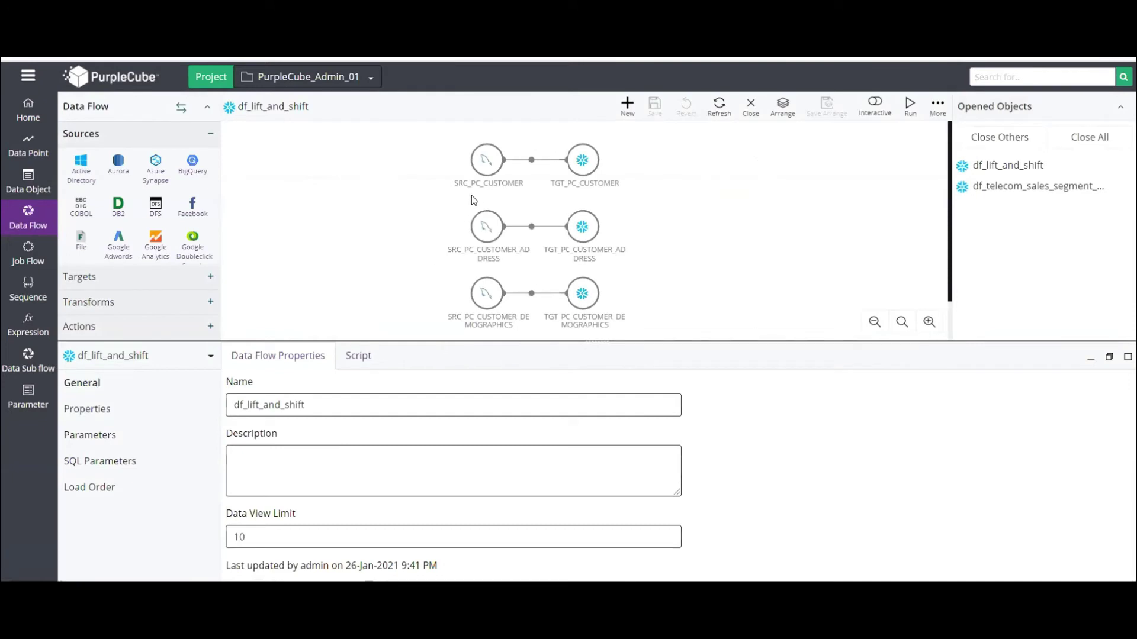
scroll(491, 189, "down", 1)
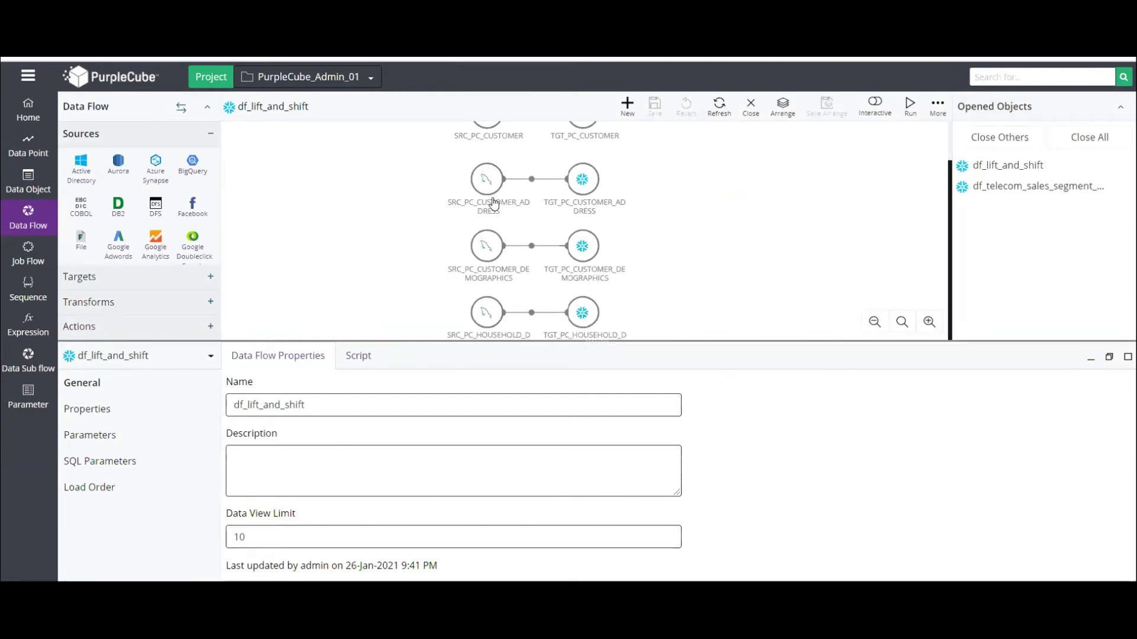
scroll(592, 213, "up", 1)
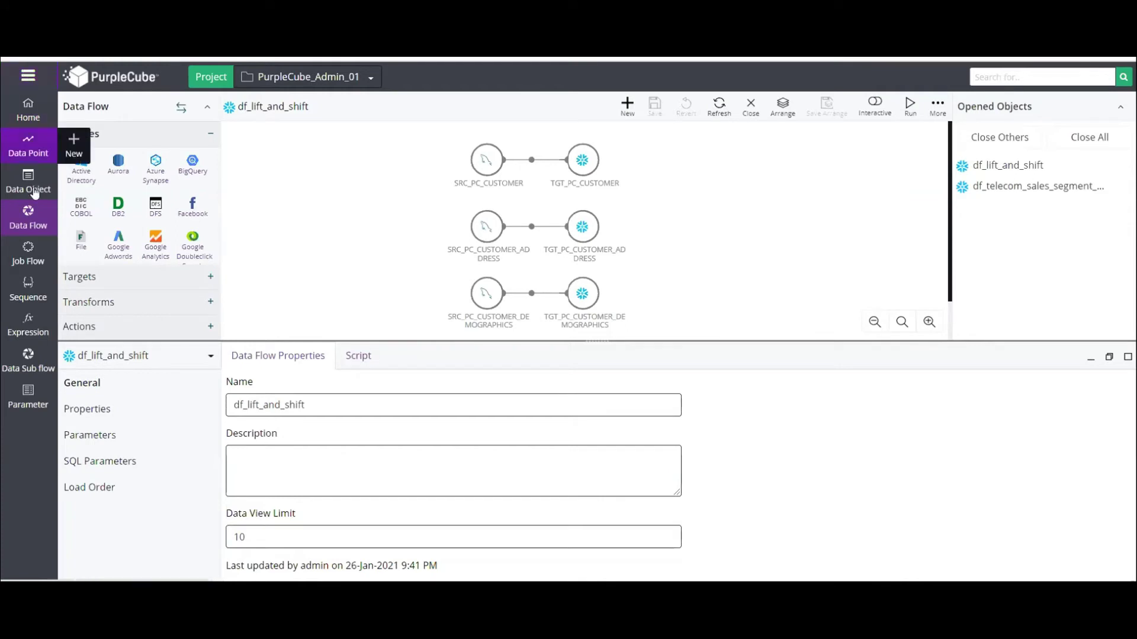
- Open the df_telecom_subscriber_acquisition_pro data flow and view the properties of its data_cleanse transform
left_click(28, 216)
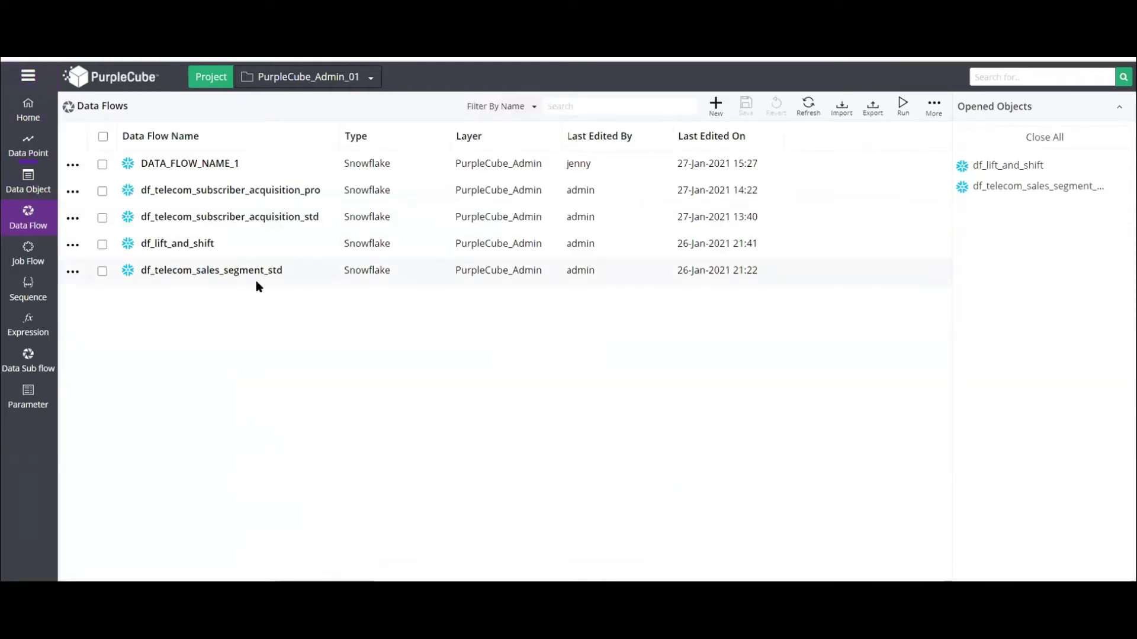
left_click(275, 191)
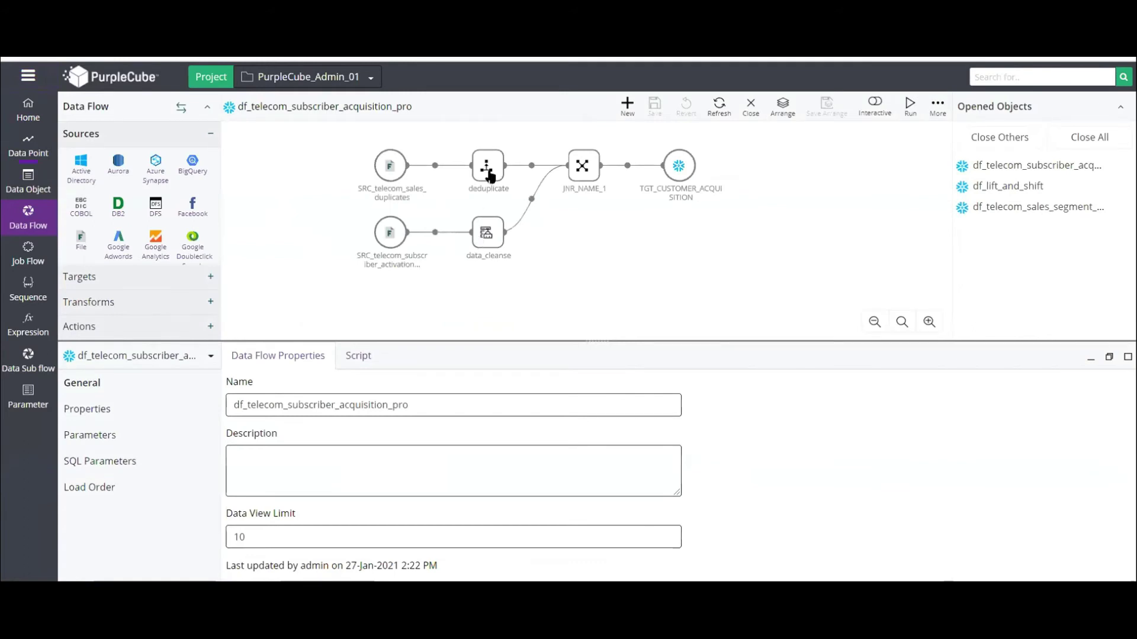
left_click(479, 242)
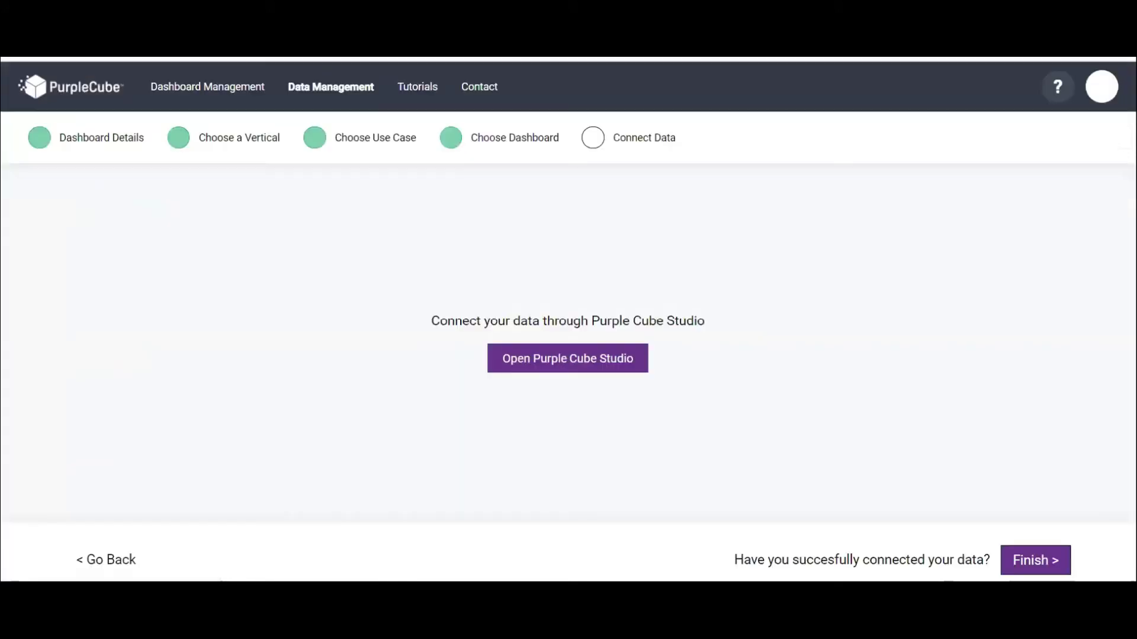
- Switch to the PurpleCube dashboard portal and view the PC TL Subscriber Acquisition pinboard under BI Dashboards
left_click(178, 86)
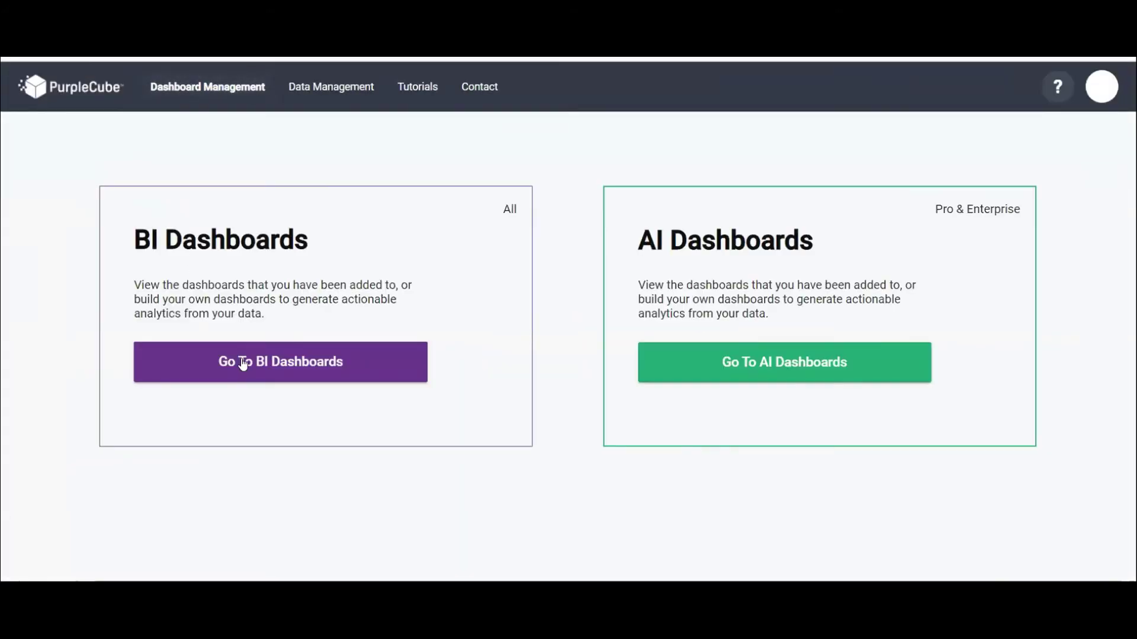
left_click(243, 362)
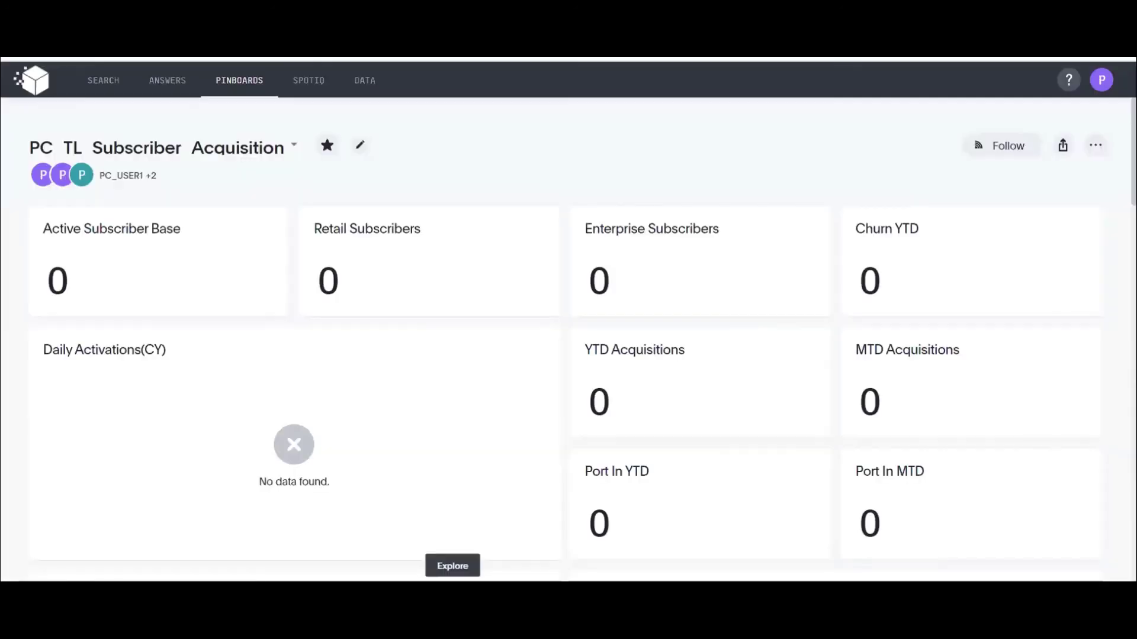
mouse_move(517, 217)
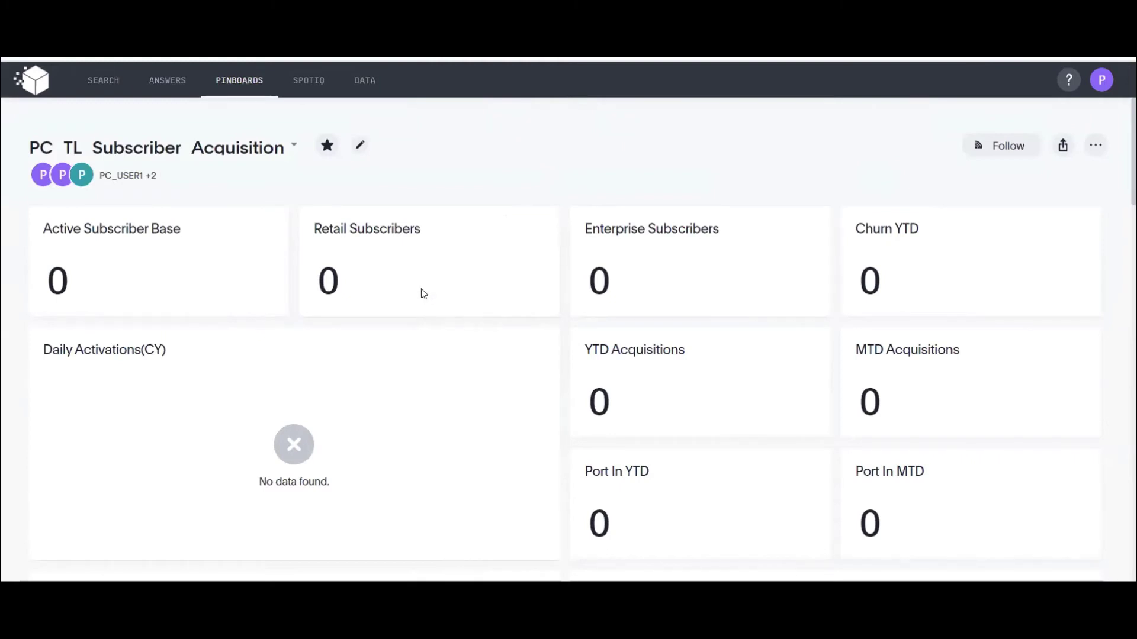
mouse_move(420, 283)
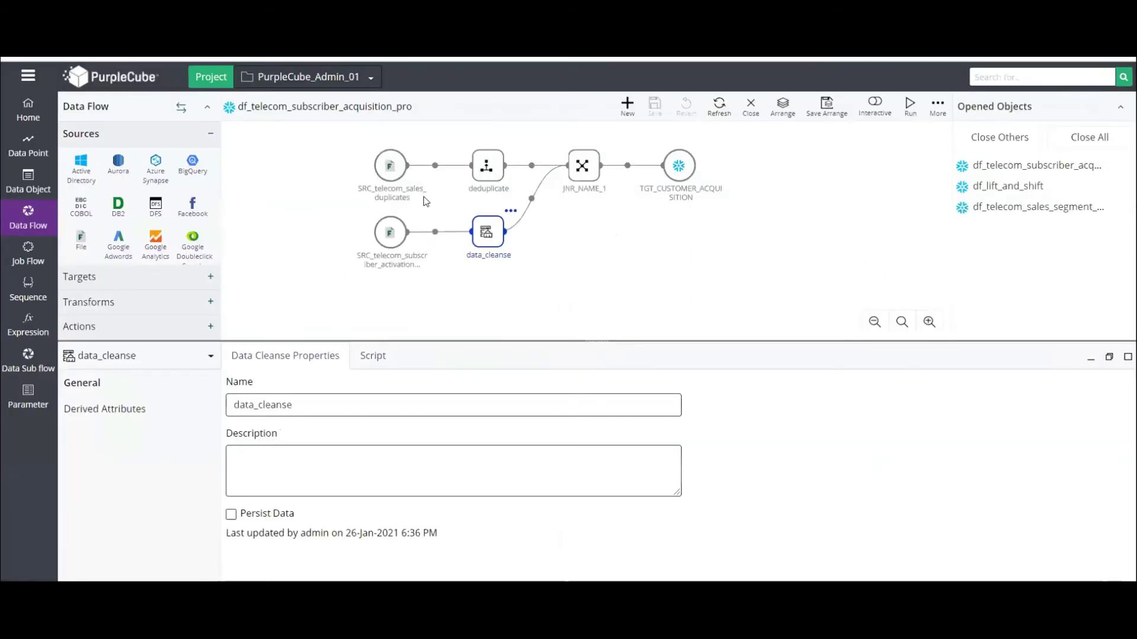
- Return to Studio, run the df_telecom_subscriber_acquisition_pro data flow and open the Monitor activity list
left_click(907, 107)
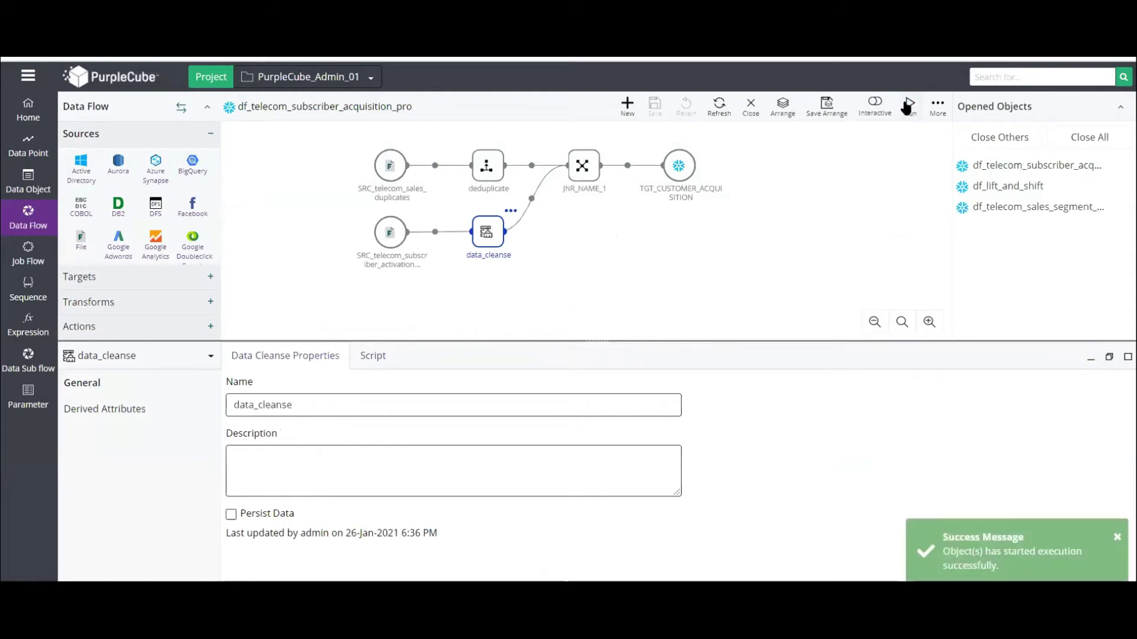
left_click(27, 75)
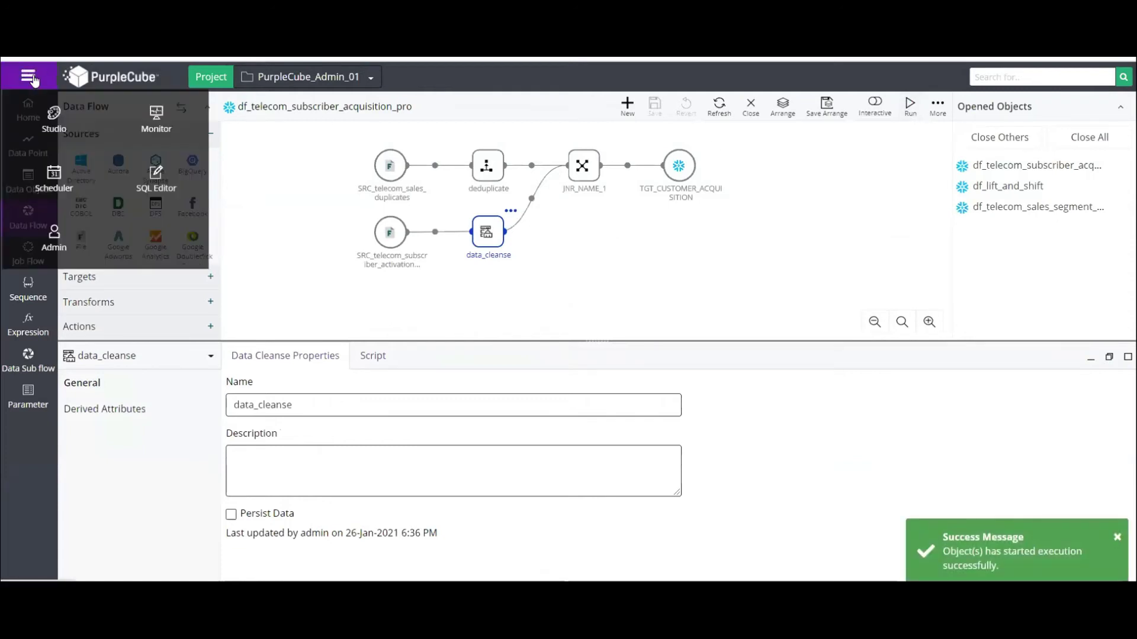
left_click(156, 116)
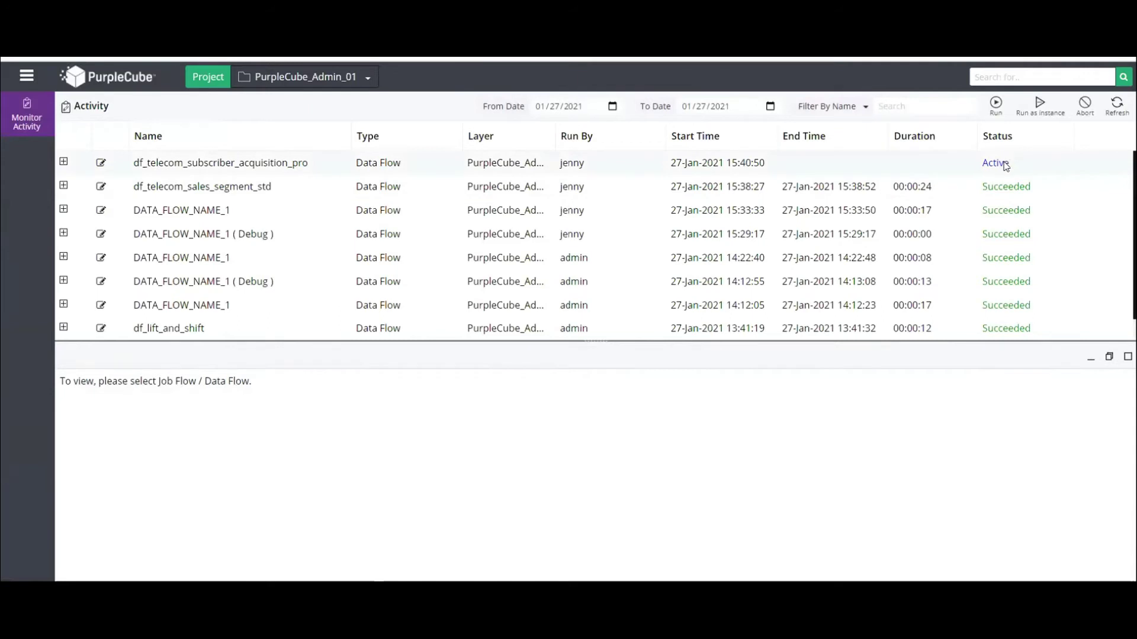
- Check the source and target details of the df_telecom_subscriber_acquisition_pro run and refresh the activity list to follow its status
left_click(64, 162)
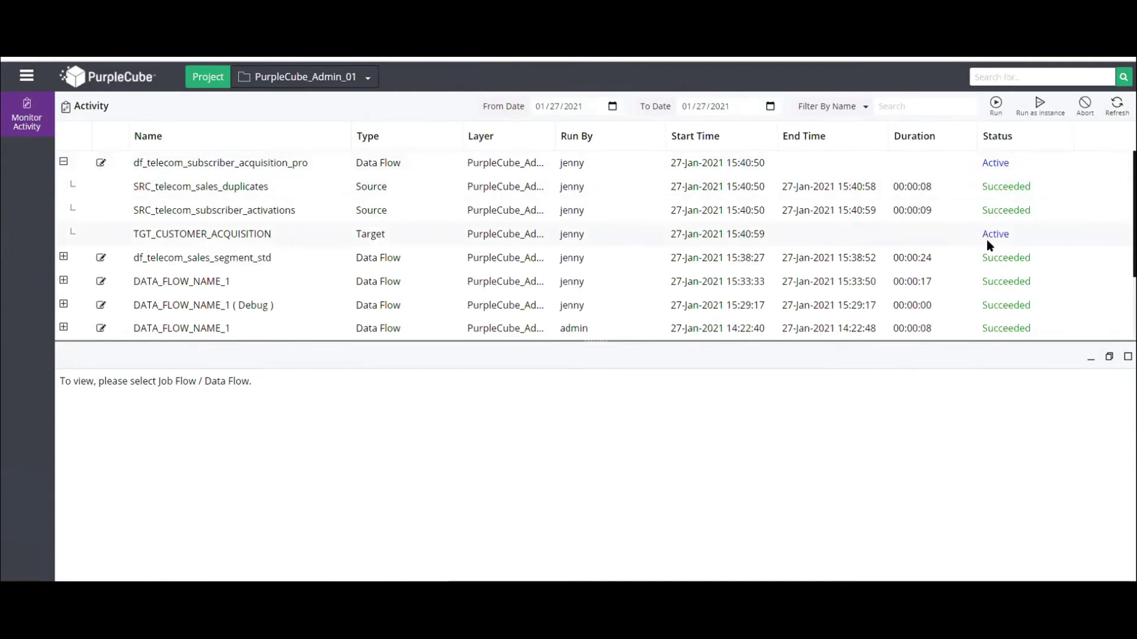
left_click(1116, 104)
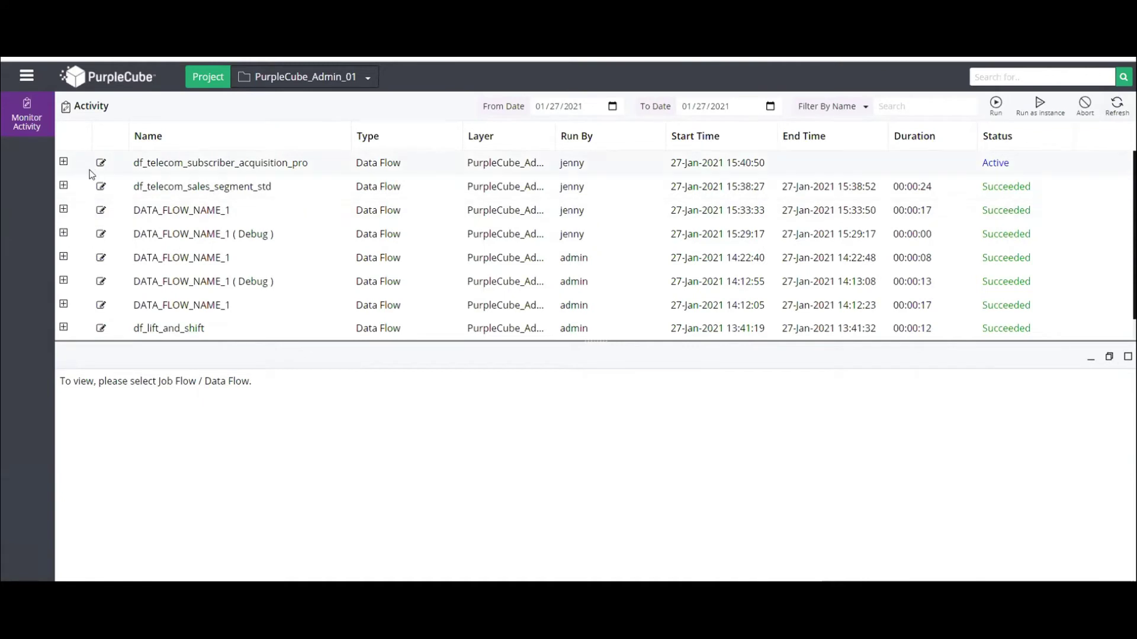
left_click(1117, 104)
left_click(212, 164)
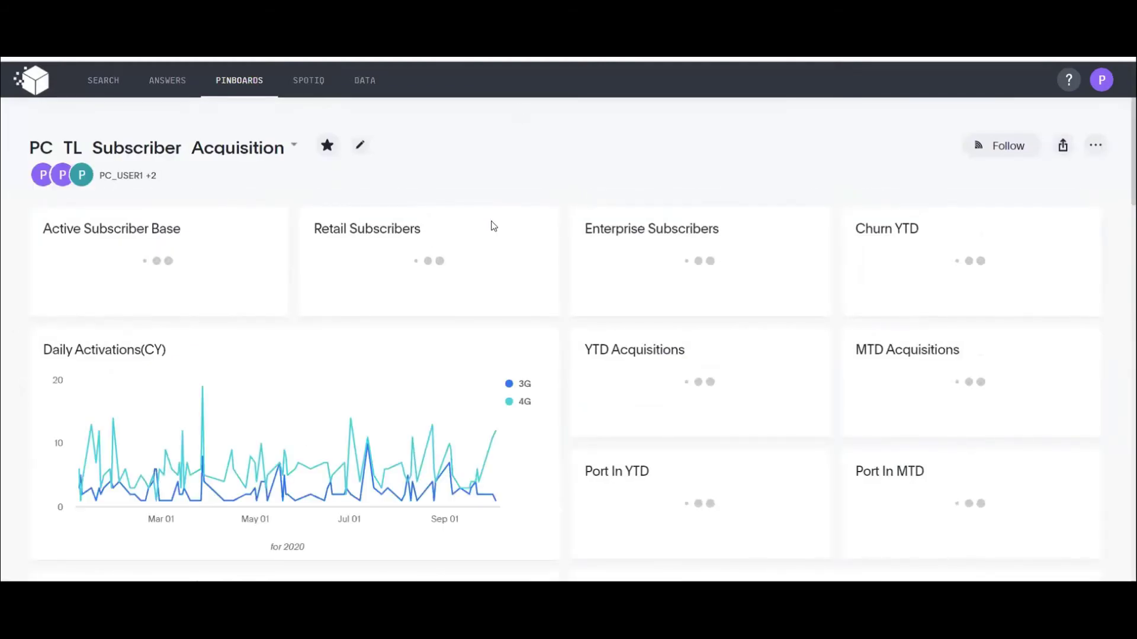
- Return to the PC TL Subscriber Acquisition pinboard and examine its subscriber metrics, acquisition, migration and disconnection charts
mouse_move(492, 227)
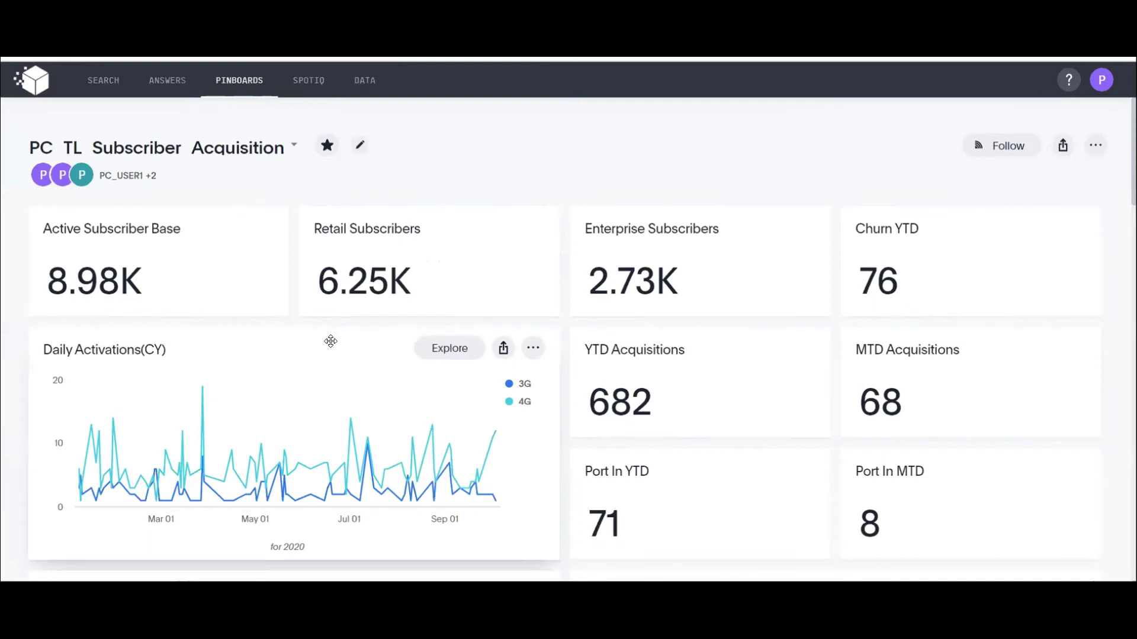
scroll(332, 372, "down", 6)
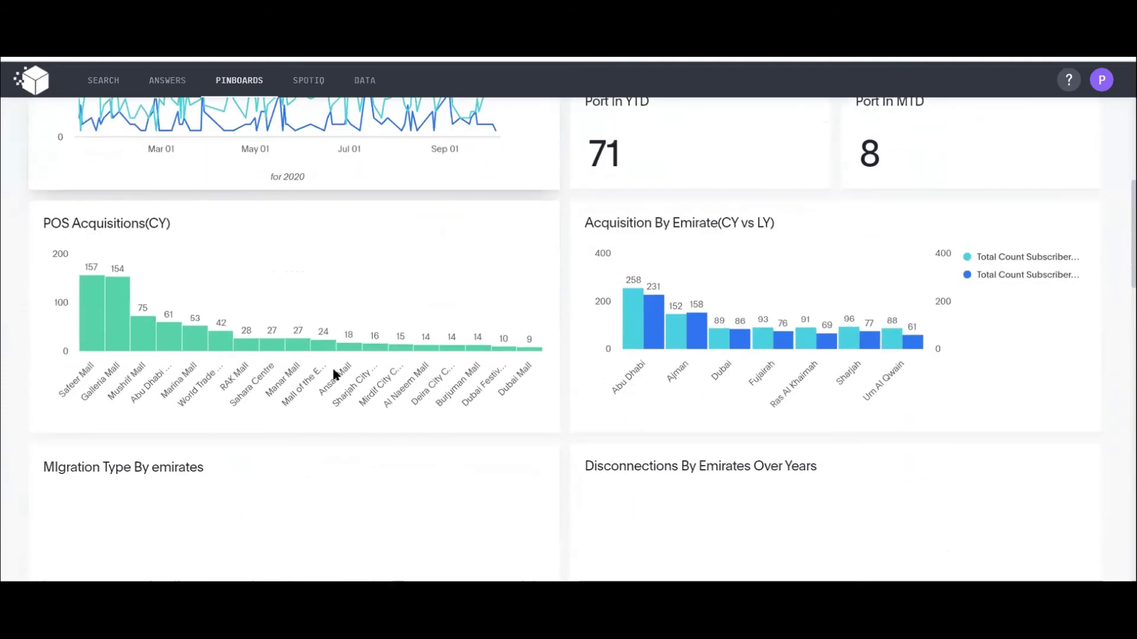
scroll(334, 374, "down", 1)
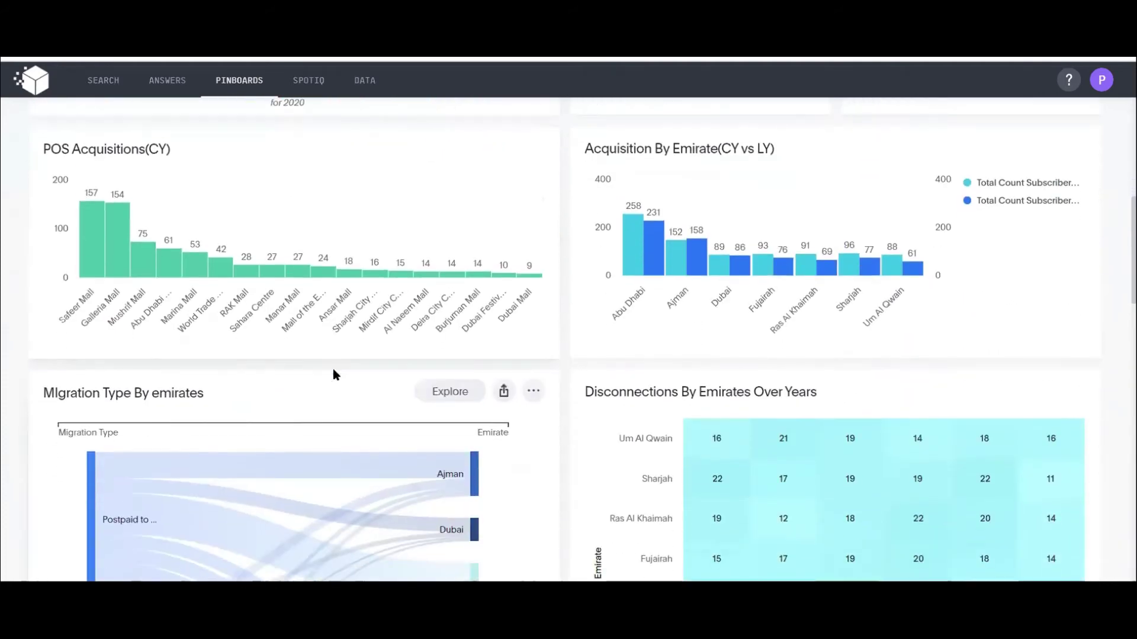
scroll(346, 349, "down", 4)
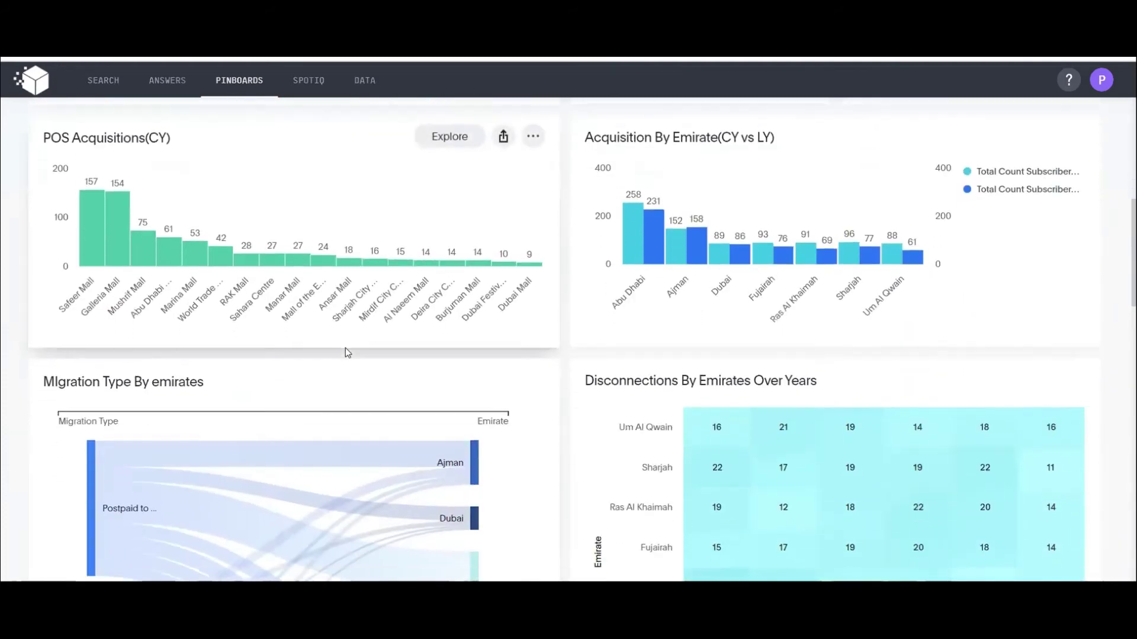
- Examine the pinboard's acquisition, migration type, yearly disconnection and network type charts, ending back at the headline subscriber metrics
scroll(346, 347, "up", 10)
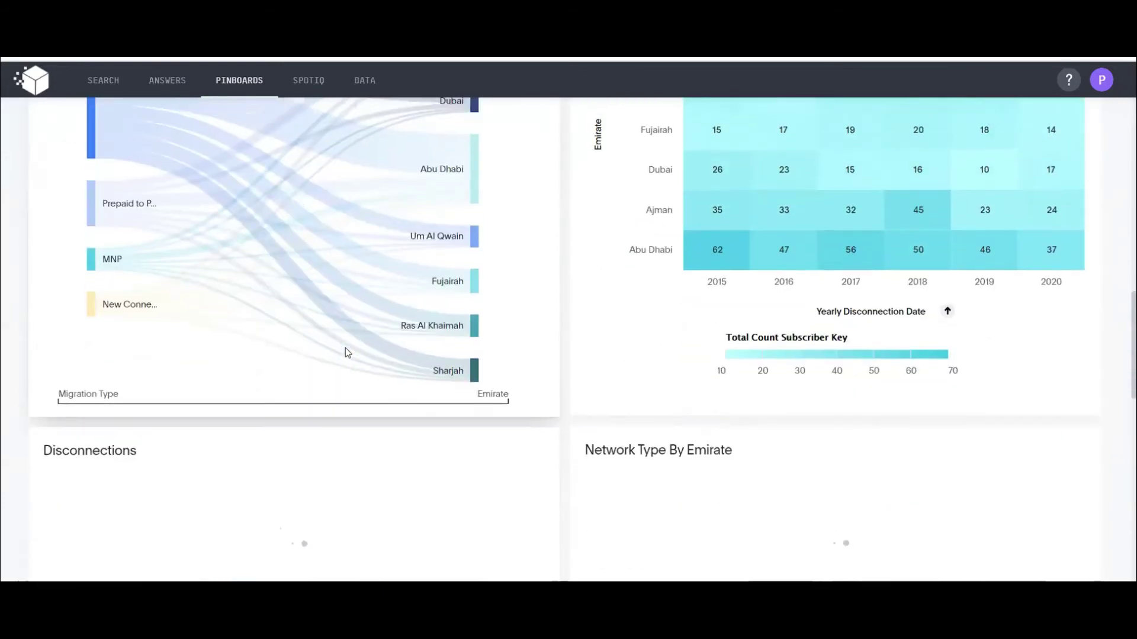
scroll(345, 347, "up", 2)
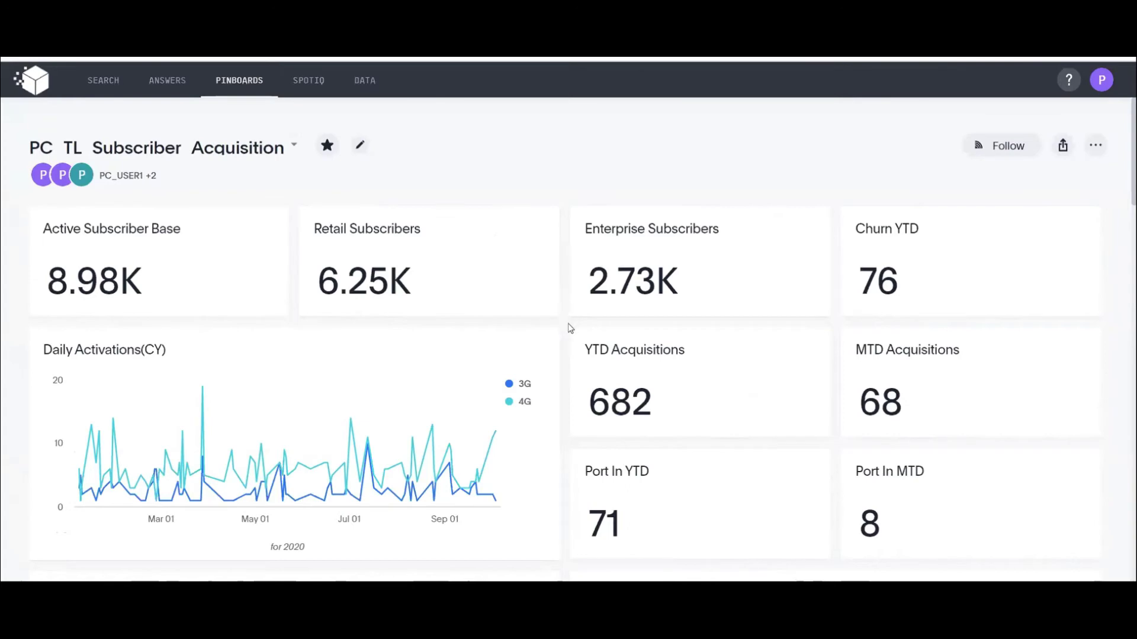
scroll(568, 324, "down", 6)
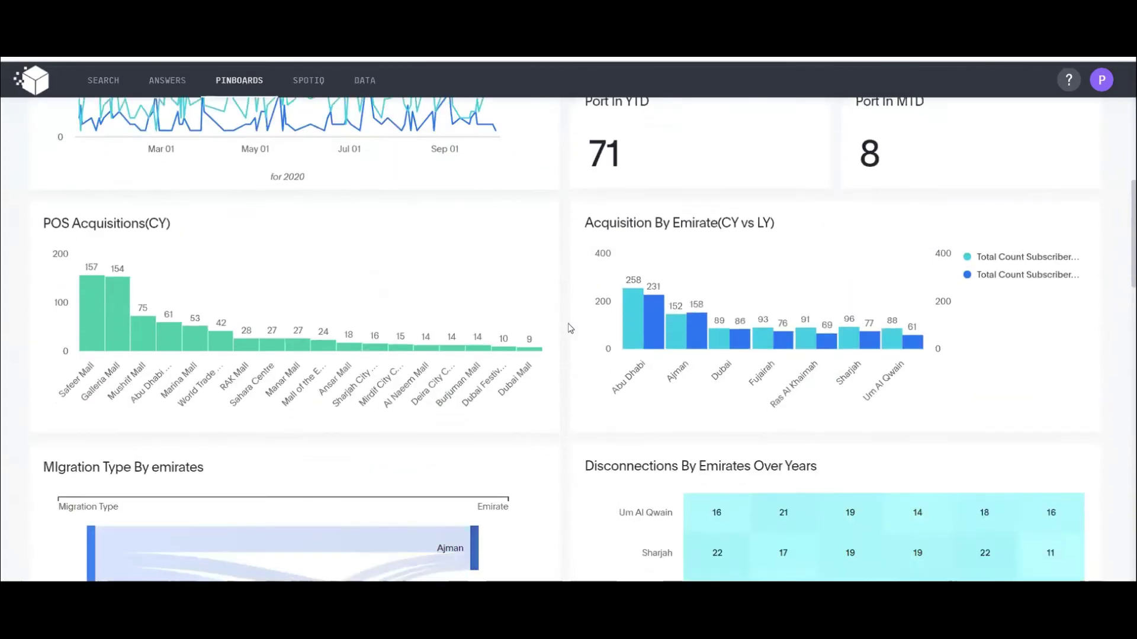
scroll(568, 323, "down", 7)
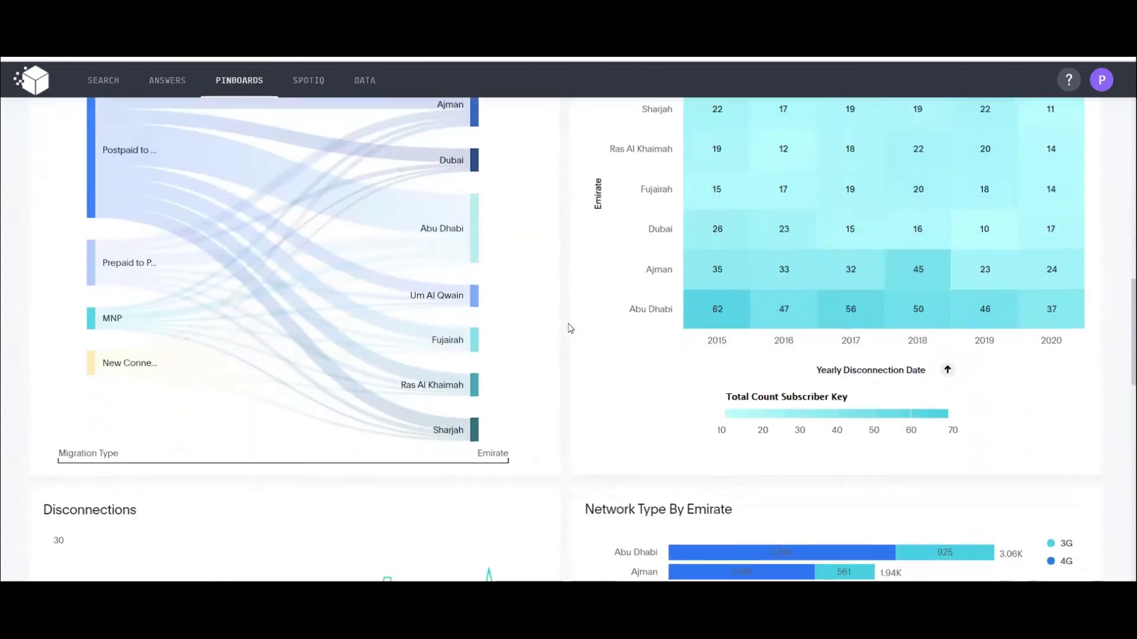
scroll(567, 324, "down", 3)
scroll(568, 324, "up", 2)
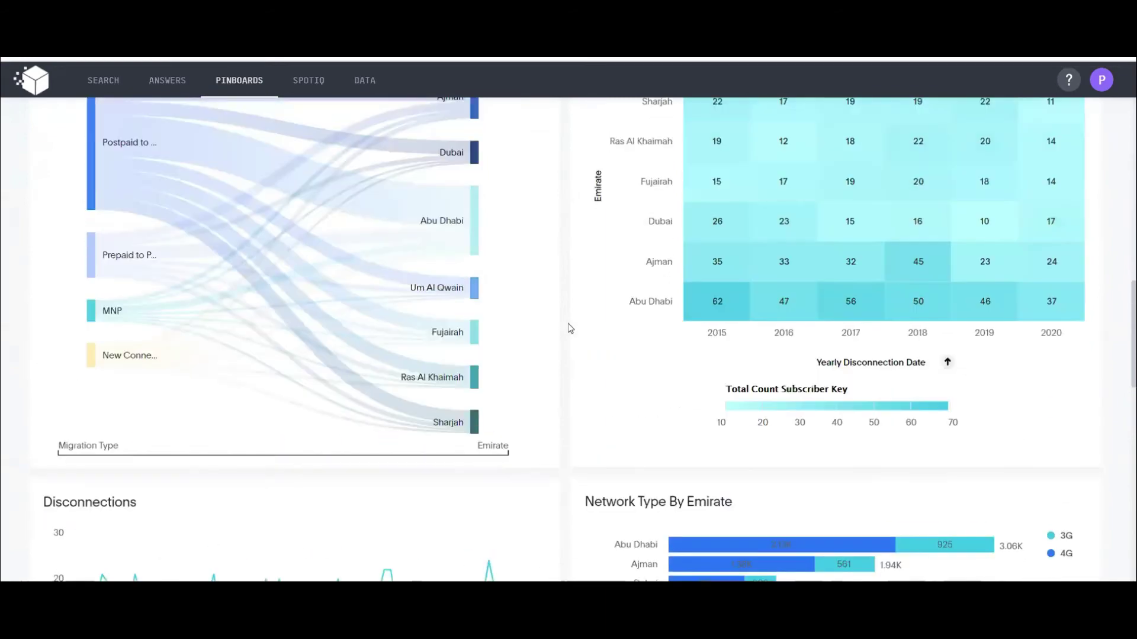
scroll(568, 324, "up", 14)
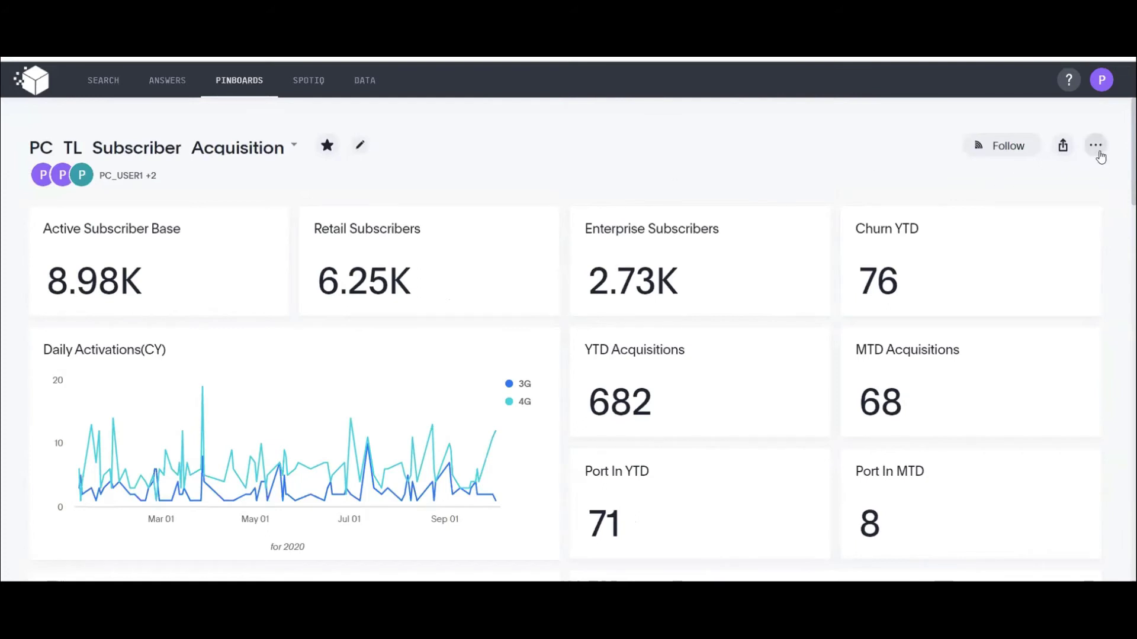
- Share the PC_TL_Subscriber_Acquisition pinboard with PC_USER2, using the Can View permission and sending a notification
left_click(1063, 148)
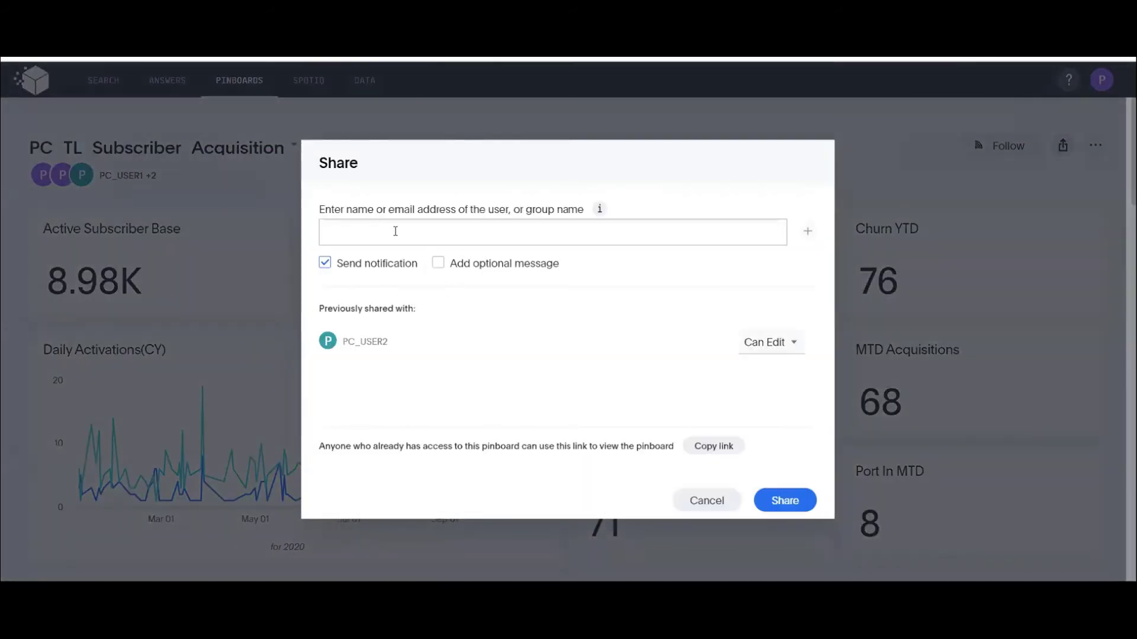
left_click(362, 226)
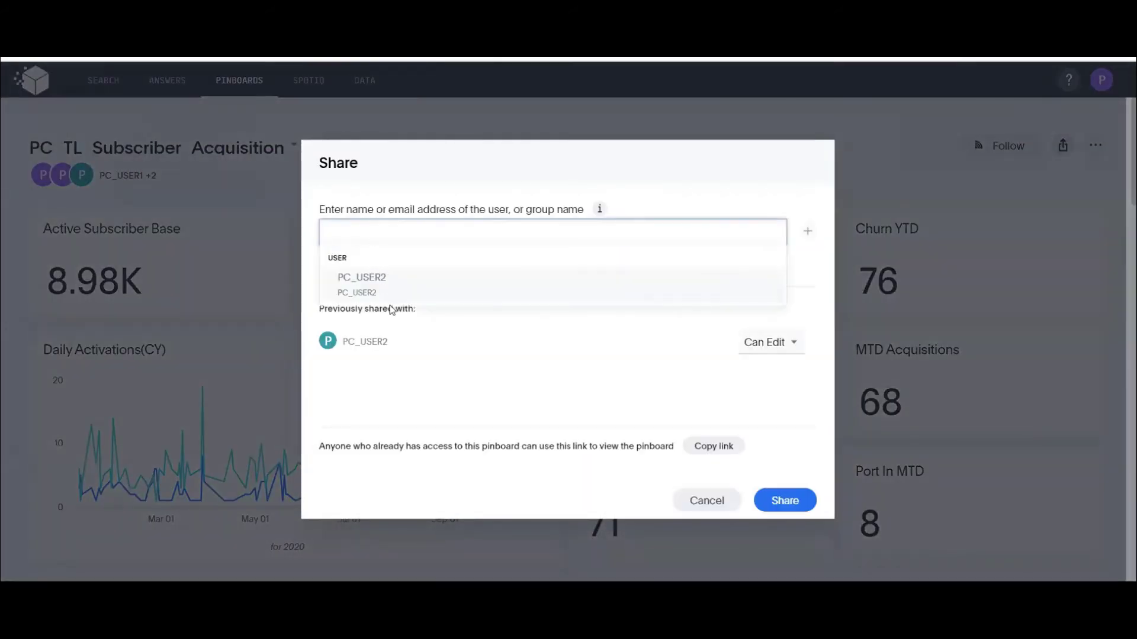
left_click(374, 292)
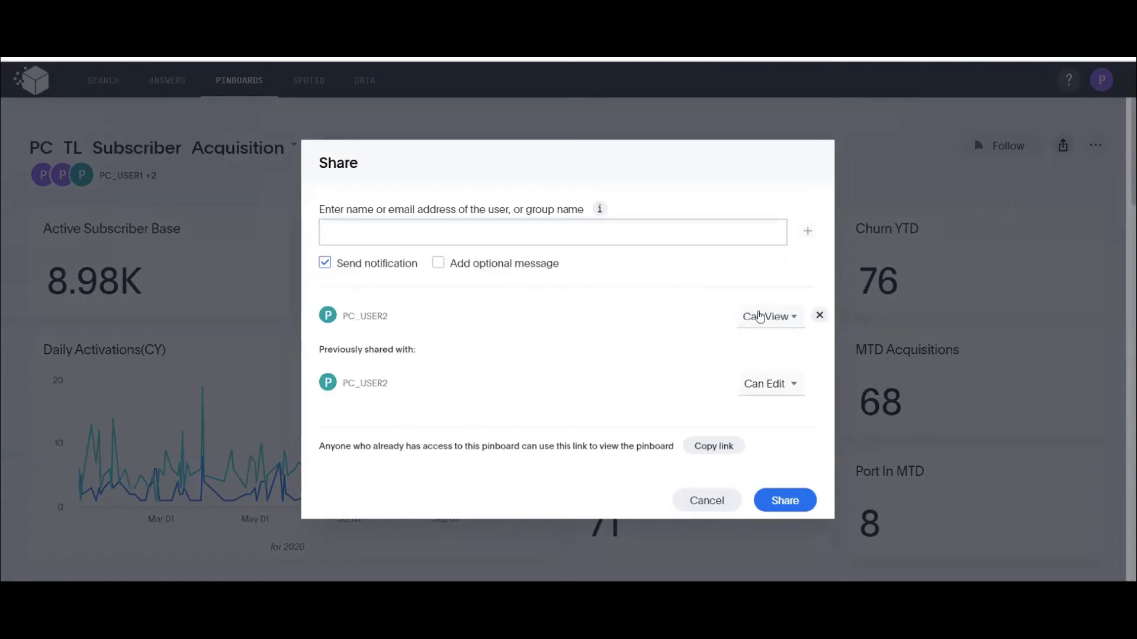
left_click(790, 320)
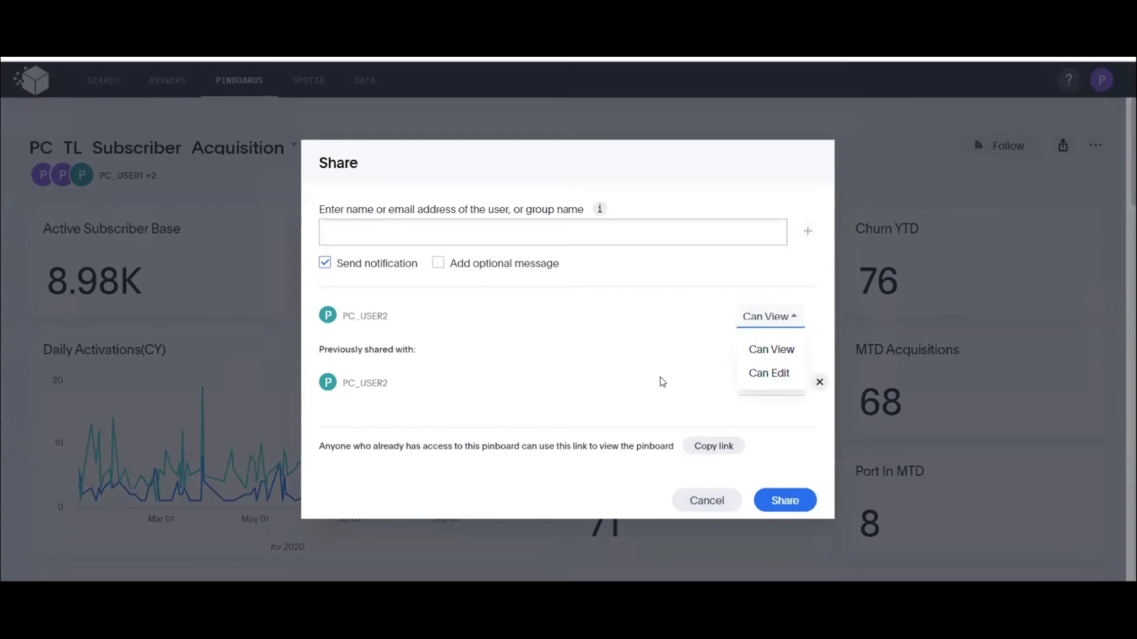
left_click(717, 322)
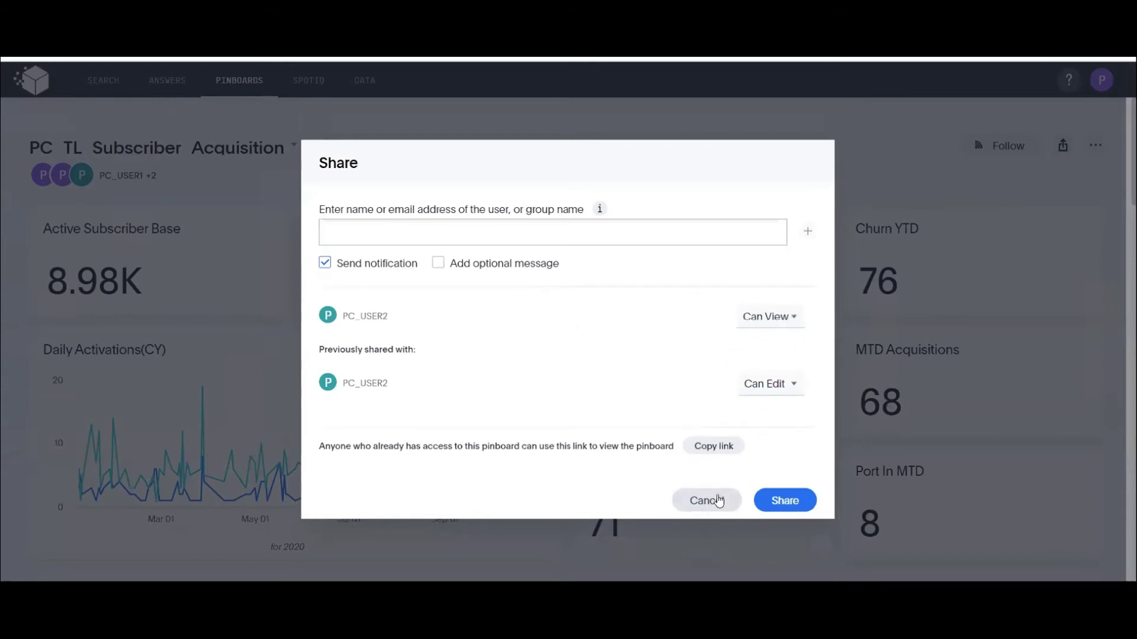
left_click(780, 501)
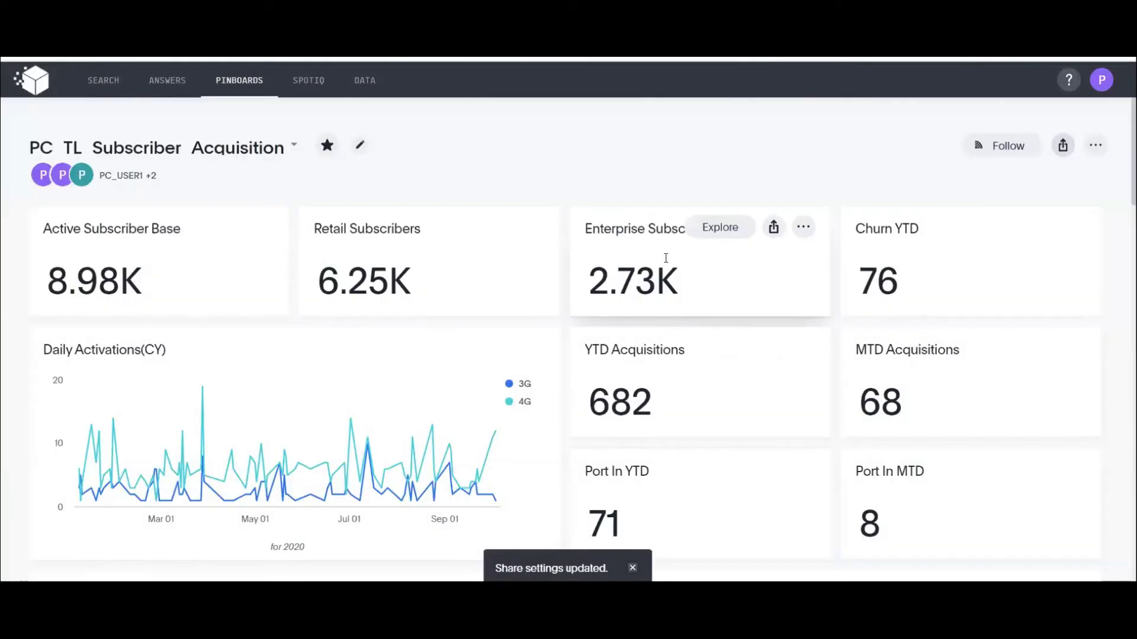
- Make a copy of the PC_TL_Subscriber_Acquisition pinboard named "Marks Copy"
mouse_move(655, 271)
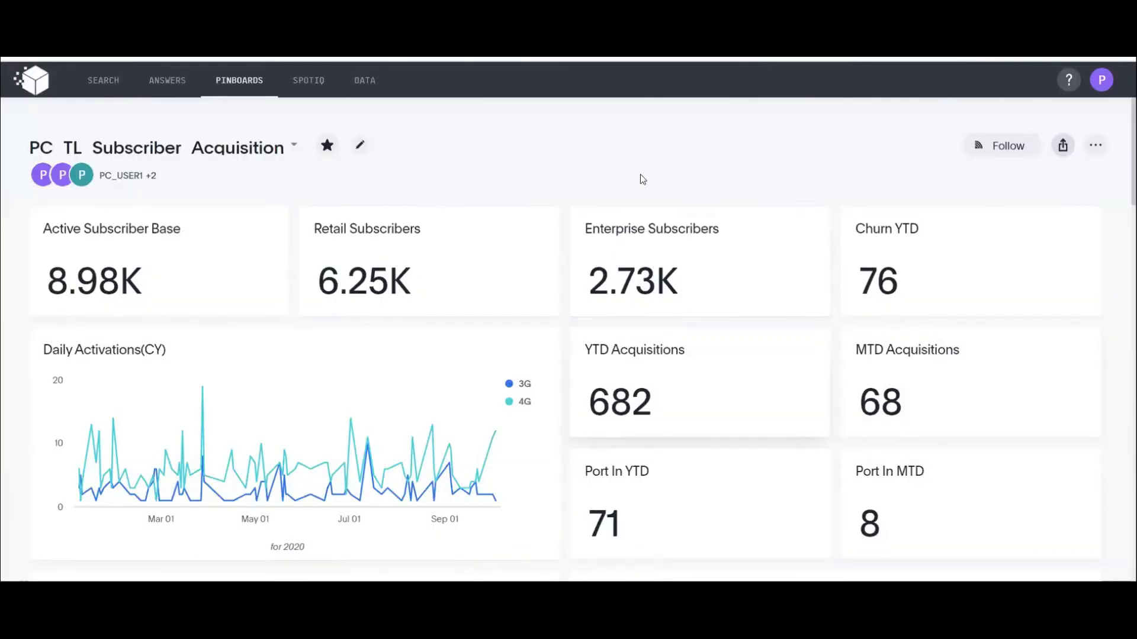
left_click(1096, 148)
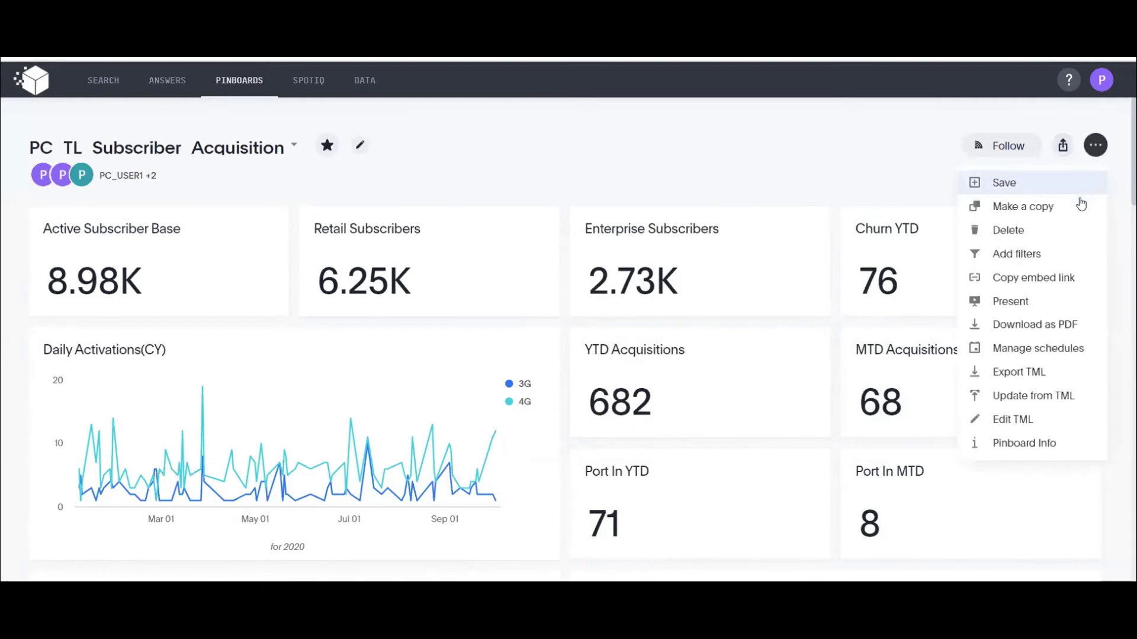
left_click(1068, 207)
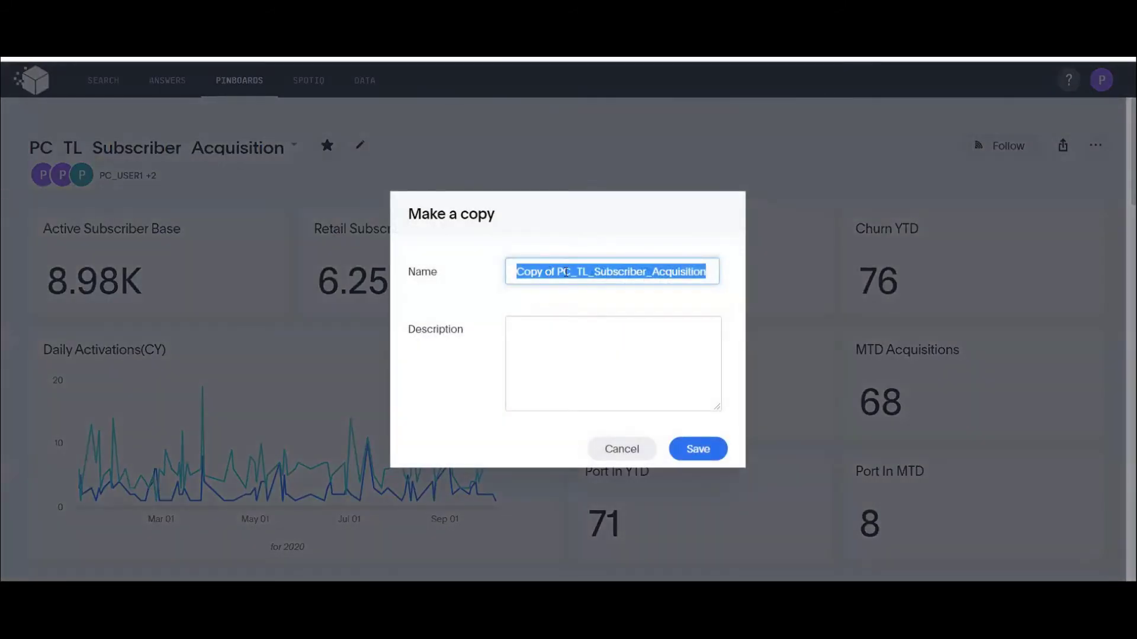
key("BackSpace")
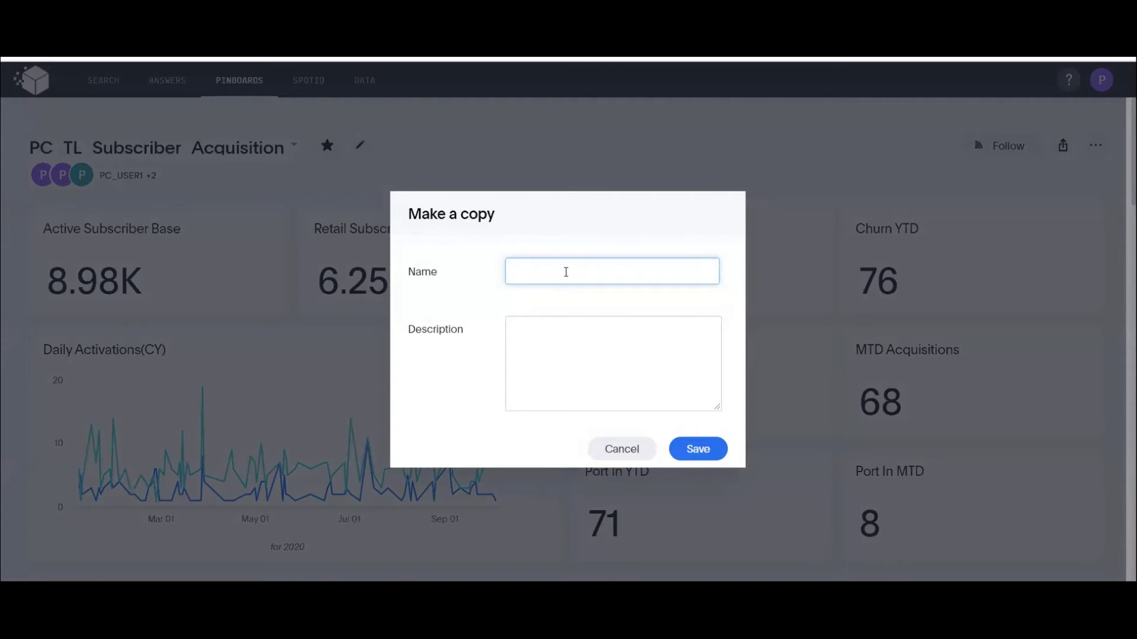
type("Marks Copy")
left_click(696, 450)
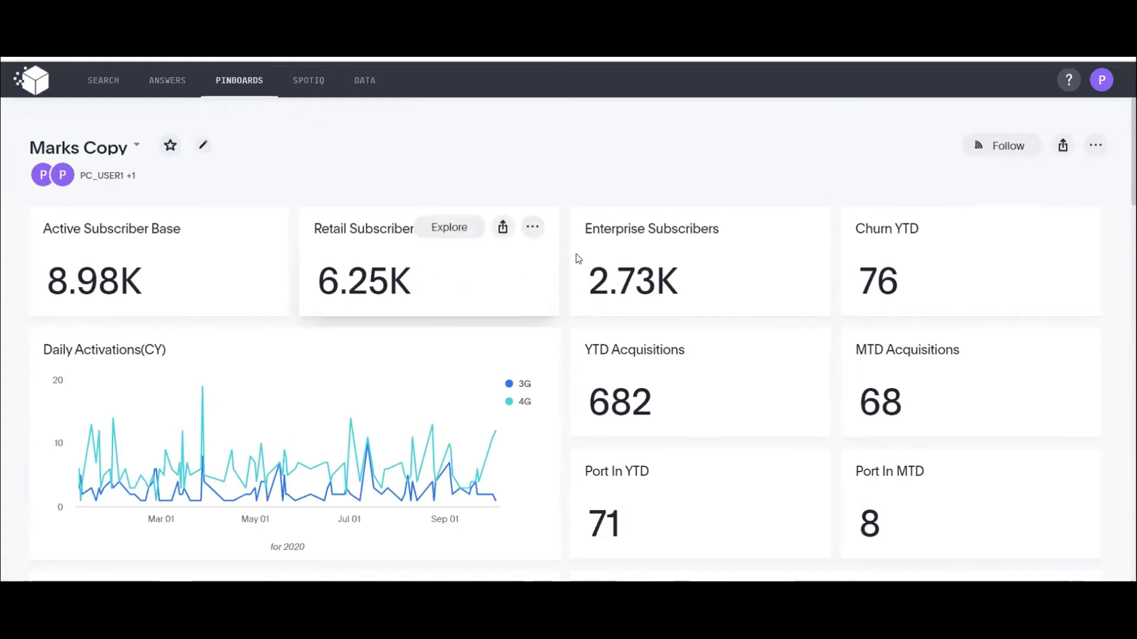
- Review the copied pinboard's subscriber metrics and its daily activation, POS acquisition, emirate, migration and disconnection charts
mouse_move(575, 251)
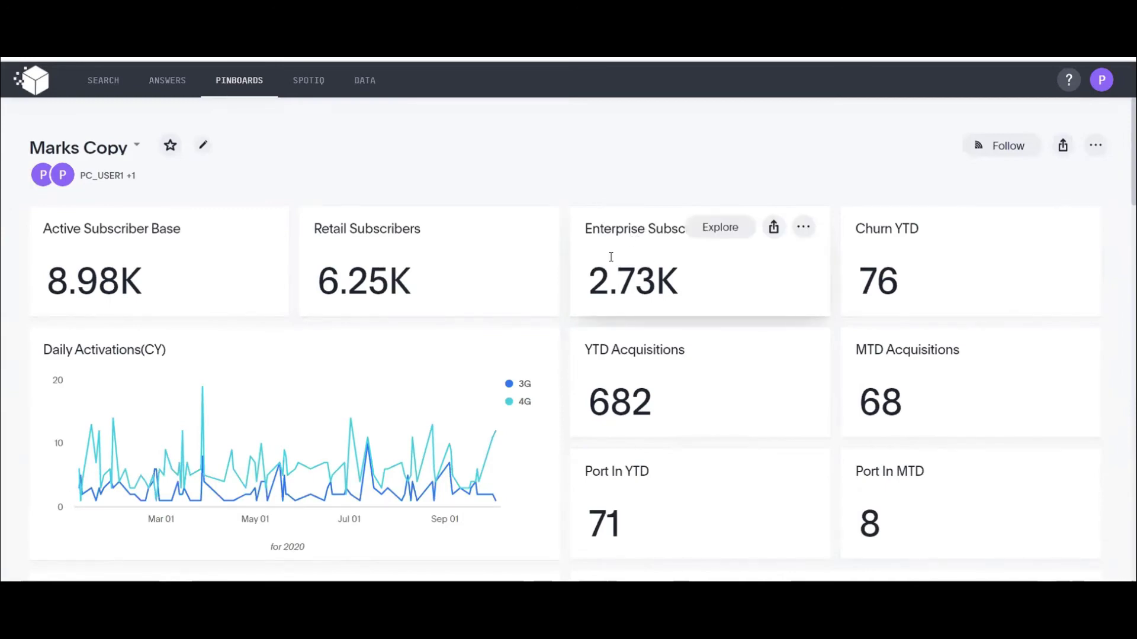
scroll(611, 257, "down", 6)
scroll(614, 262, "up", 5)
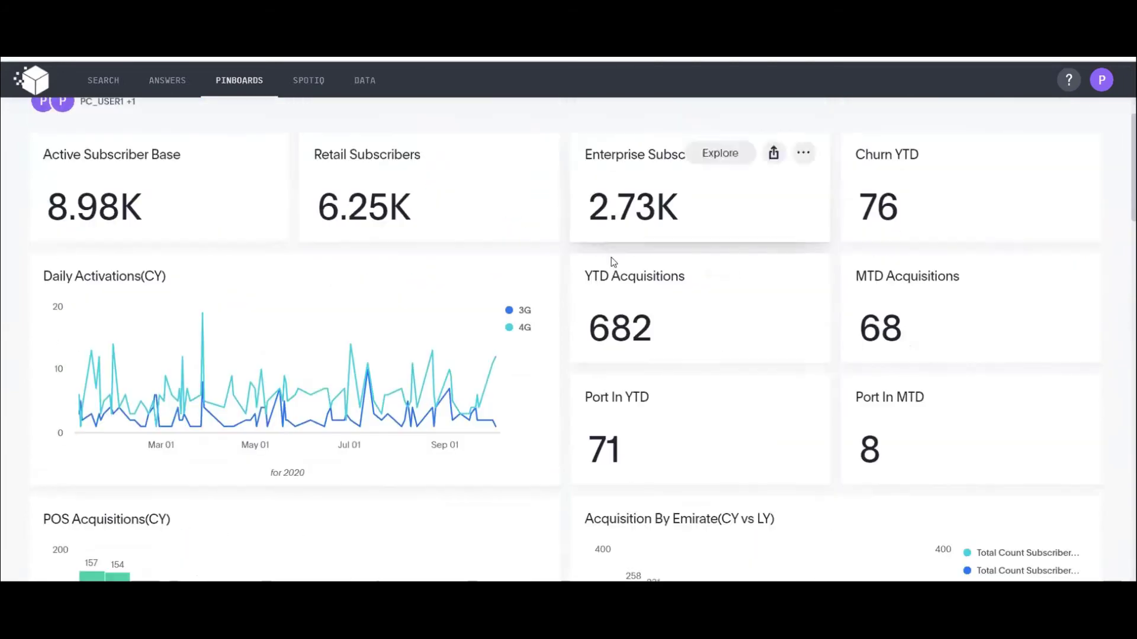
scroll(613, 262, "up", 2)
scroll(552, 264, "down", 3)
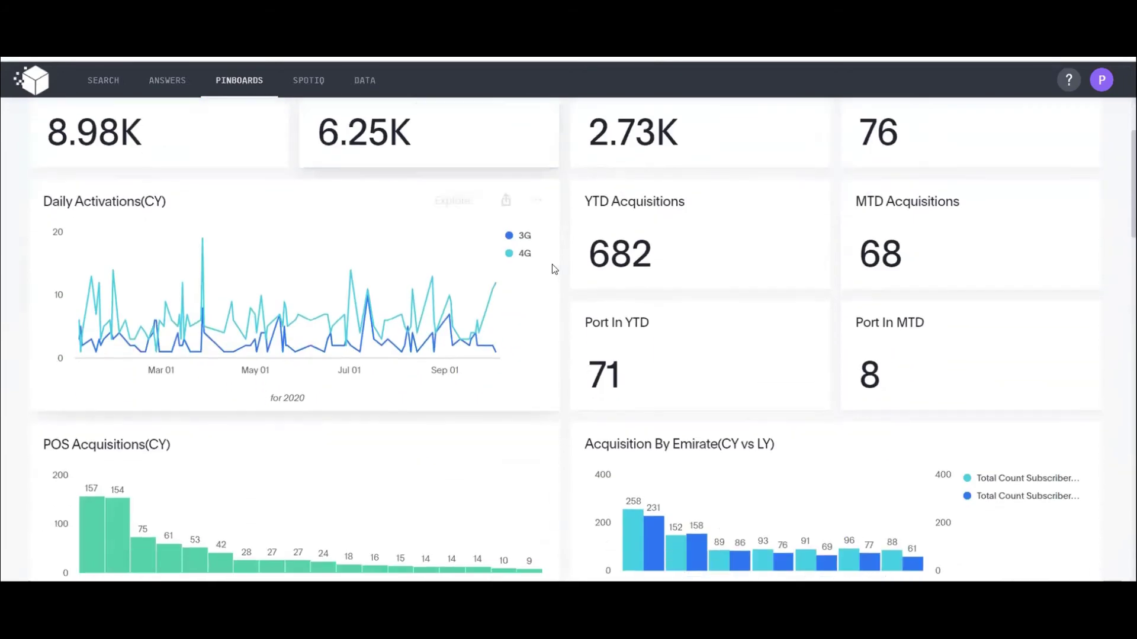
scroll(552, 264, "down", 4)
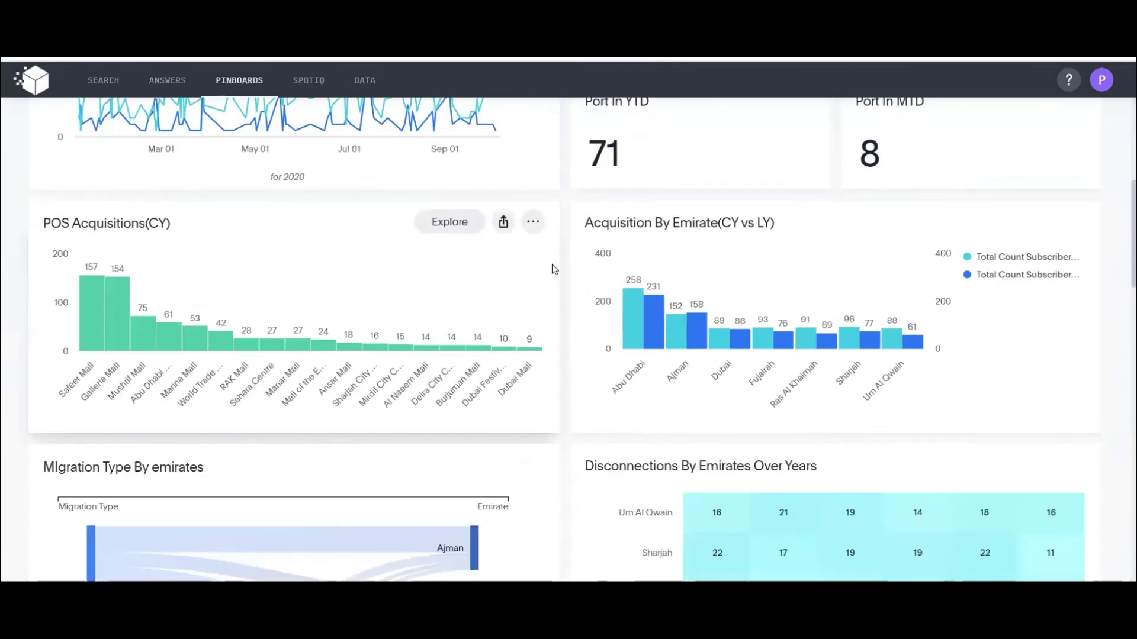
scroll(553, 256, "down", 3)
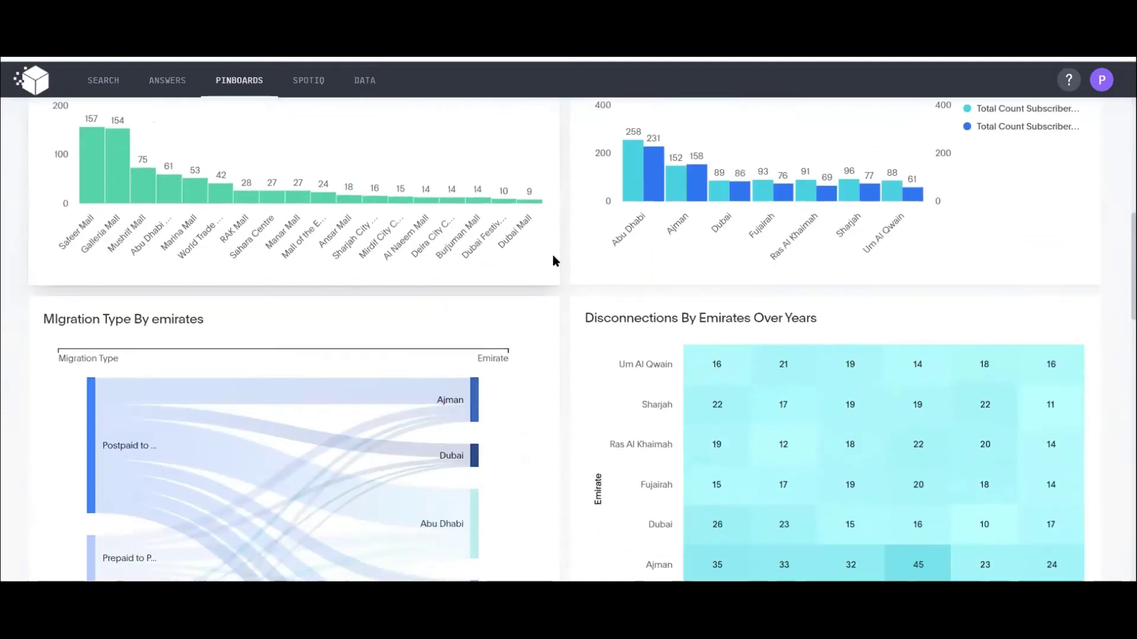
scroll(555, 291, "up", 2)
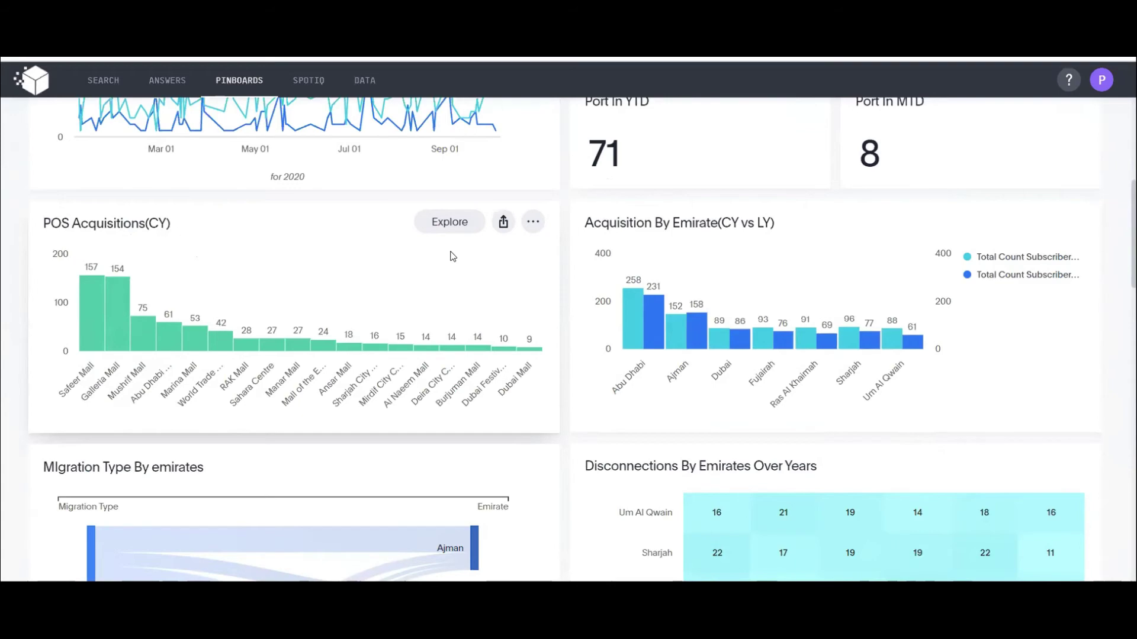
scroll(500, 265, "up", 2)
scroll(500, 266, "up", 2)
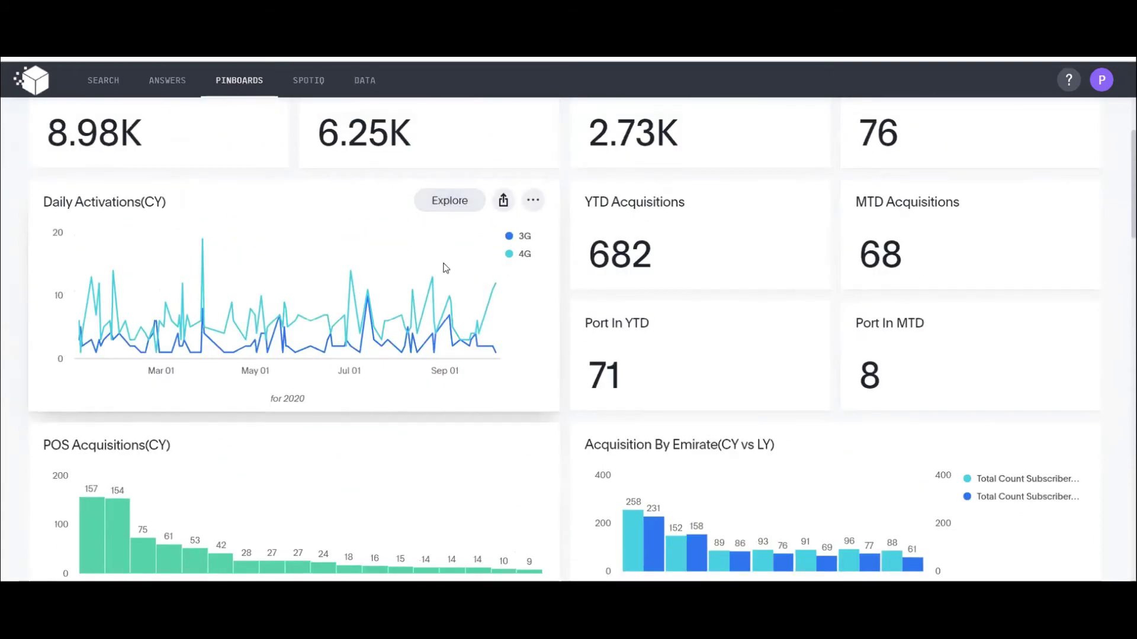
scroll(444, 266, "down", 1)
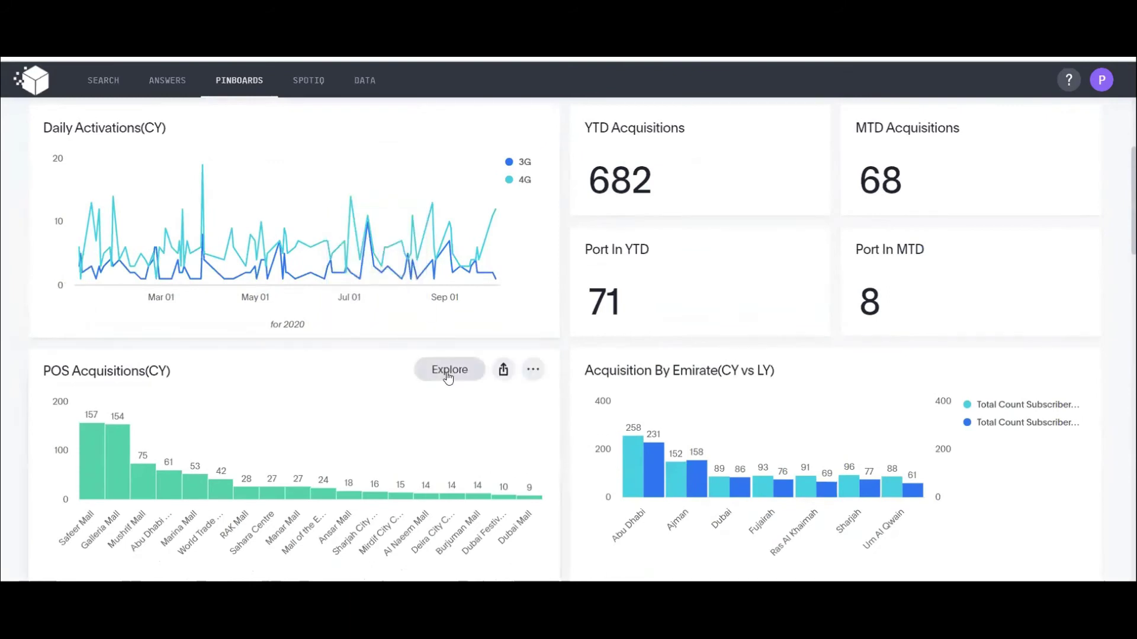
- Explore the POS Acquisitions(CY) chart in detail and view its suggested filters
left_click(451, 371)
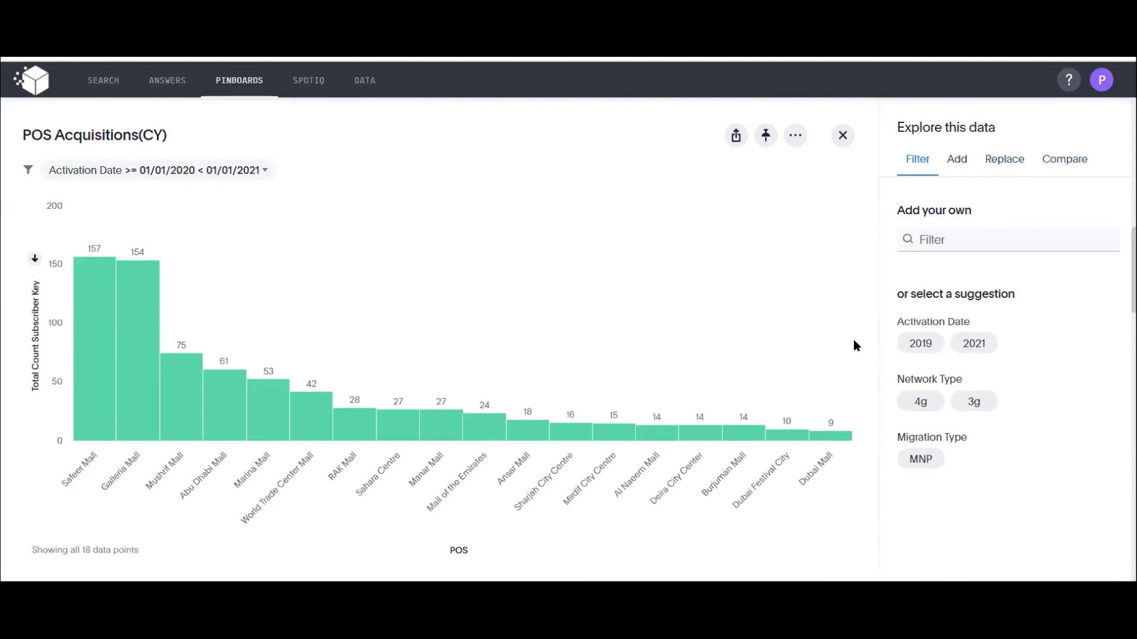
scroll(650, 299, "down", 1)
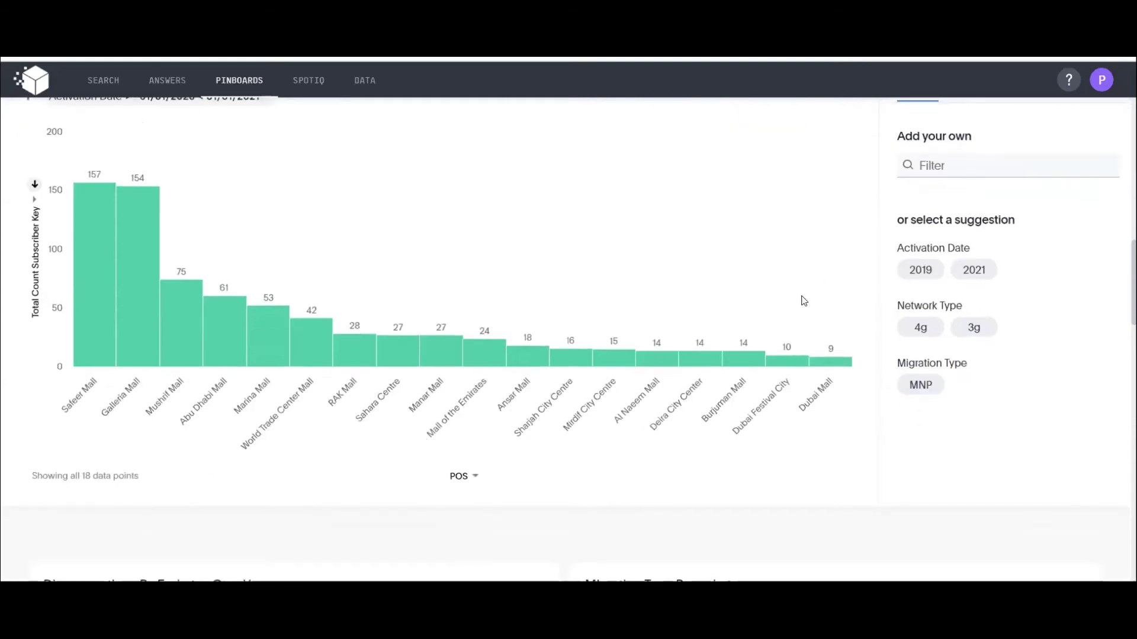
scroll(828, 293, "up", 1)
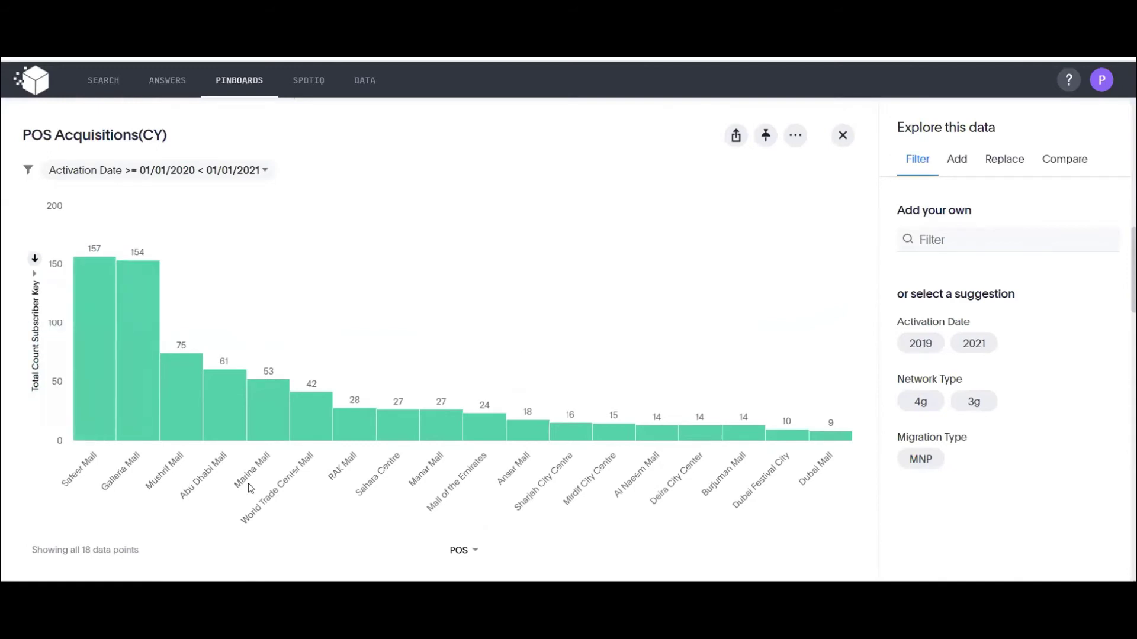
- Filter the POS acquisitions chart to the 4g network type, and remove that filter again
left_click(919, 407)
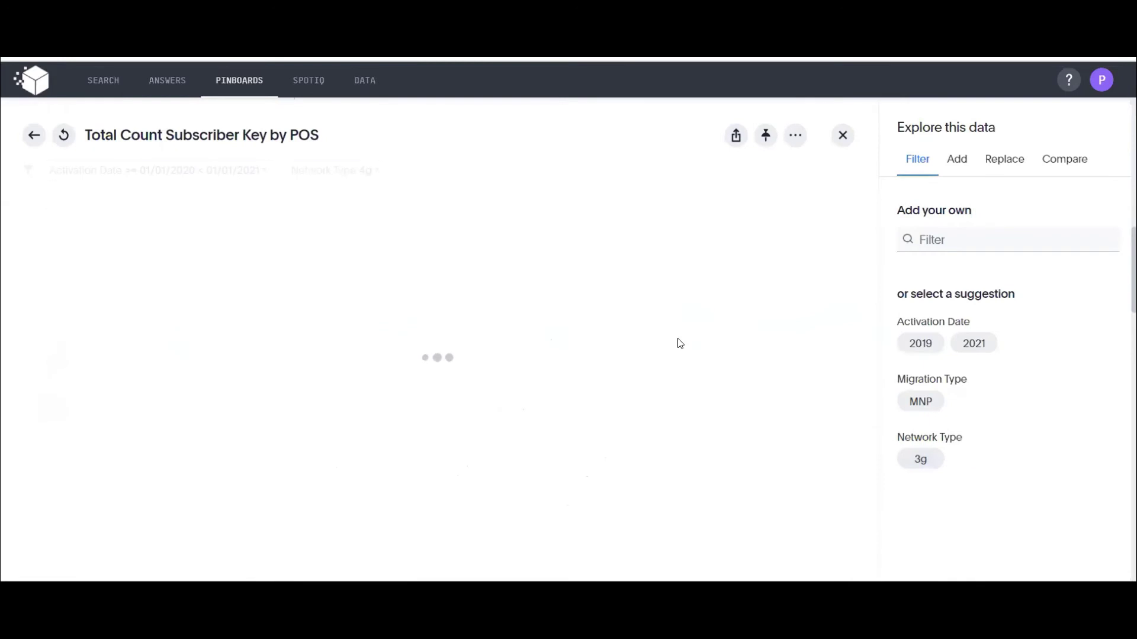
mouse_move(390, 179)
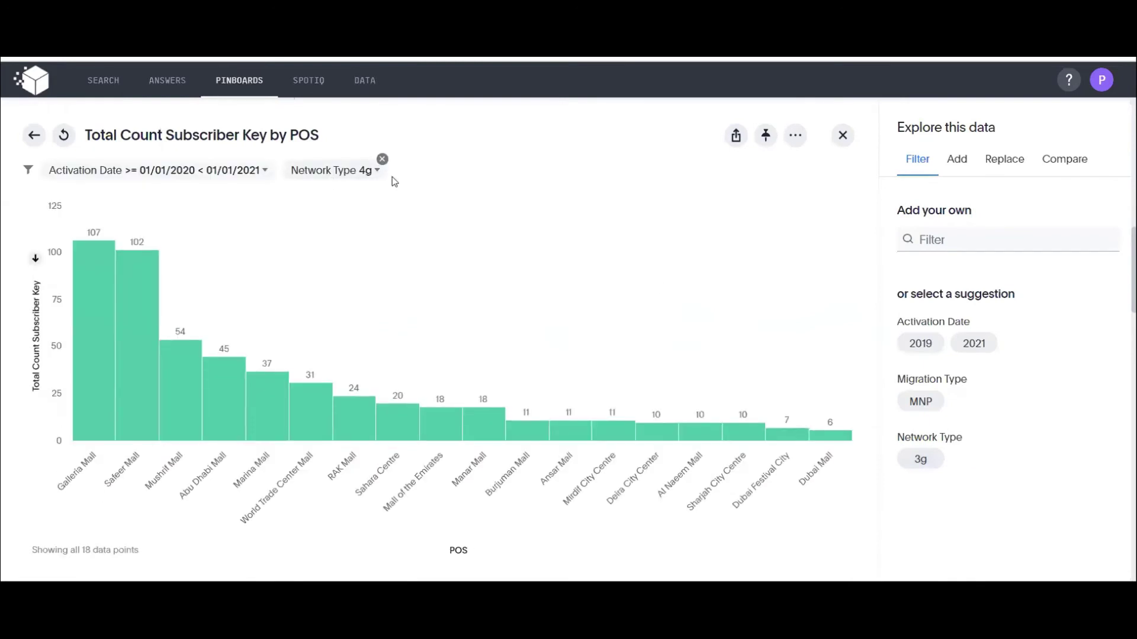
left_click(382, 159)
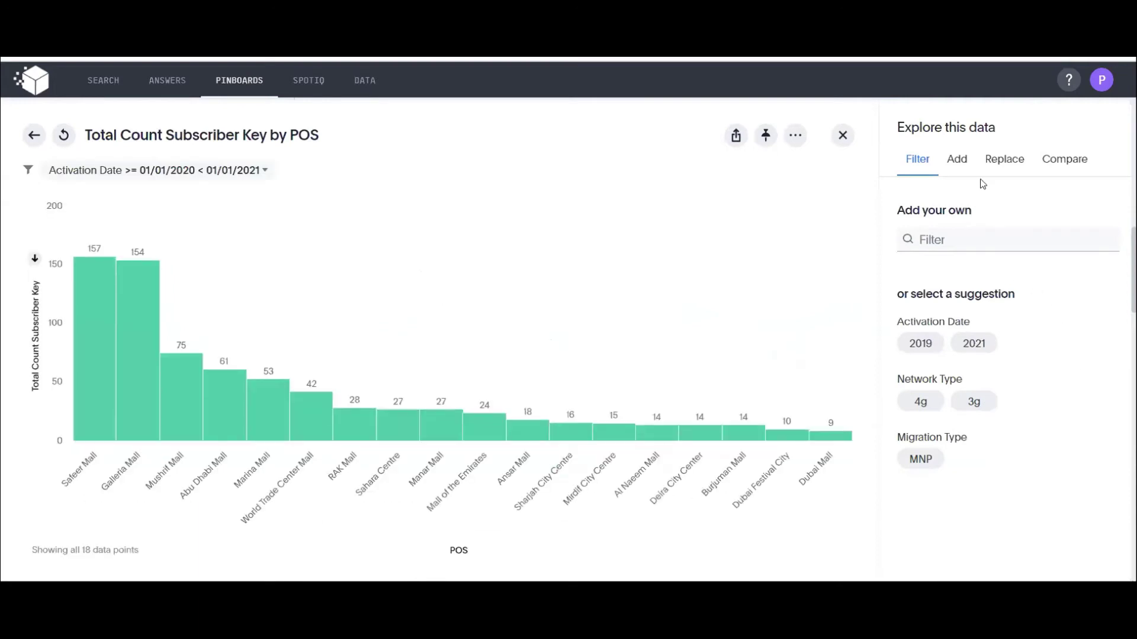
- Add the suggested Emirate attribute to the POS acquisitions chart, and revert that addition
left_click(957, 159)
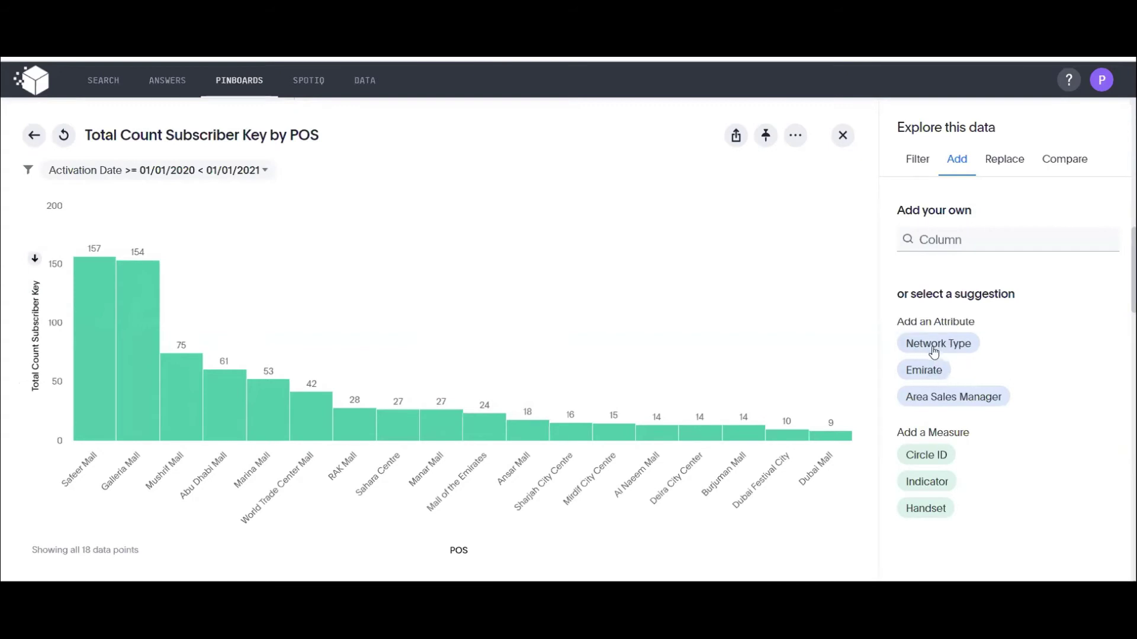
left_click(924, 375)
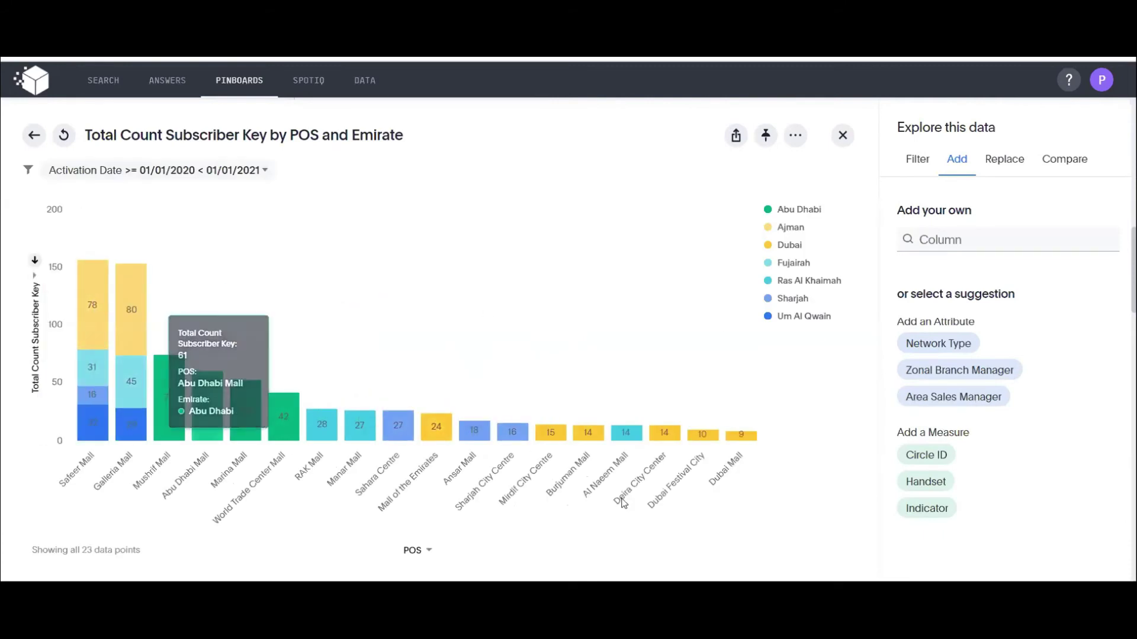
left_click(33, 135)
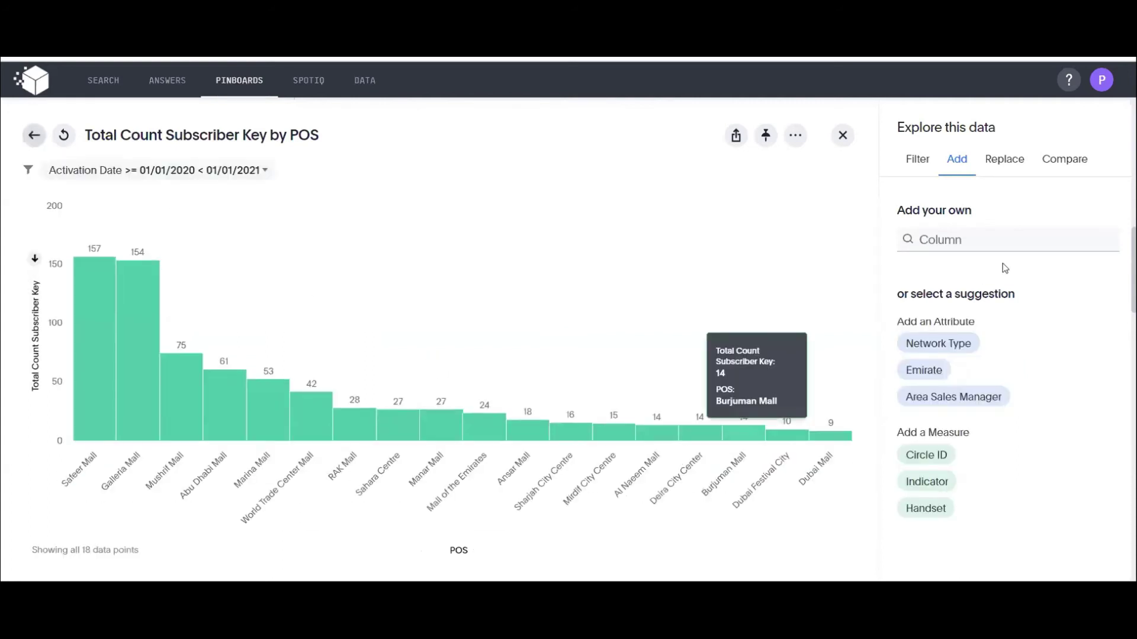
- Add the Network Type attribute to the POS acquisitions chart and open the options for replacing a column
left_click(941, 343)
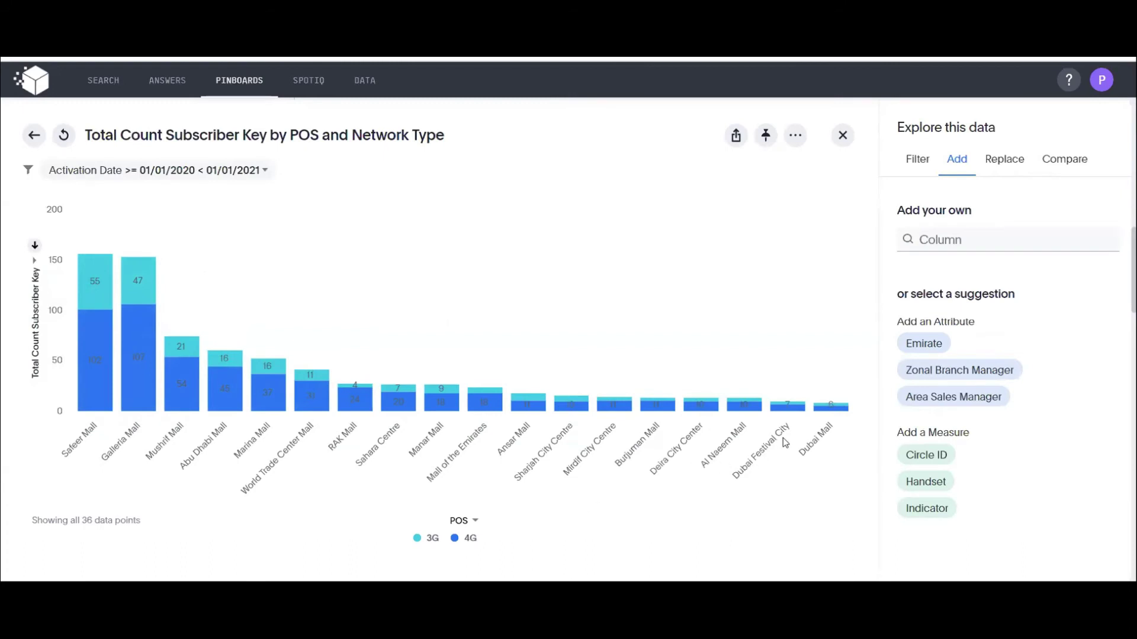
scroll(1010, 211, "up", 2)
left_click(1004, 231)
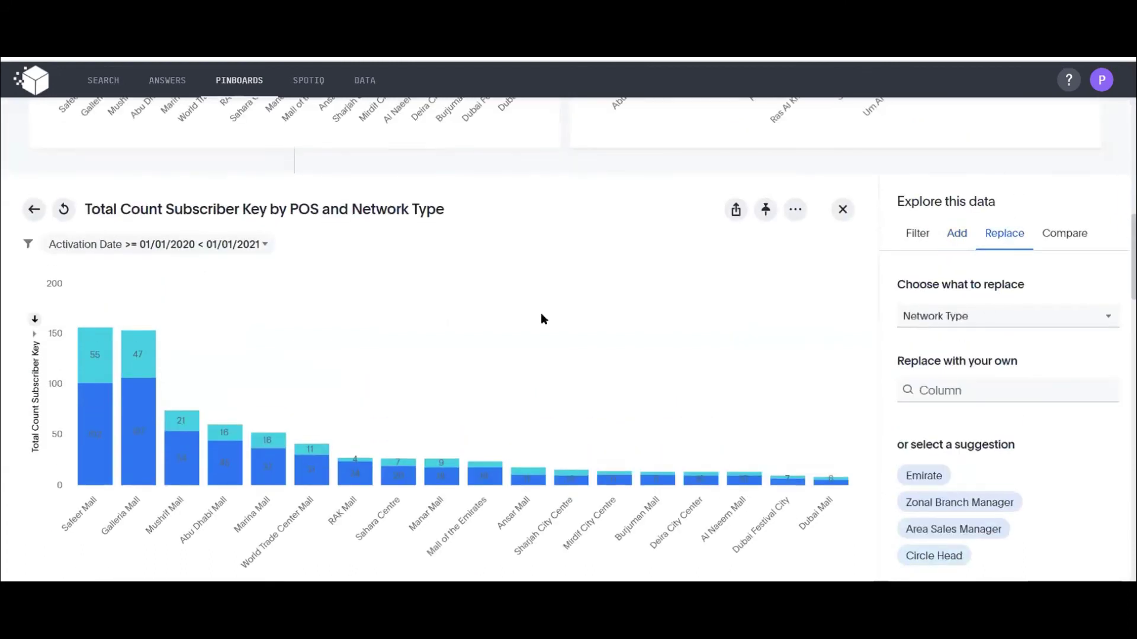
- Replace the POS column with Emirate in the explored subscriber chart, keeping the breakdown by Network Type
scroll(544, 320, "down", 2)
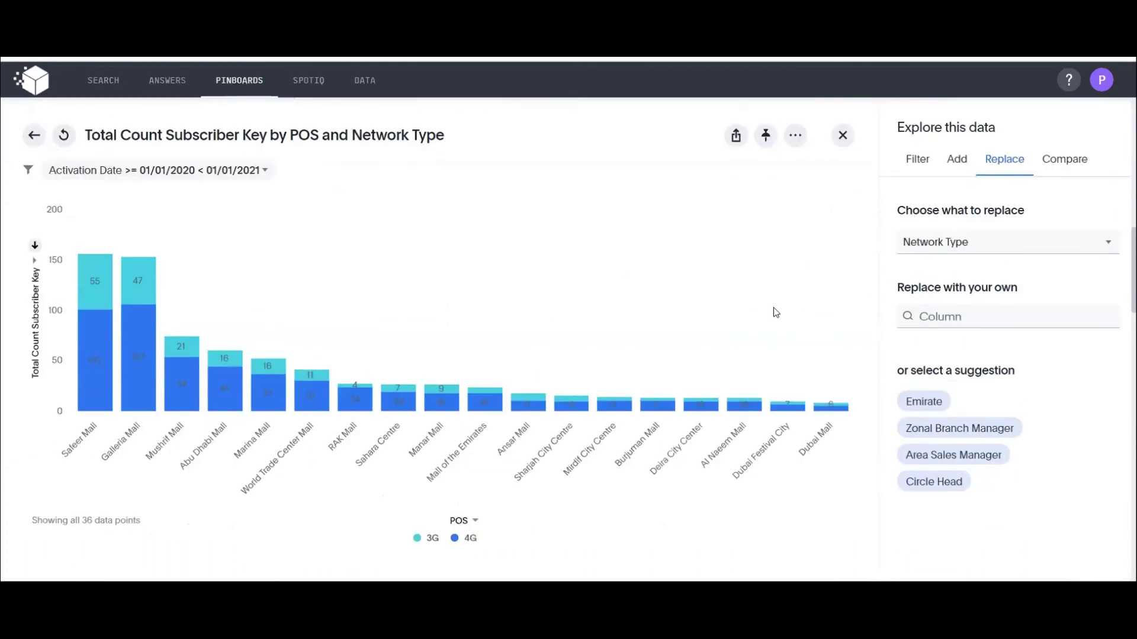
scroll(773, 308, "down", 2)
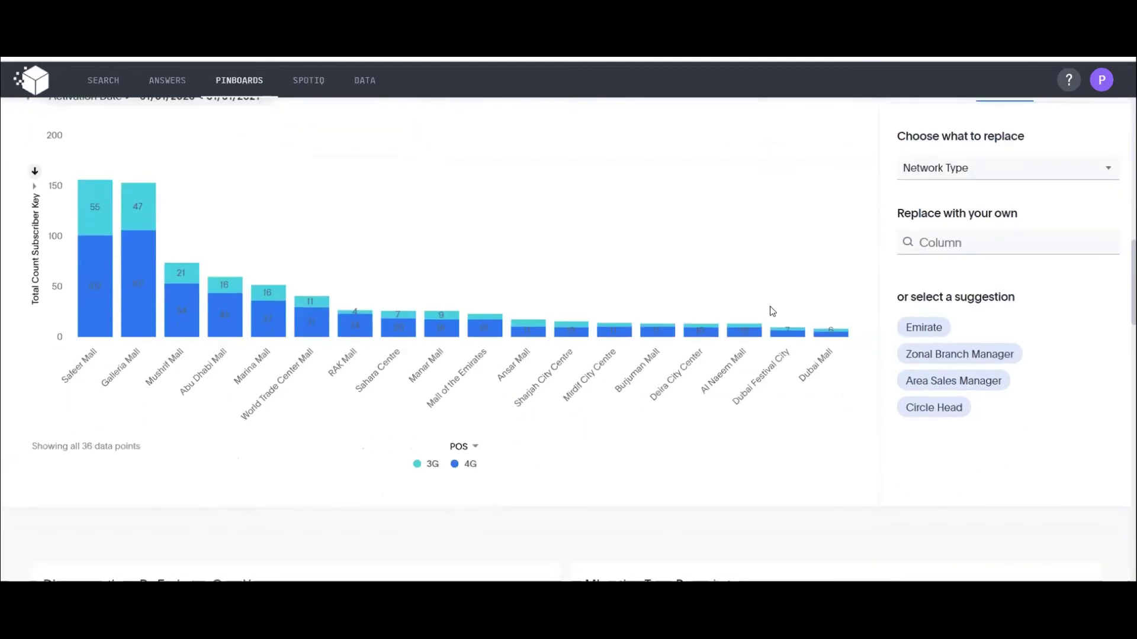
left_click(1073, 174)
left_click(934, 229)
left_click(940, 244)
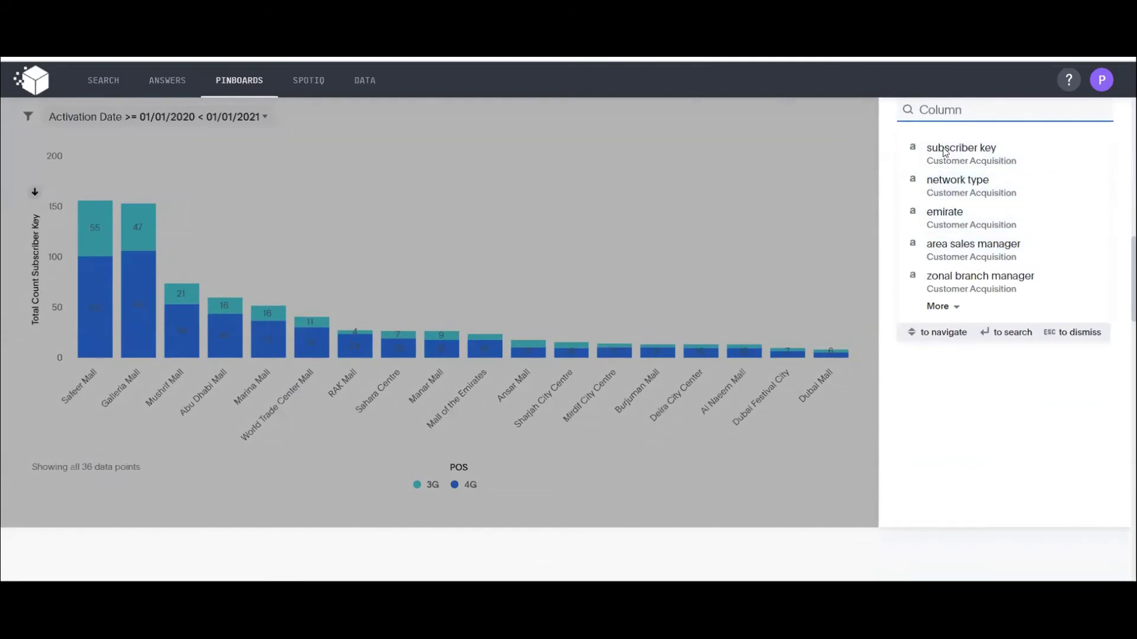
scroll(941, 196, "up", 4)
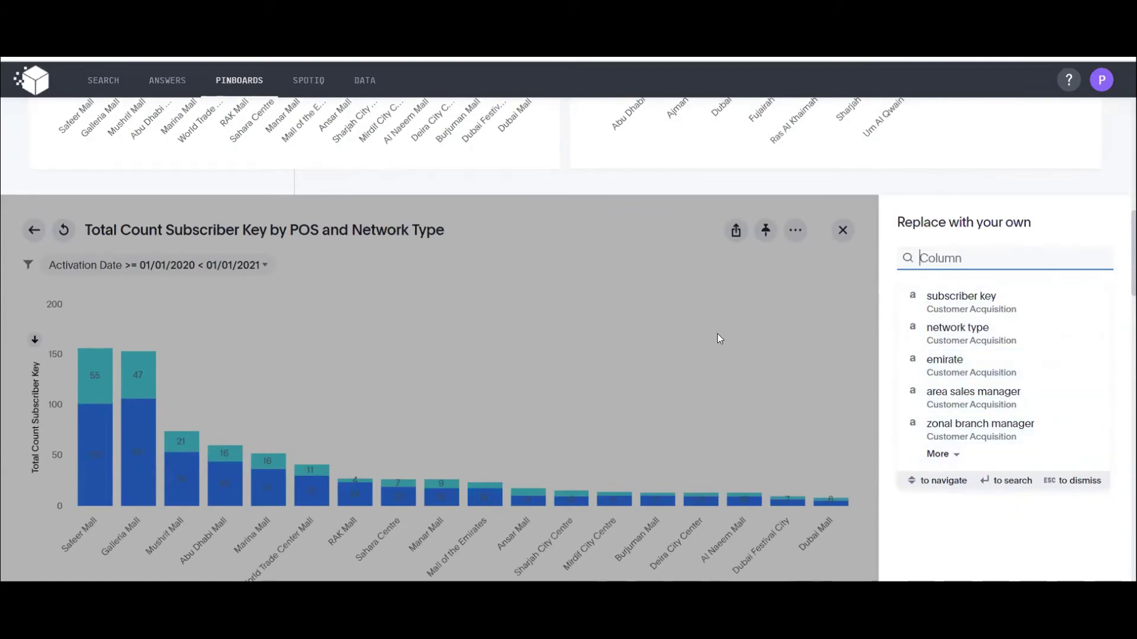
scroll(829, 314, "down", 2)
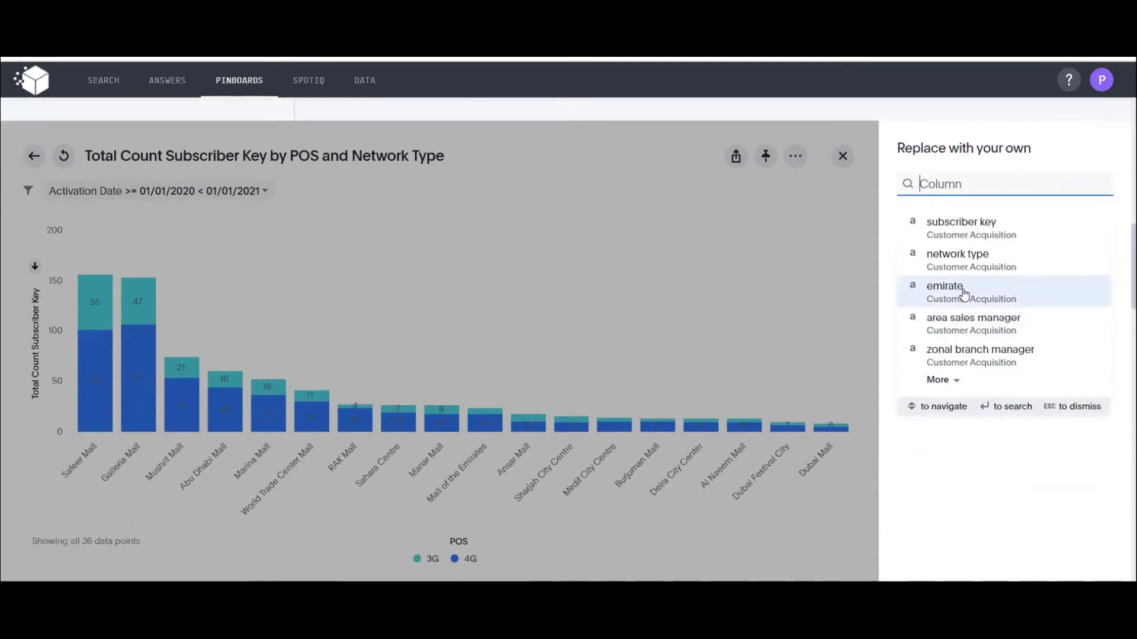
left_click(962, 290)
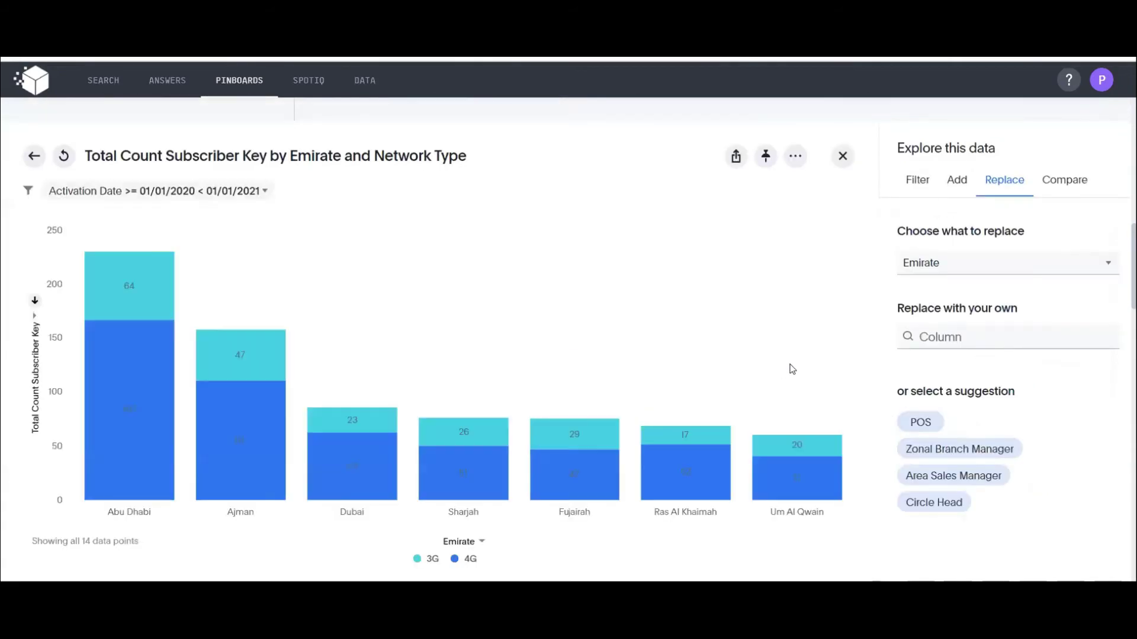
mouse_move(167, 347)
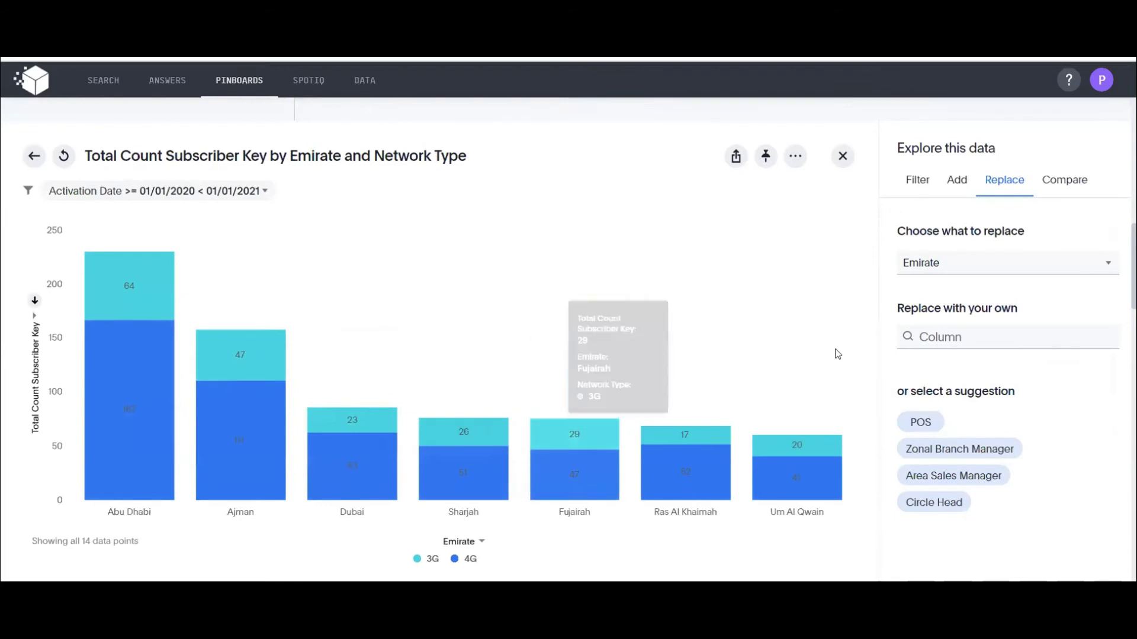
- Compare the Network Type values 3G and 4G in the explored subscriber data
left_click(1056, 188)
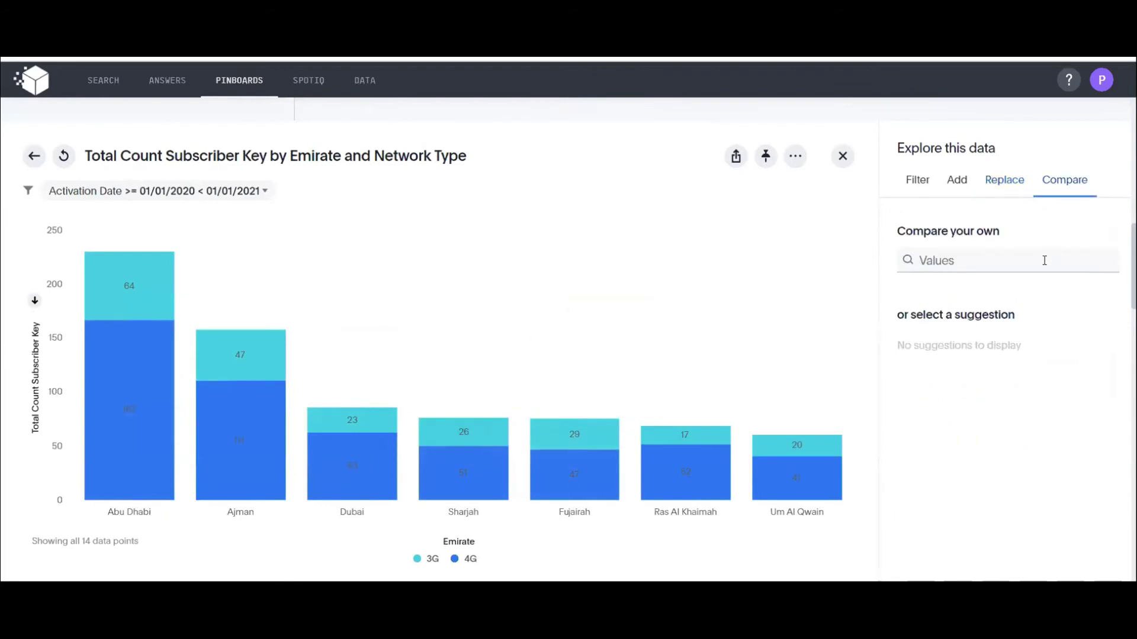
left_click(929, 261)
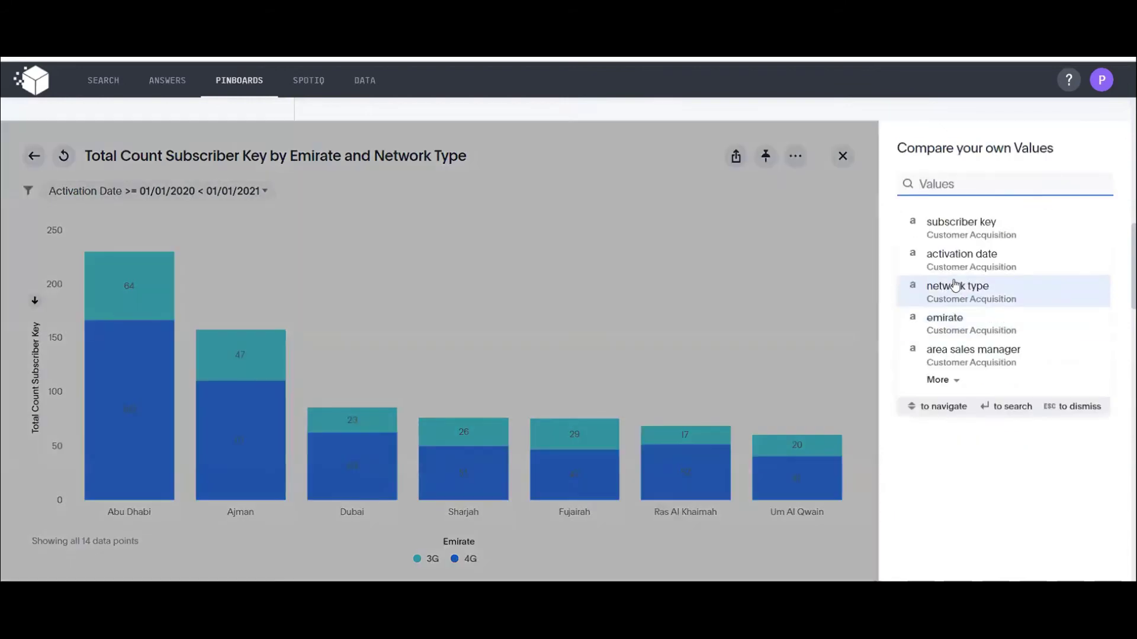
left_click(943, 292)
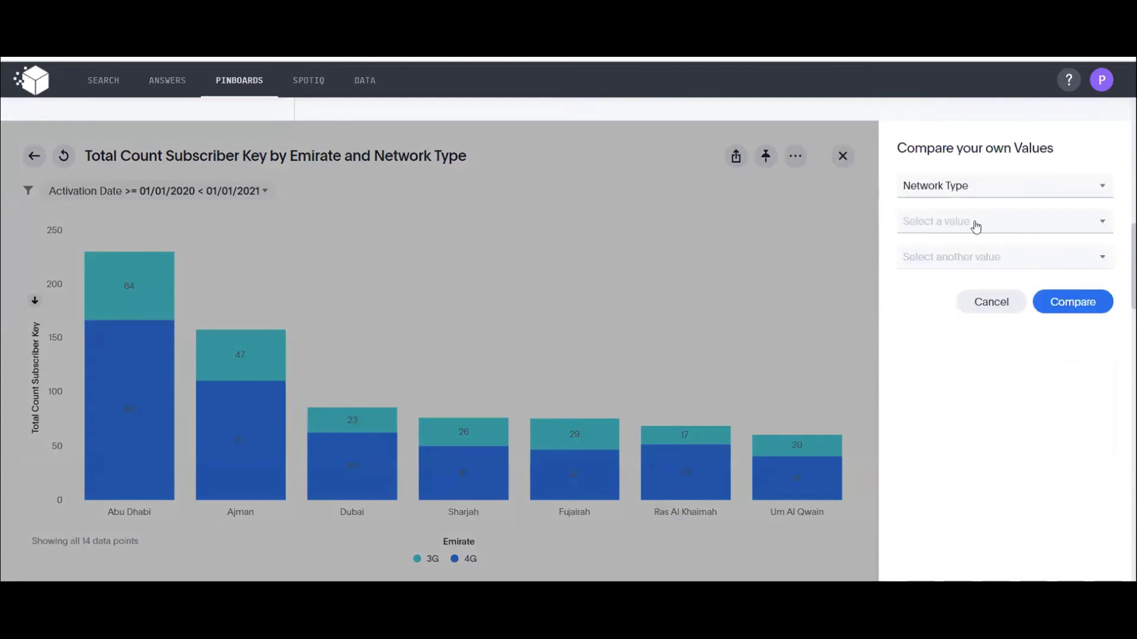
left_click(977, 223)
left_click(929, 285)
left_click(976, 258)
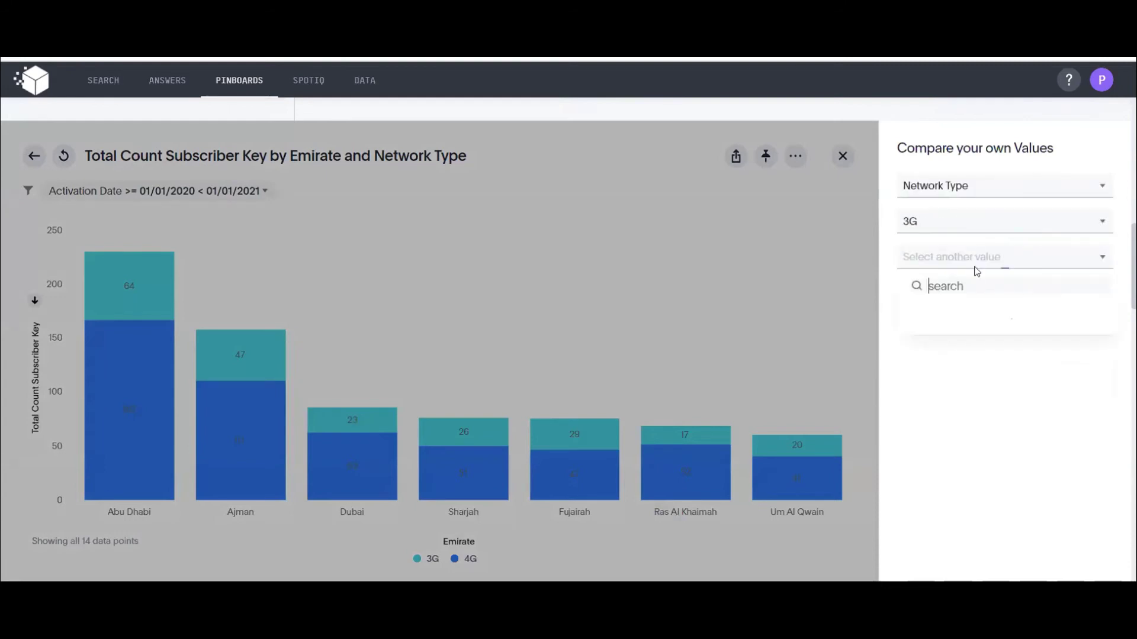
left_click(929, 325)
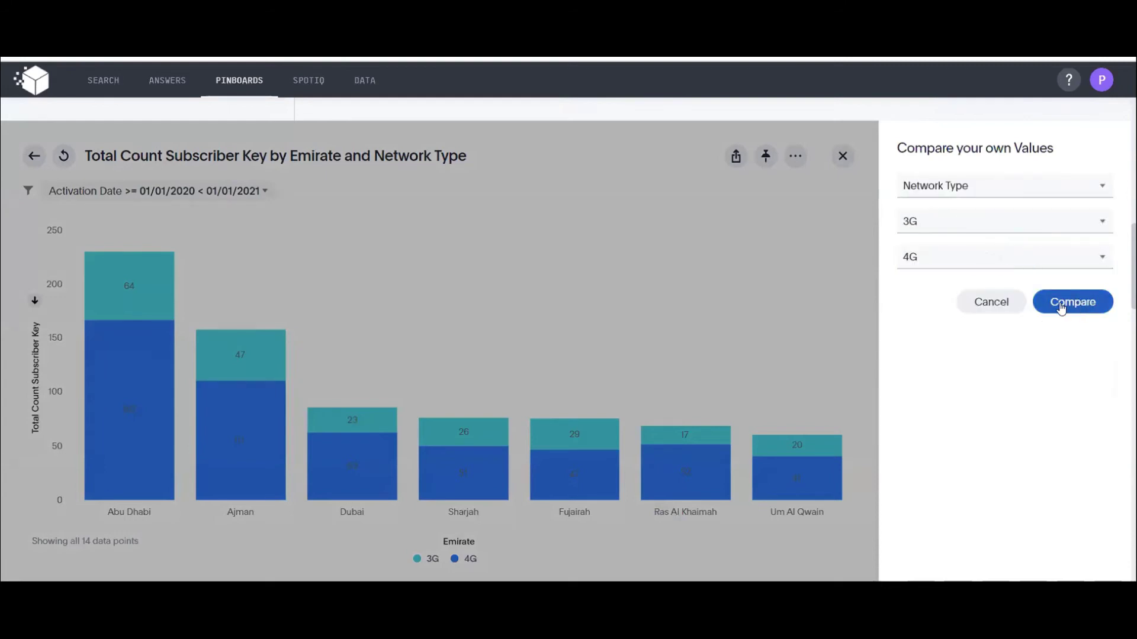
left_click(1060, 306)
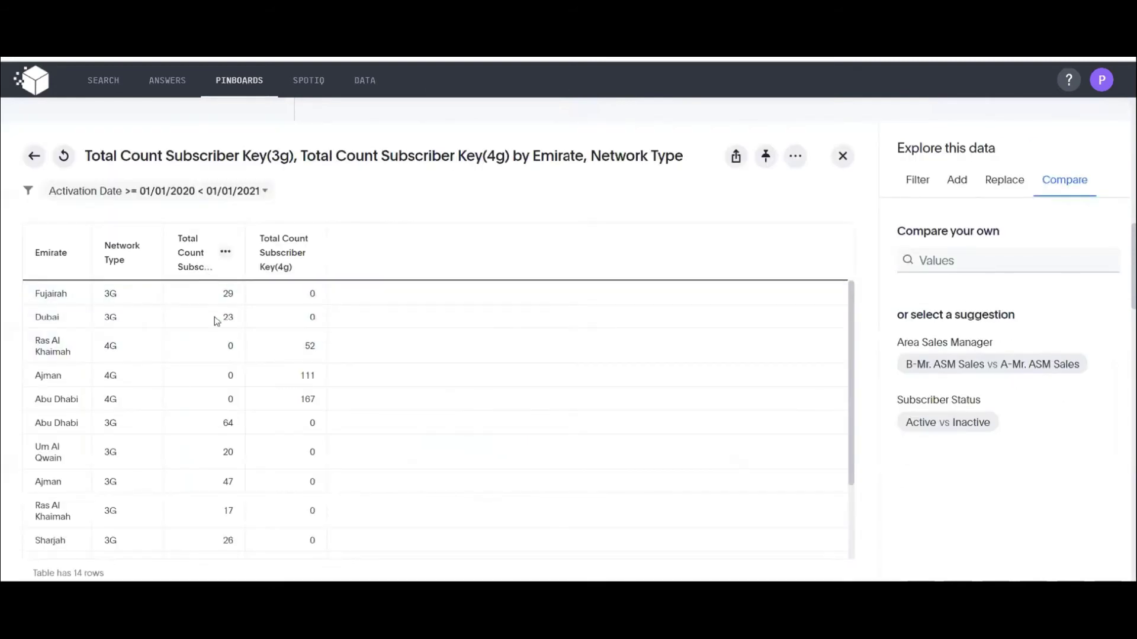
- Review the 3G versus 4G comparison table and pin it to the Marks Copy pinboard
scroll(190, 309, "down", 3)
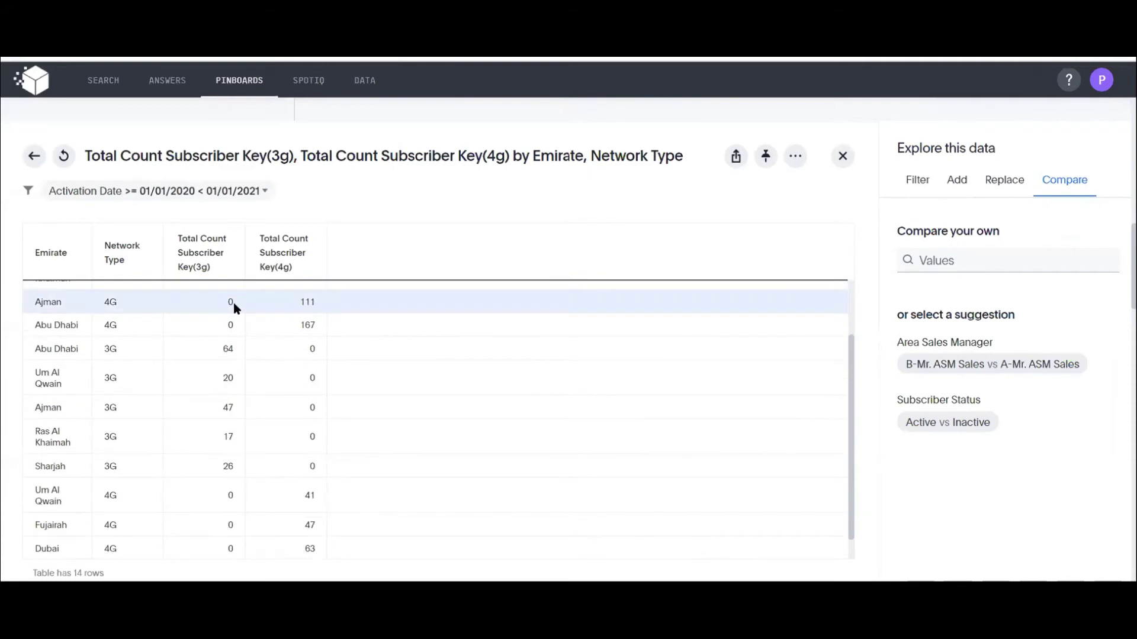
scroll(234, 303, "up", 3)
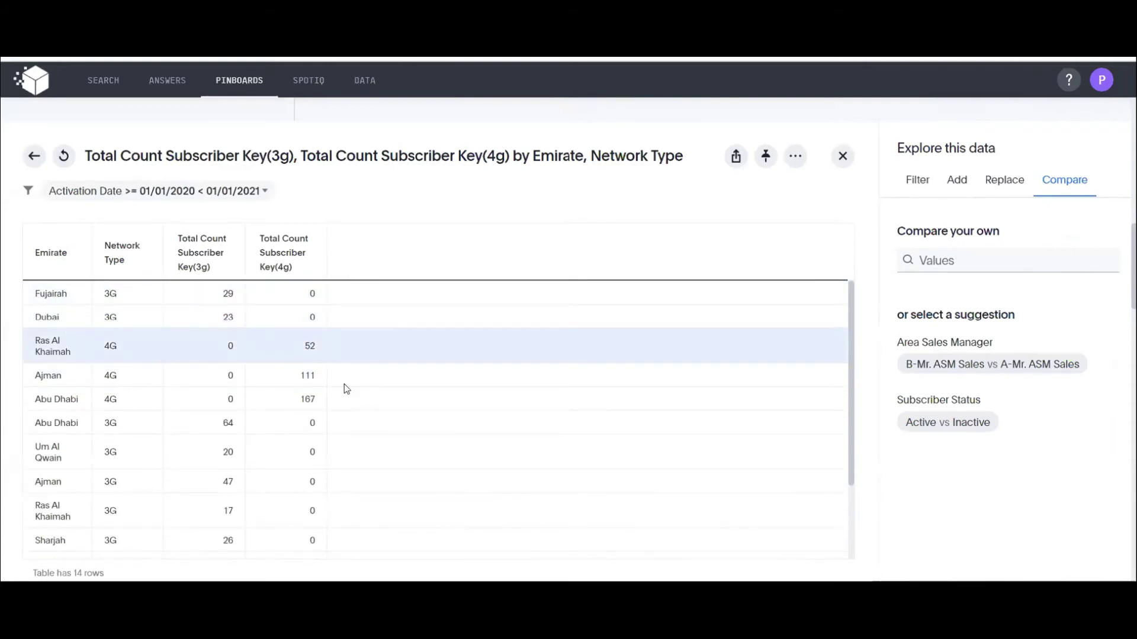
scroll(482, 373, "up", 4)
scroll(517, 358, "down", 4)
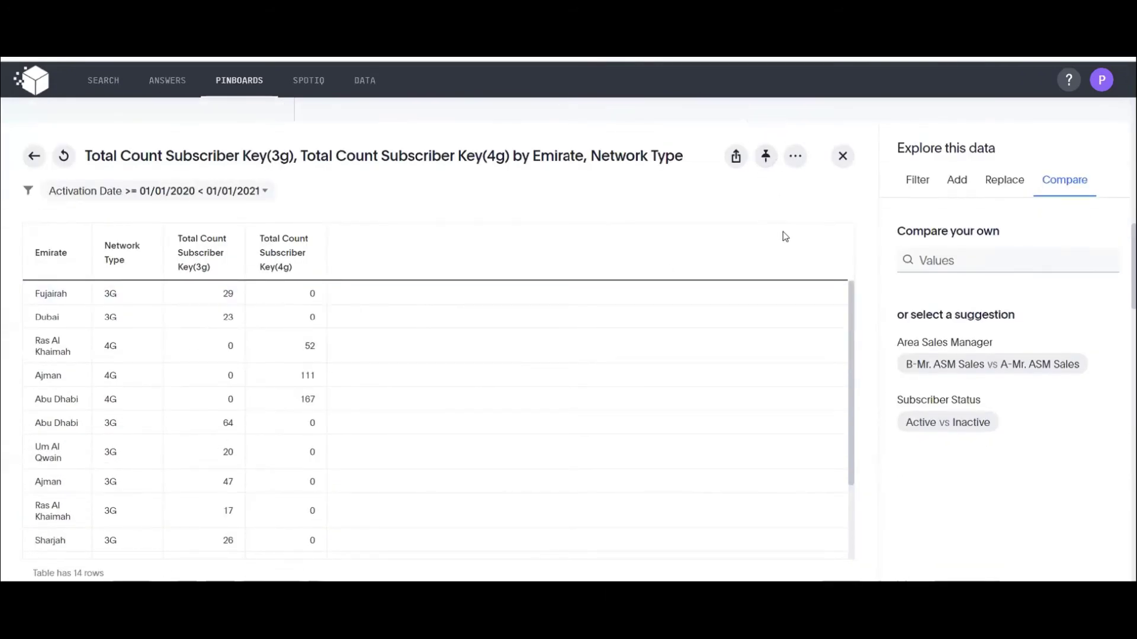
scroll(774, 223, "up", 3)
scroll(731, 246, "down", 3)
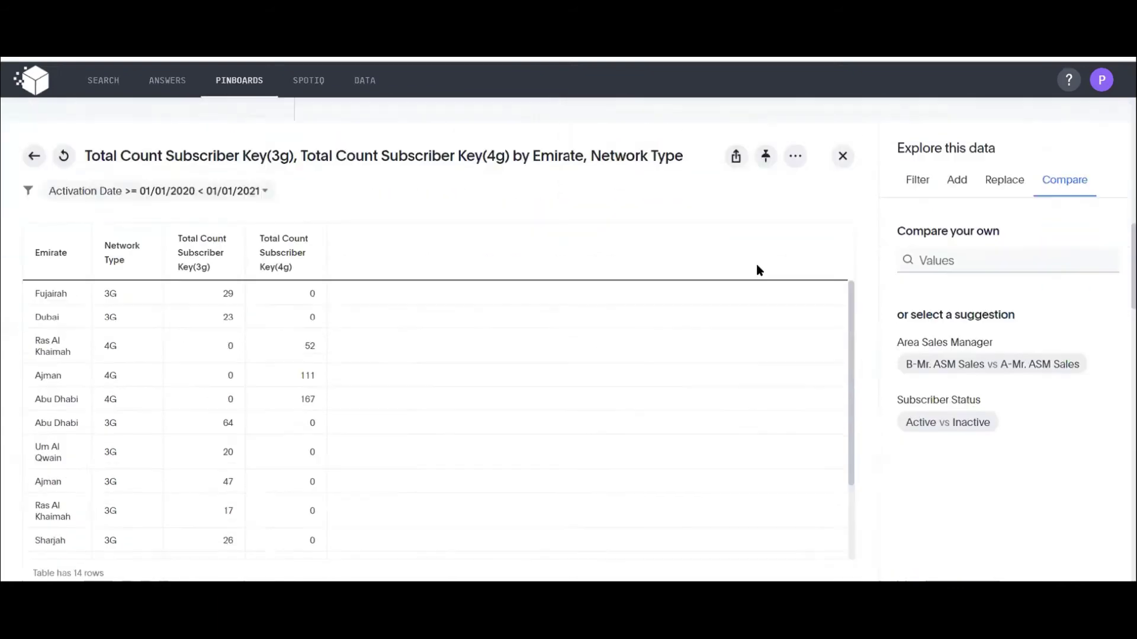
left_click(765, 157)
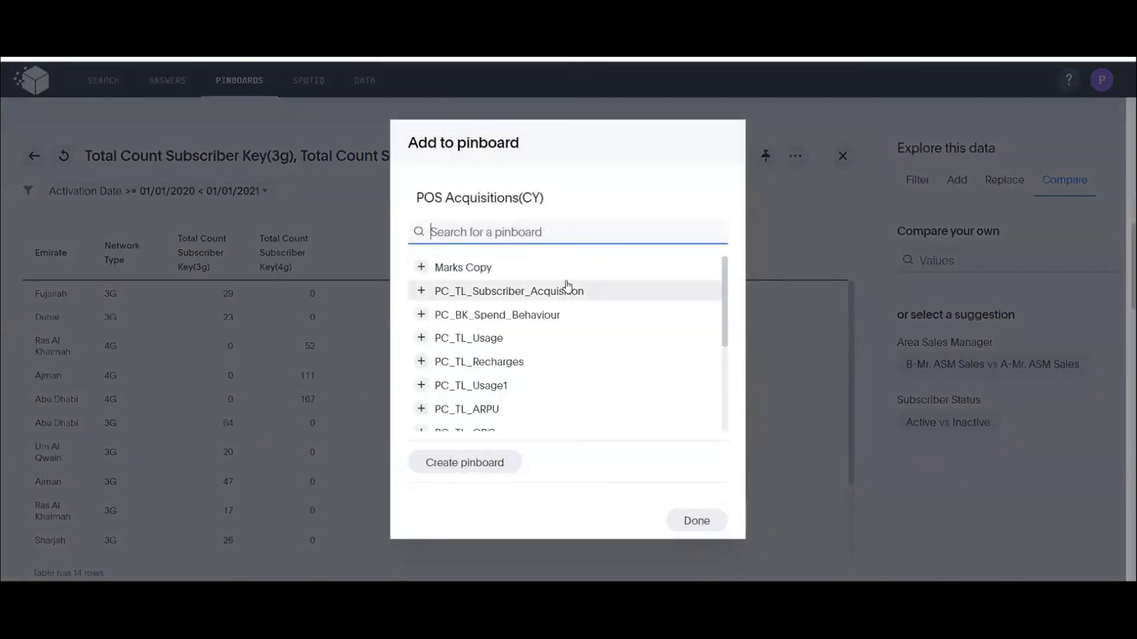
left_click(478, 267)
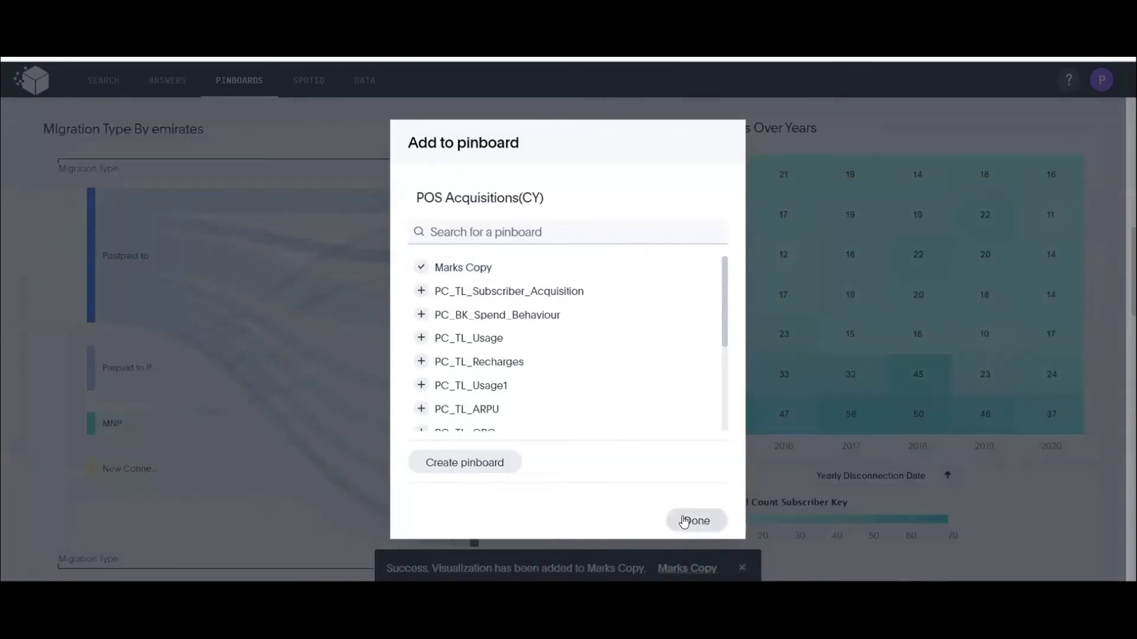
left_click(687, 521)
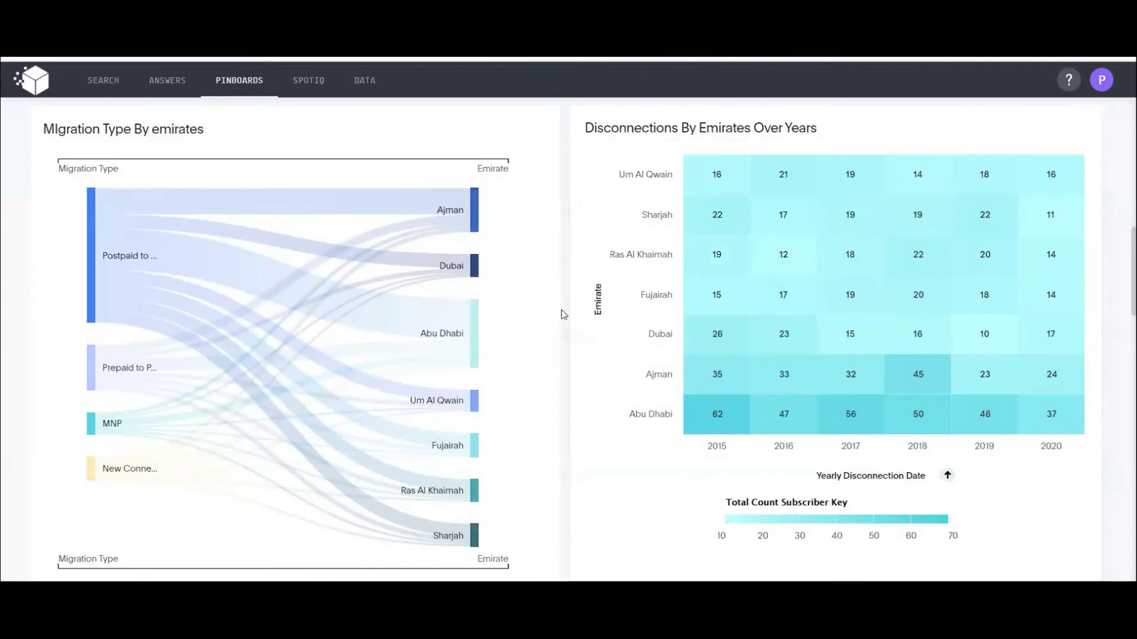
- Drill down the Galleria Mall bar of the POS Acquisitions(CY) chart by Subscriber Status
mouse_move(575, 253)
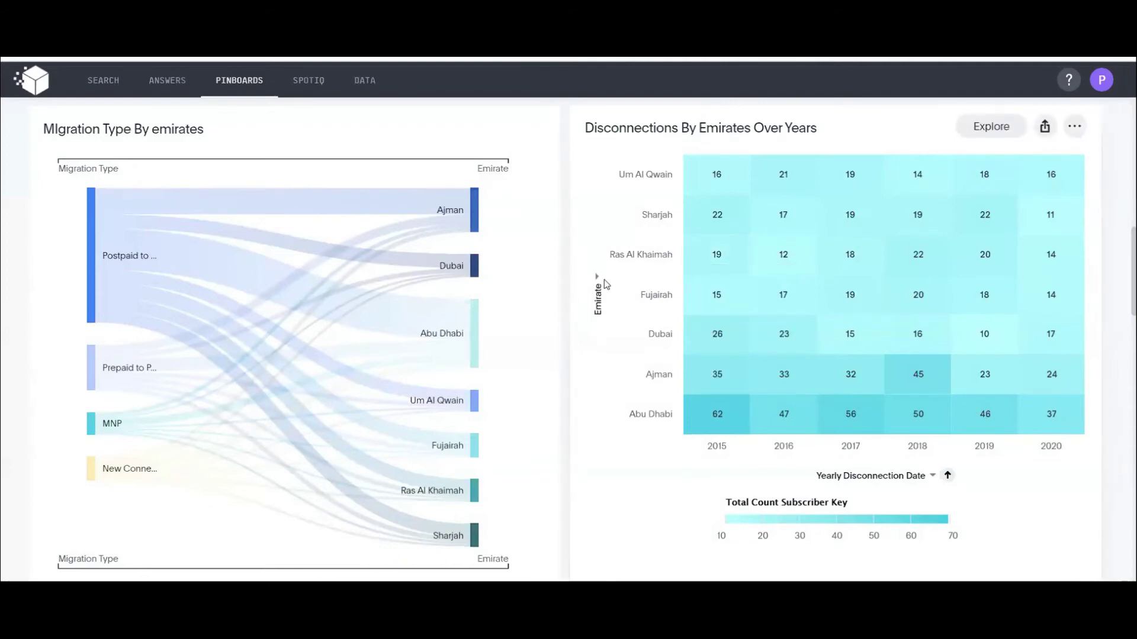
scroll(604, 281, "down", 4)
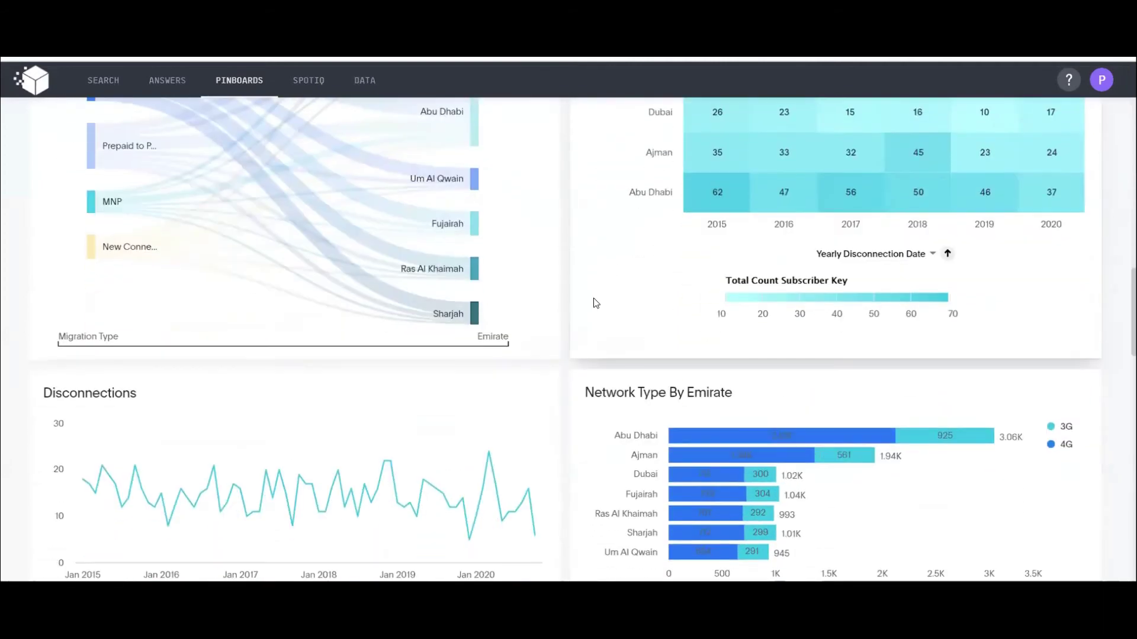
scroll(593, 297, "up", 10)
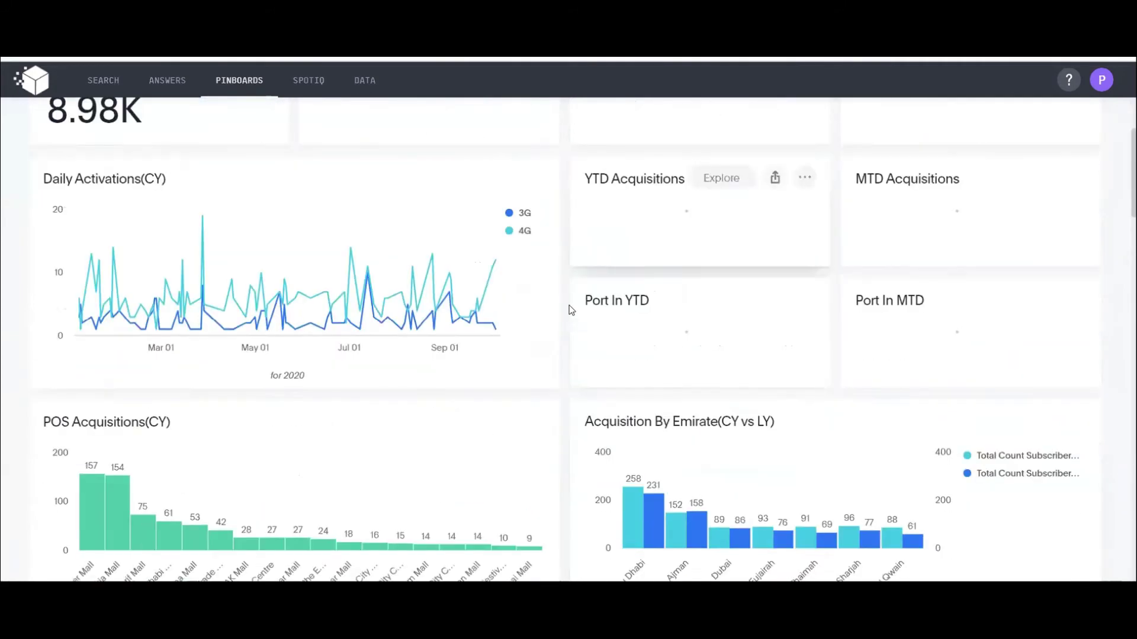
scroll(571, 311, "down", 4)
mouse_move(119, 270)
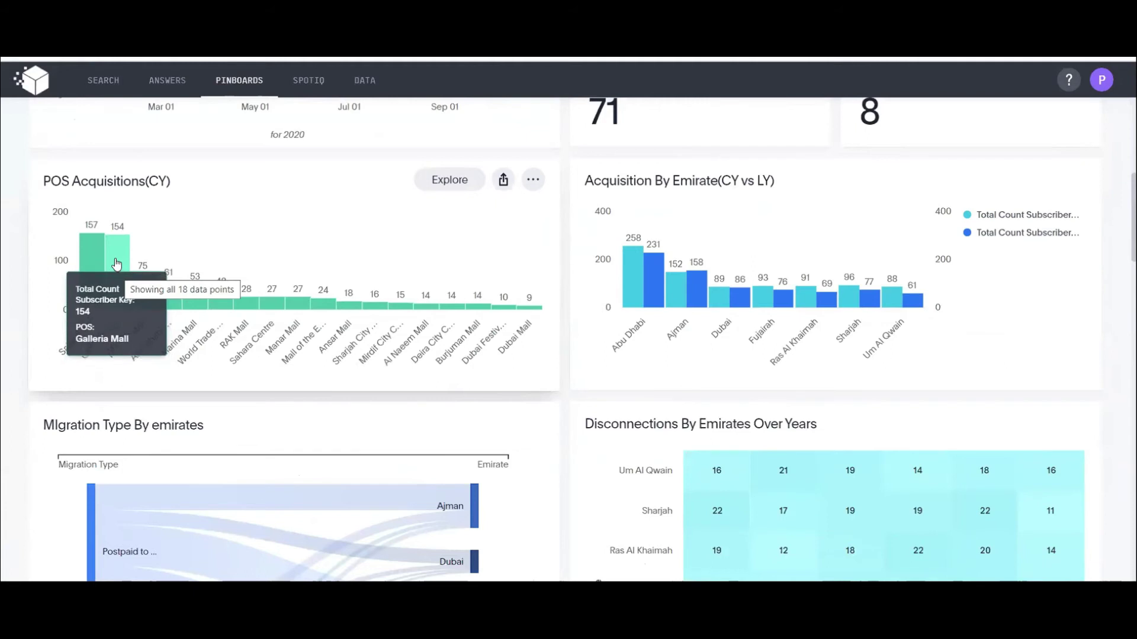
right_click(118, 262)
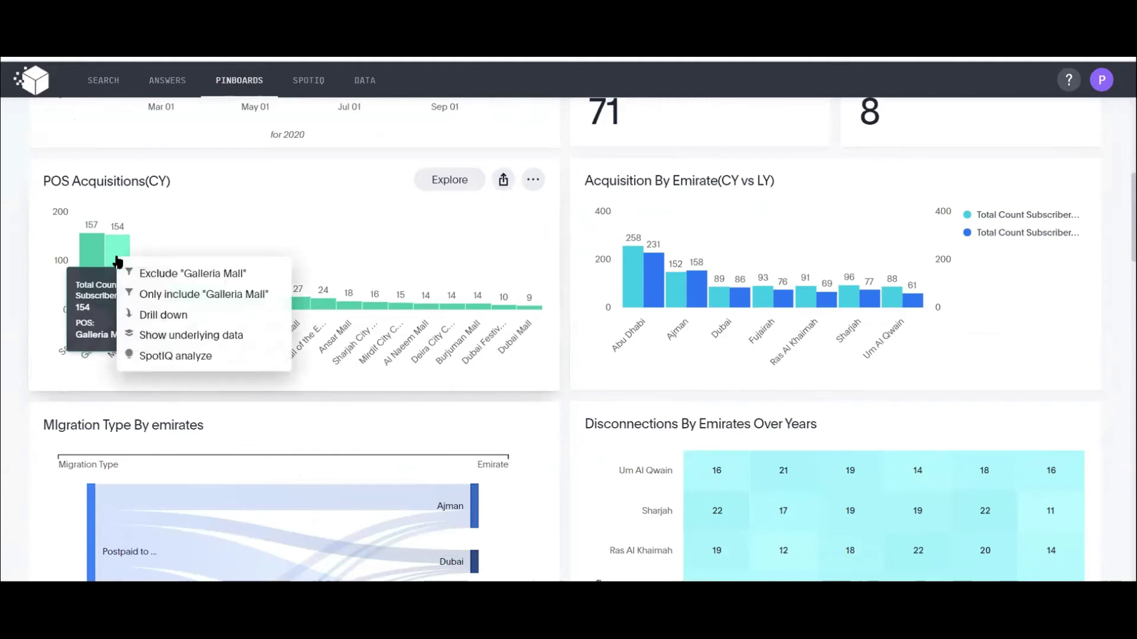
left_click(169, 321)
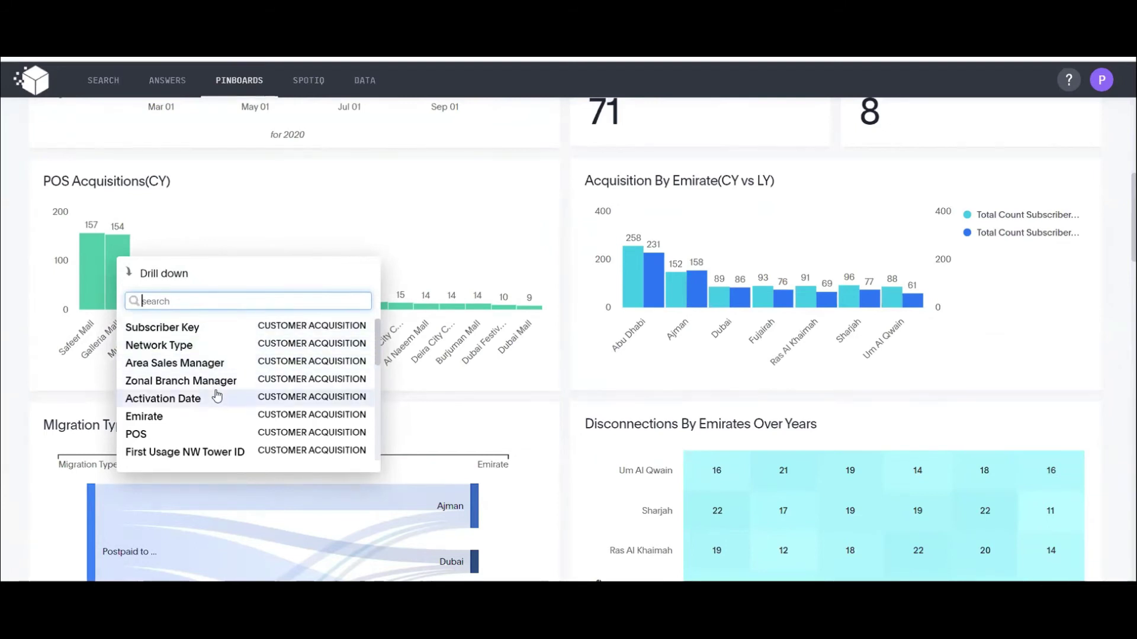
scroll(223, 400, "down", 1)
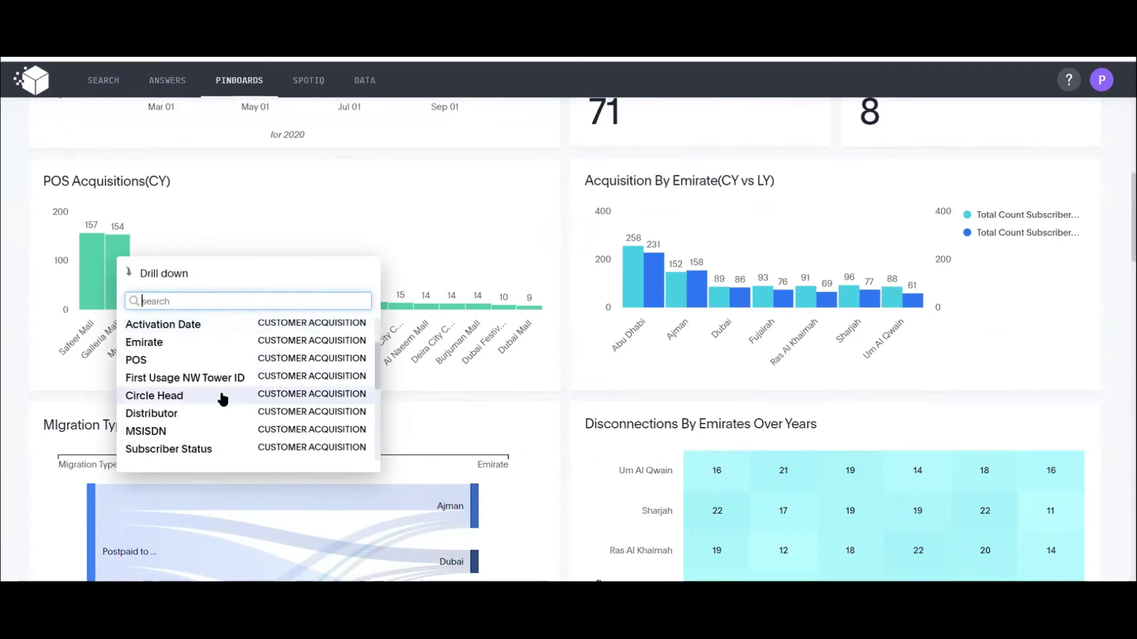
scroll(208, 397, "down", 2)
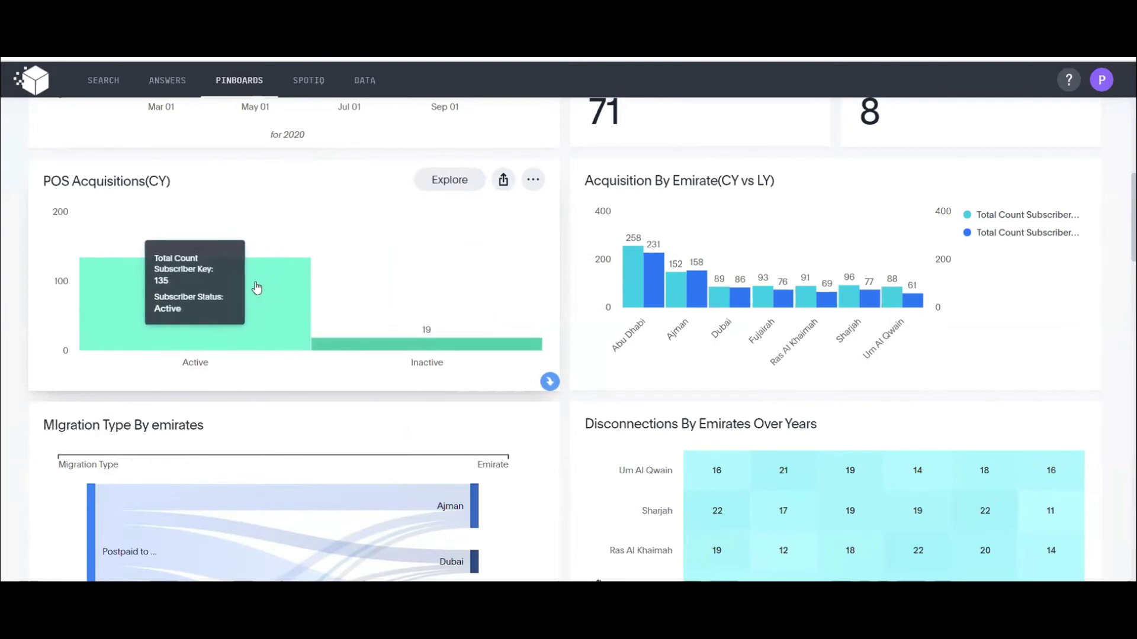
- Drill down the Active bar of the POS Acquisitions(CY) chart by Region
right_click(256, 286)
left_click(281, 340)
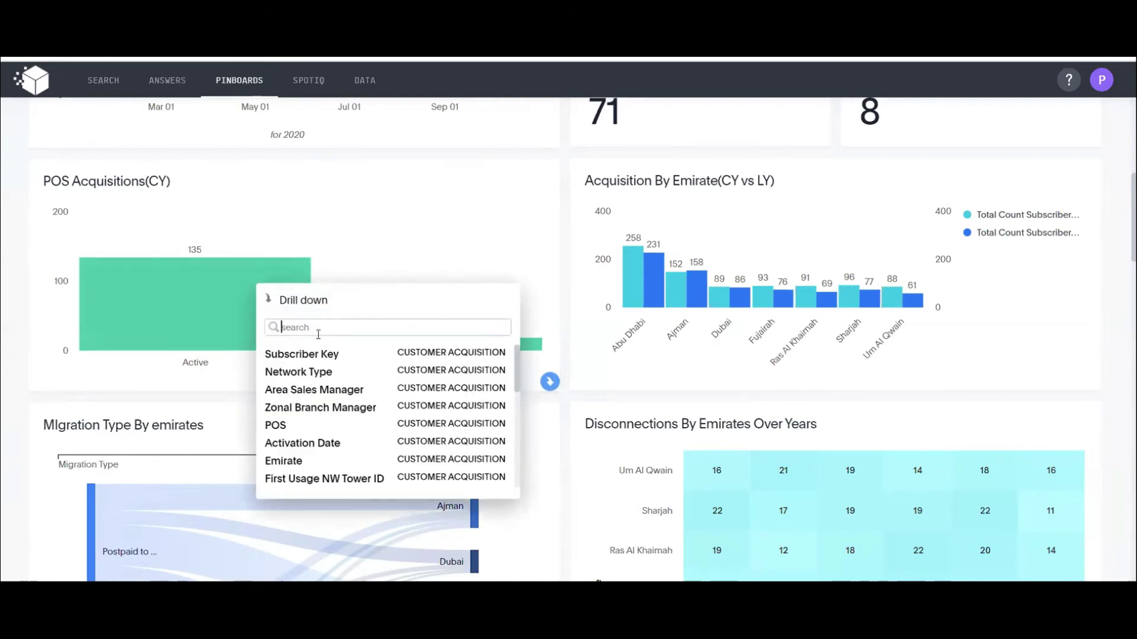
scroll(353, 396, "down", 3)
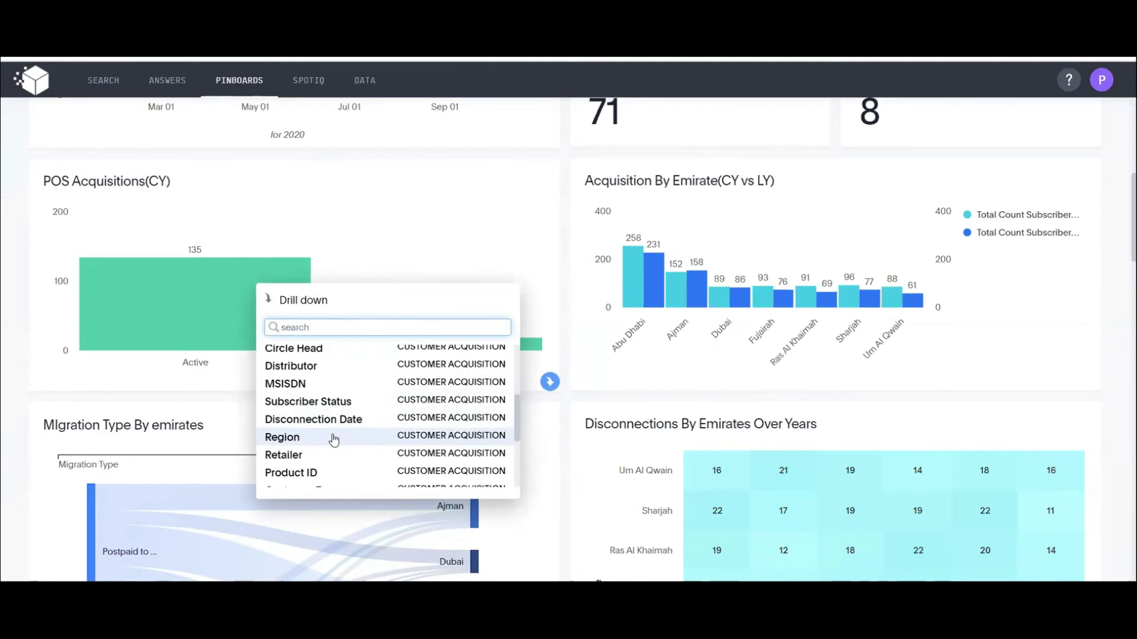
left_click(334, 438)
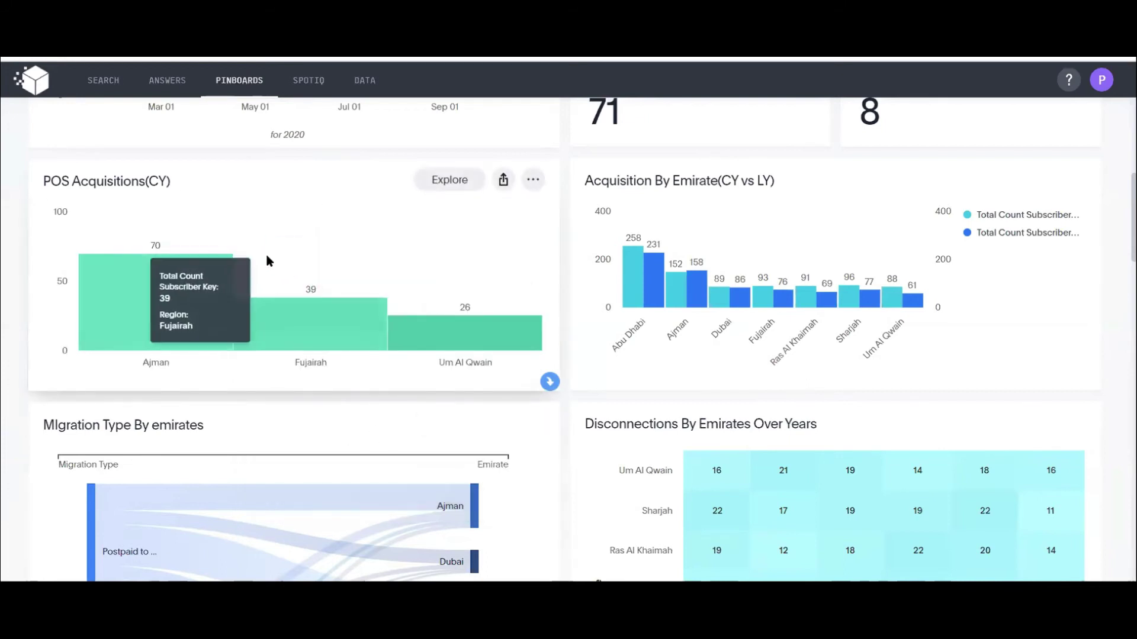
mouse_move(237, 288)
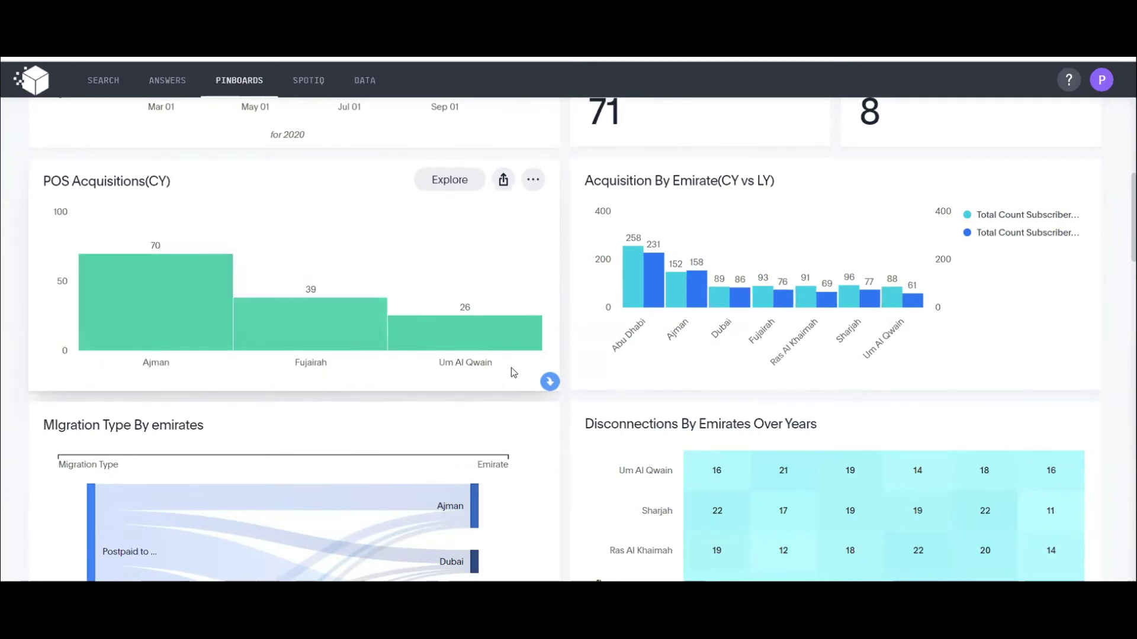
- Start a new schedule for the Marks Copy pinboard from its schedule management page
scroll(499, 334, "up", 4)
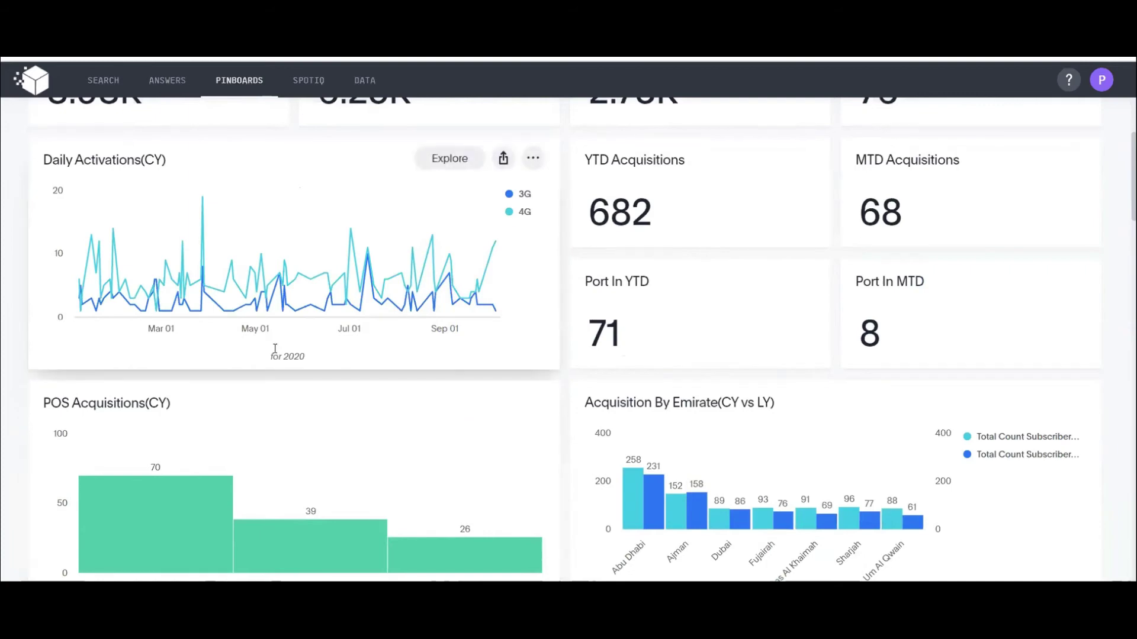
scroll(259, 339, "up", 4)
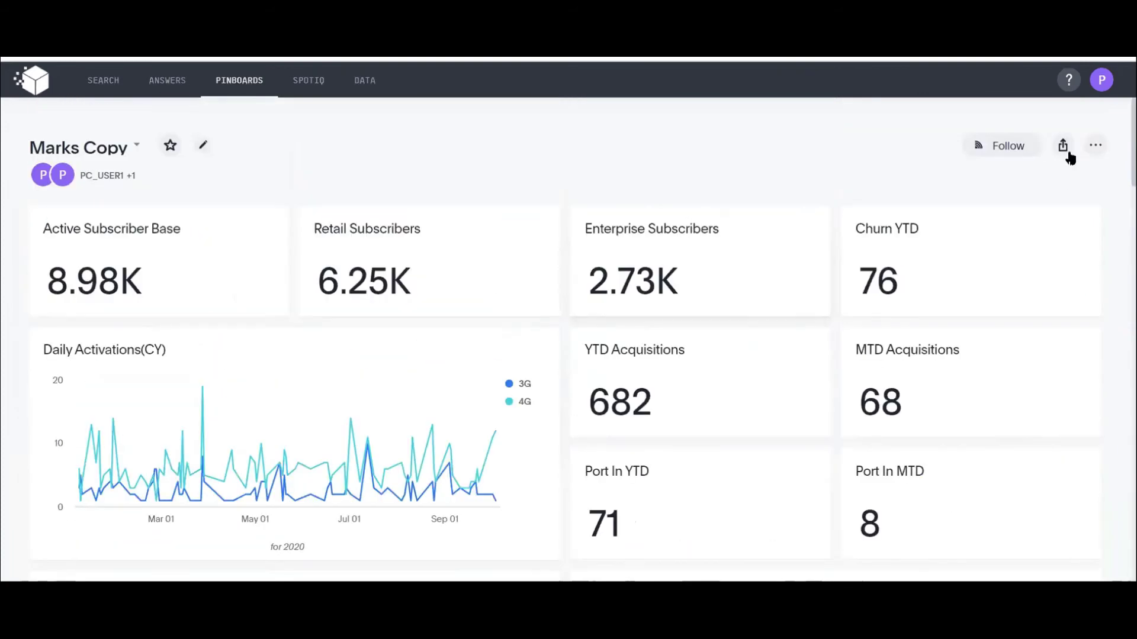
left_click(1096, 148)
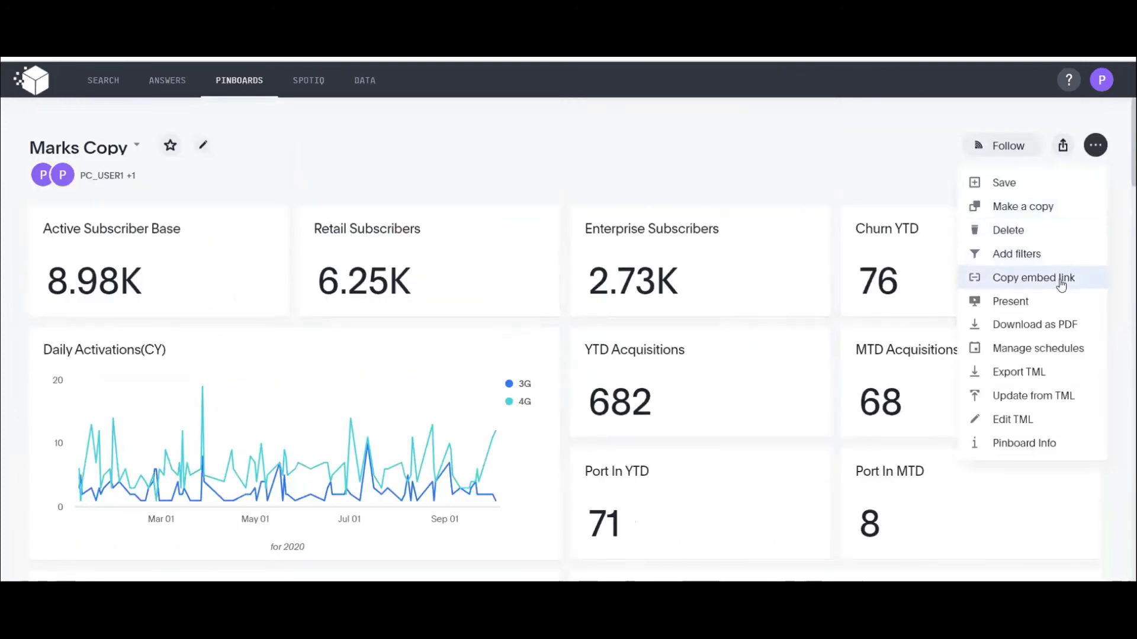
left_click(1042, 351)
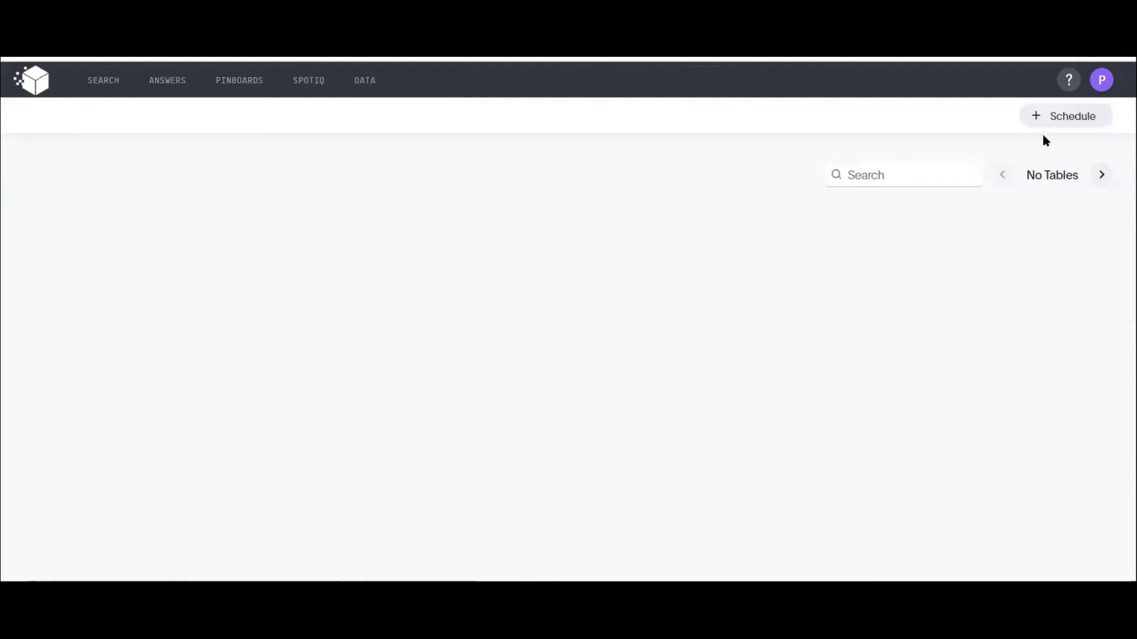
left_click(1053, 116)
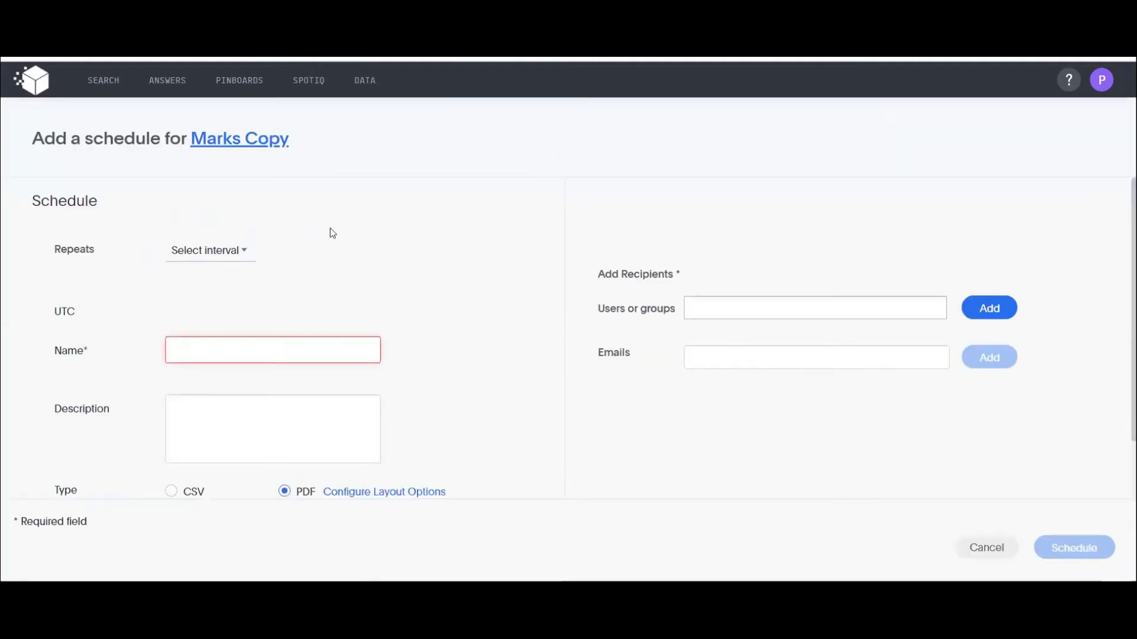
scroll(305, 229, "down", 1)
scroll(305, 230, "up", 1)
- Set the schedule to repeat Daily on Every day
left_click(243, 252)
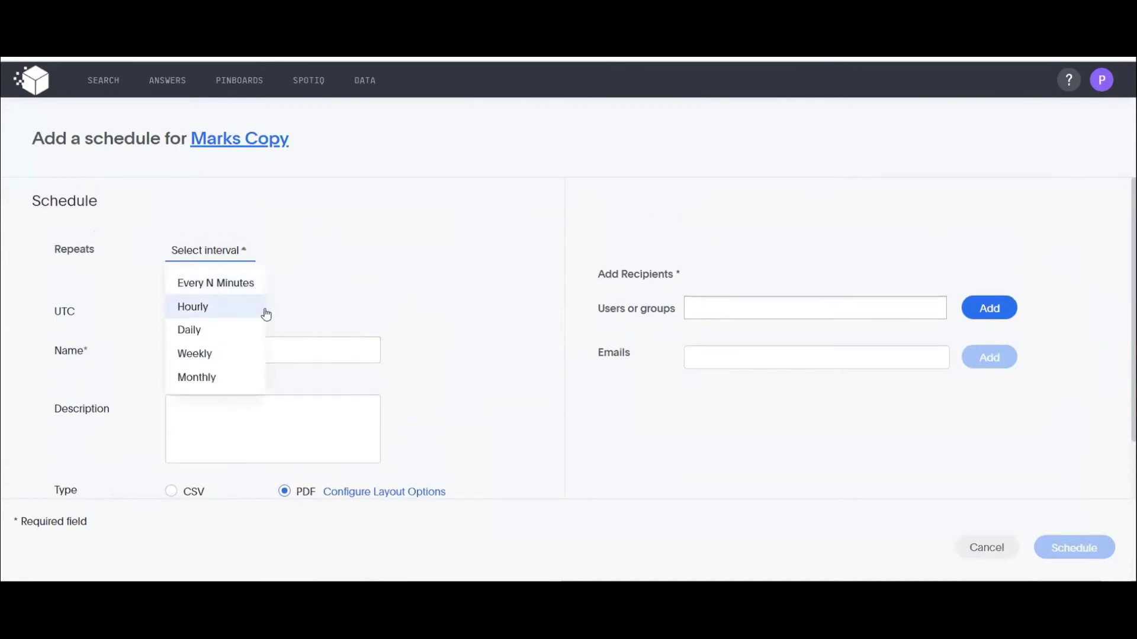
left_click(218, 330)
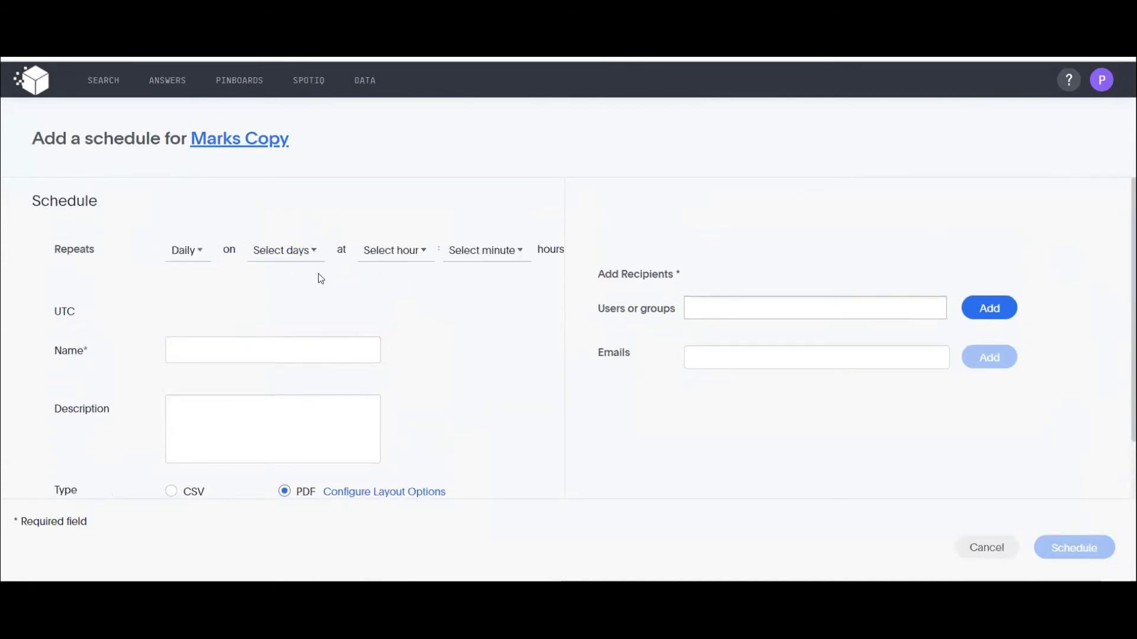
left_click(308, 252)
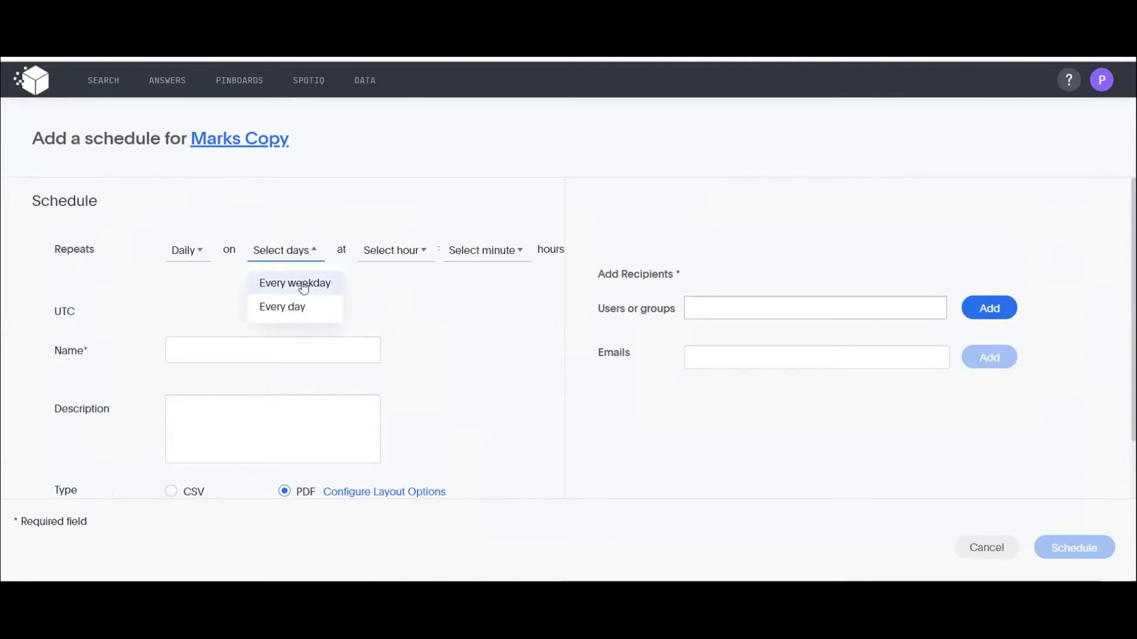
left_click(303, 284)
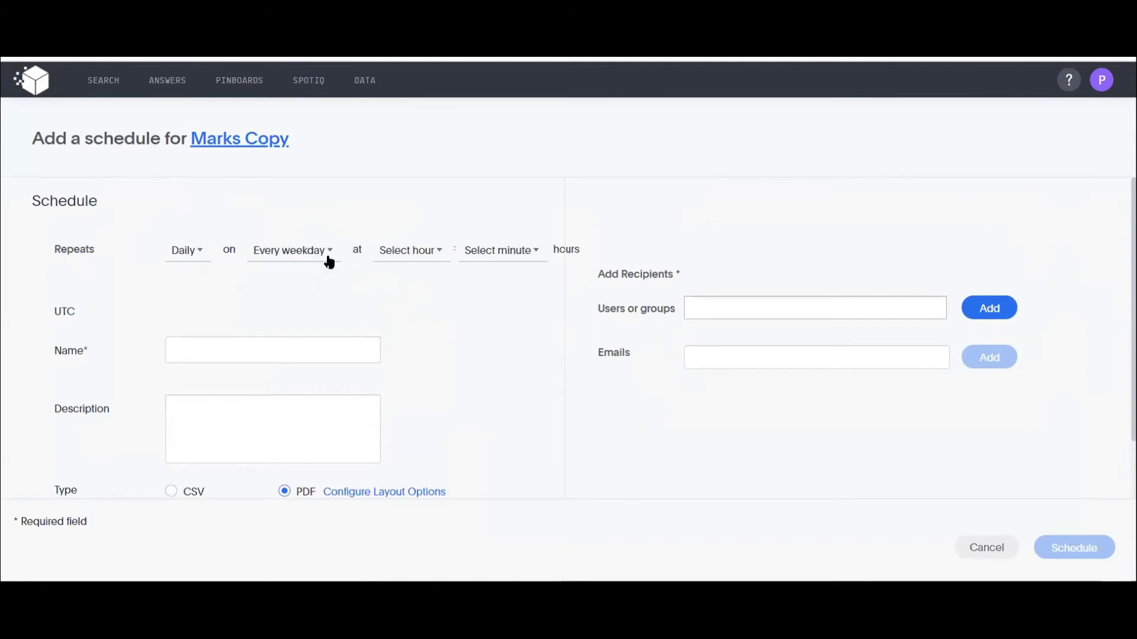
left_click(325, 256)
left_click(303, 308)
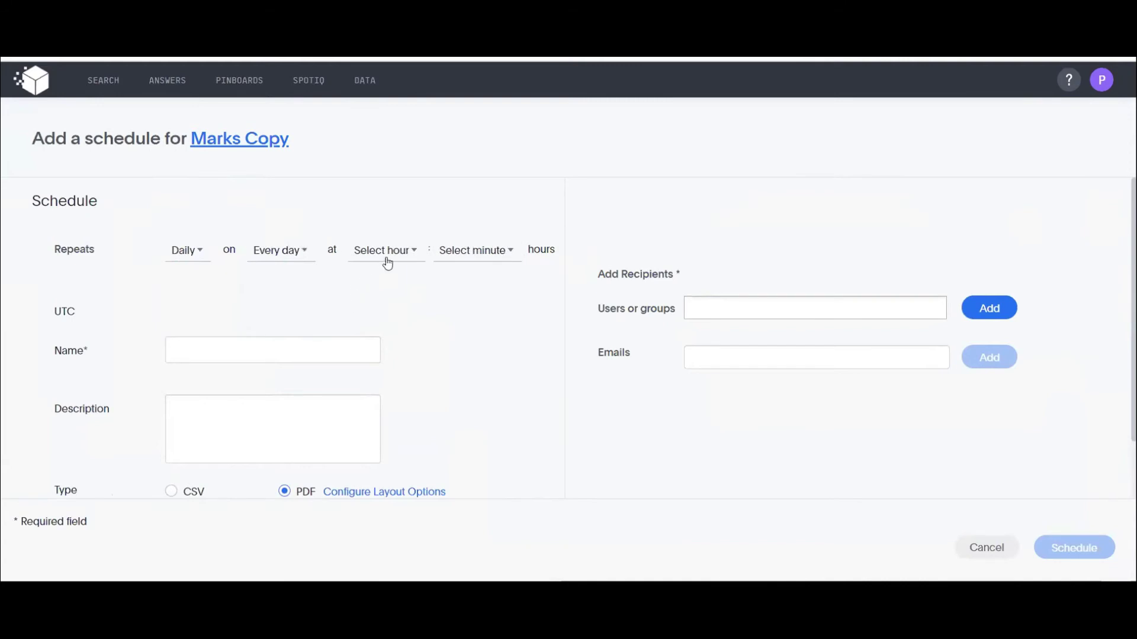
- Set the schedule's run time to 11:15 hours
left_click(413, 252)
scroll(362, 385, "down", 4)
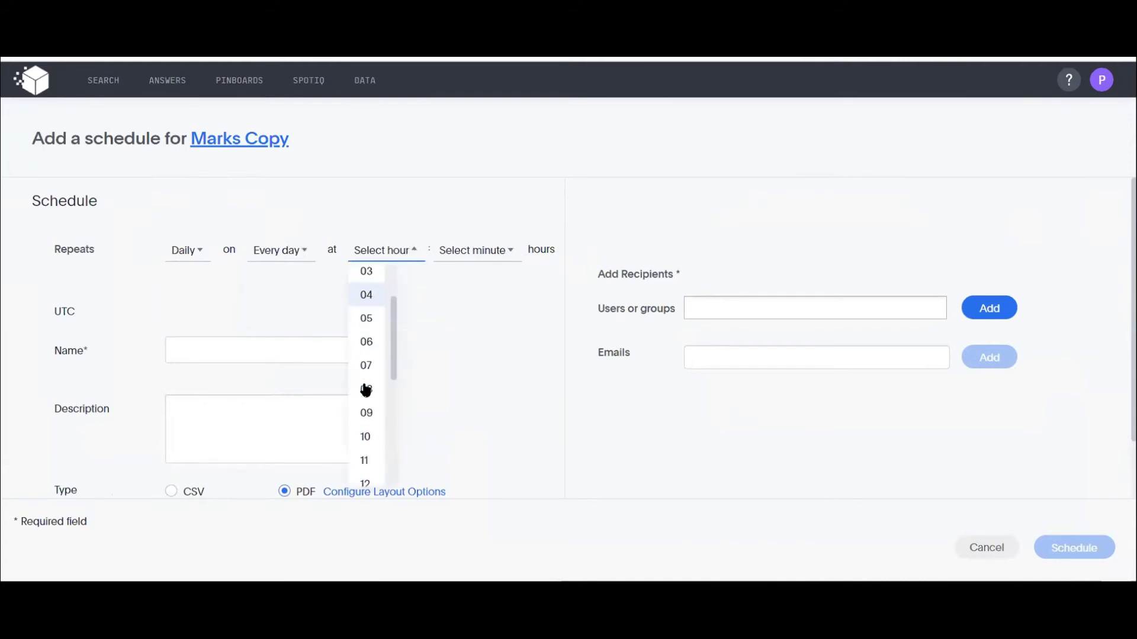
left_click(366, 324)
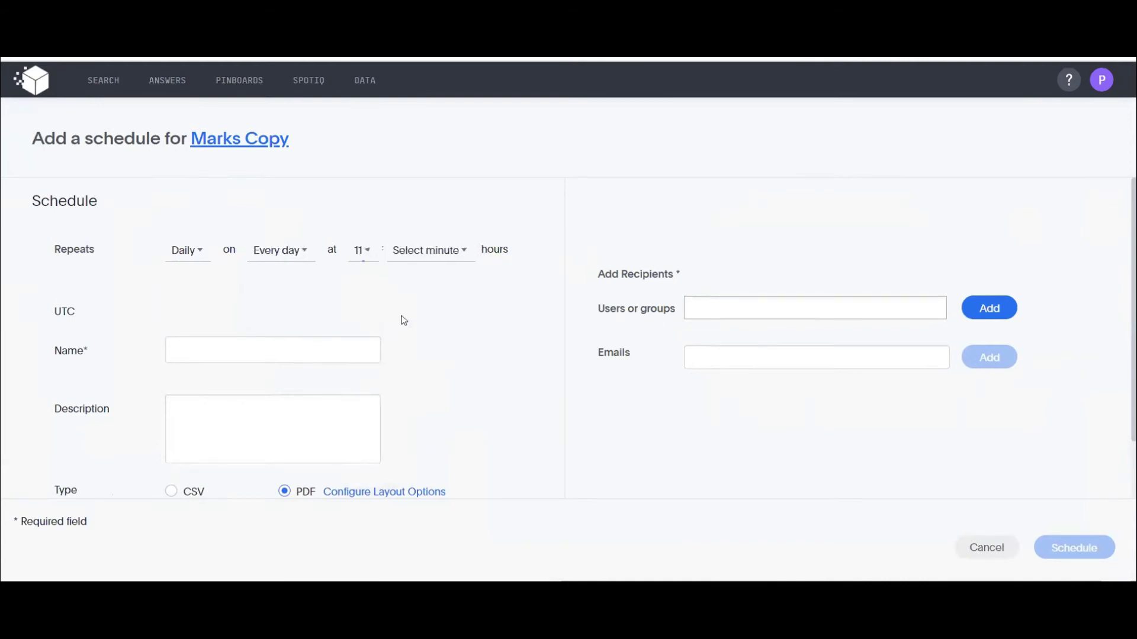
left_click(456, 257)
scroll(416, 313, "down", 3)
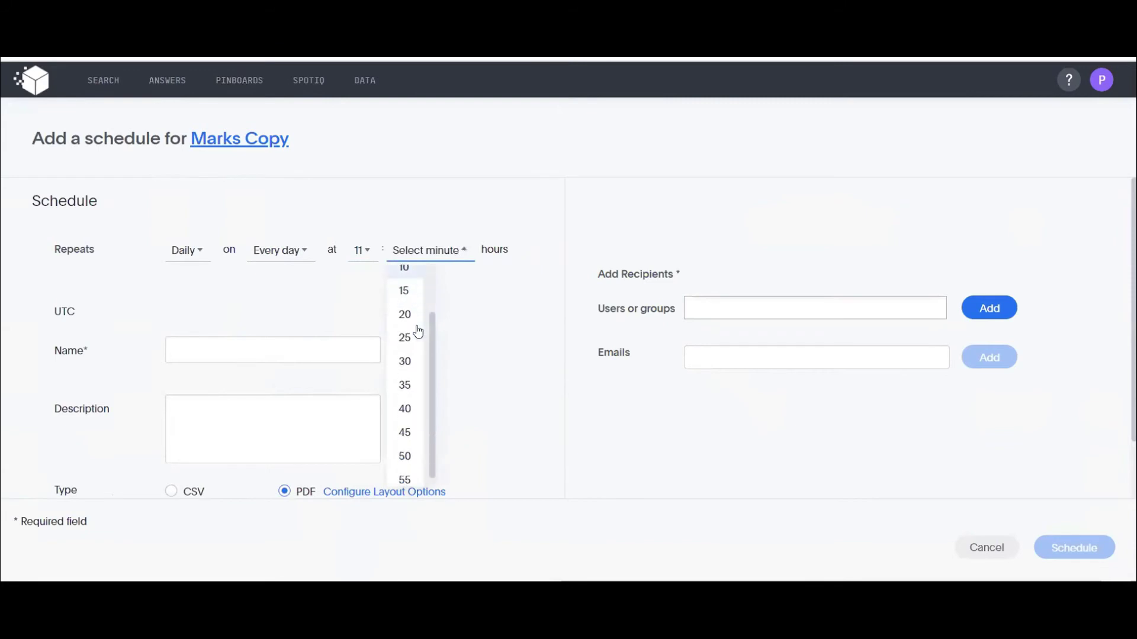
left_click(393, 282)
- Name the new schedule "schedule"
scroll(242, 299, "down", 1)
left_click(212, 283)
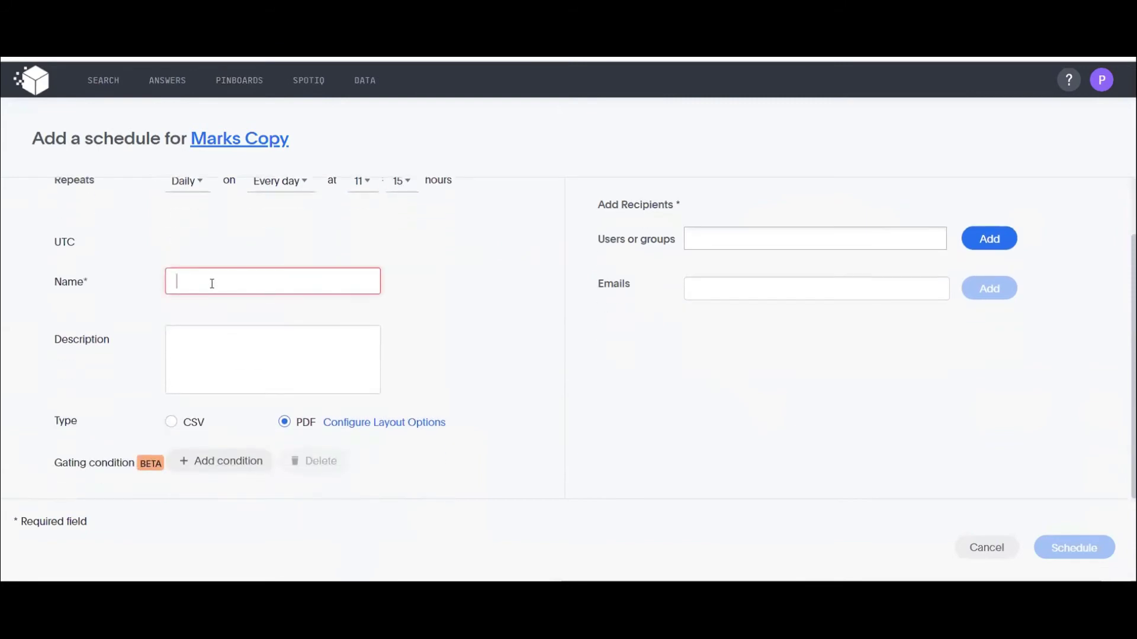
type("schedule")
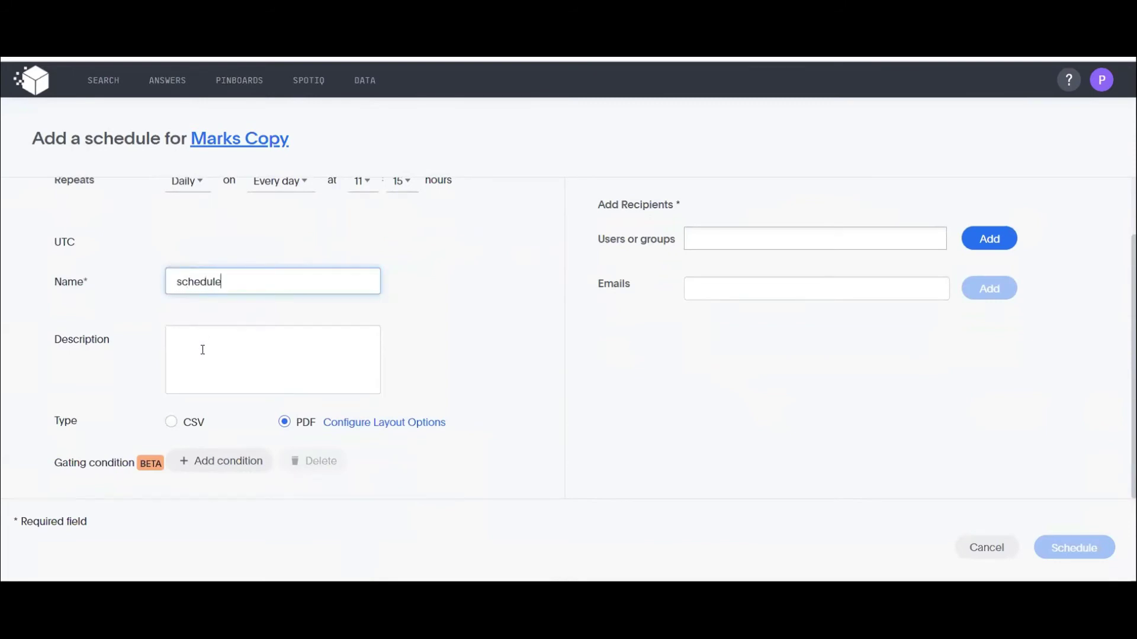
left_click(202, 350)
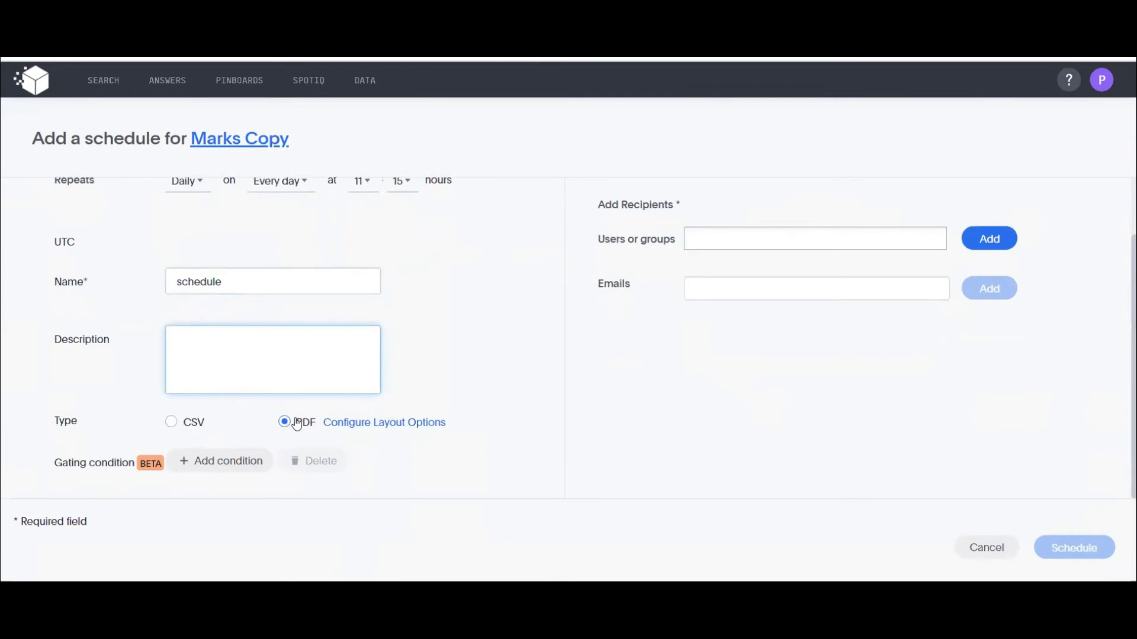
- Examine the schedule's PDF layout options, including the Pinboard and Visualizations formats, the visualization list and the additional settings, without saving
left_click(376, 423)
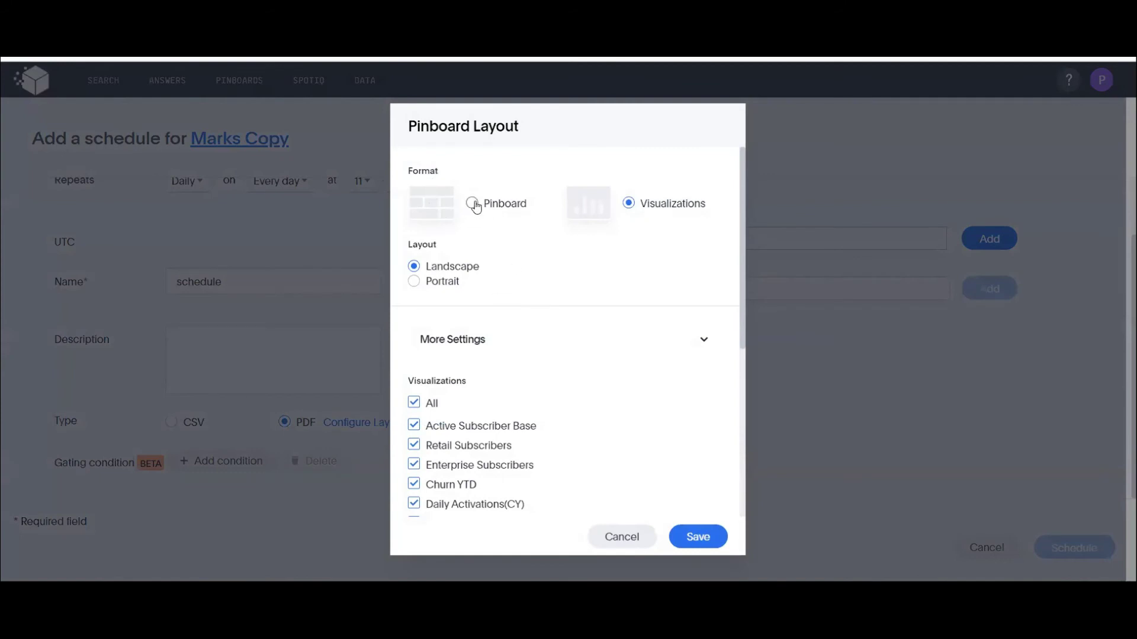
left_click(472, 204)
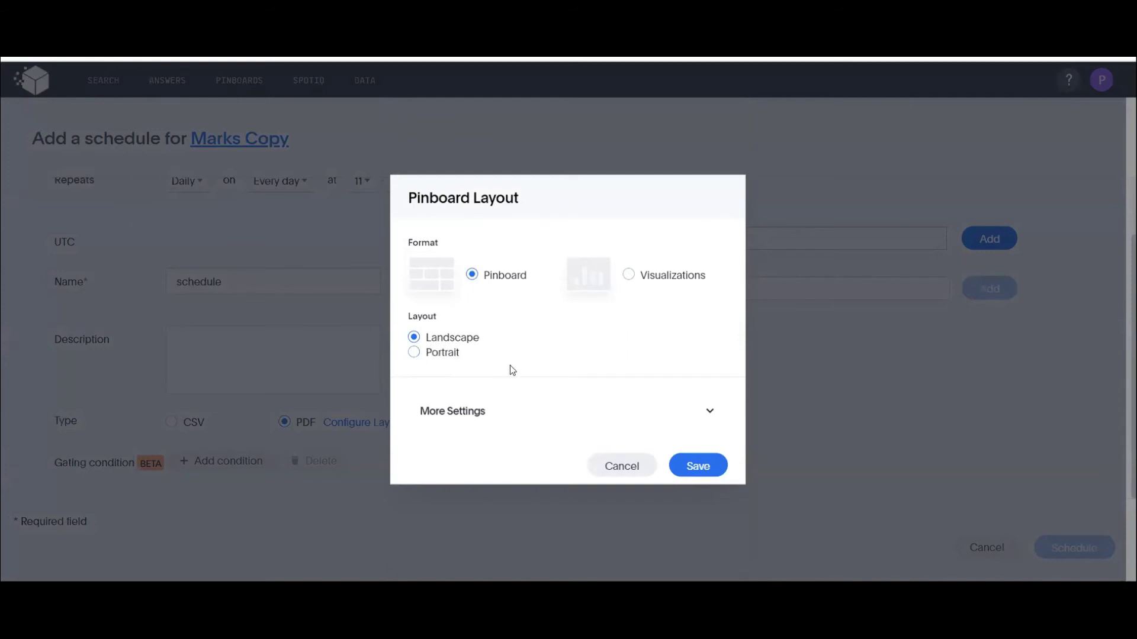
left_click(626, 274)
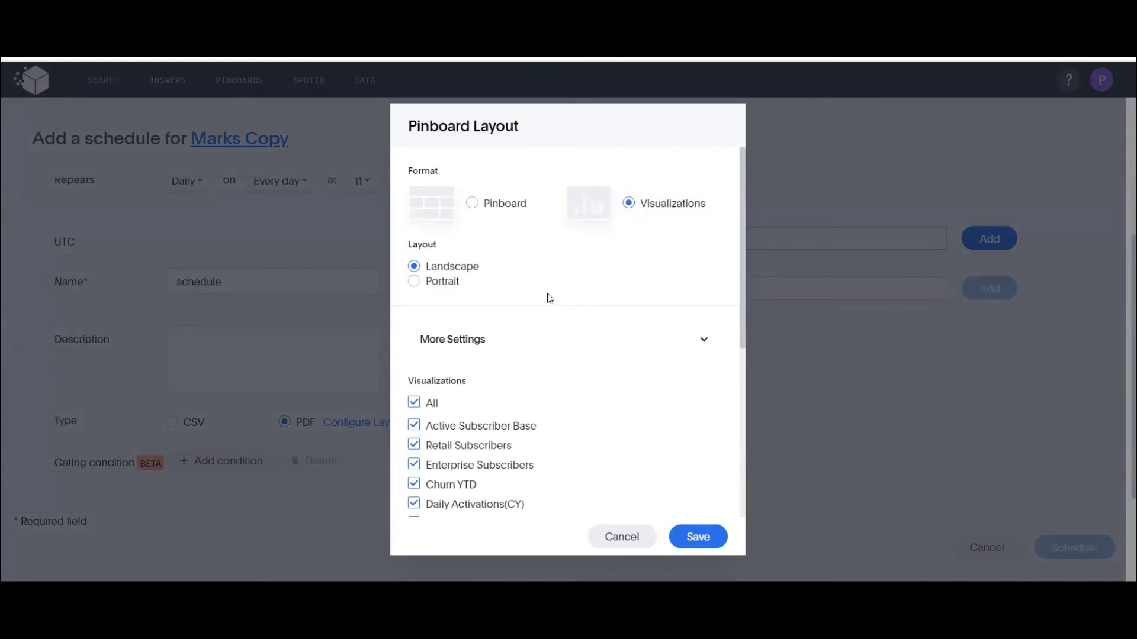
scroll(549, 298, "down", 5)
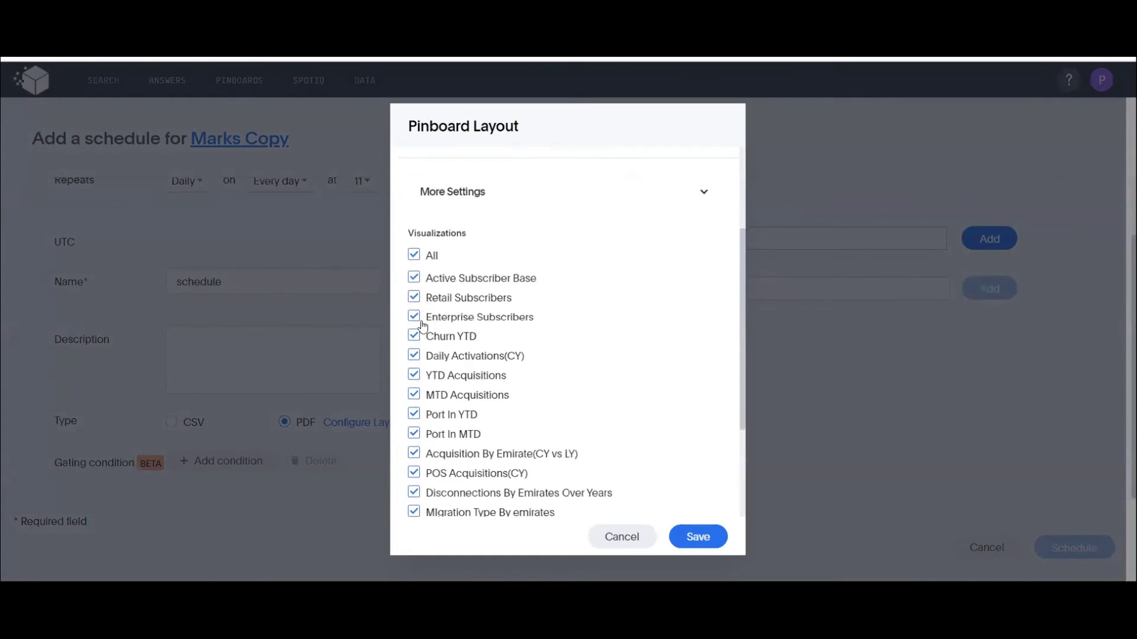
scroll(416, 368, "down", 3)
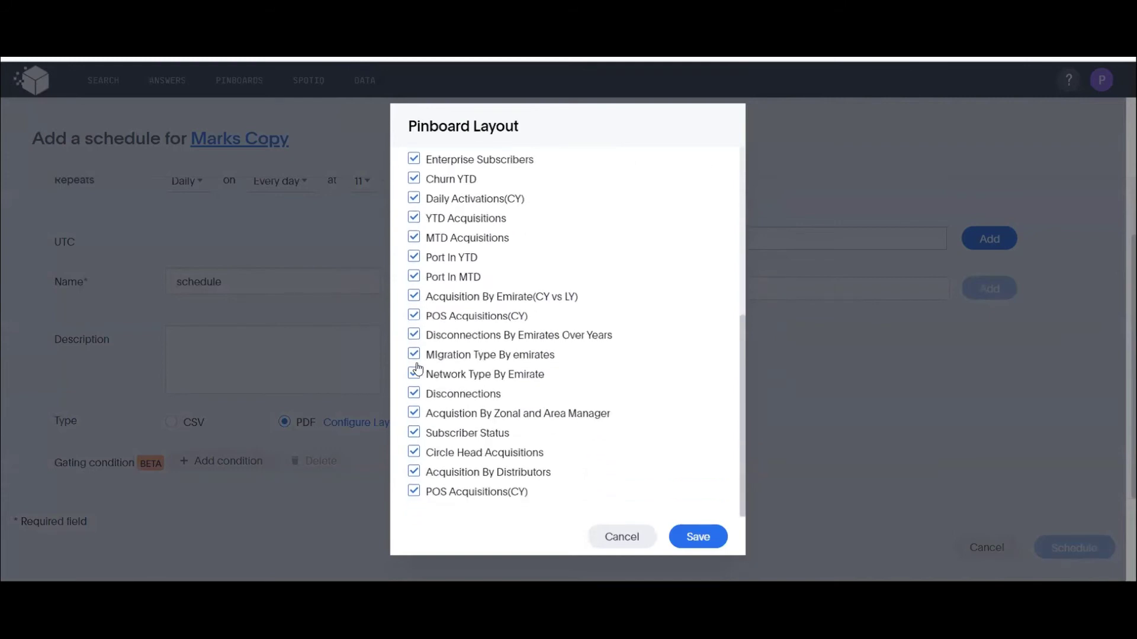
scroll(413, 368, "up", 5)
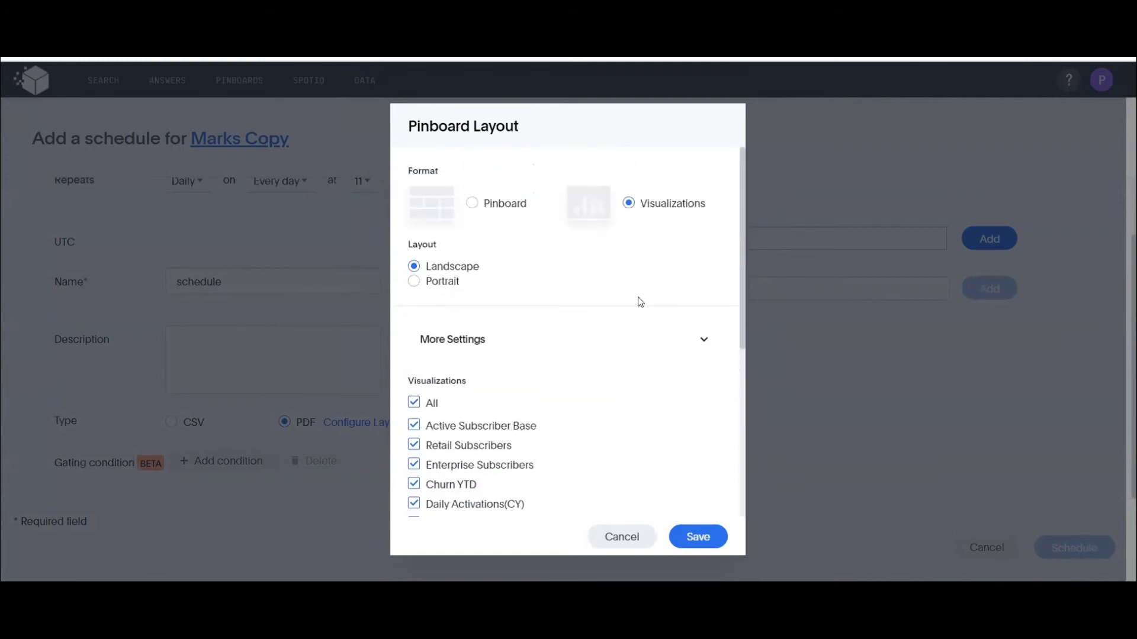
scroll(675, 278, "down", 1)
left_click(703, 264)
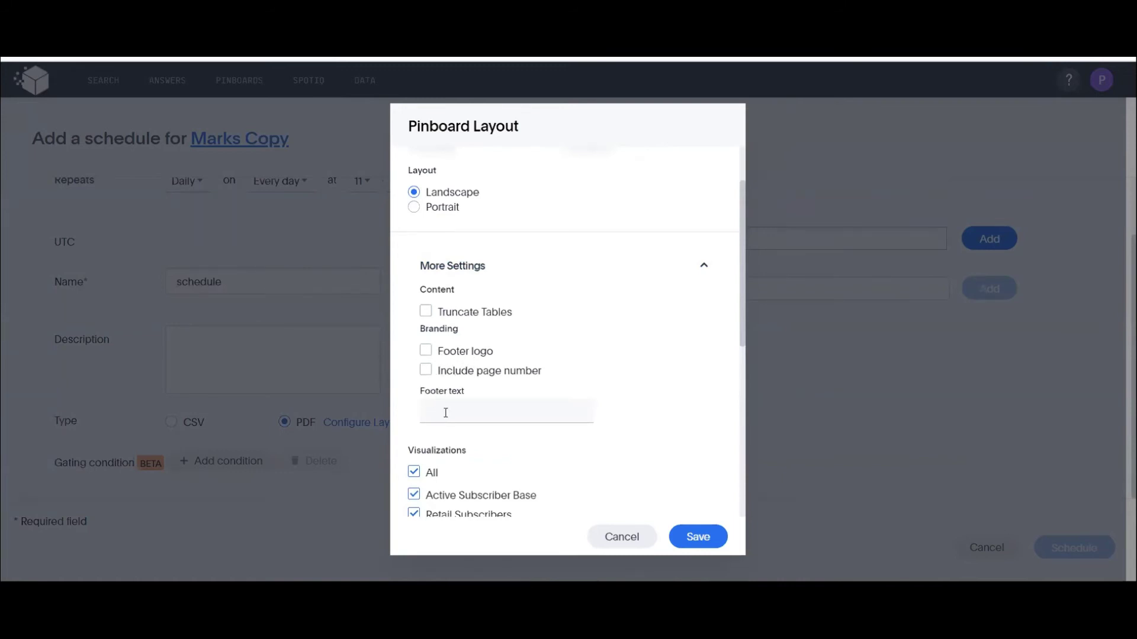
left_click(616, 533)
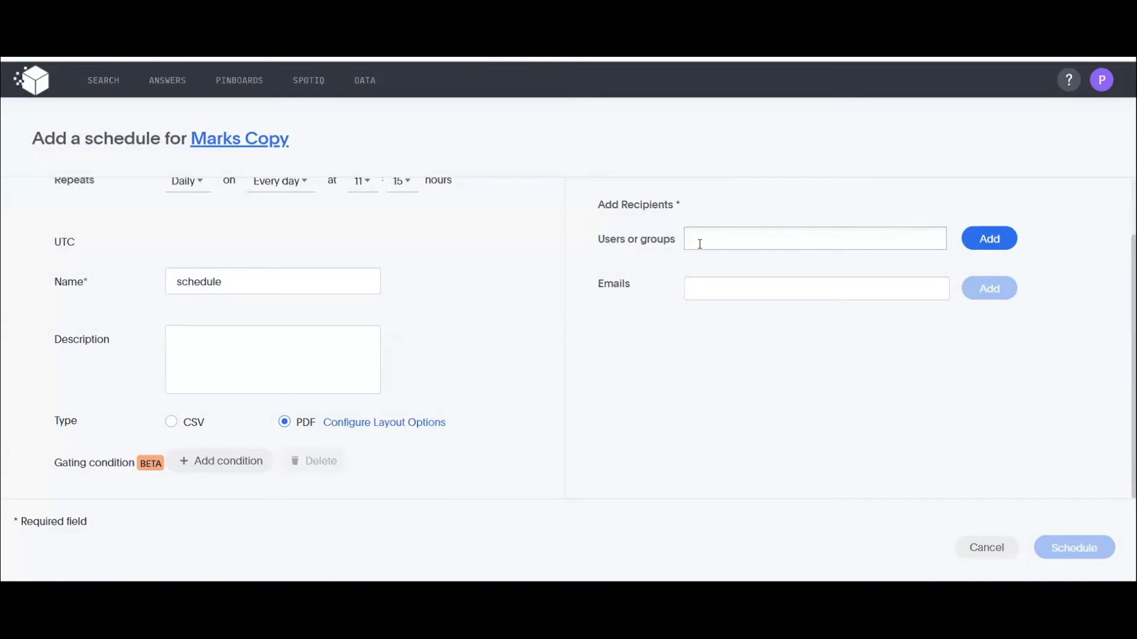
- Add the user PC_USER1 as a recipient of the schedule
left_click(700, 231)
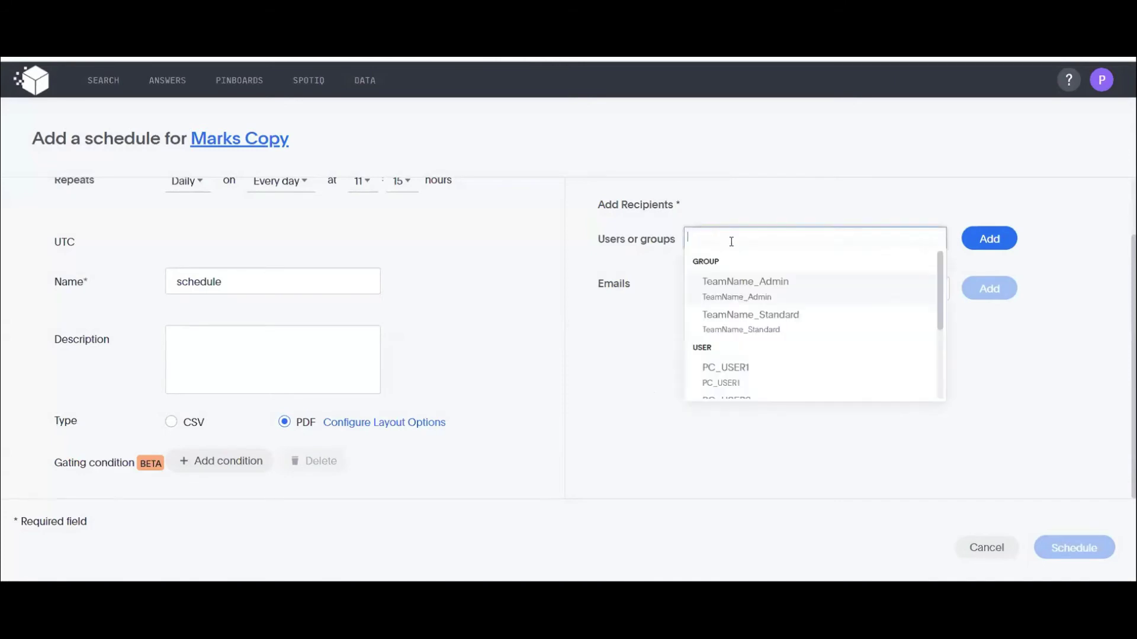
scroll(776, 323, "down", 3)
scroll(772, 313, "up", 2)
left_click(764, 325)
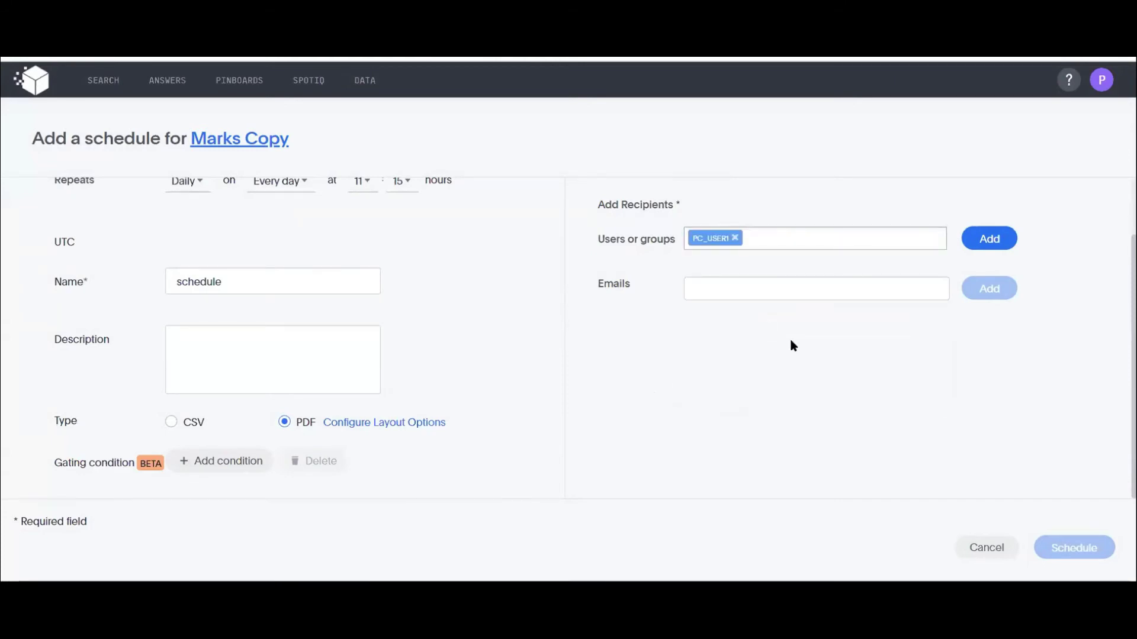
left_click(987, 239)
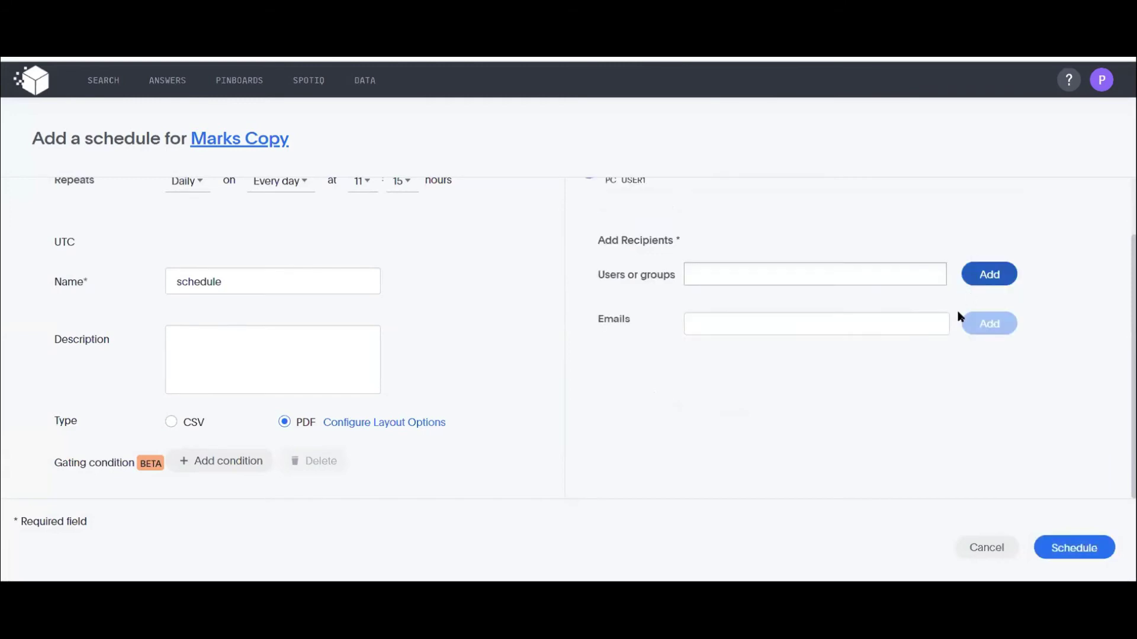
- Check the recipient and schedule details, and create the schedule for the Marks Copy pinboard
scroll(780, 307, "up", 2)
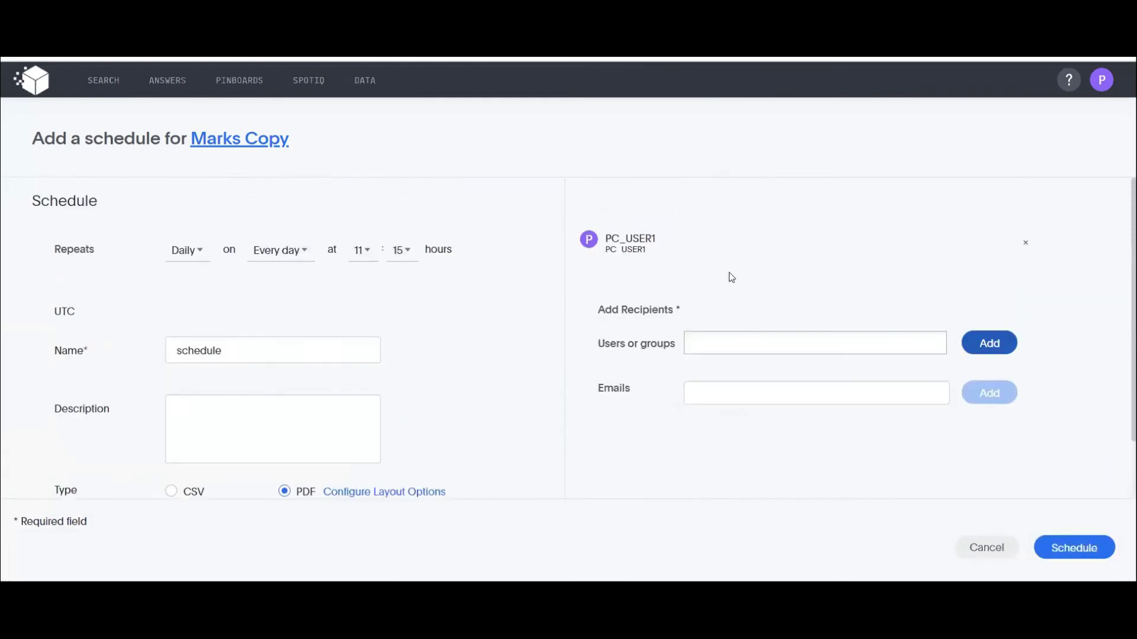
scroll(729, 272, "down", 2)
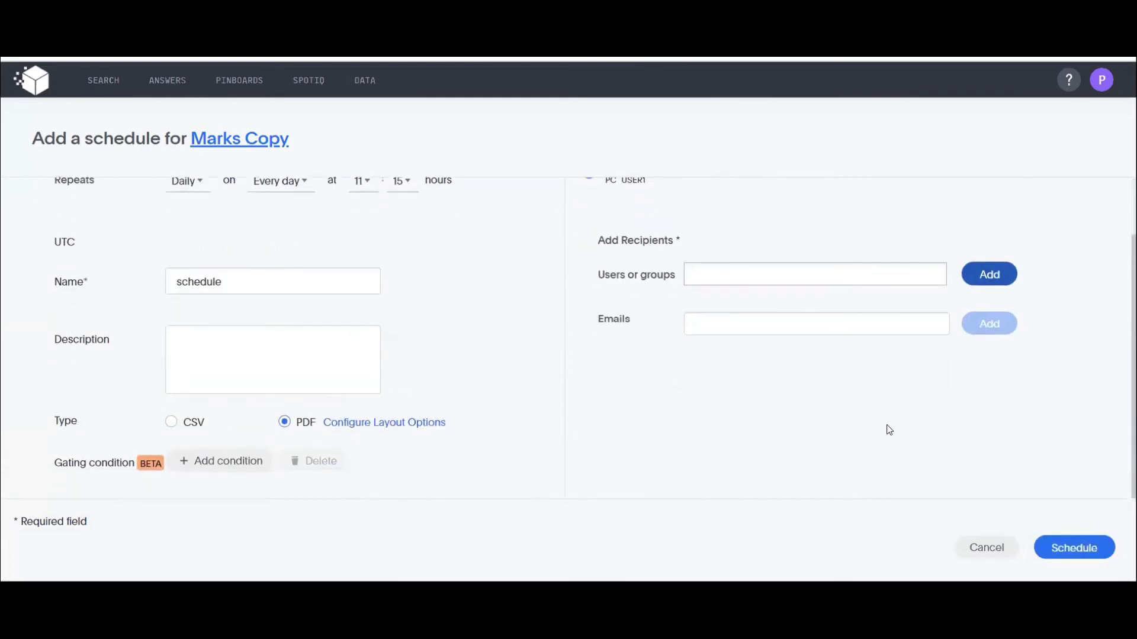
left_click(1085, 557)
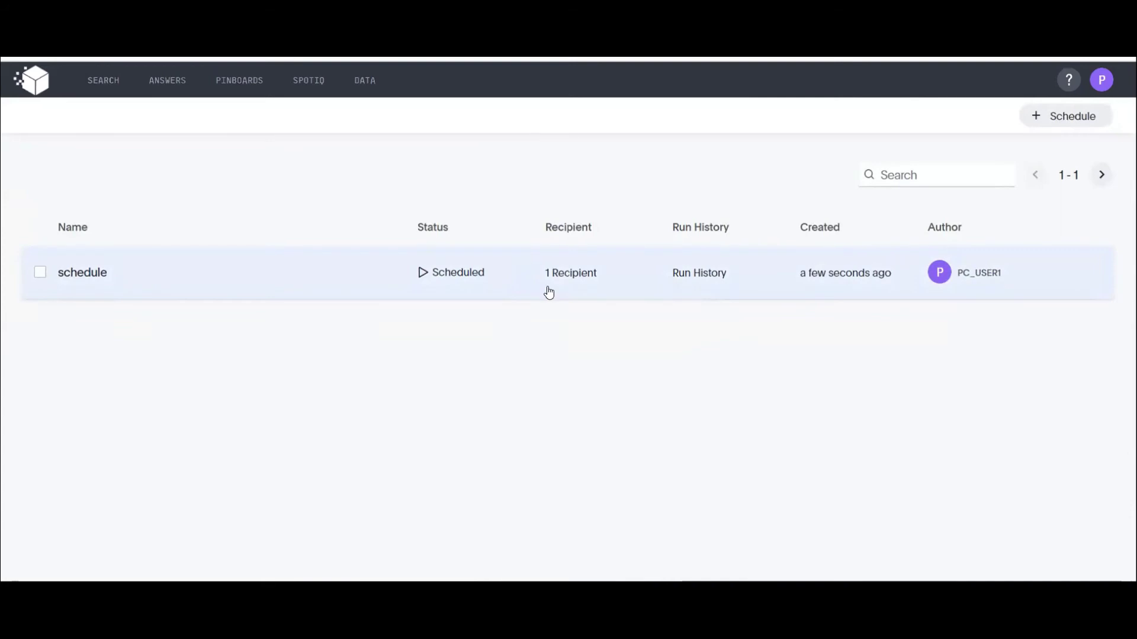
- Open the PC_TL_Subscriber_Acquisition pinboard, go back to the pinboard list and open the PC_BK_Spend_Behaviour pinboard
left_click(236, 90)
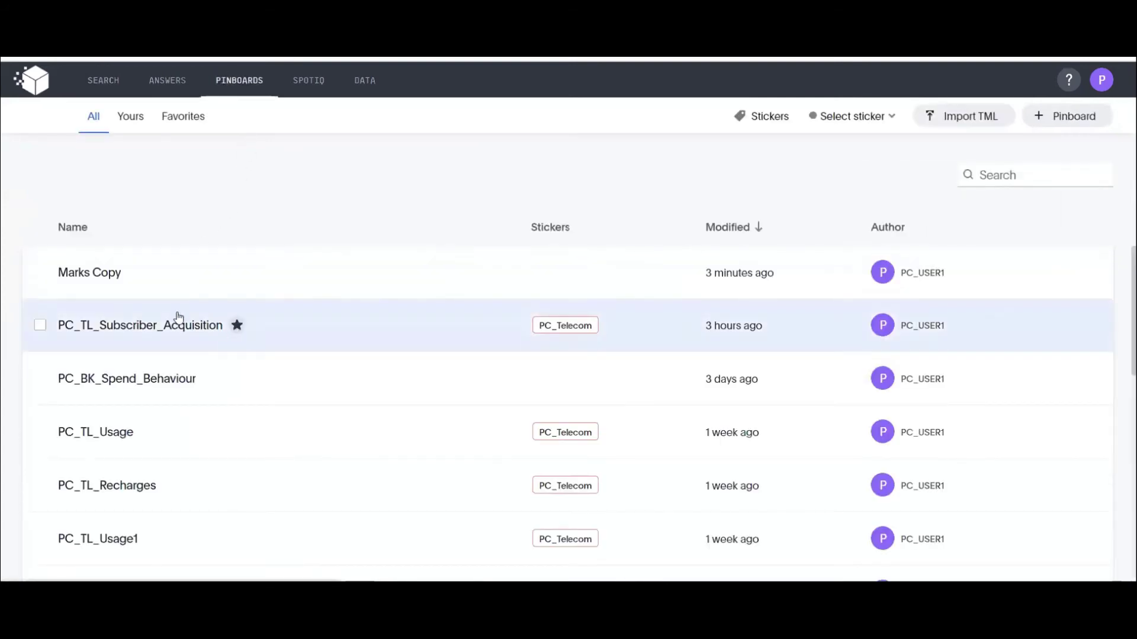
left_click(178, 322)
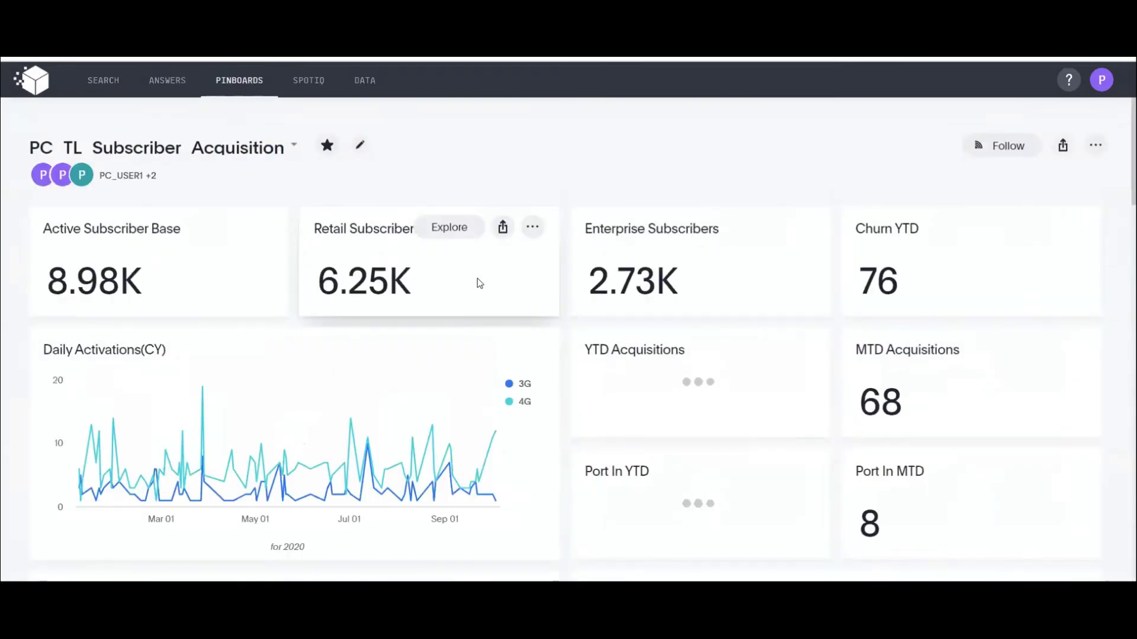
left_click(228, 84)
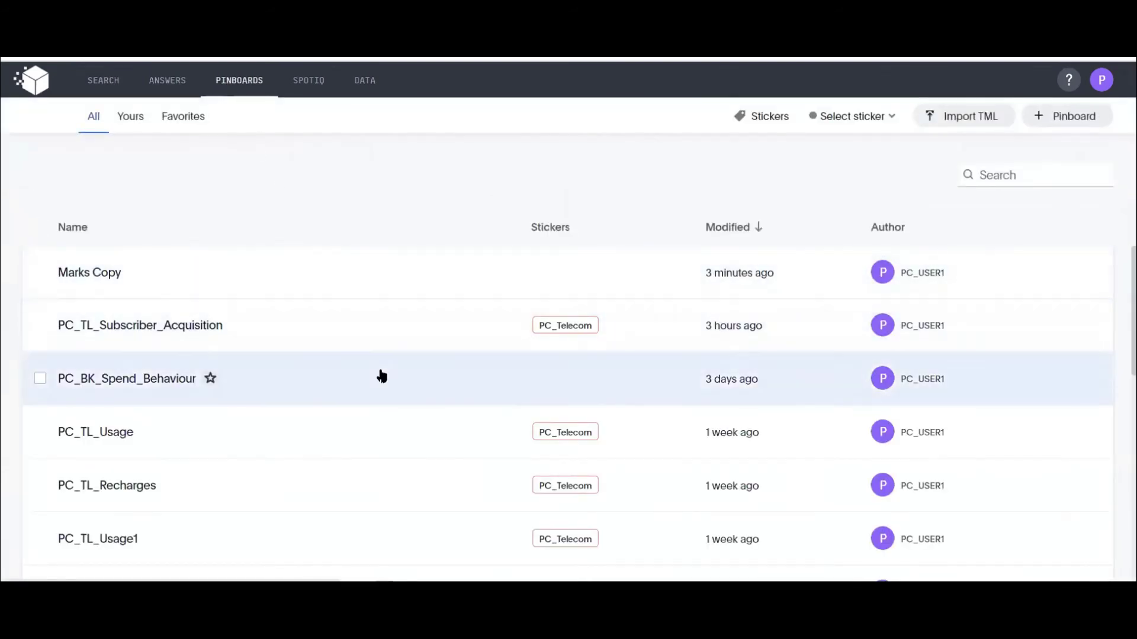
scroll(380, 375, "down", 1)
scroll(379, 373, "down", 1)
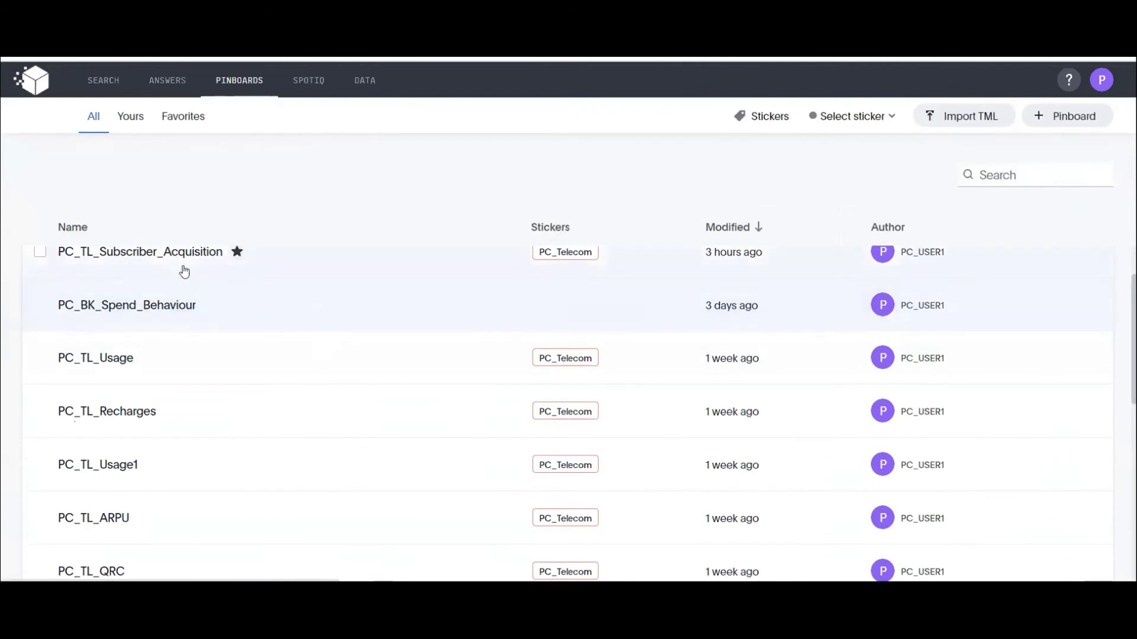
left_click(285, 312)
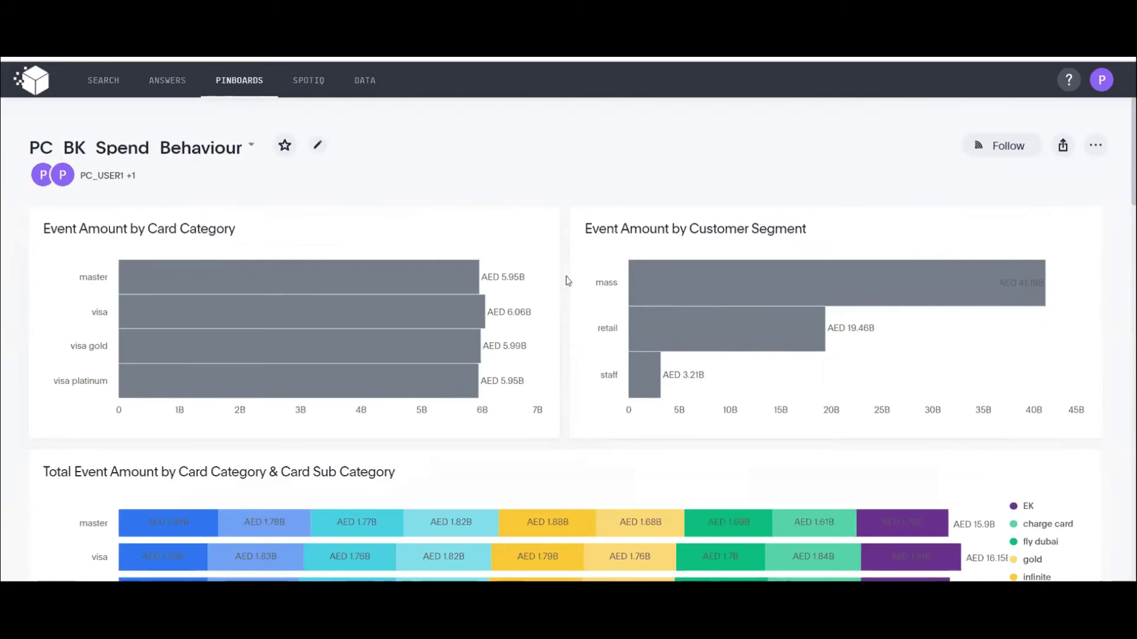
- Look through the charts and totals on the PC_BK_Spend_Behaviour pinboard and return to its beginning
scroll(566, 277, "down", 6)
scroll(567, 280, "down", 6)
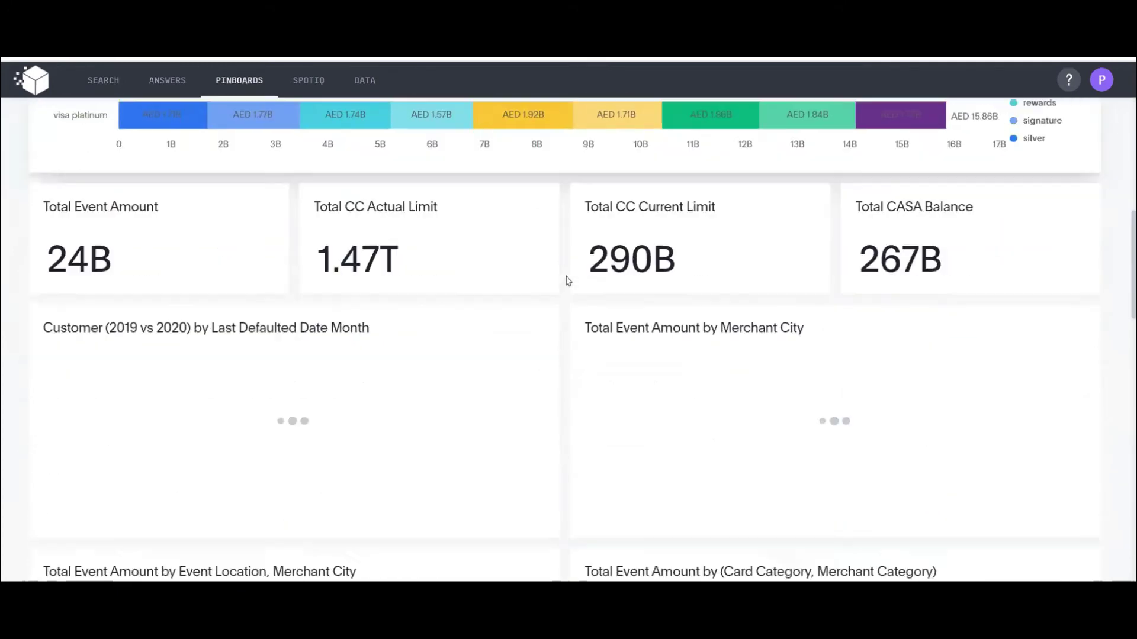
scroll(567, 280, "down", 3)
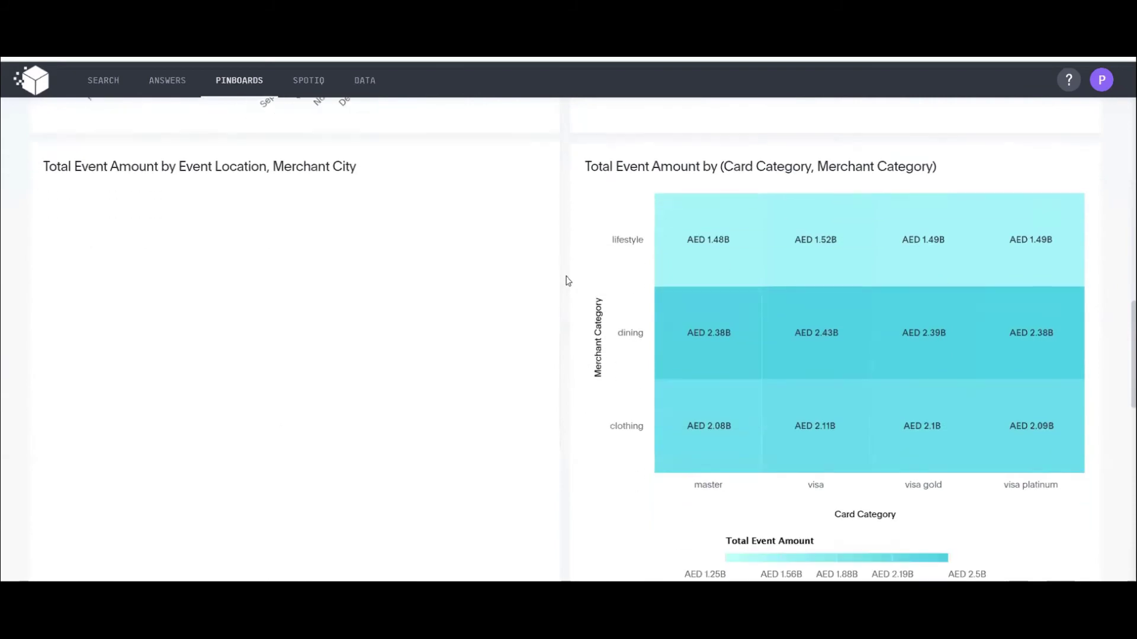
scroll(567, 280, "up", 5)
scroll(568, 280, "up", 10)
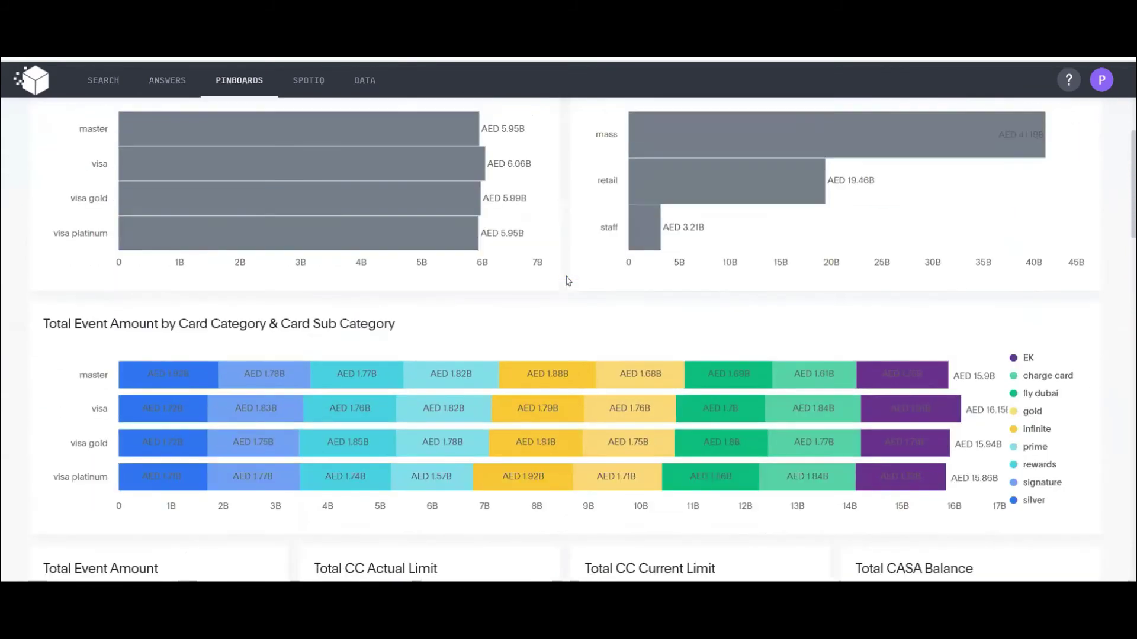
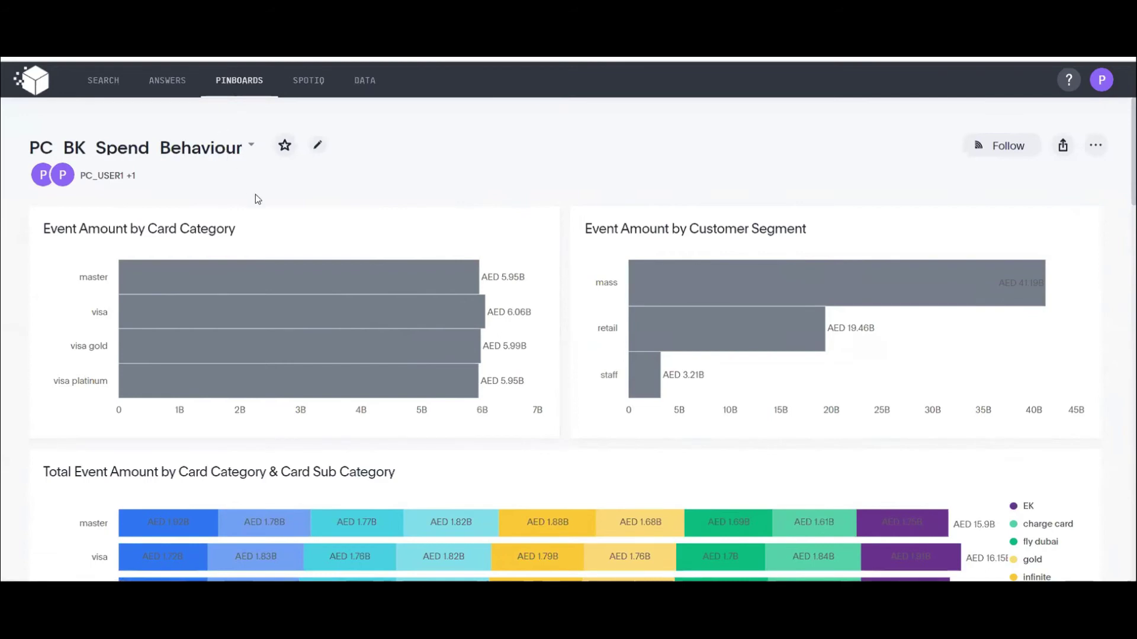
- Start a data search for subscriber by network type and daily, using the Activation Date for the daily grouping
left_click(106, 82)
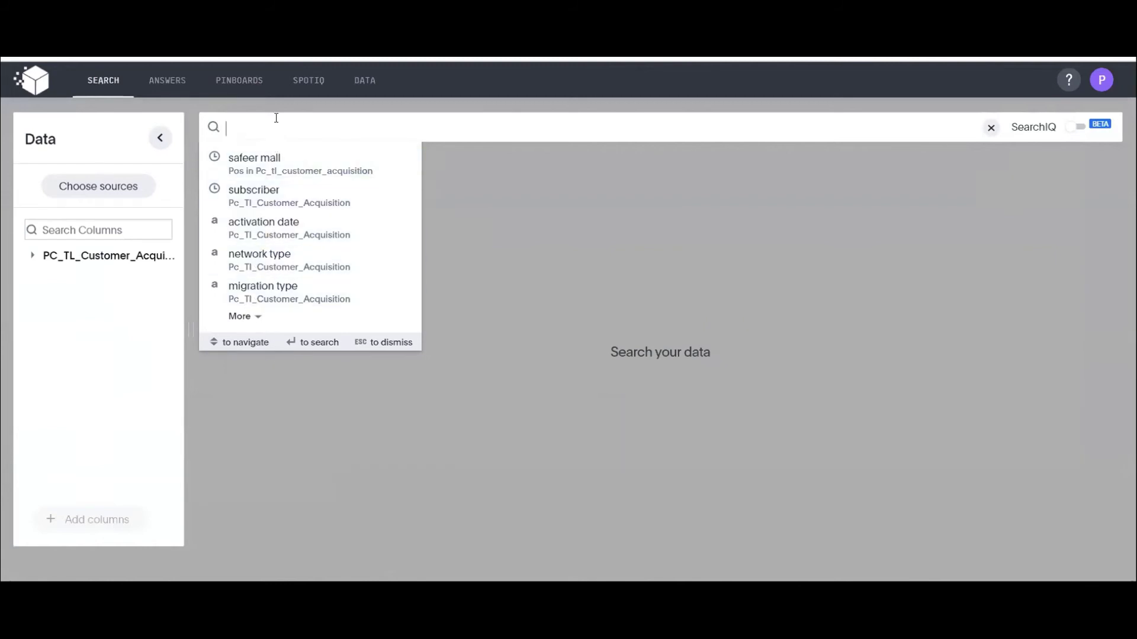
type("sub")
key("Return")
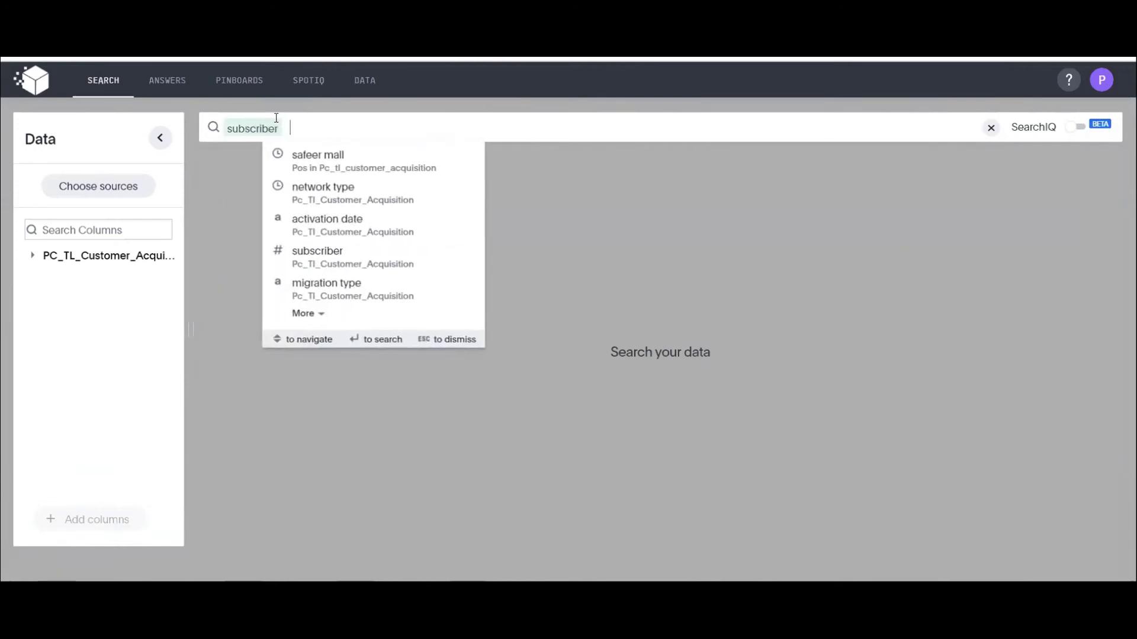
type("net")
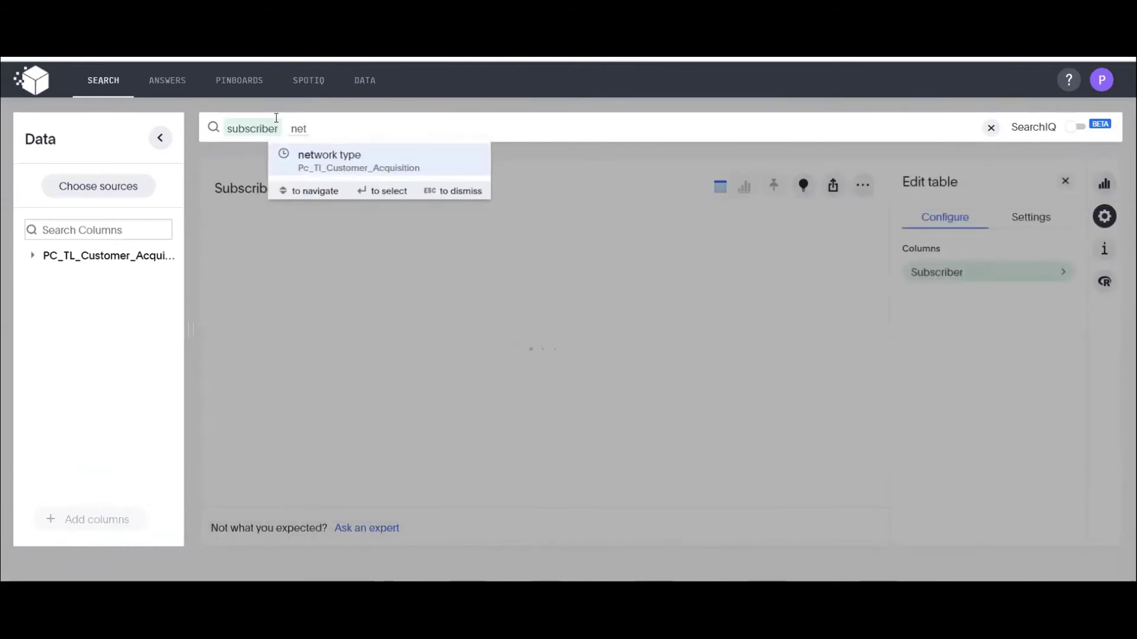
key("Return")
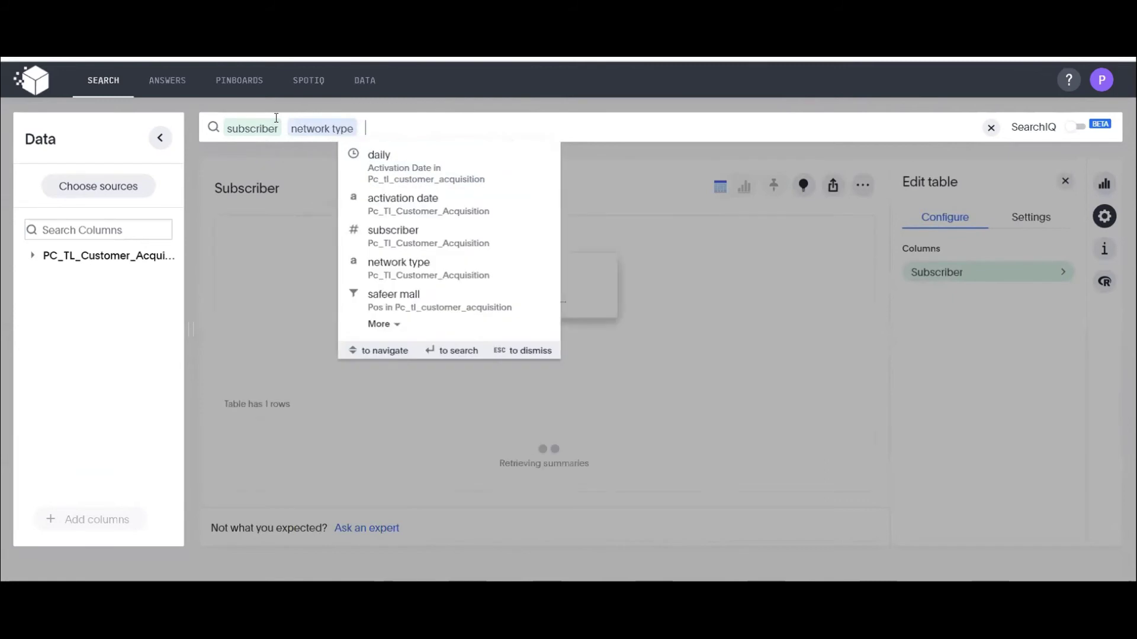
type("da")
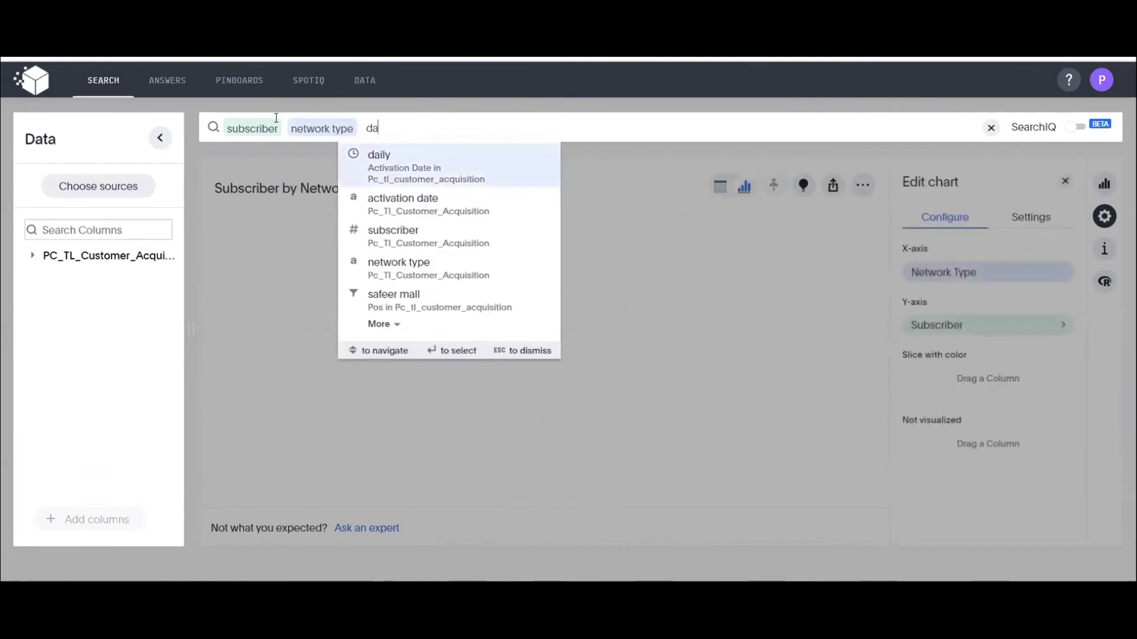
type("ily")
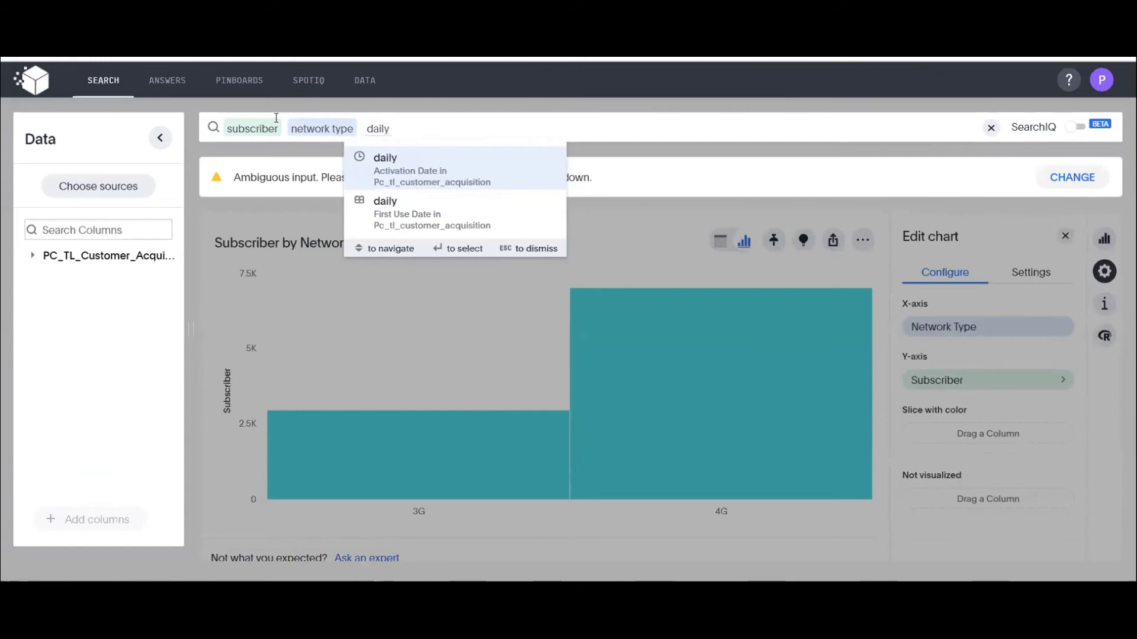
left_click(421, 176)
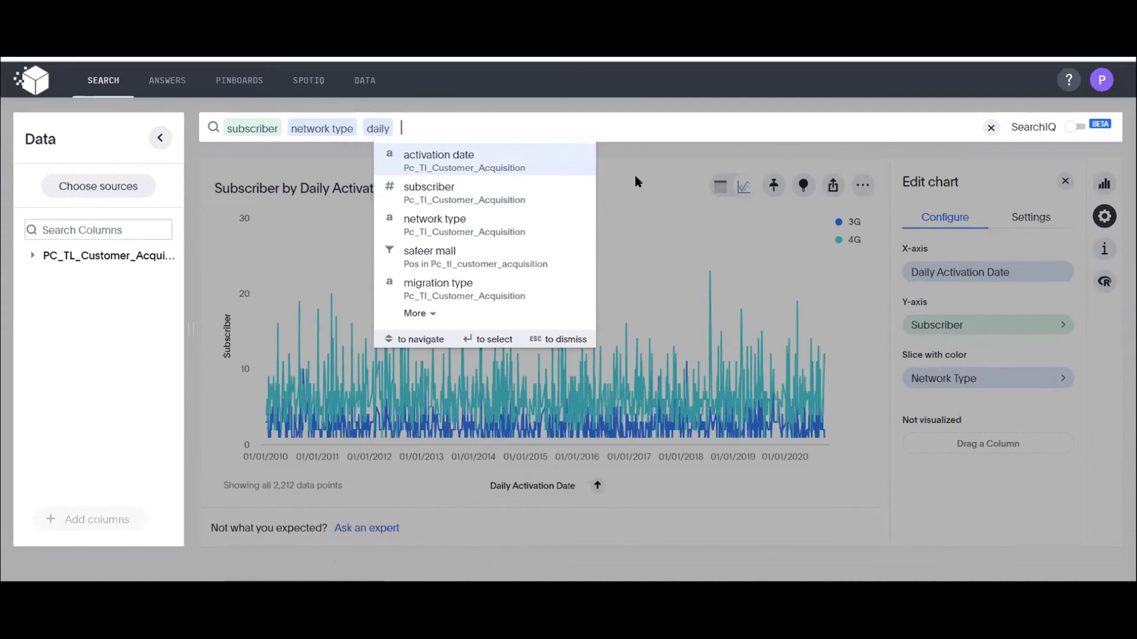
left_click(329, 225)
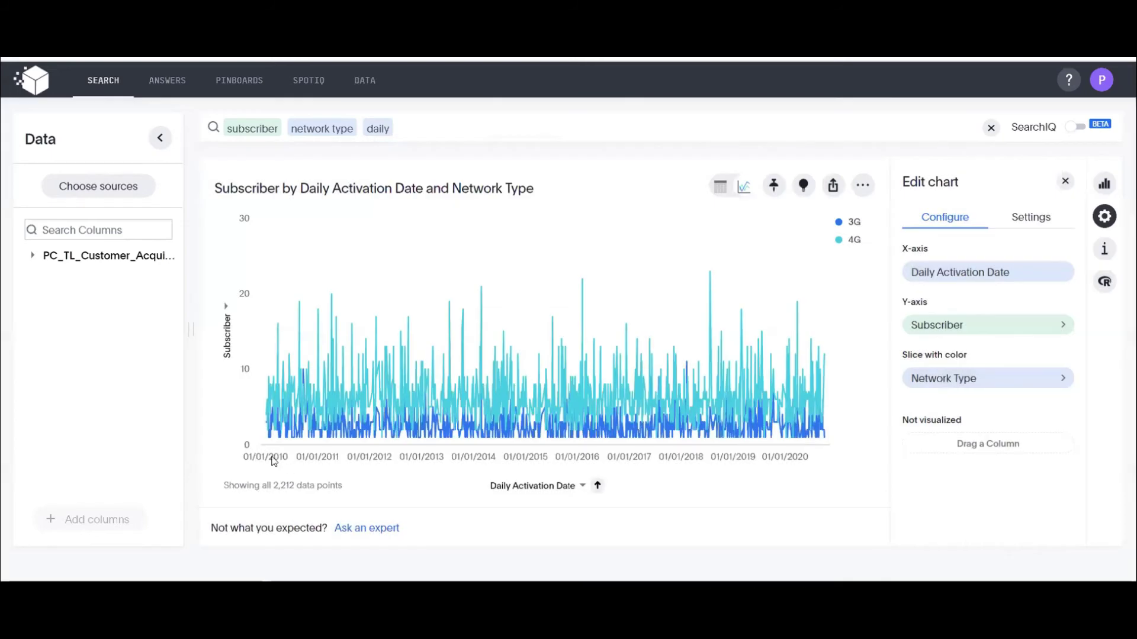
- Filter the subscriber search to the last 3 years of Activation Date
left_click(409, 126)
type("last 3")
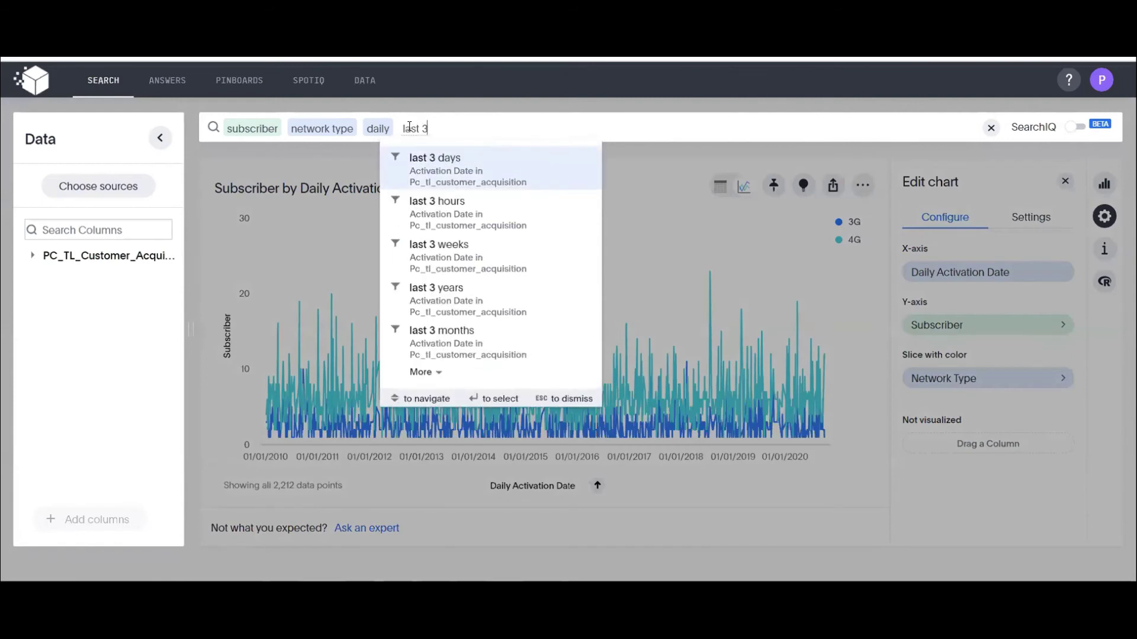
type(" year")
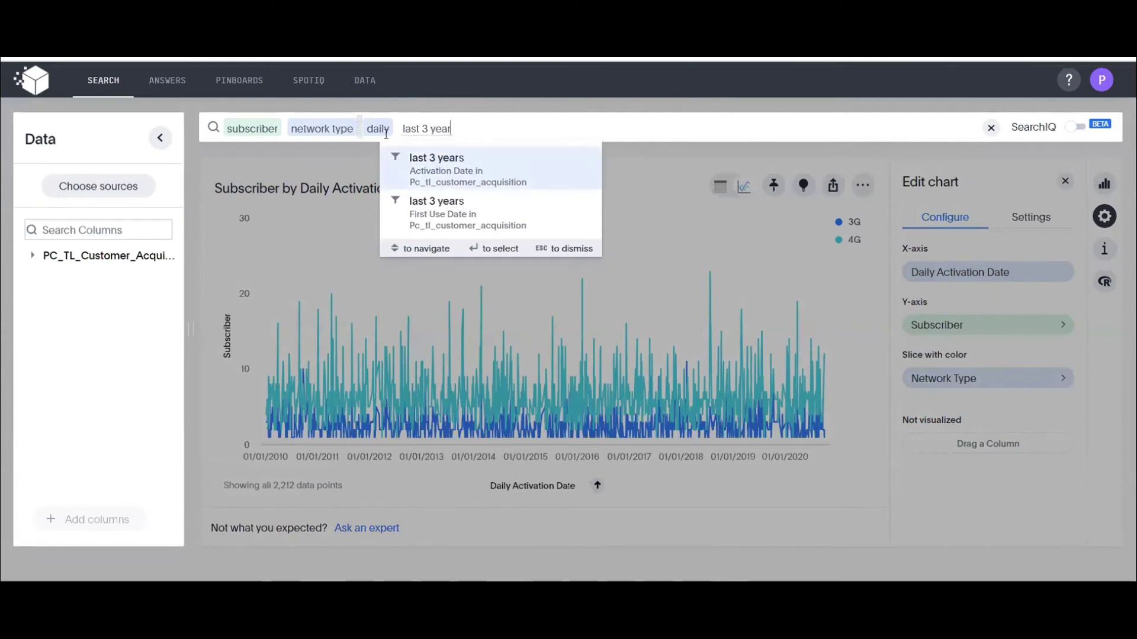
left_click(432, 180)
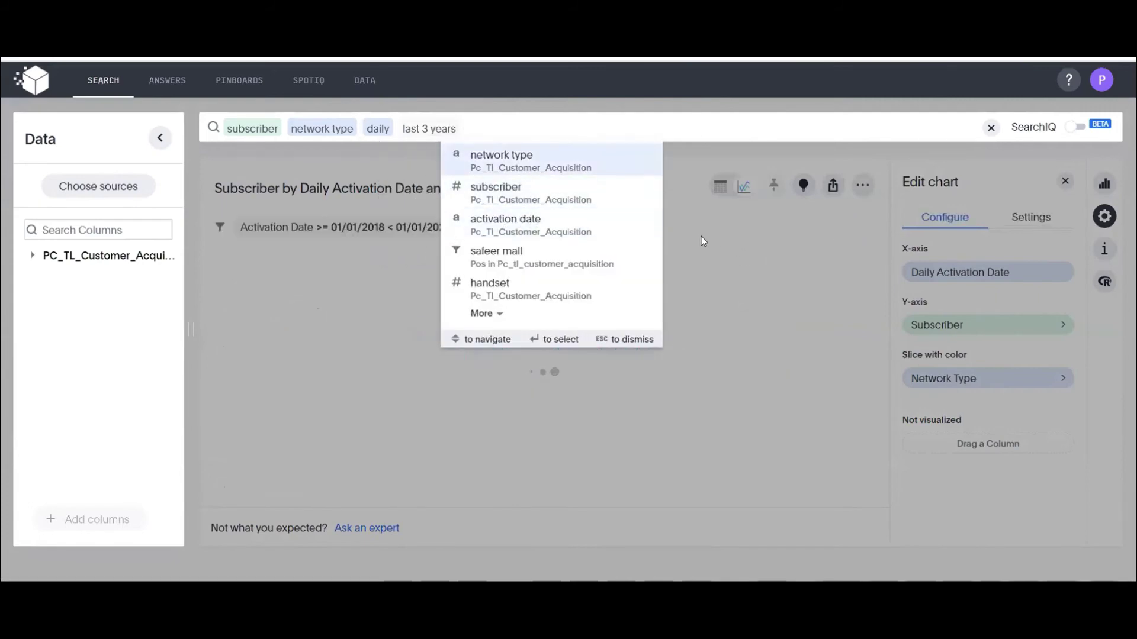
left_click(686, 268)
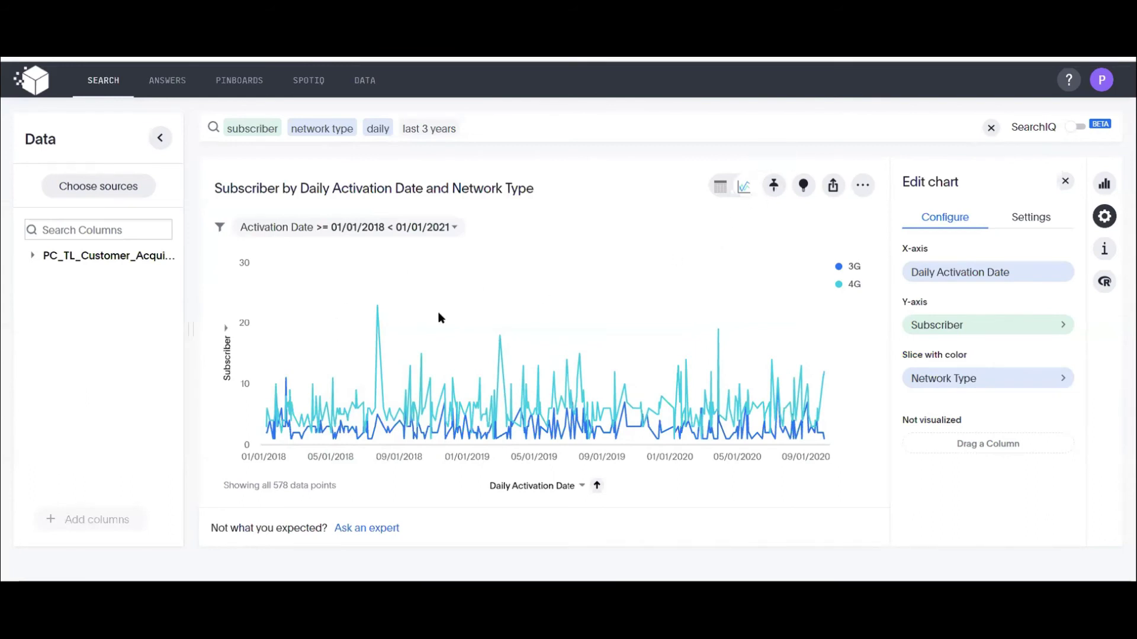
- Pin the subscriber chart by daily activation date and network type to a new pinboard named Acq
left_click(775, 187)
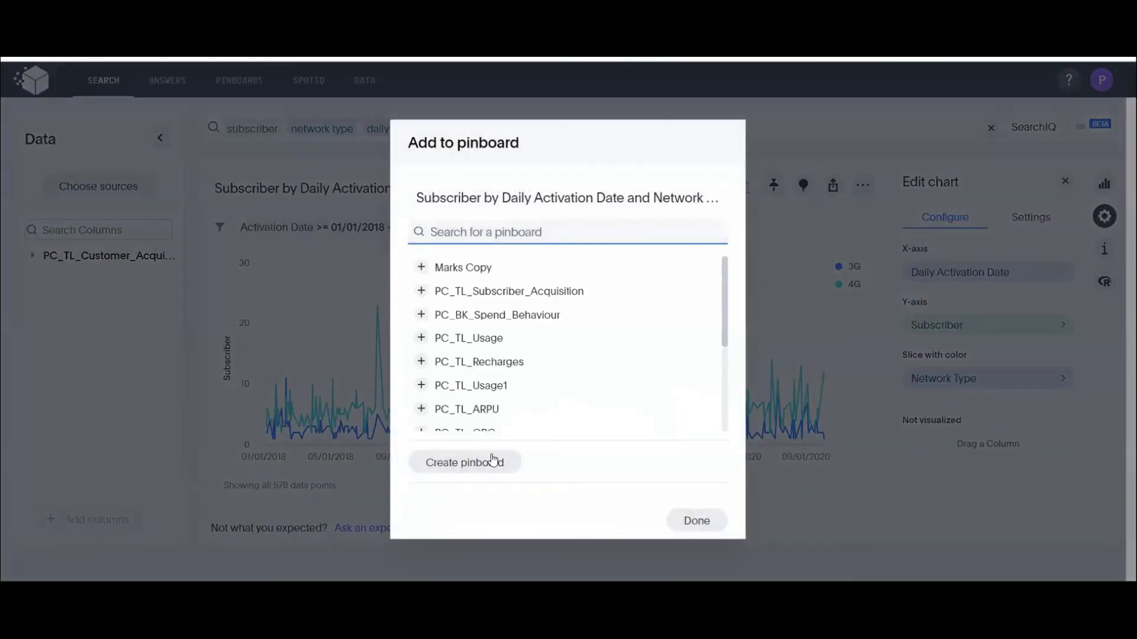
left_click(493, 460)
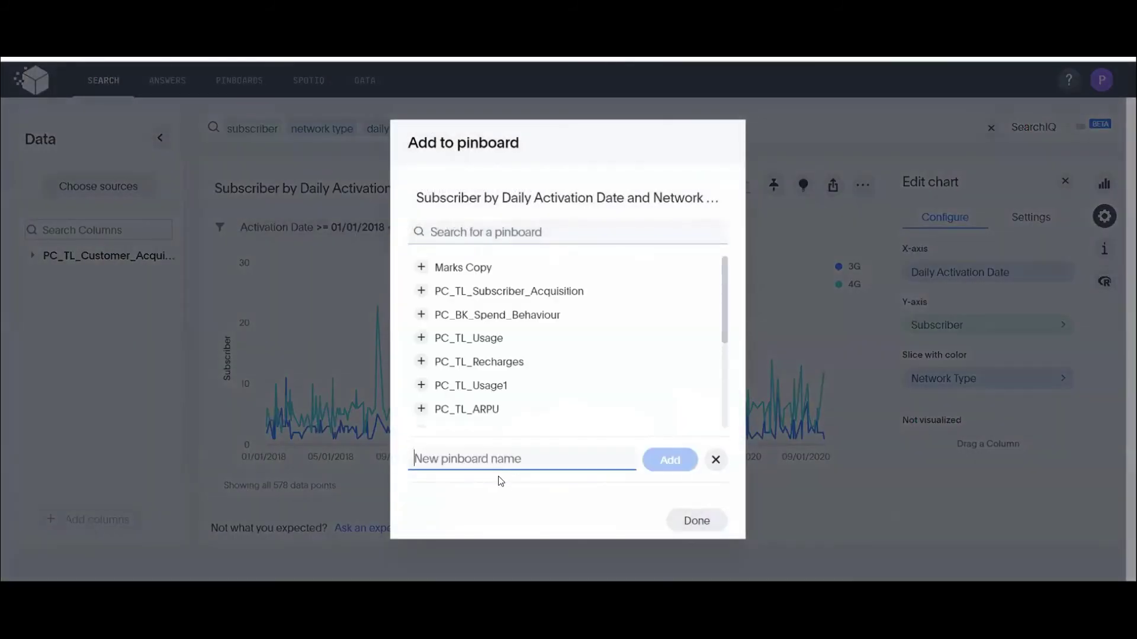
type("Acq")
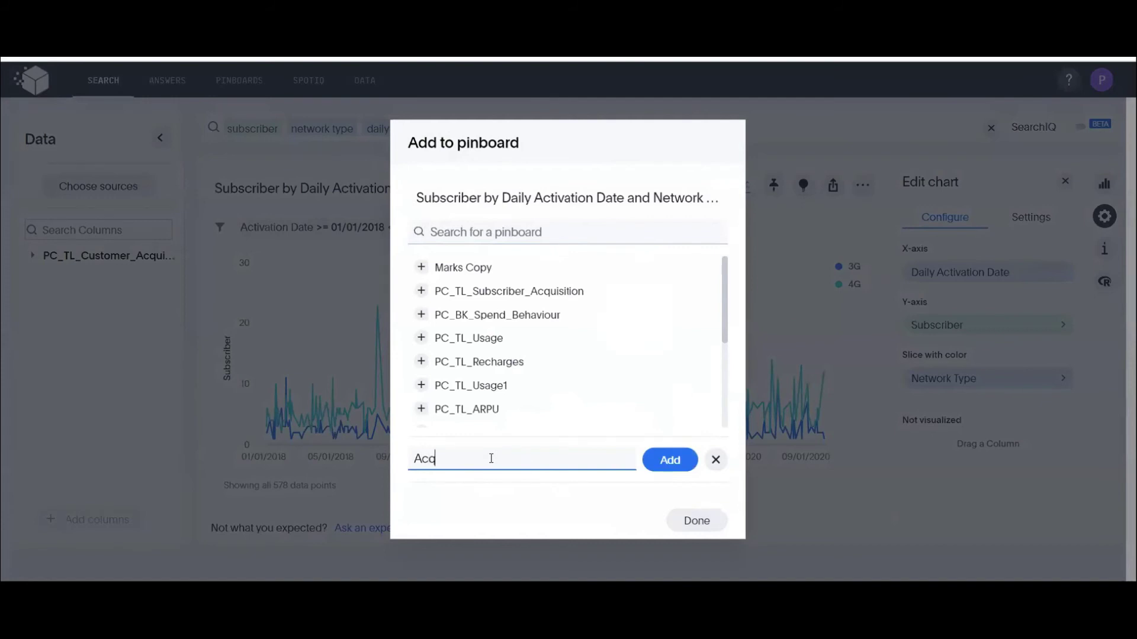
left_click(669, 460)
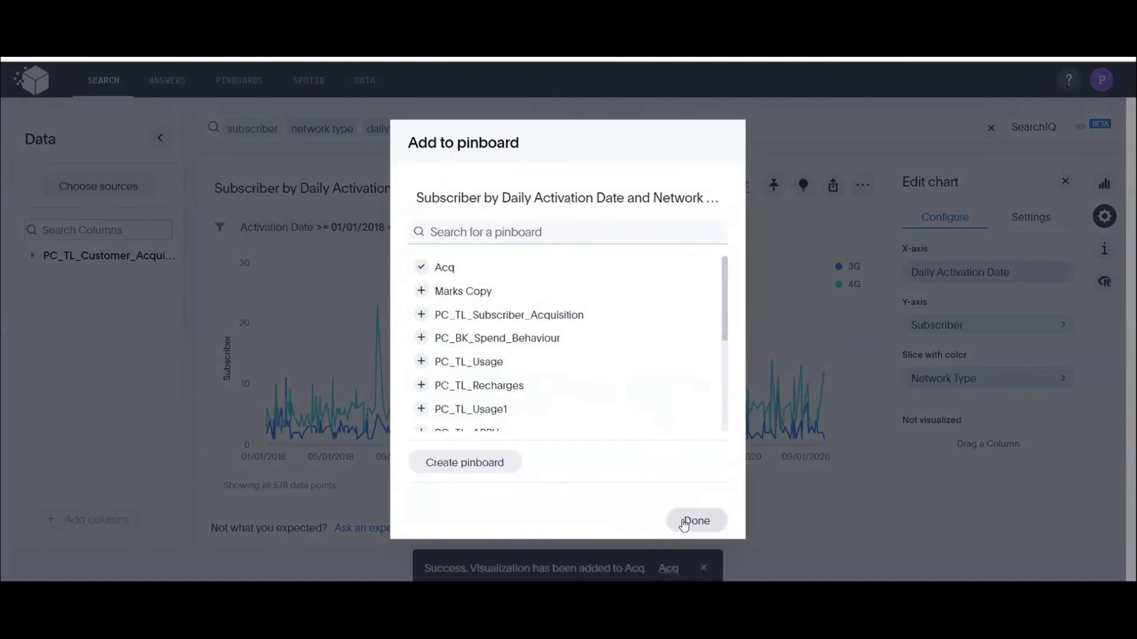
left_click(697, 522)
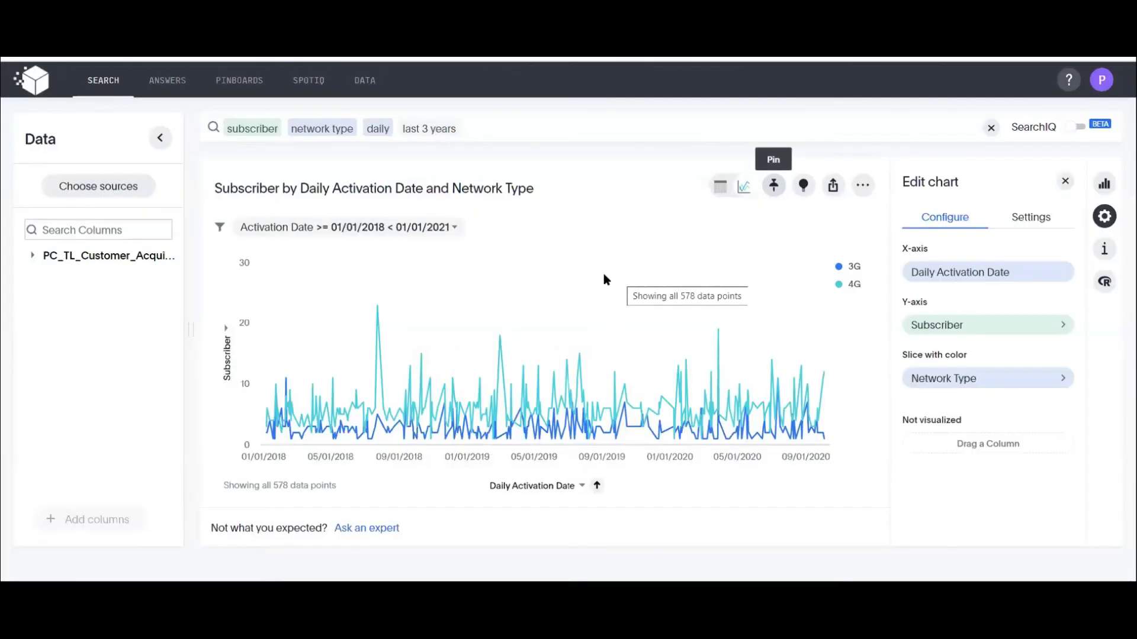
- Clear the search and build a new one for subscriber by migration type and emirate
left_click(990, 128)
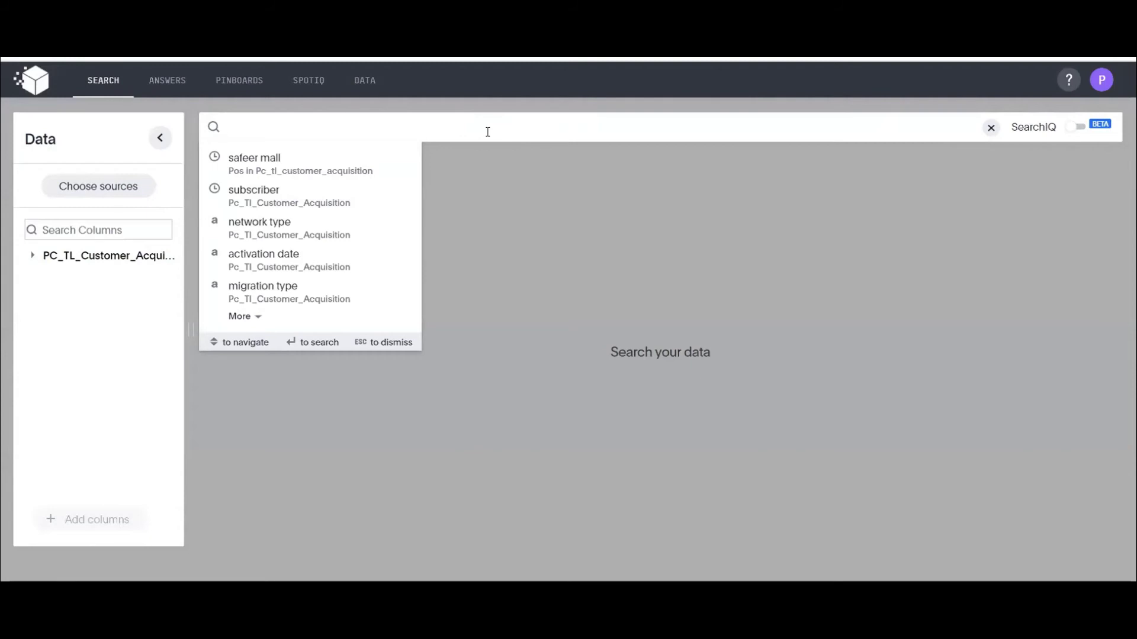
type("sub")
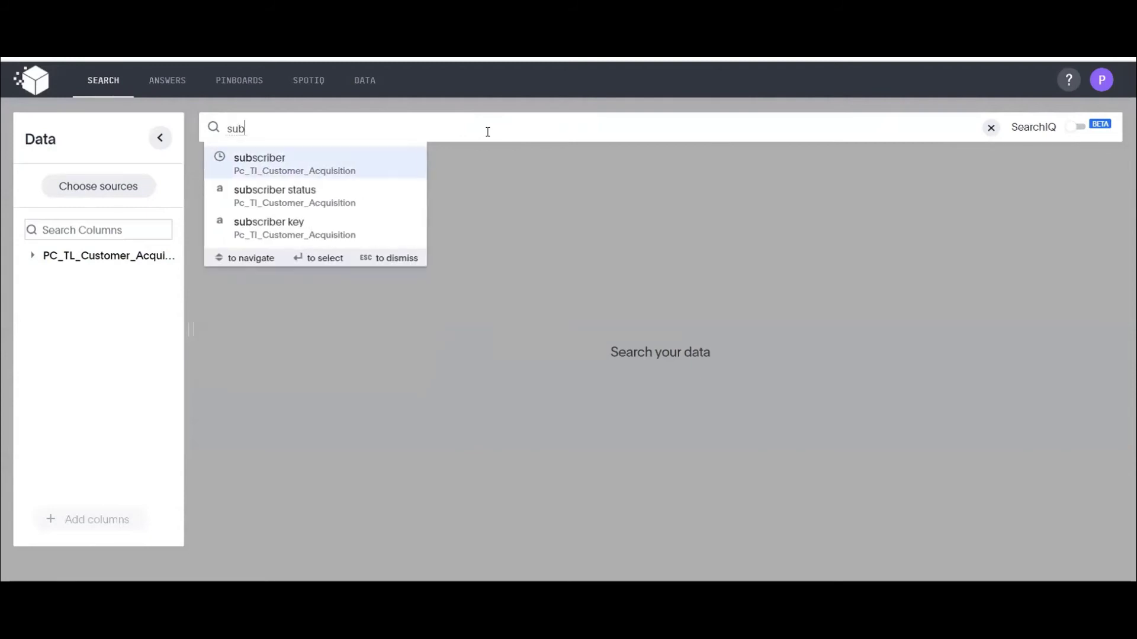
key("Return")
type("mi")
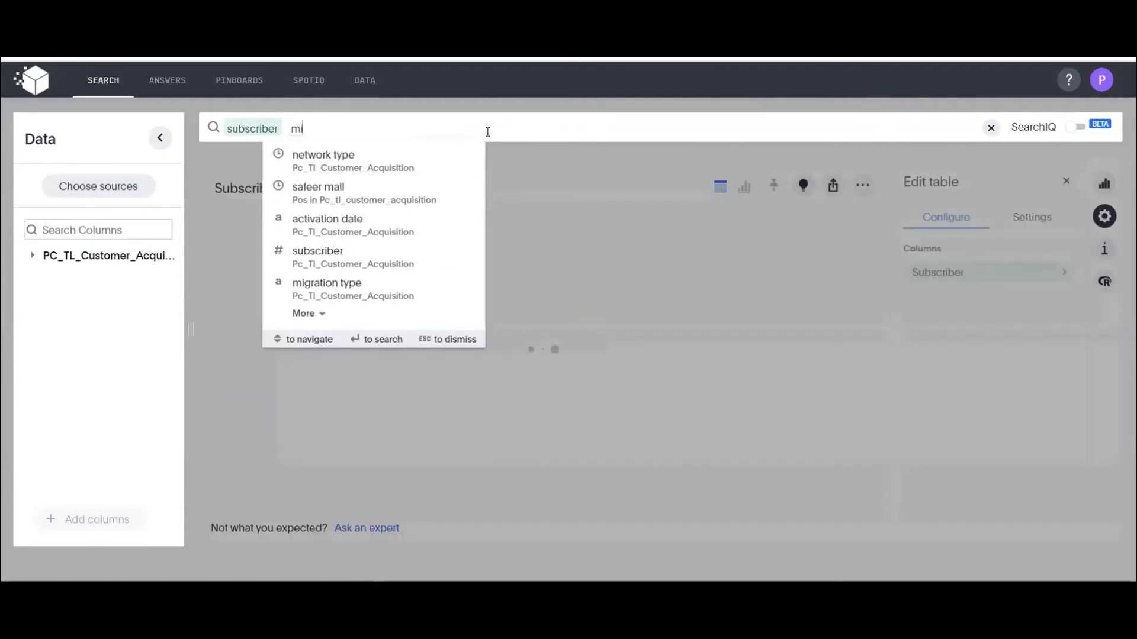
type("gratio")
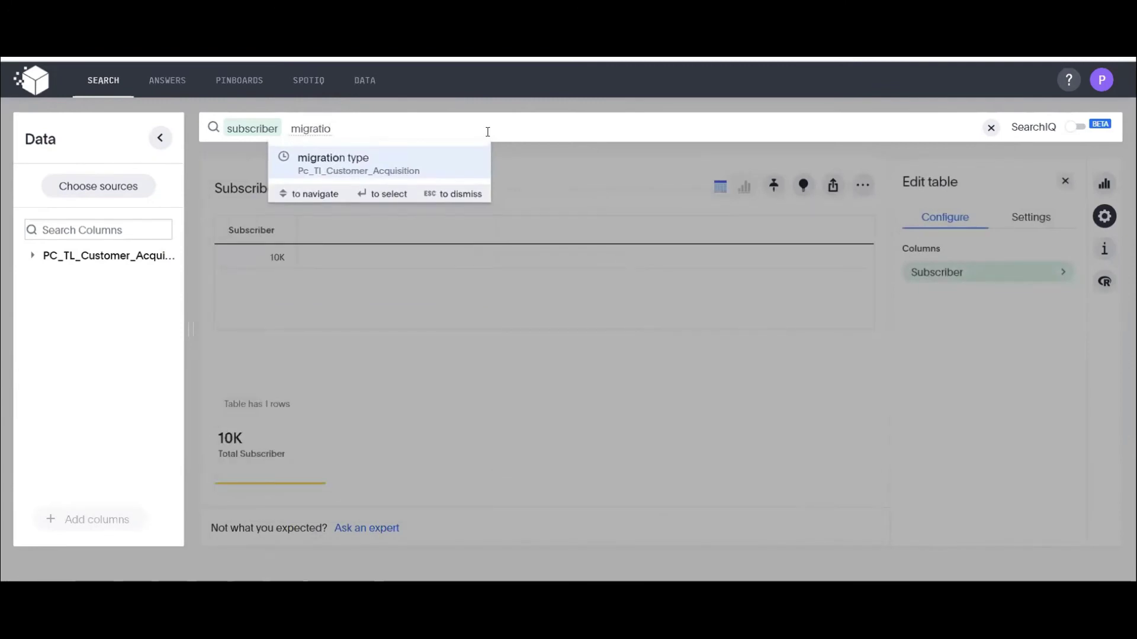
key("Return")
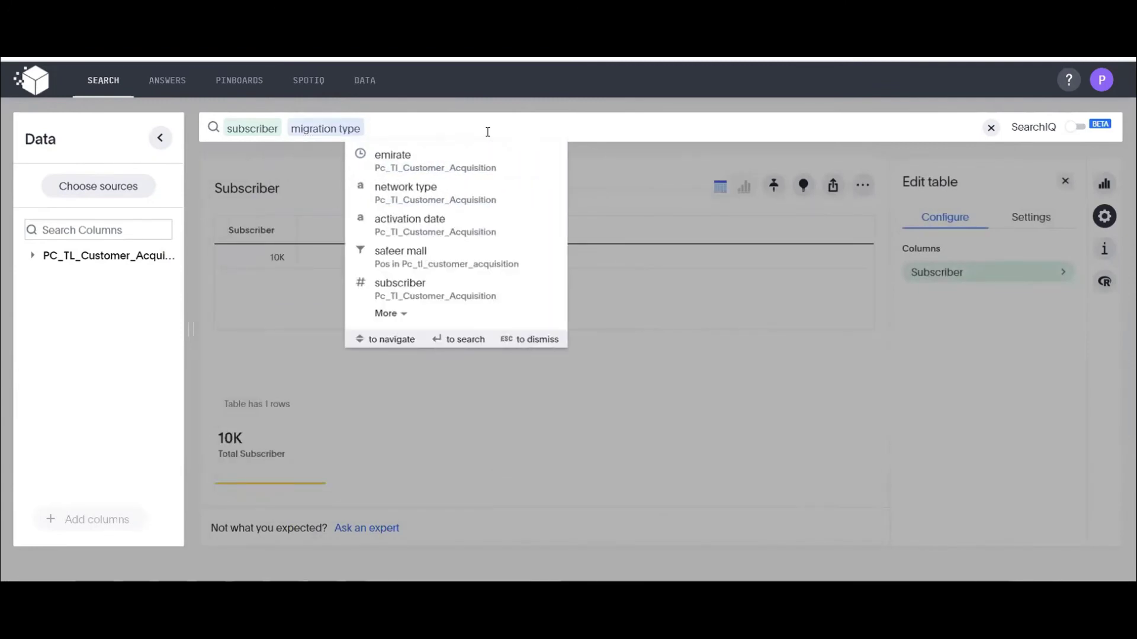
type("emirates")
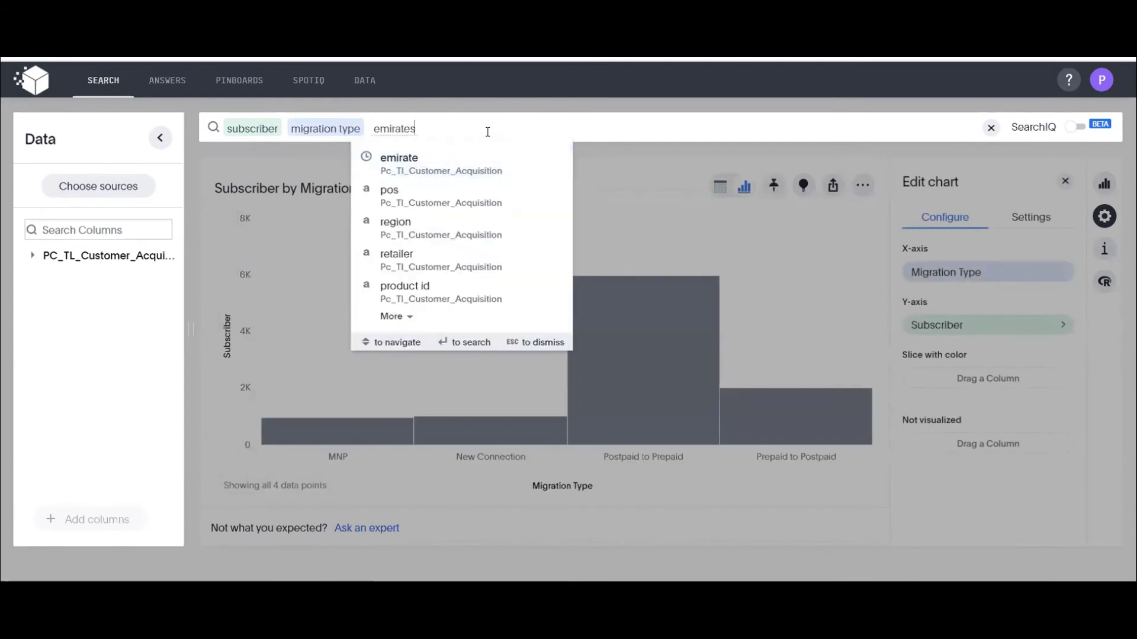
key("Return")
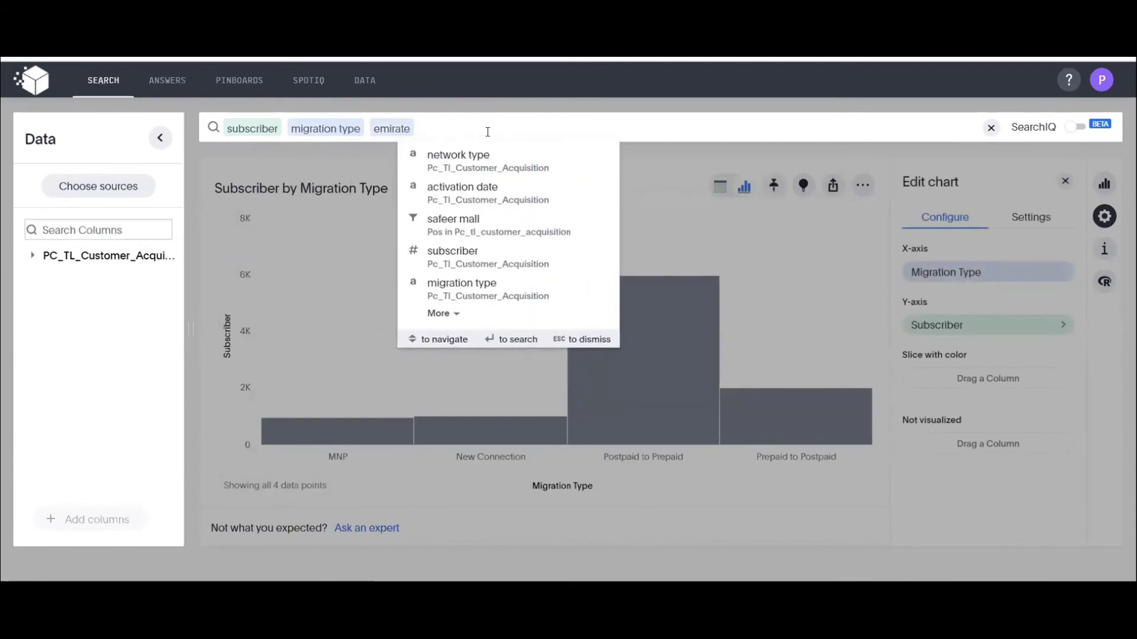
left_click(661, 255)
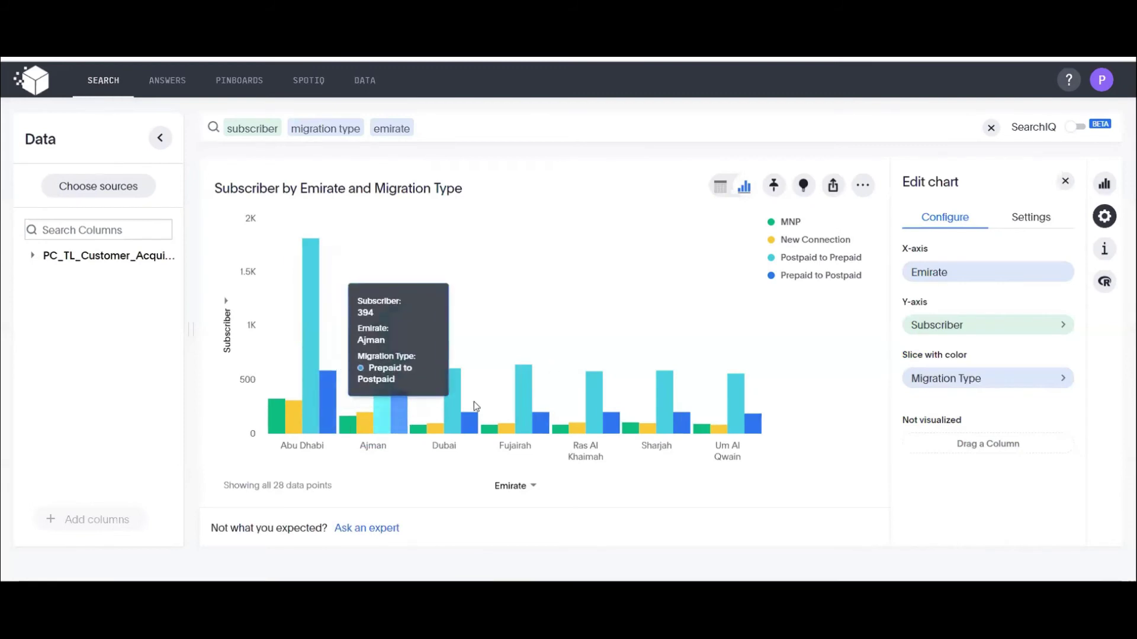
- Show the emirate and migration type result as a table and pin it to the Acq pinboard
left_click(724, 187)
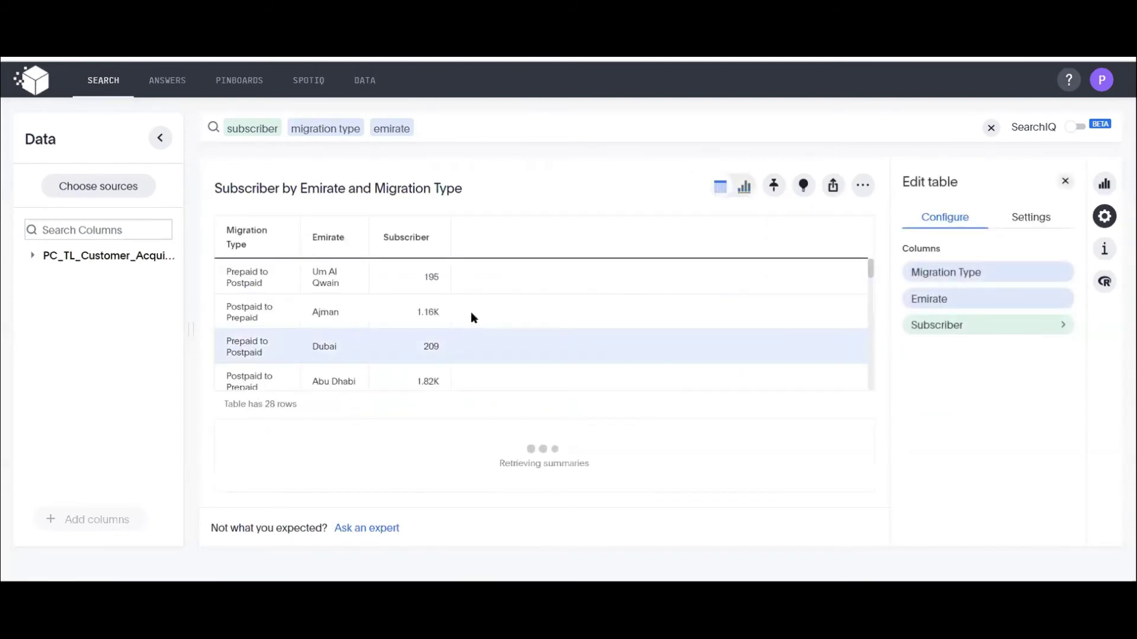
left_click(773, 185)
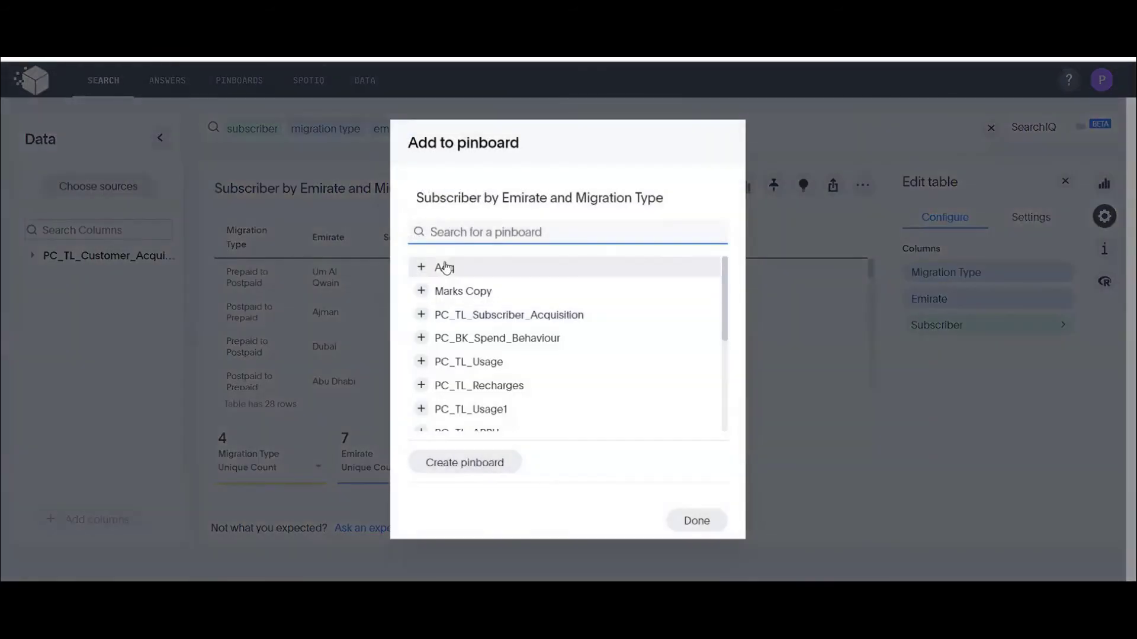
left_click(445, 267)
left_click(697, 521)
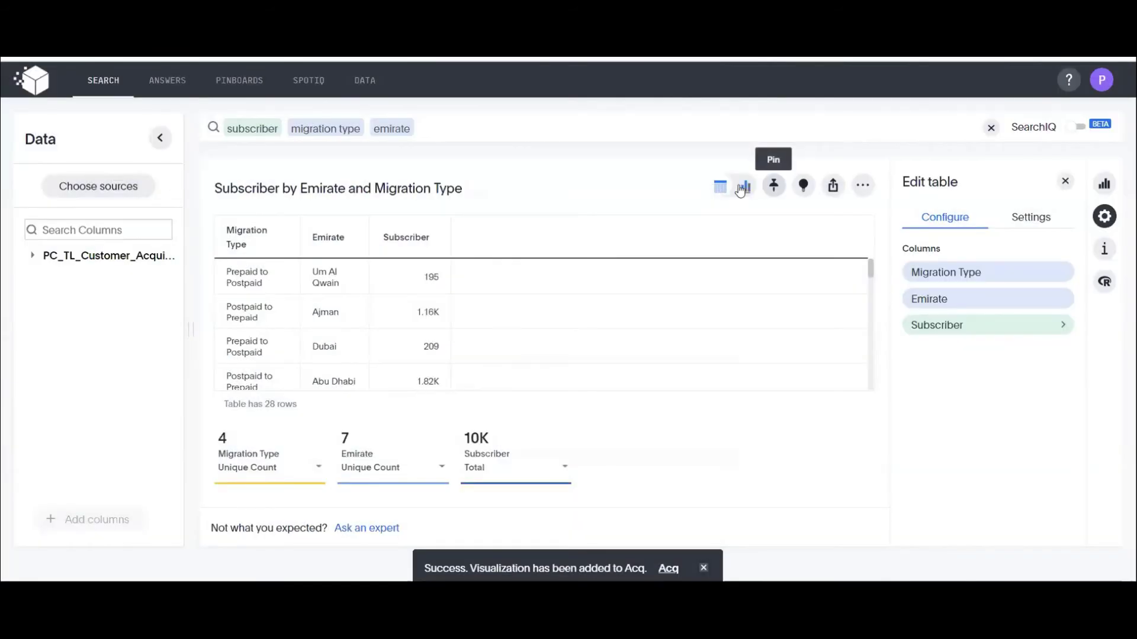
- Switch the emirate and migration type result back to a chart and pin the chart to the Acq pinboard
left_click(744, 187)
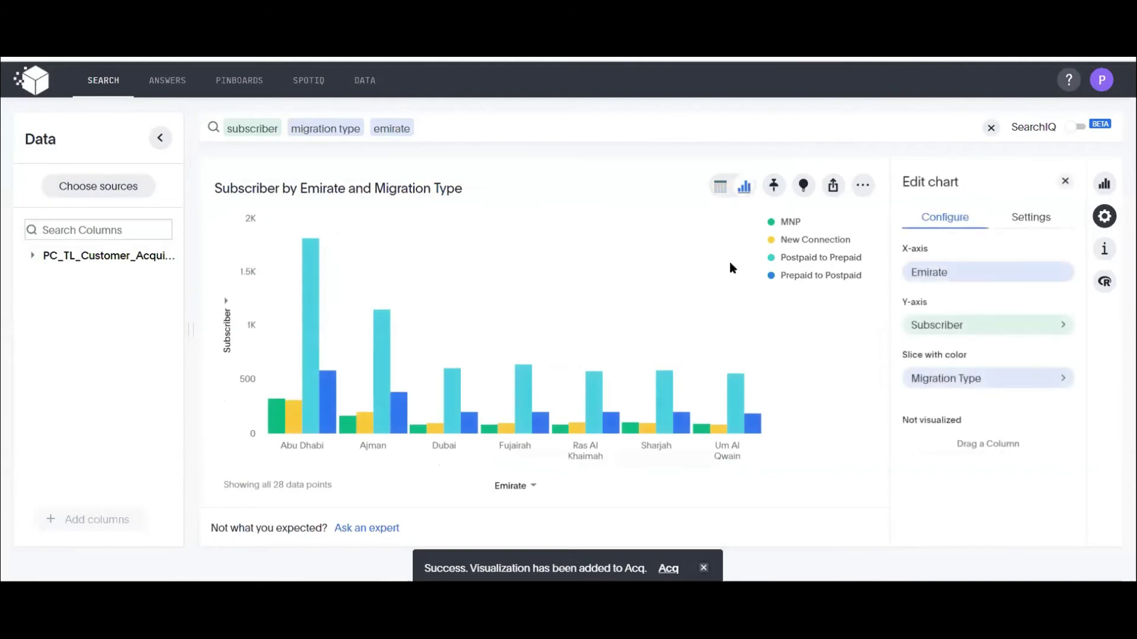
left_click(774, 186)
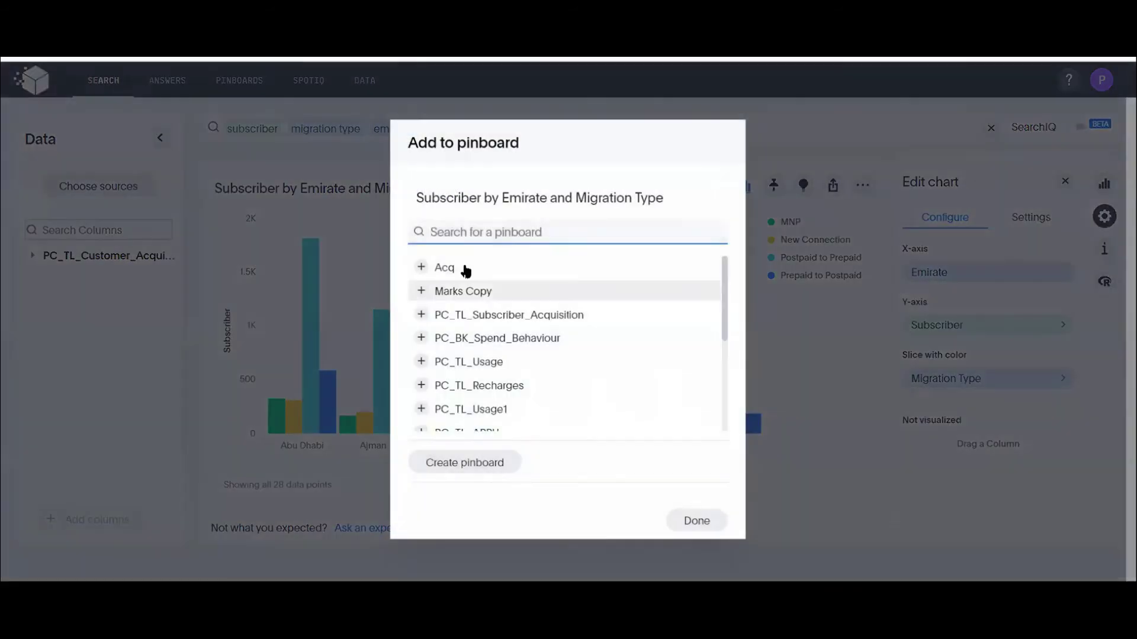
left_click(696, 521)
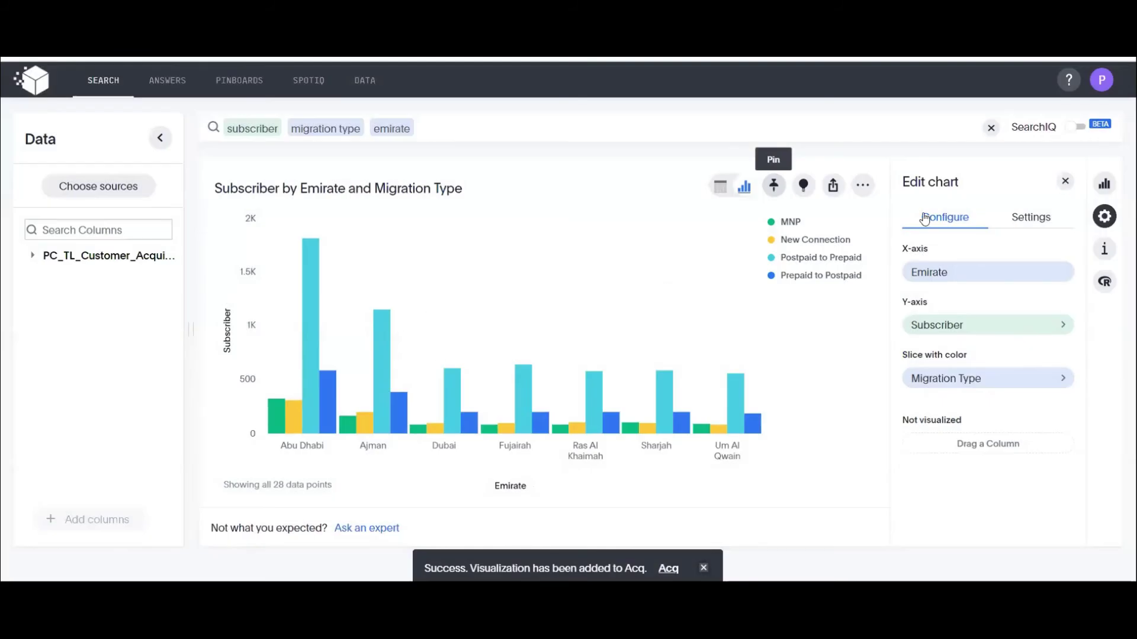
- Change the emirate and migration type visualization to a Sankey chart
left_click(1094, 219)
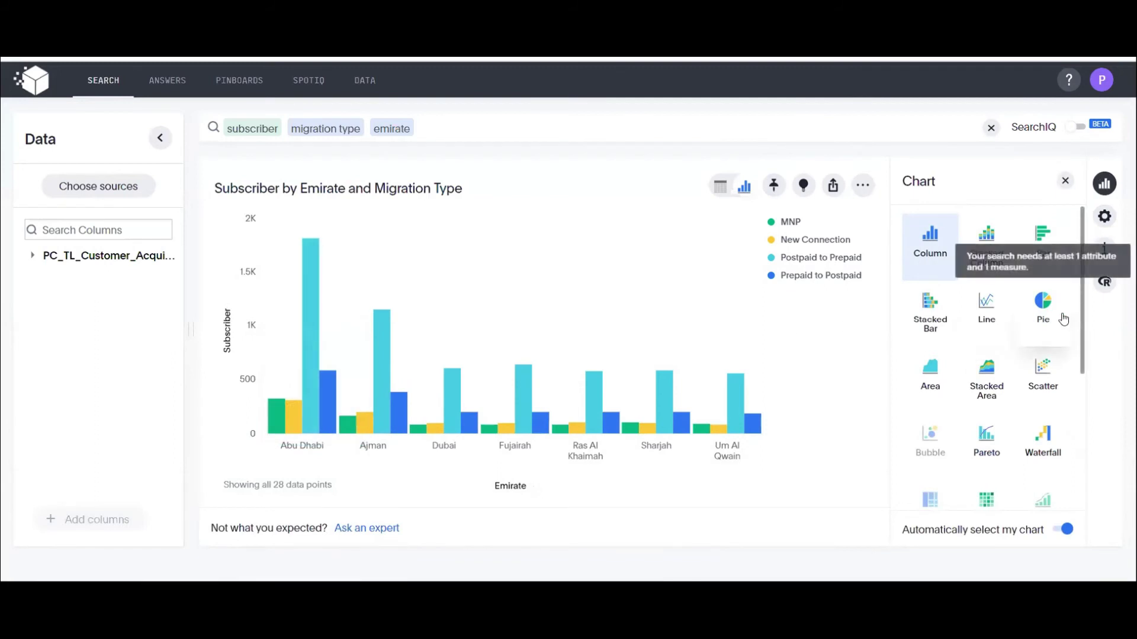
scroll(1004, 246, "down", 3)
scroll(1020, 254, "up", 3)
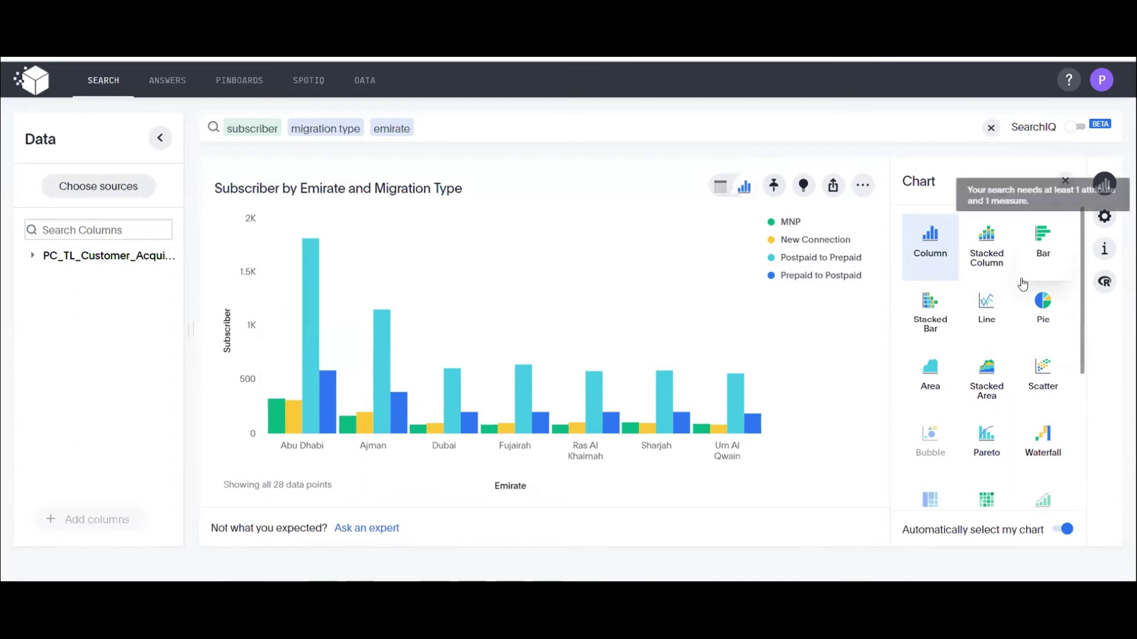
scroll(1016, 264, "down", 2)
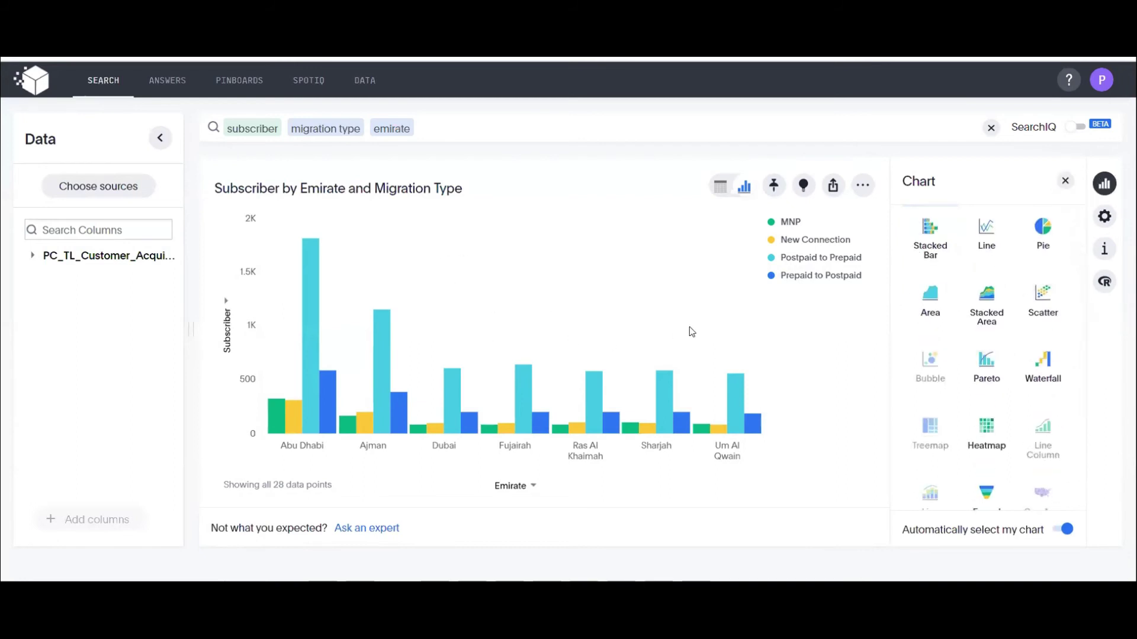
scroll(1002, 329, "down", 3)
mouse_move(592, 385)
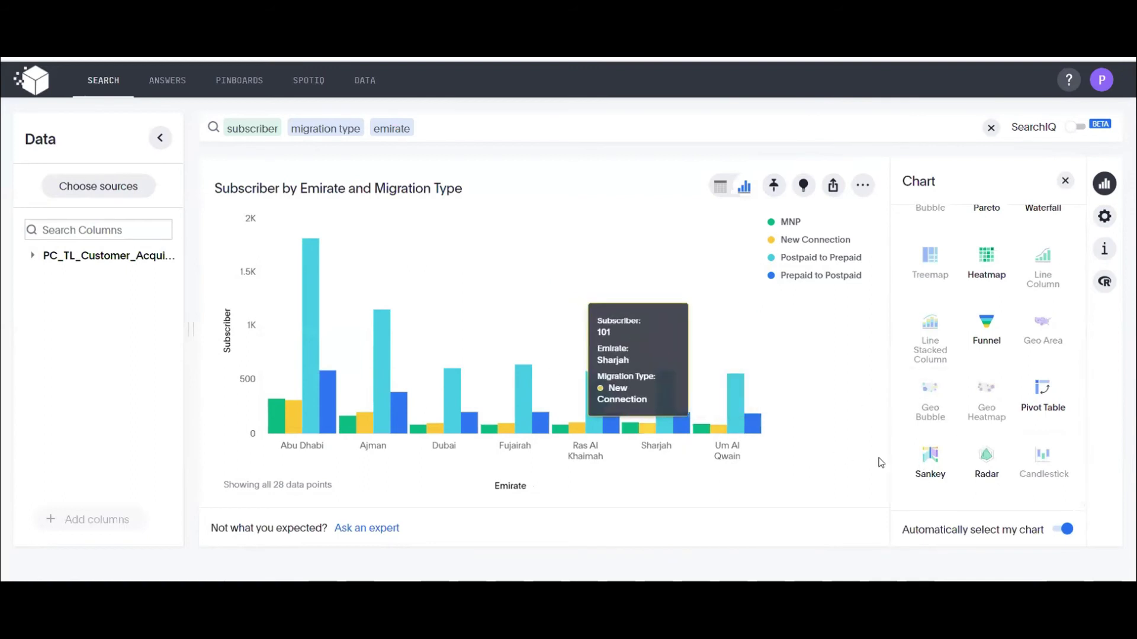
left_click(941, 477)
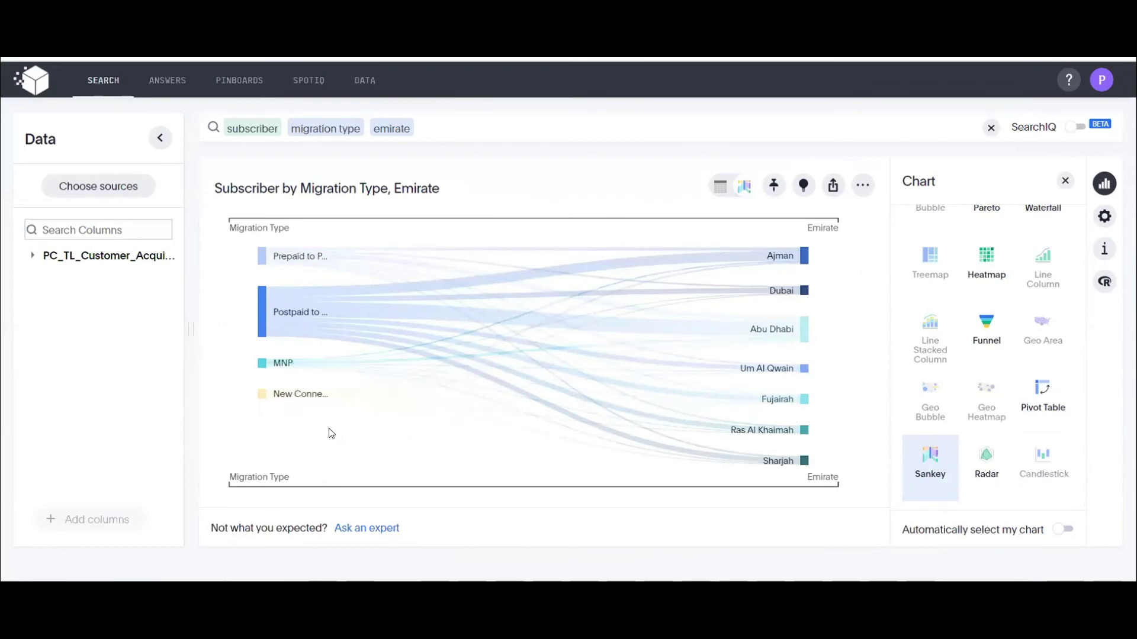
- Pin the Sankey chart of subscriber by migration type and emirate to the Acq pinboard
left_click(772, 188)
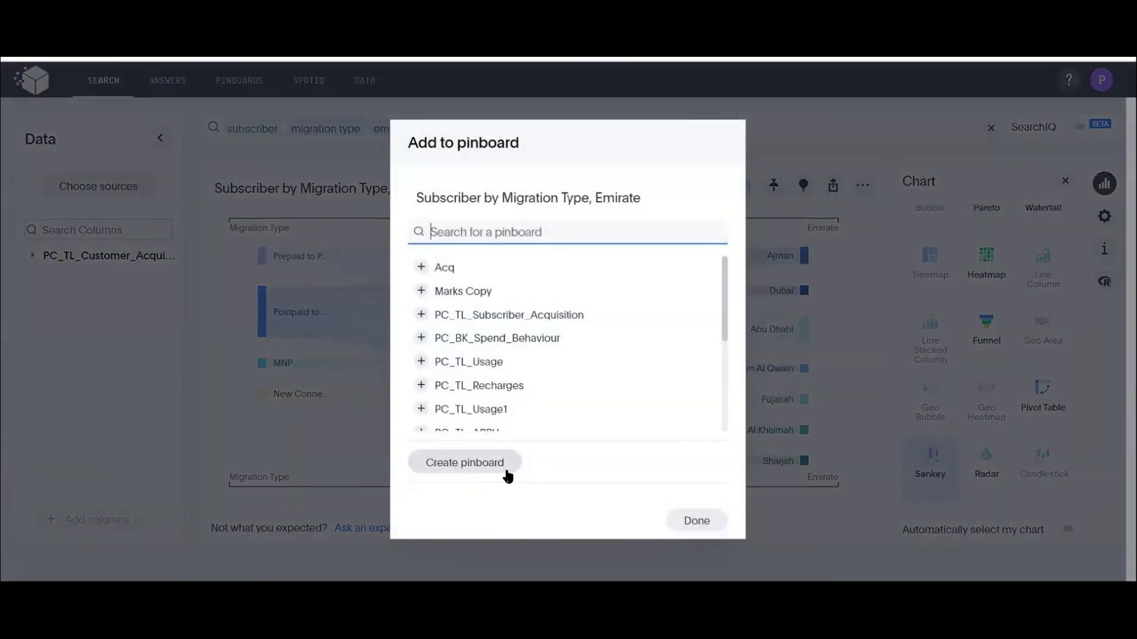
left_click(460, 265)
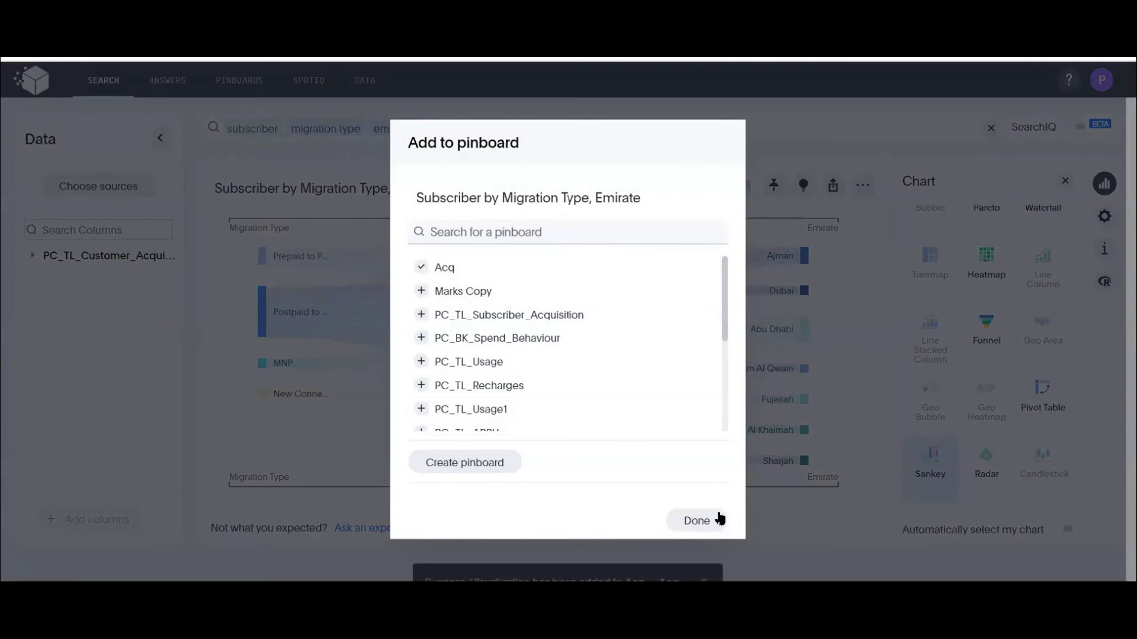
left_click(712, 520)
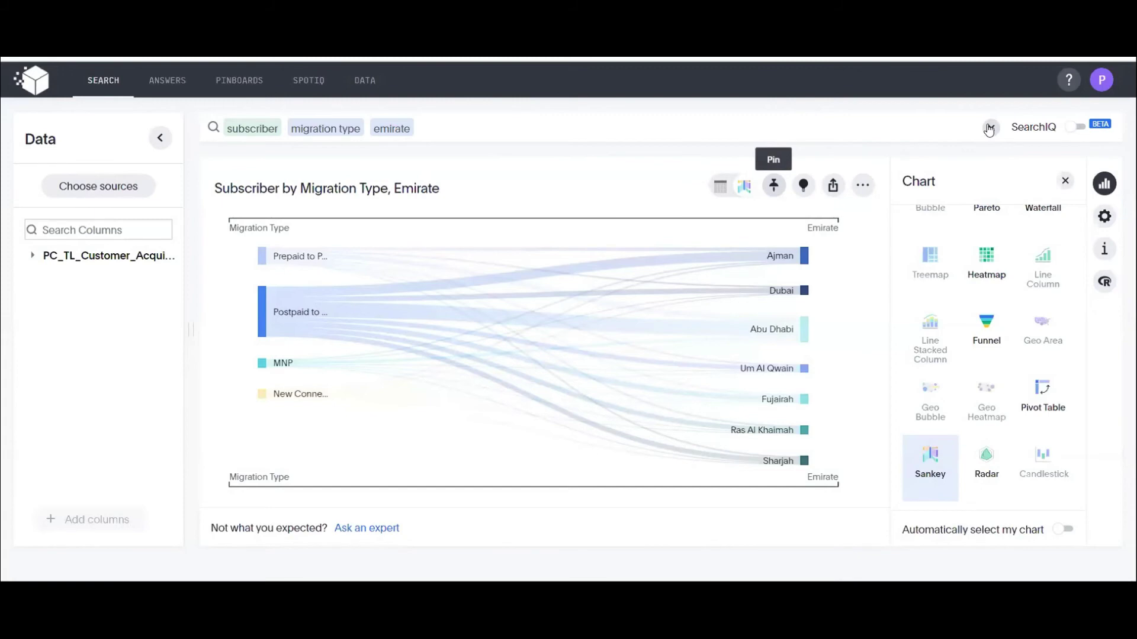
- Clear the search, collapse the data source pane, and build a new search for subscriber filtered to safeer mall
left_click(989, 128)
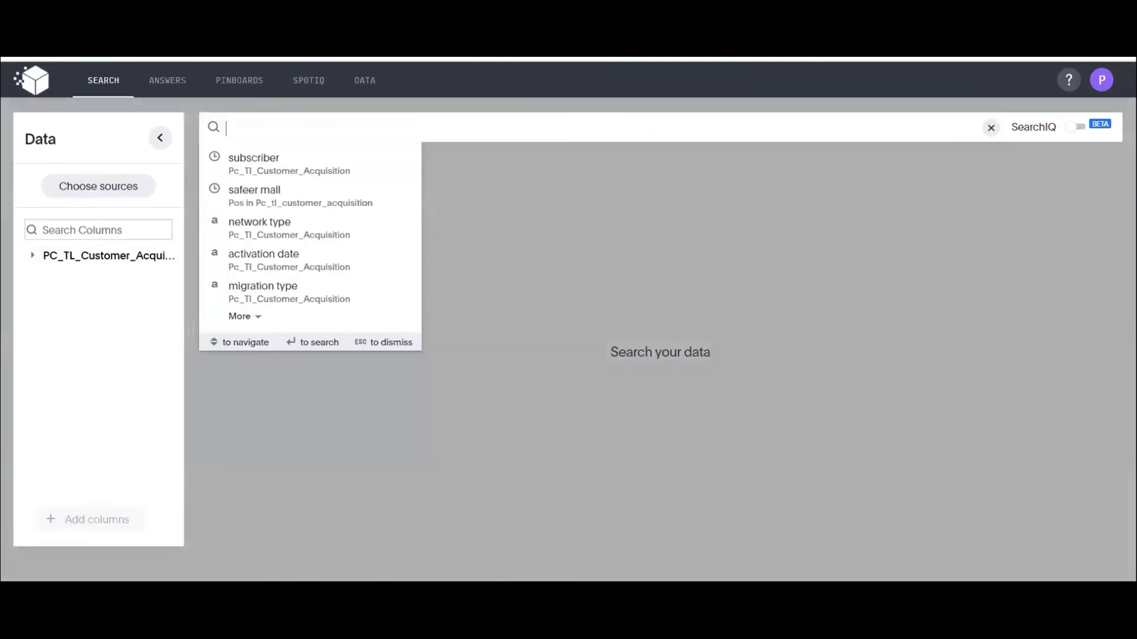
left_click(160, 138)
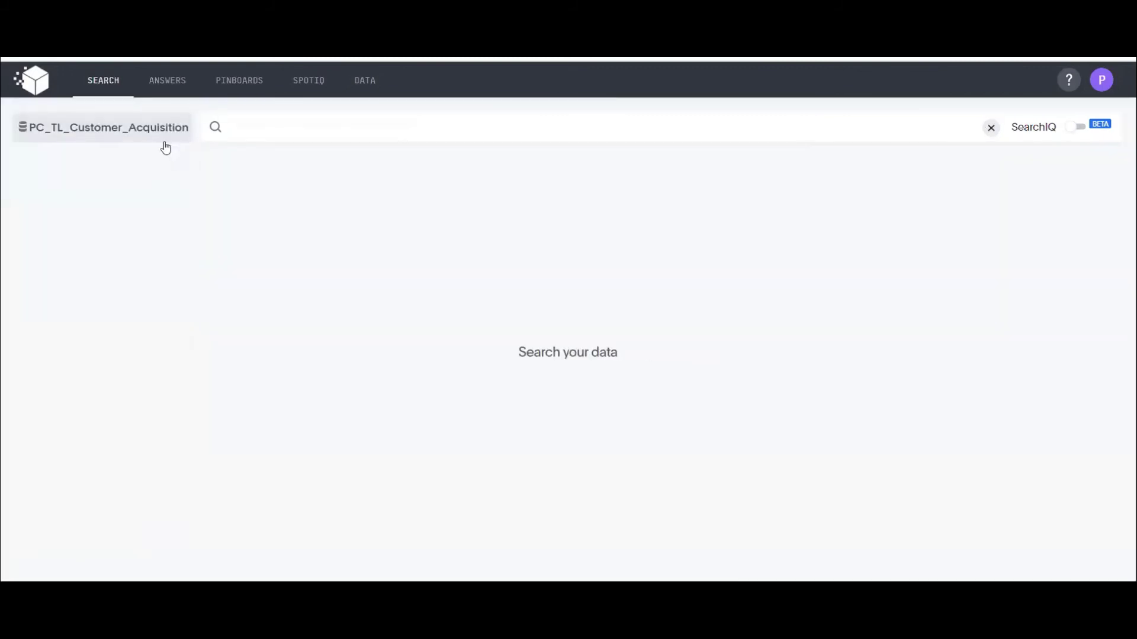
left_click(246, 126)
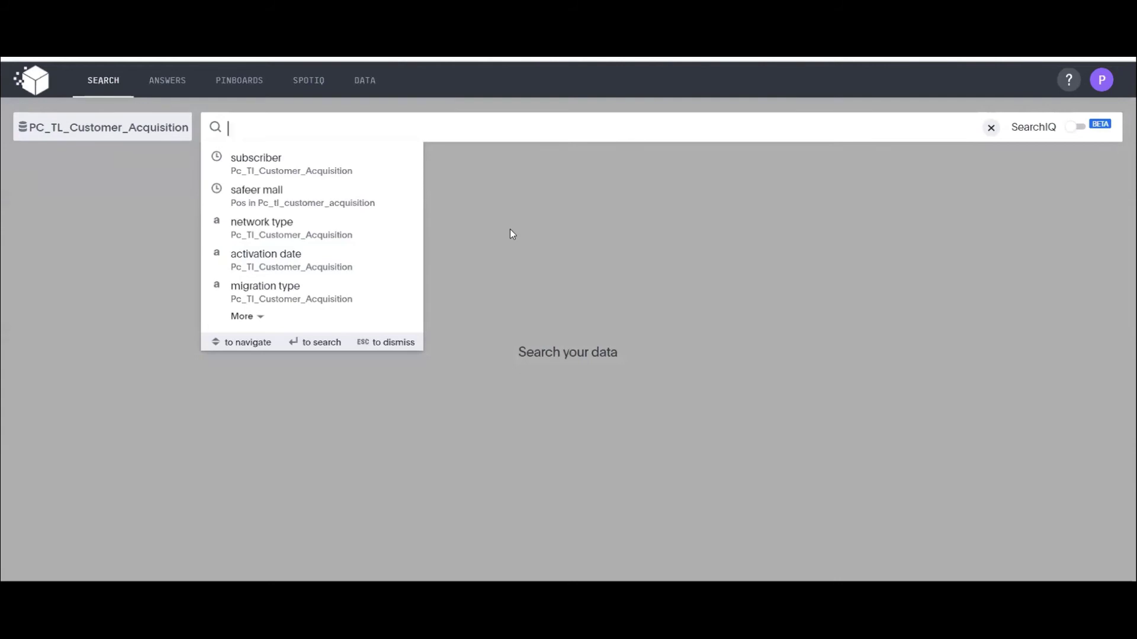
type("subs")
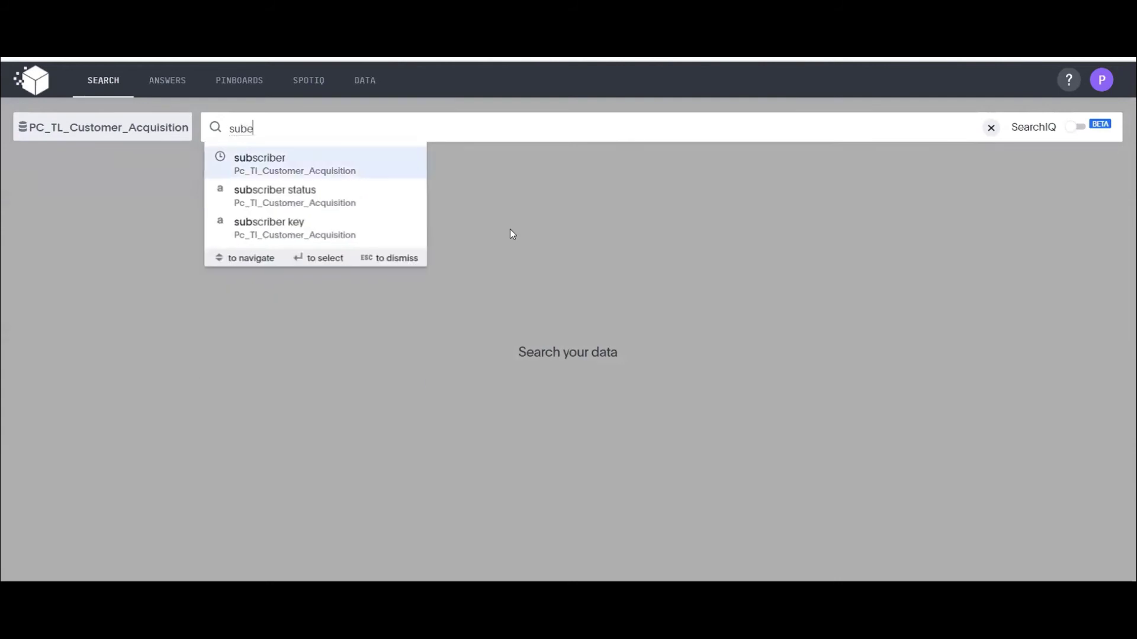
key("BackSpace")
type("scriber")
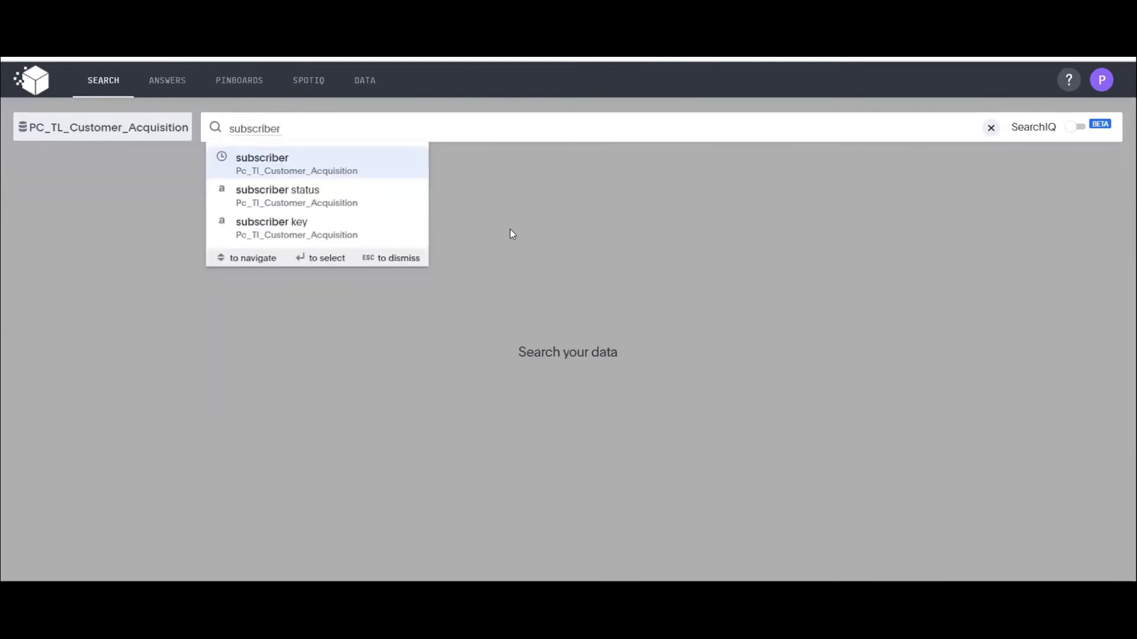
key("Return")
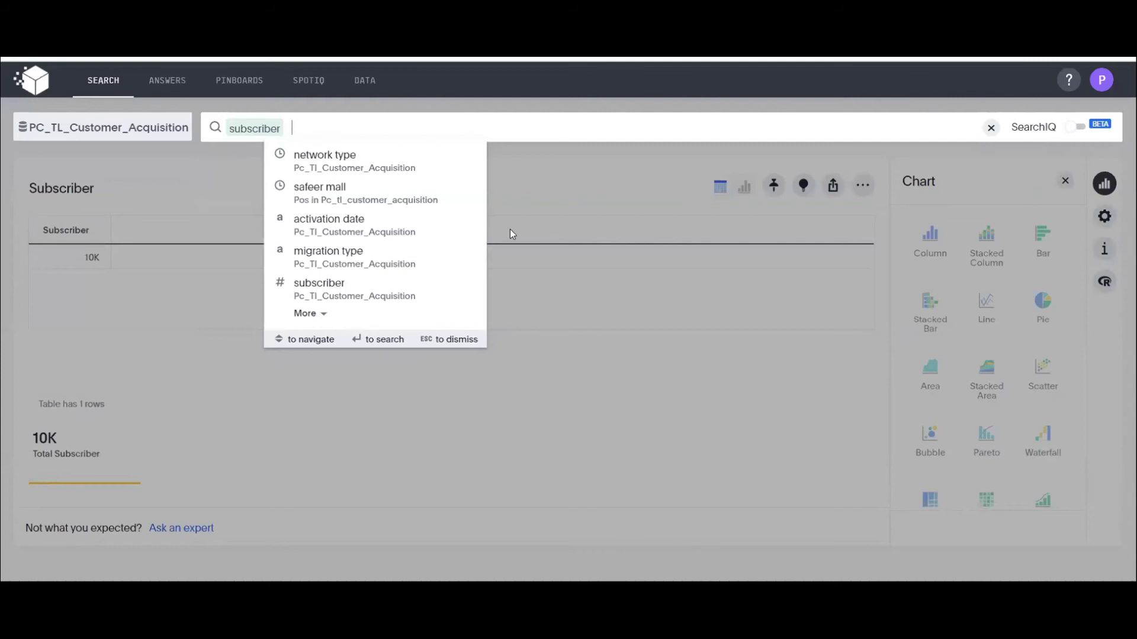
type("safee")
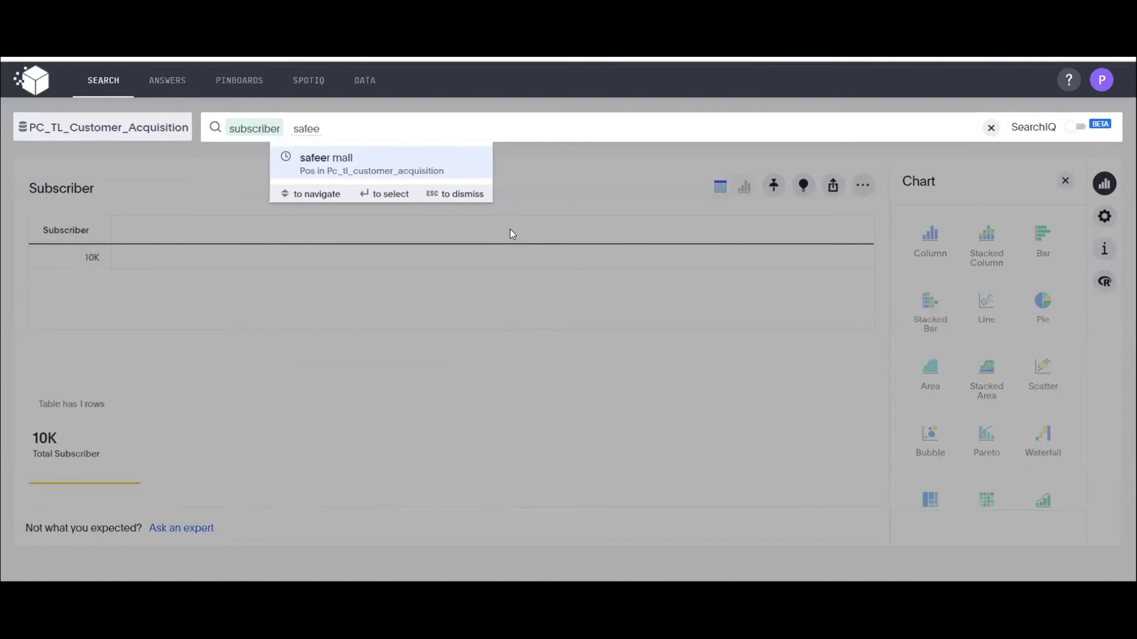
key("Return")
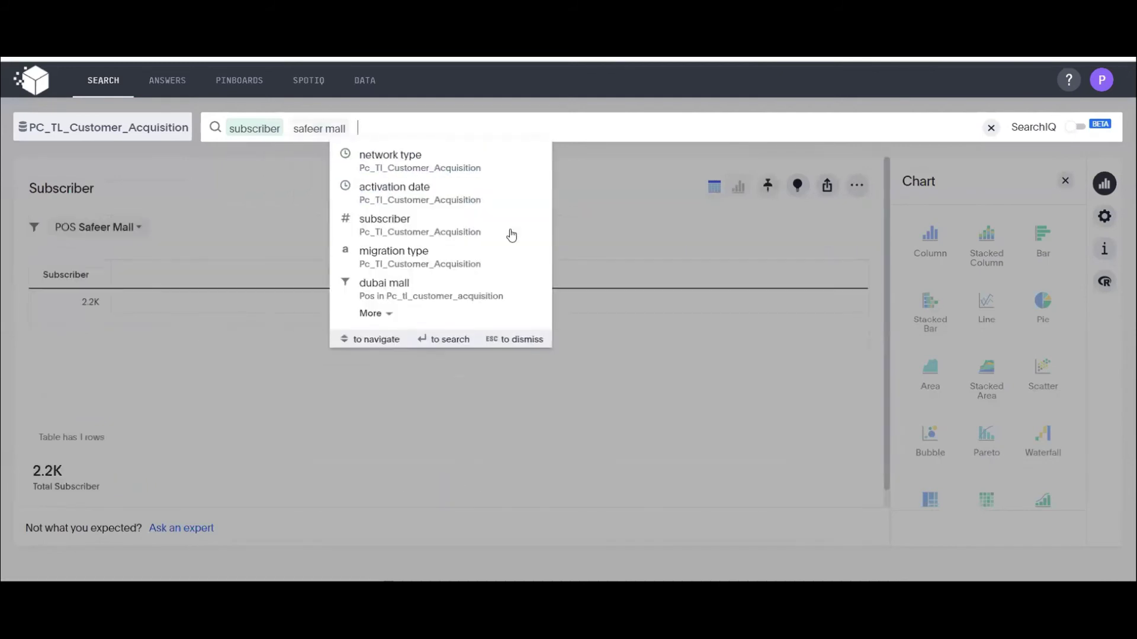
- Try an activation date filter of 2020 on the safeer mall subscriber search and remove it again
type("2020")
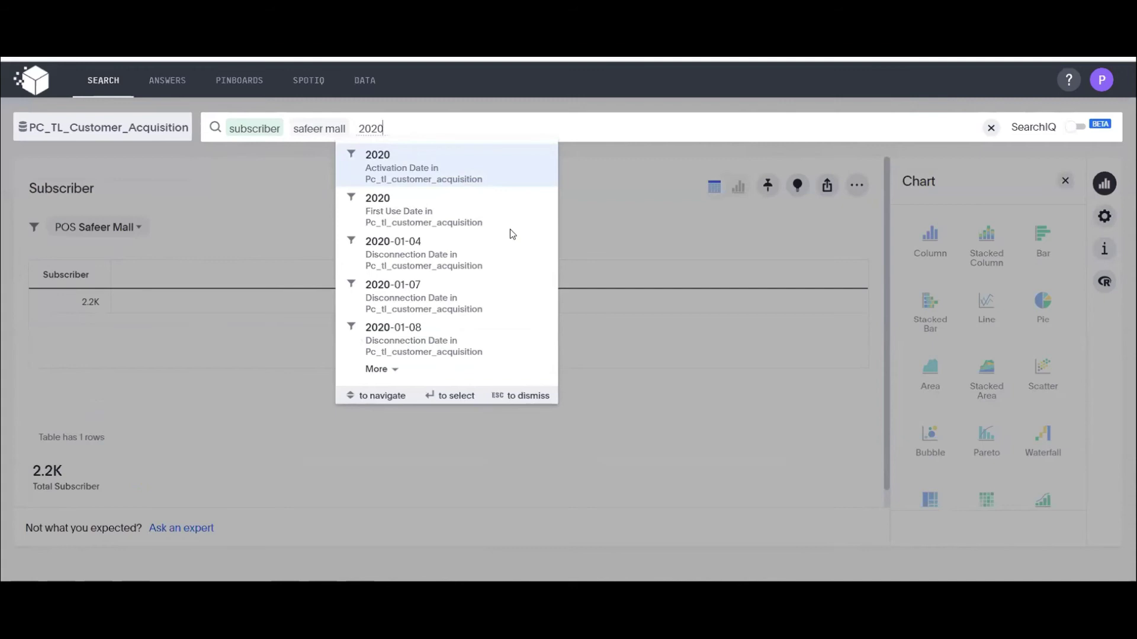
key("Return")
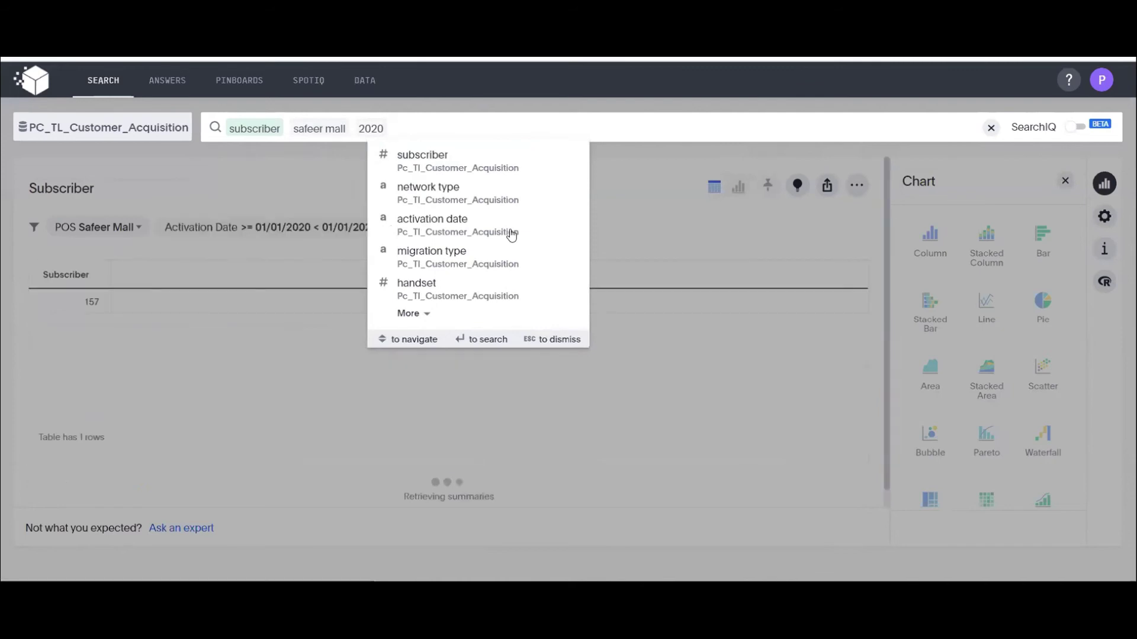
key("BackSpace")
key("BackSpace")
key("BackSpace")
key("BackSpace")
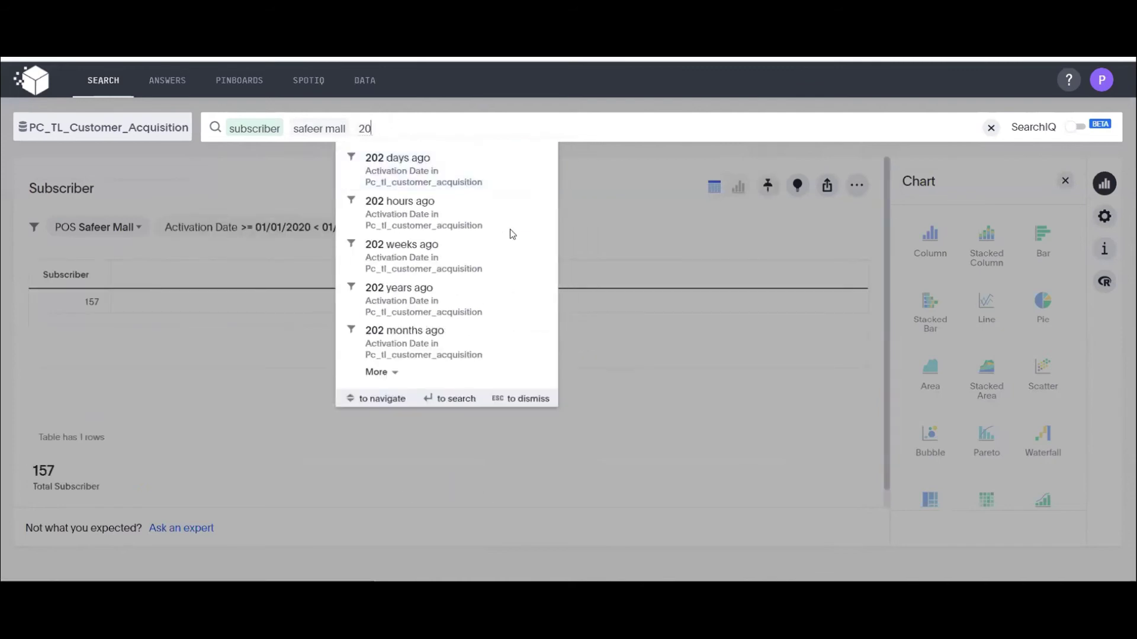
key("BackSpace")
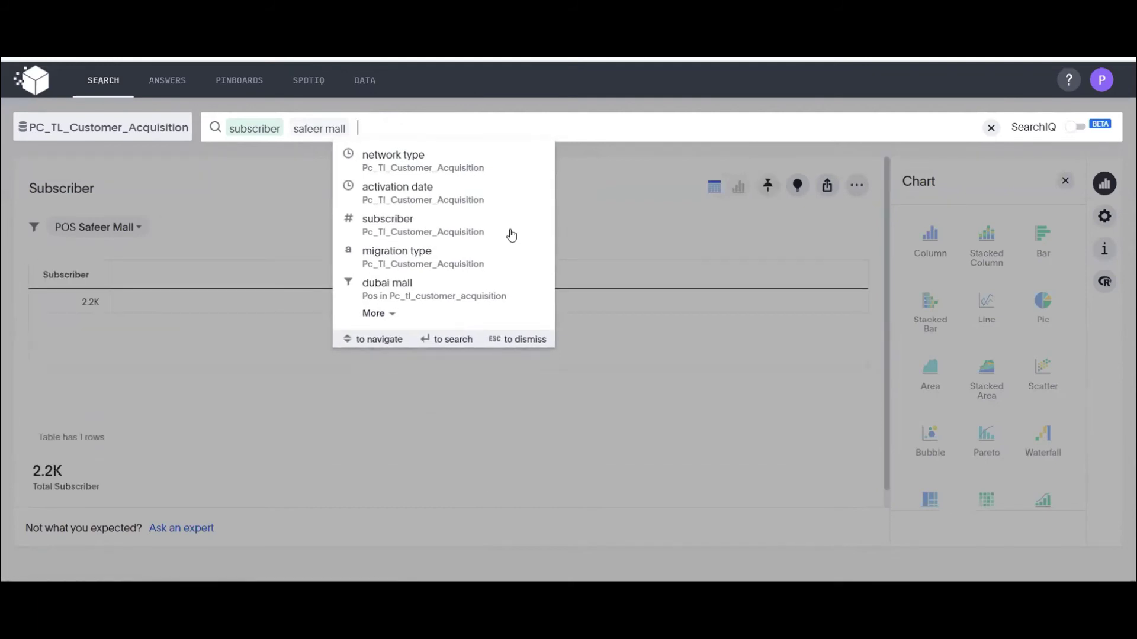
- Filter the safeer mall subscriber search by activation date with last year and january
type("last yea")
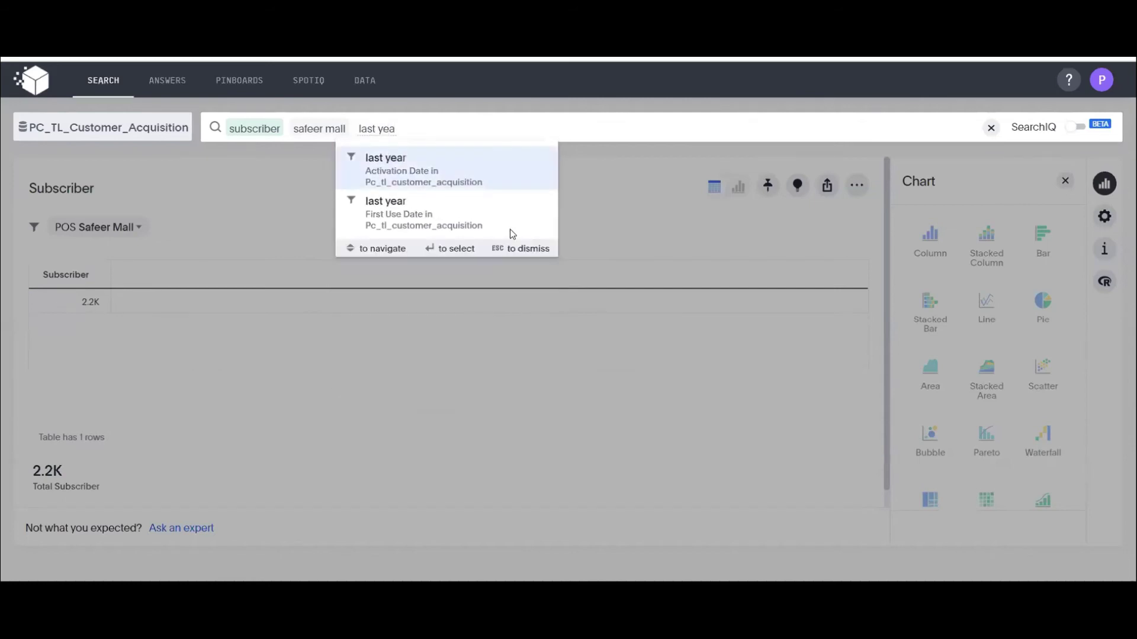
key("Return")
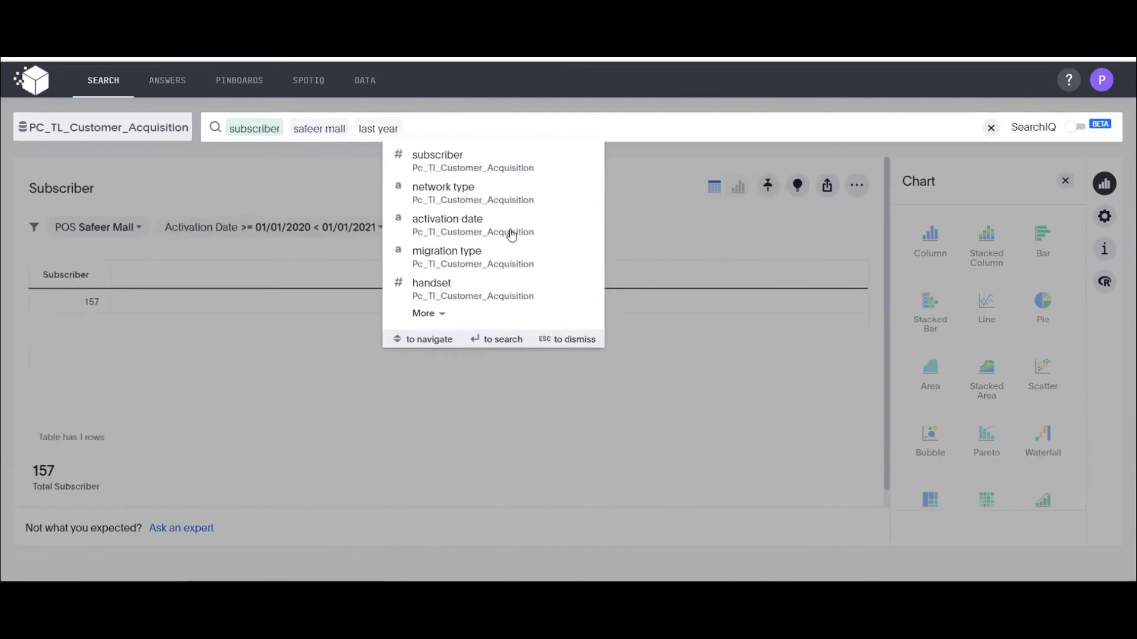
type("jan")
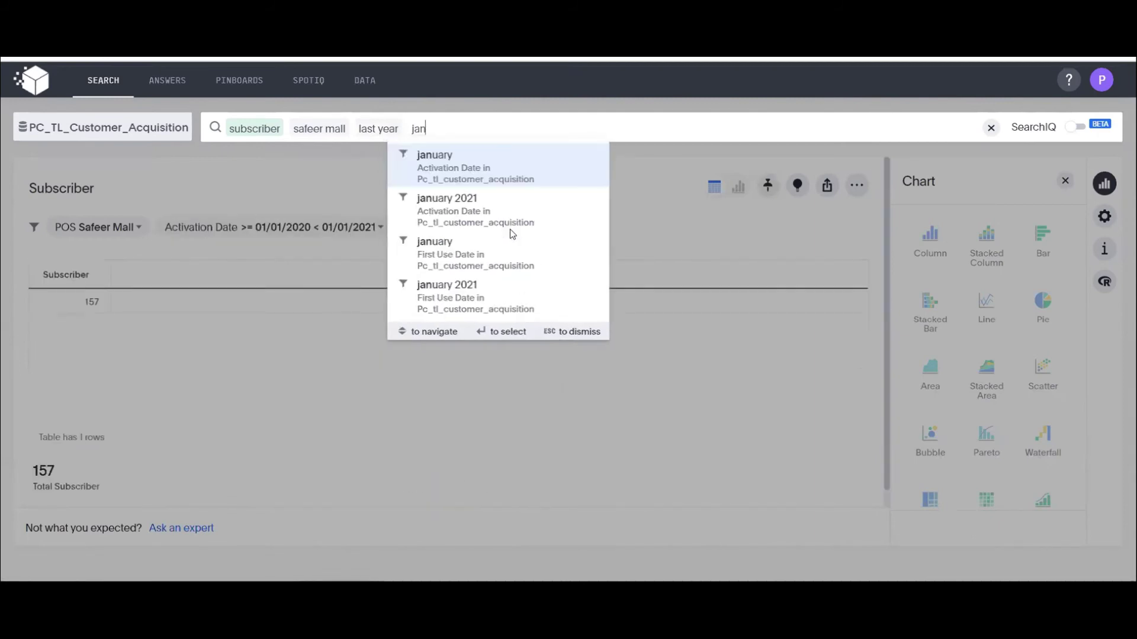
type("uary")
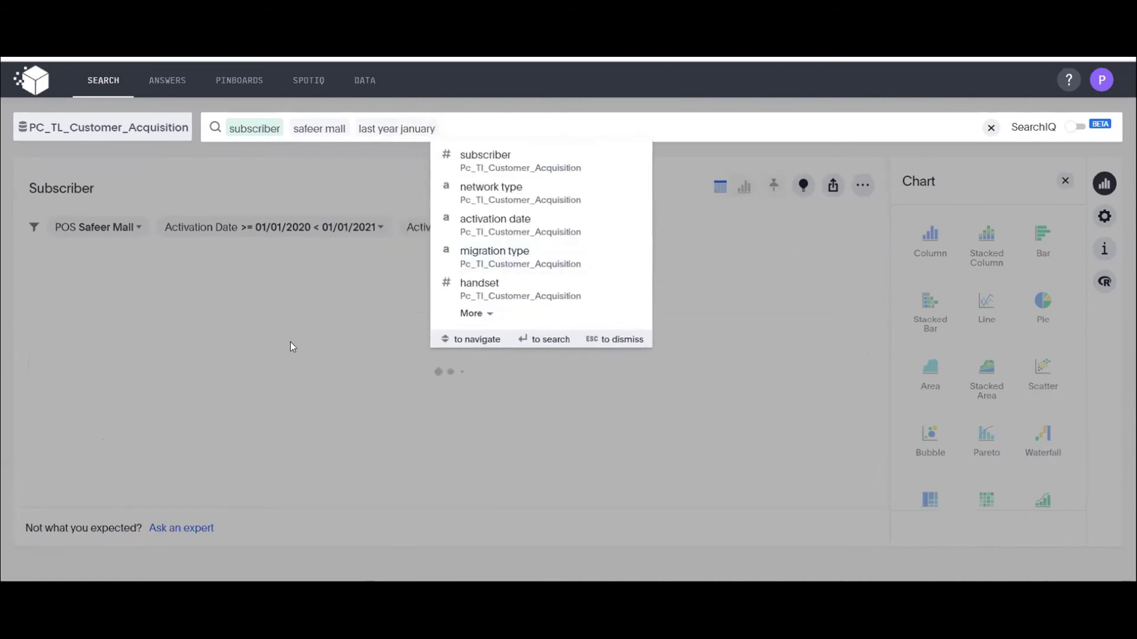
left_click(805, 219)
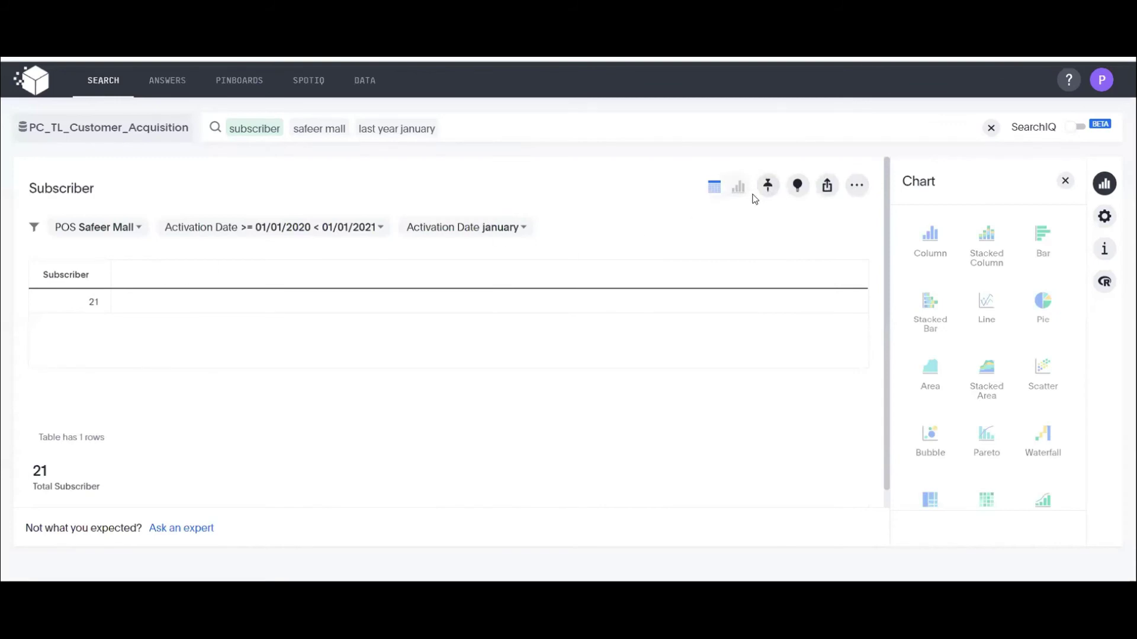
- Pin the safeer mall subscriber result for last year january to the Acq pinboard
left_click(768, 185)
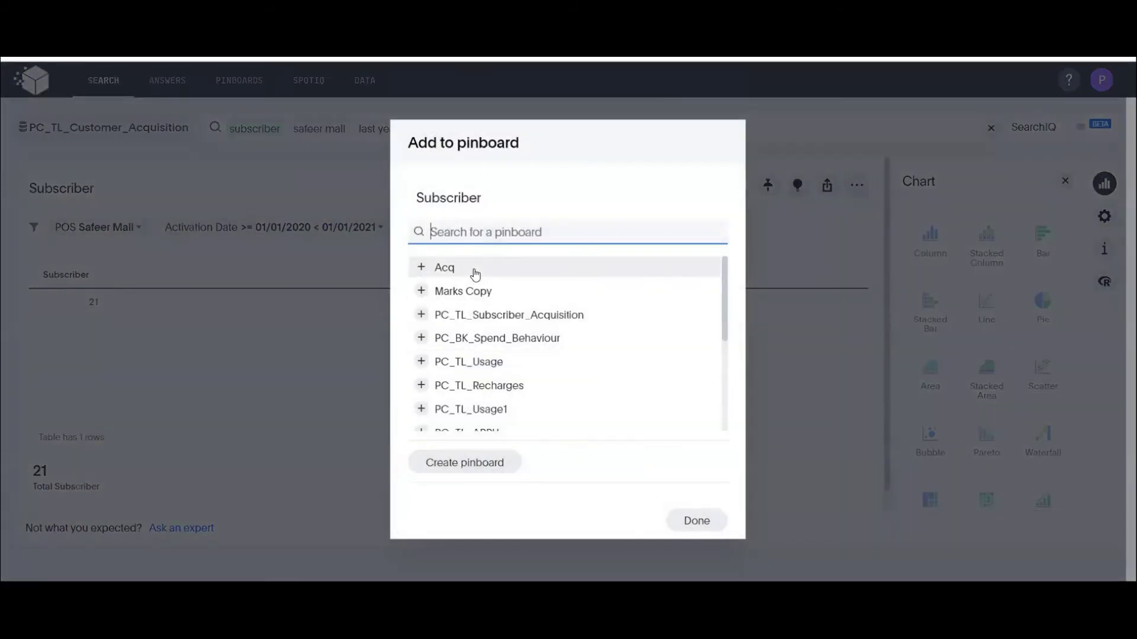
left_click(475, 273)
left_click(695, 523)
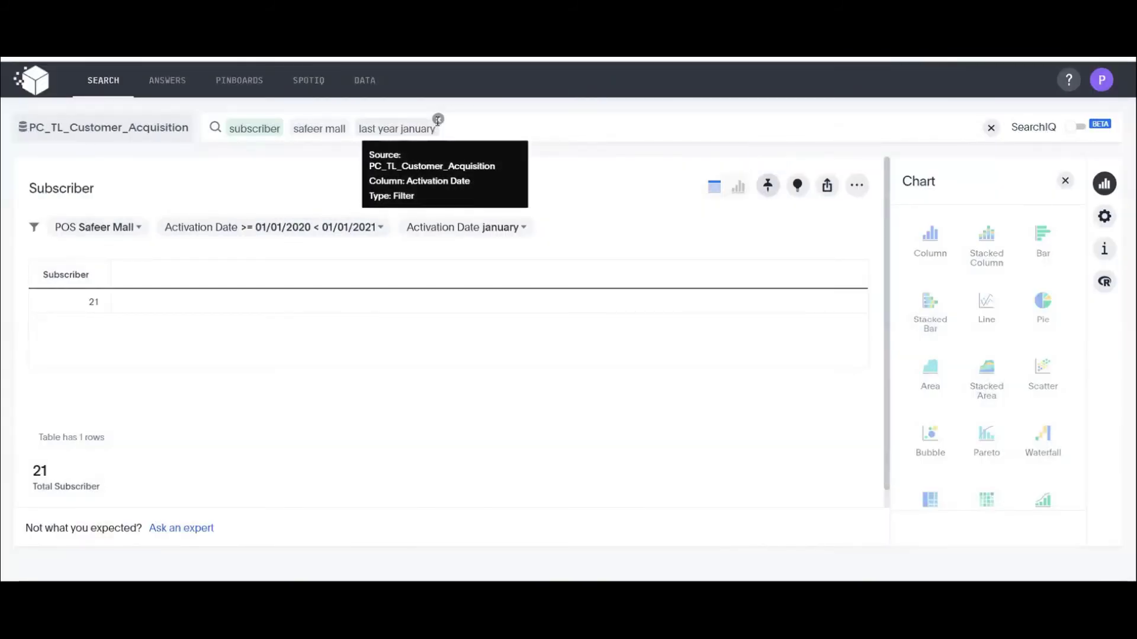
- Replace the mall and date filters with a 2019 vs 2020 subscriber comparison by activation month of year, and show it as a chart
left_click(437, 119)
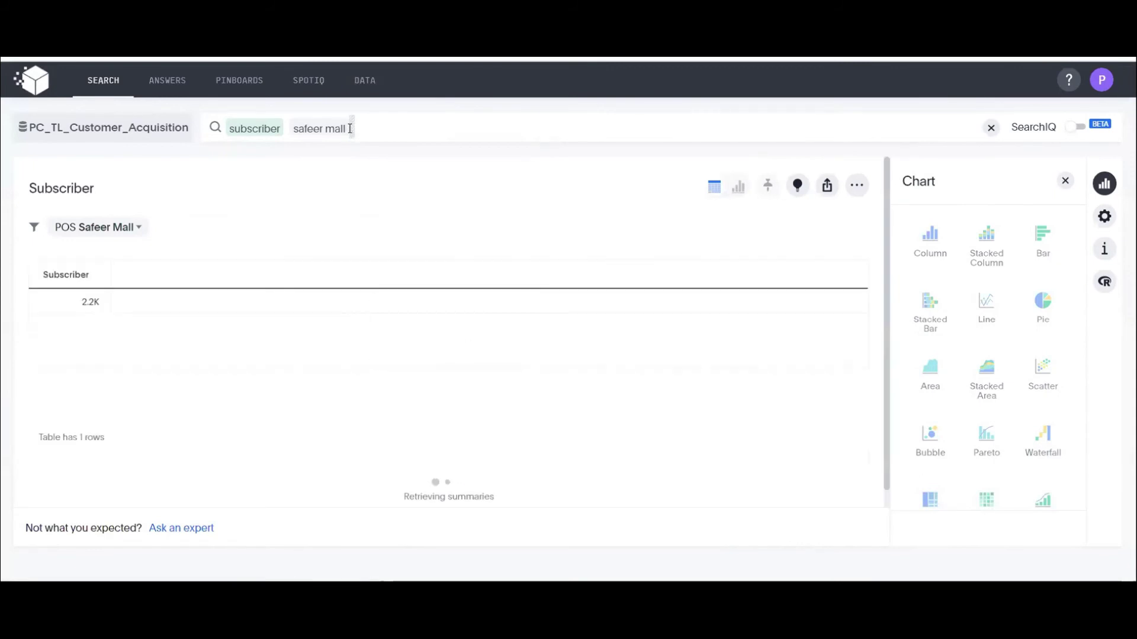
left_click(345, 120)
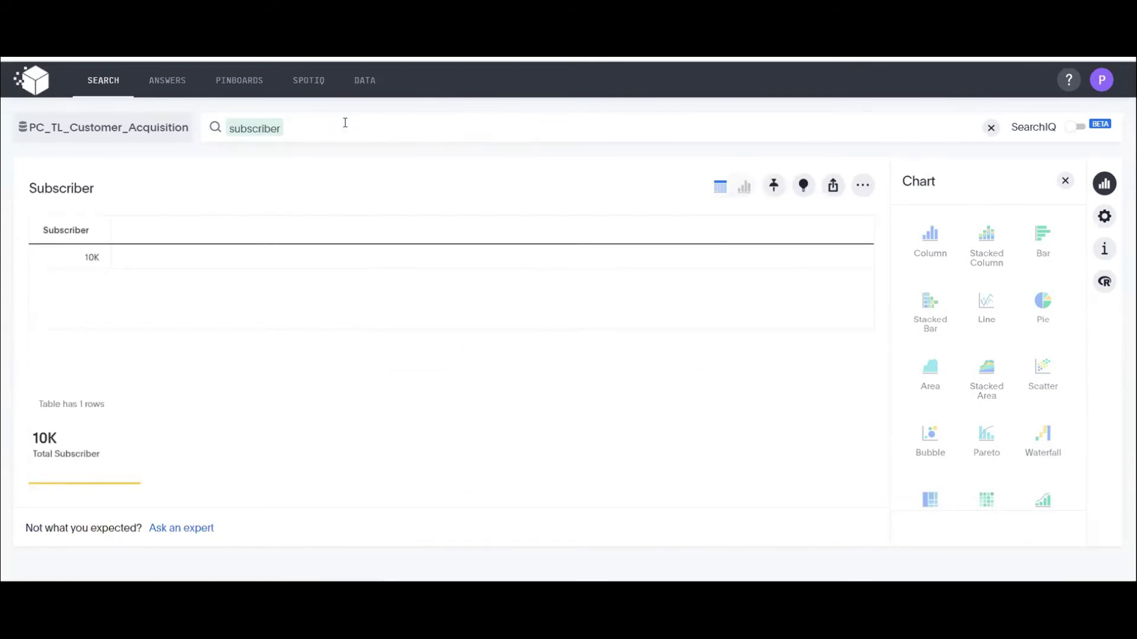
left_click(345, 123)
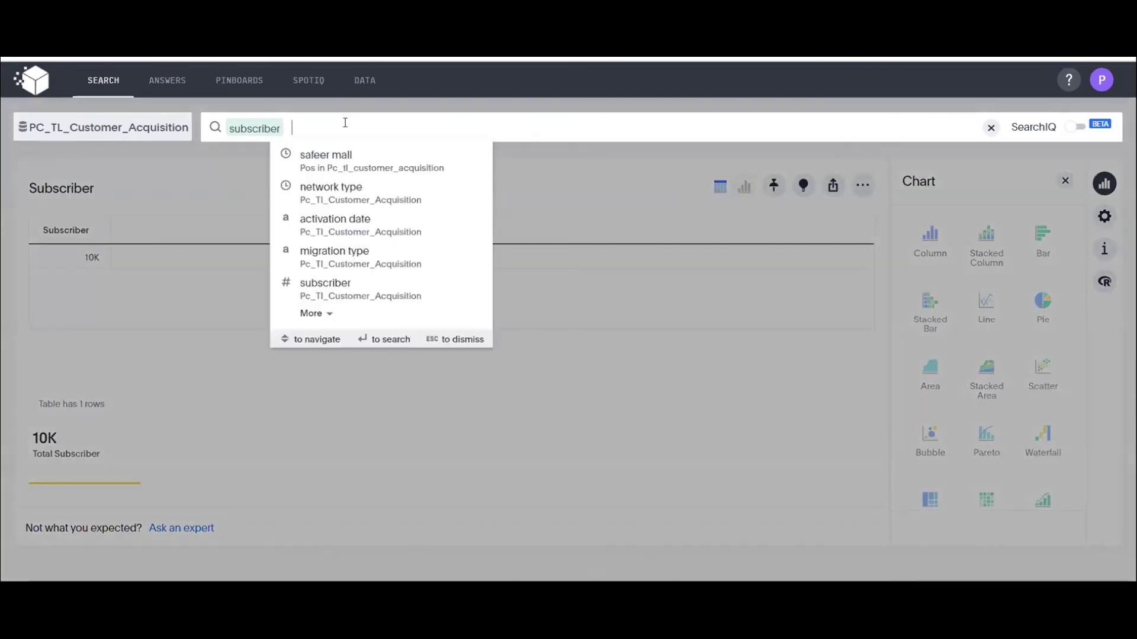
type("2019")
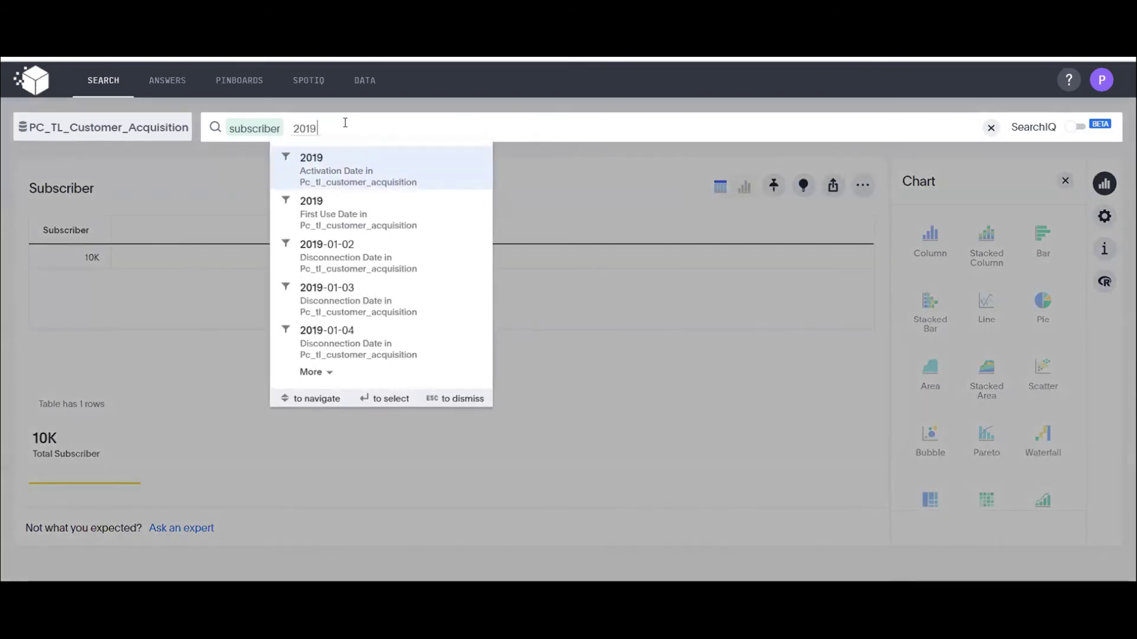
type(" vs 2020")
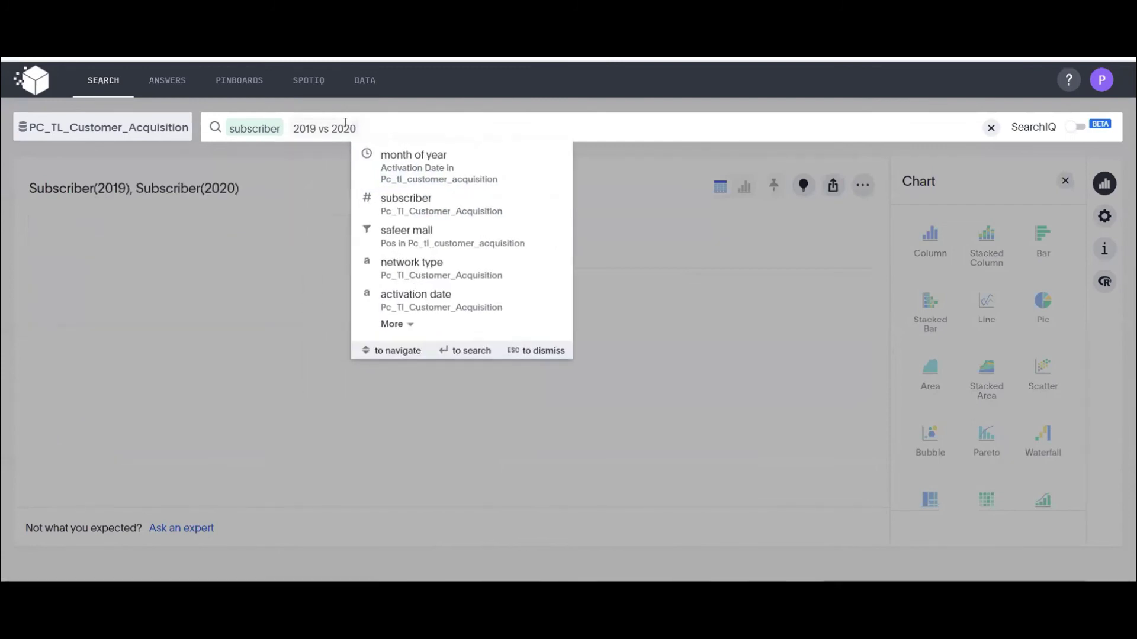
type(" month")
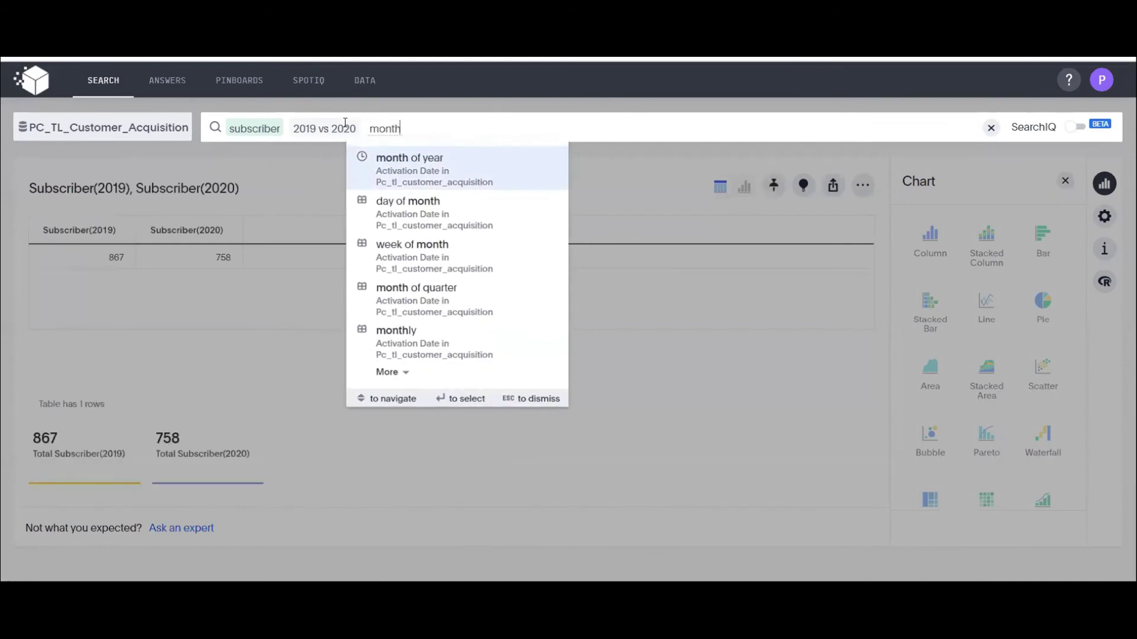
left_click(403, 161)
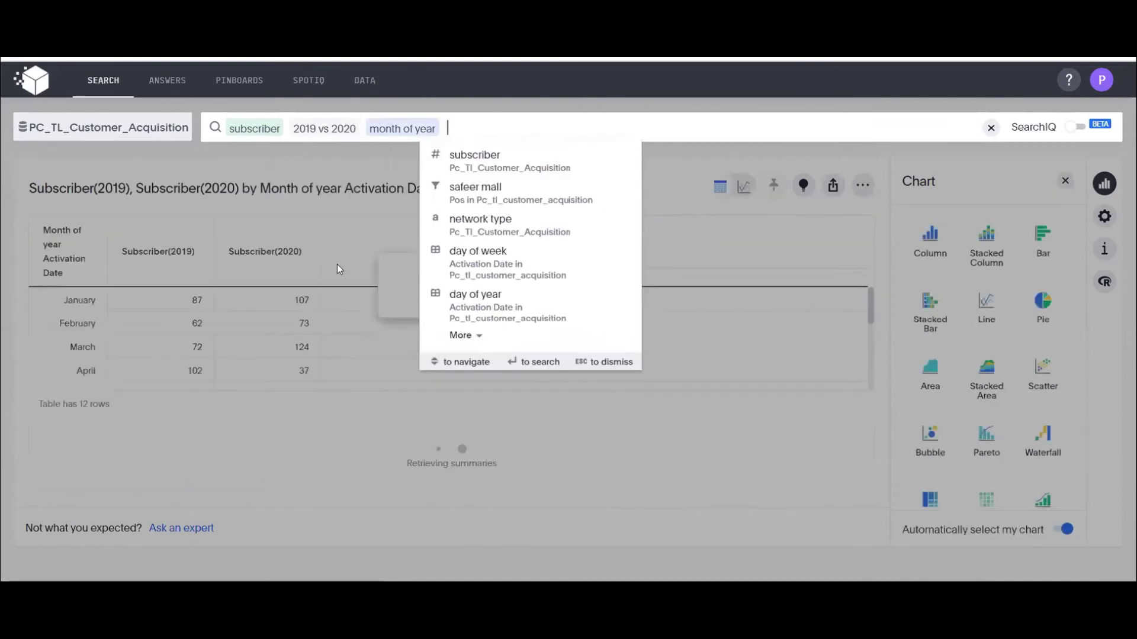
left_click(742, 187)
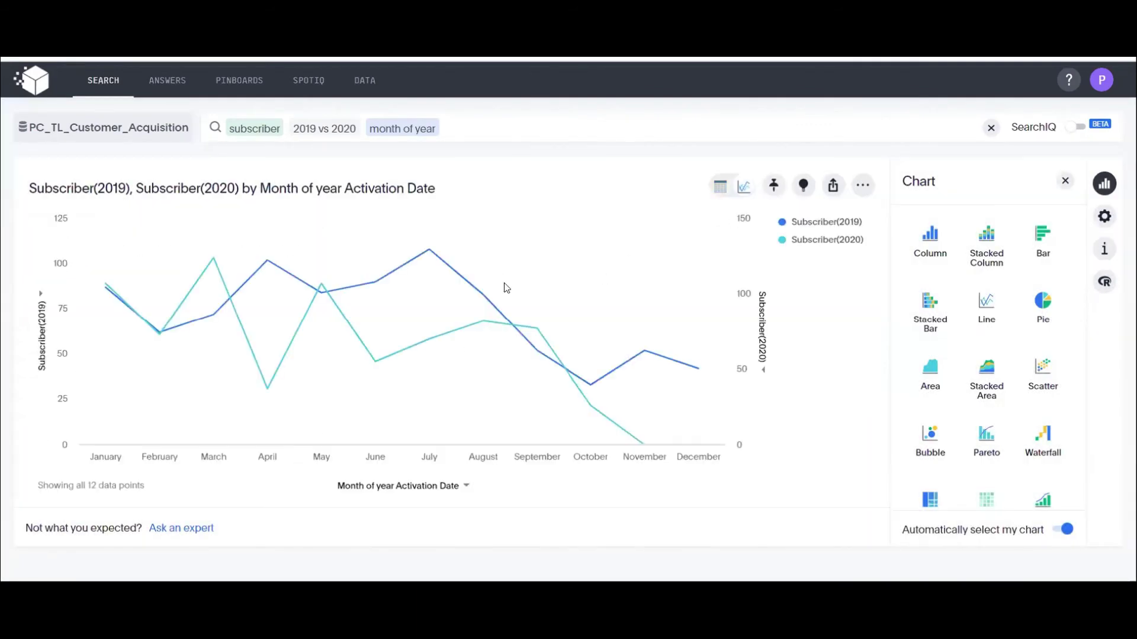
- Pin the 2019 vs 2020 subscriber by month of year chart to the Acq pinboard
left_click(773, 184)
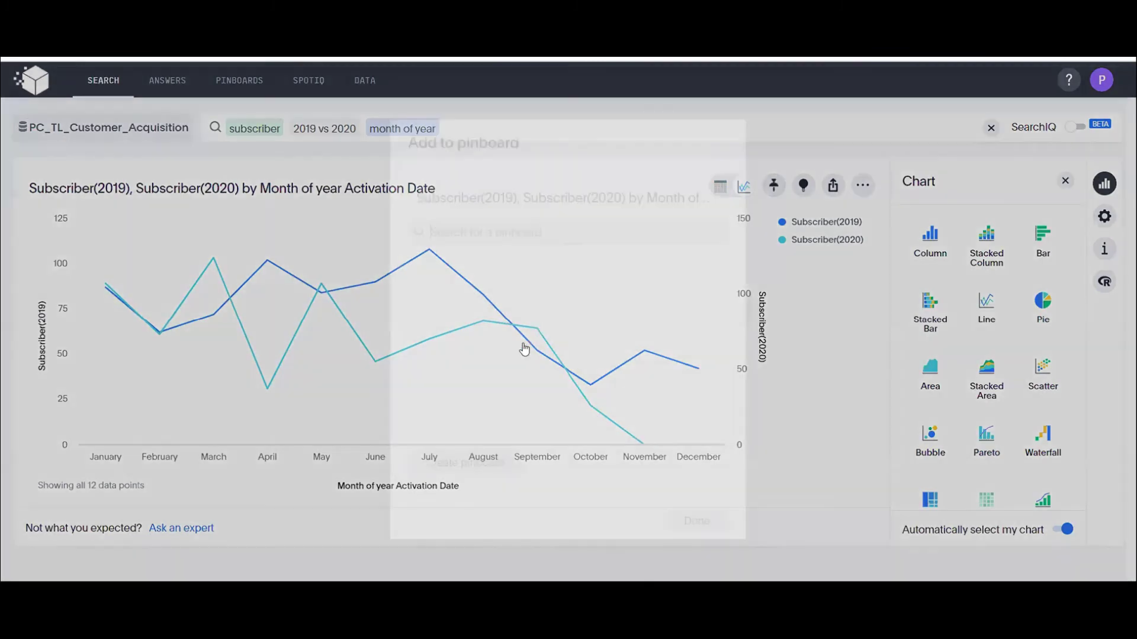
left_click(469, 266)
left_click(704, 519)
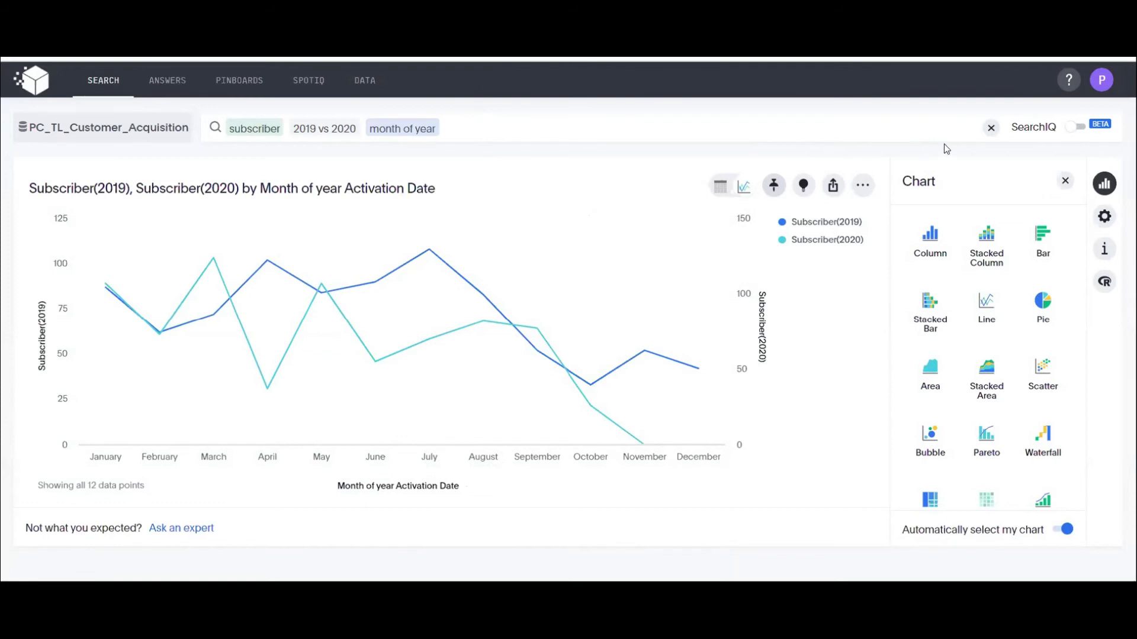
- Open the Acq pinboard and shrink the Subscriber by Daily Activation Date and Network Type chart to a smaller tile size
left_click(253, 81)
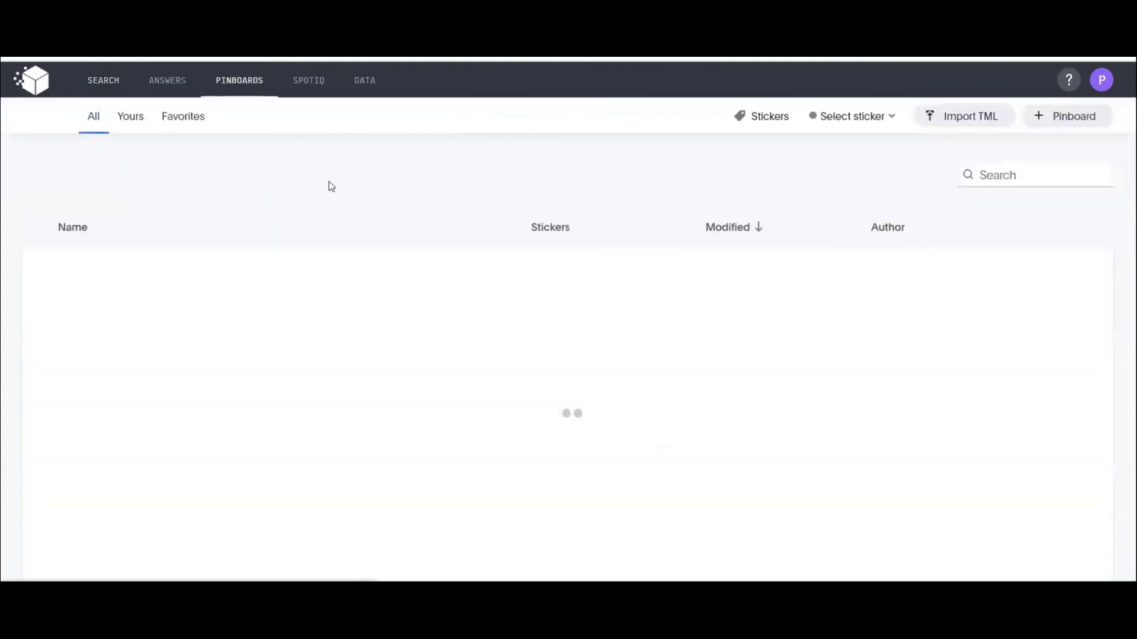
left_click(330, 277)
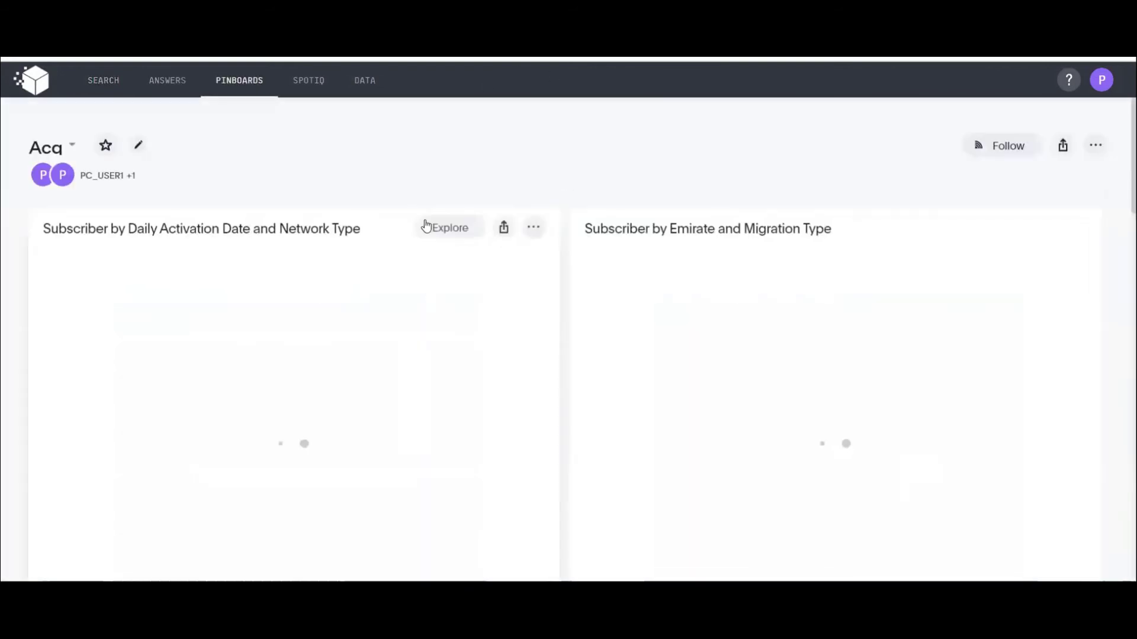
scroll(470, 275, "down", 1)
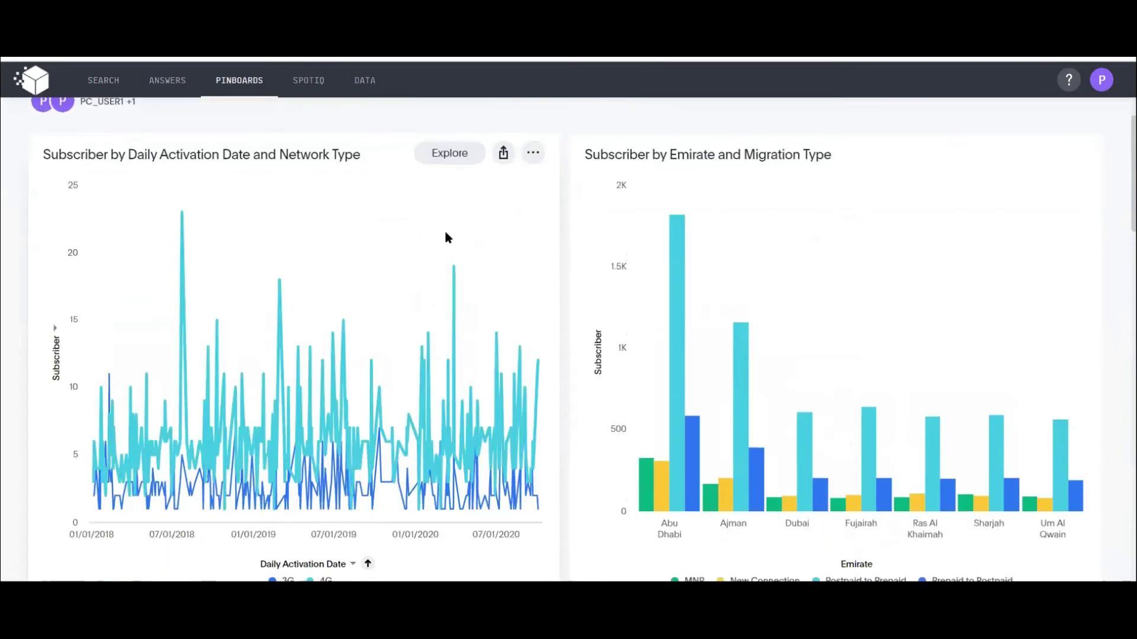
left_click(533, 153)
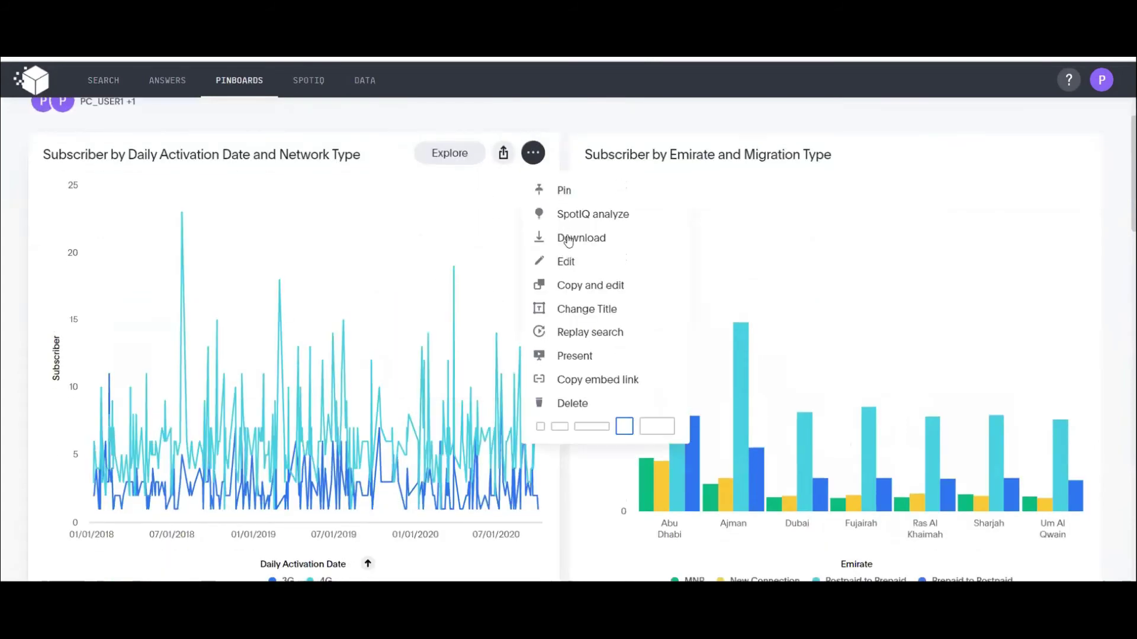
left_click(560, 426)
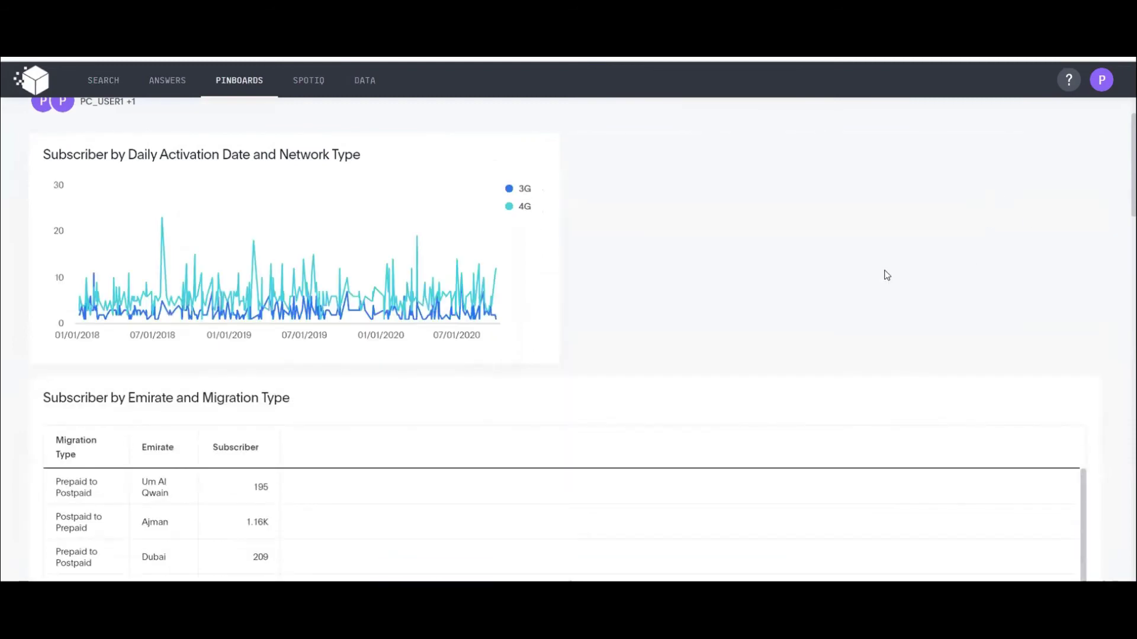
- Reduce the Subscriber by Emirate and Migration Type table tile so it fits beside the daily activation chart
scroll(758, 275, "down", 3)
left_click(1074, 248)
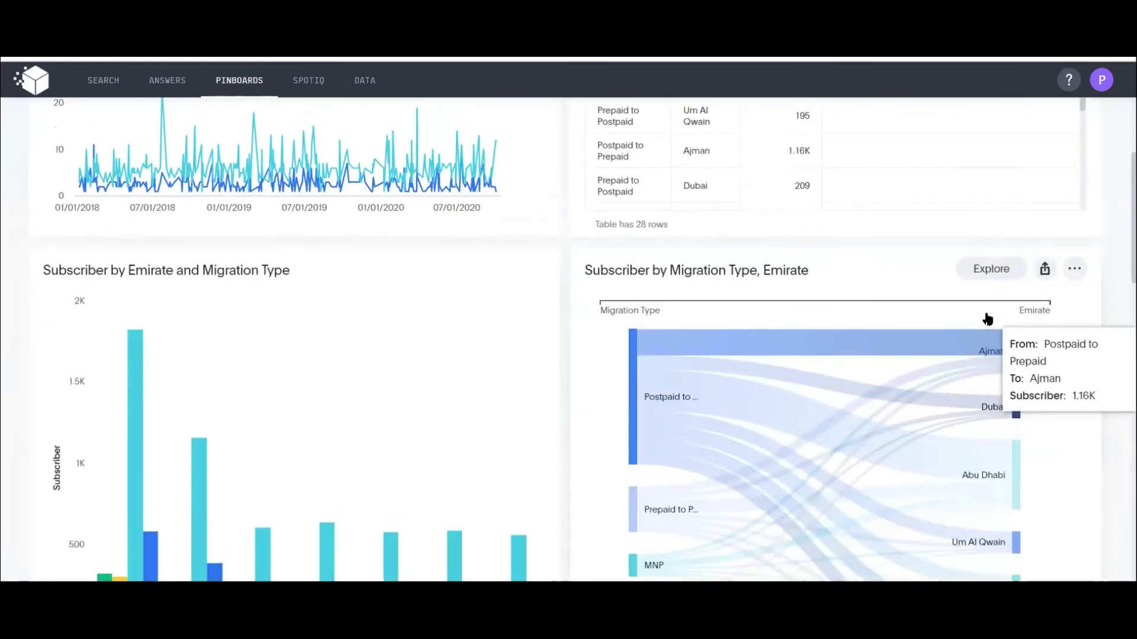
scroll(985, 318, "up", 5)
left_click(1002, 147)
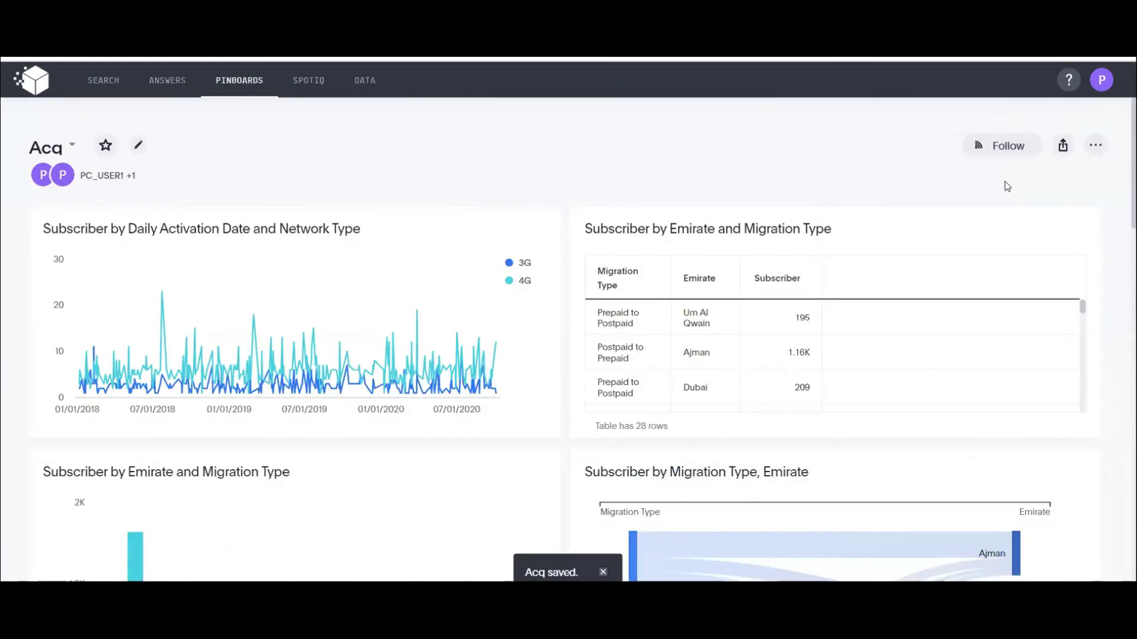
left_click(1094, 145)
left_click(868, 164)
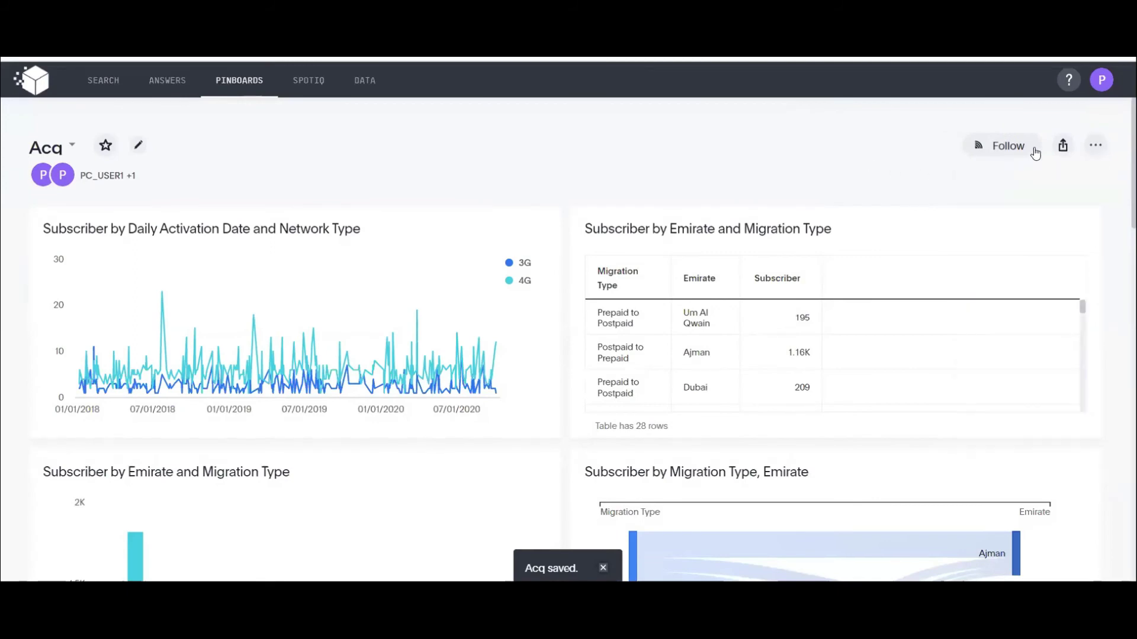
- Share the Acq pinboard with PC_USER2 as Can Edit, including view access to the underlying data sources
left_click(1063, 145)
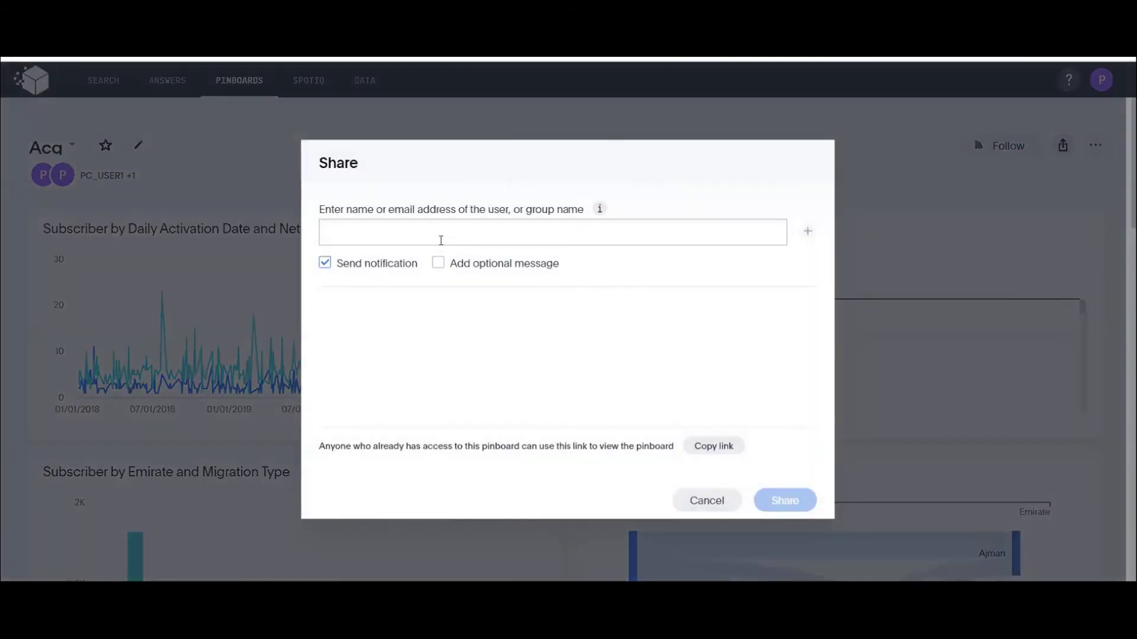
left_click(439, 241)
left_click(382, 293)
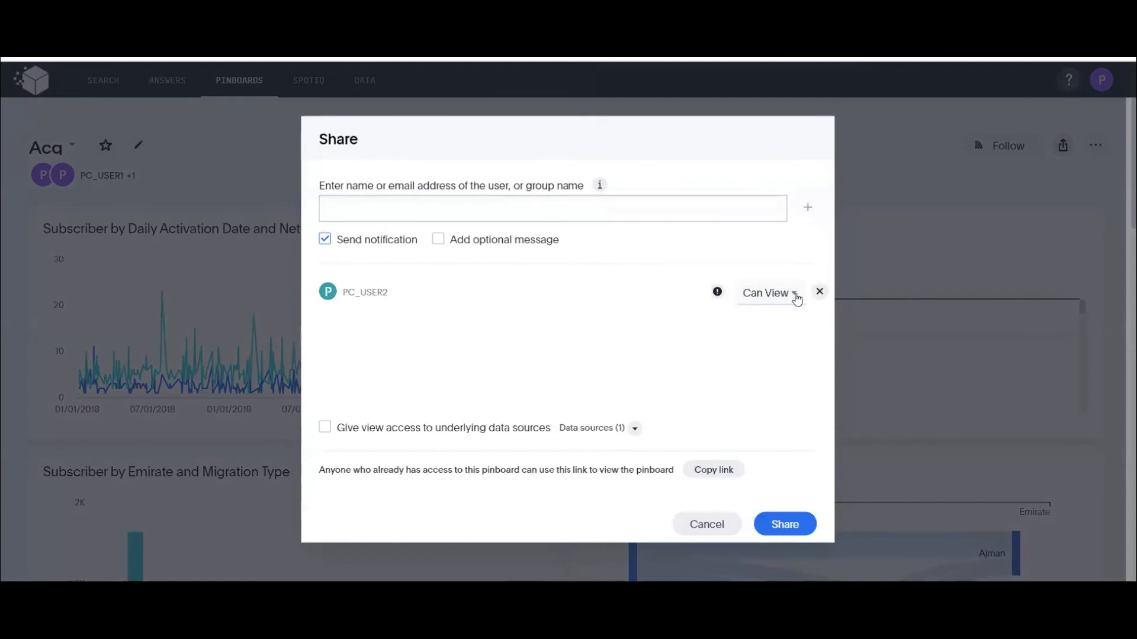
left_click(794, 295)
left_click(770, 359)
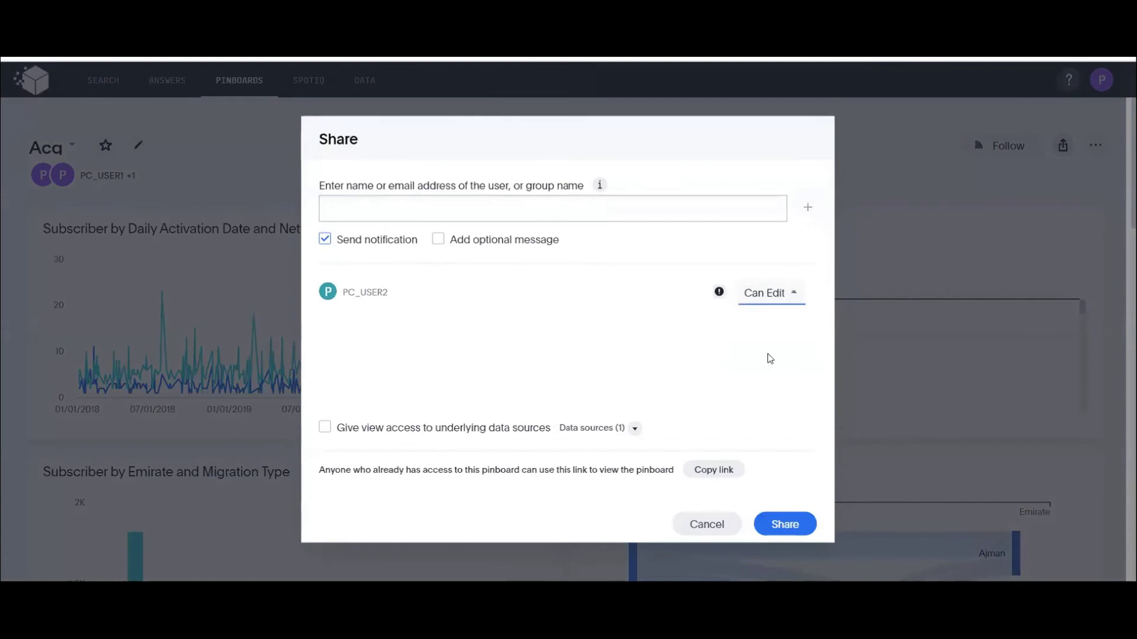
left_click(324, 428)
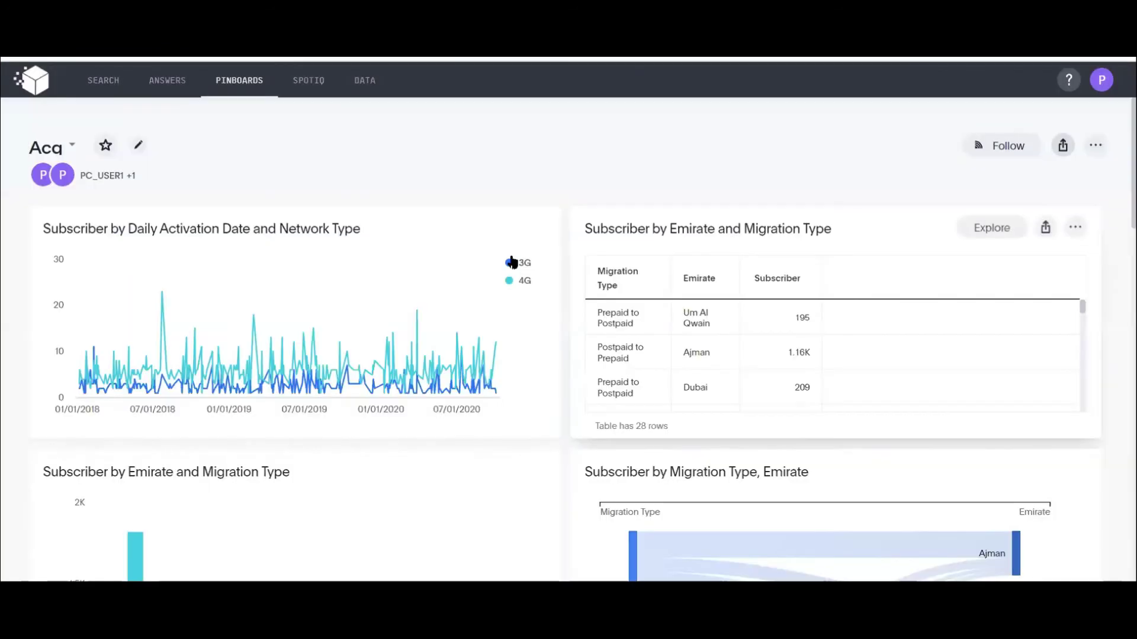
mouse_move(517, 239)
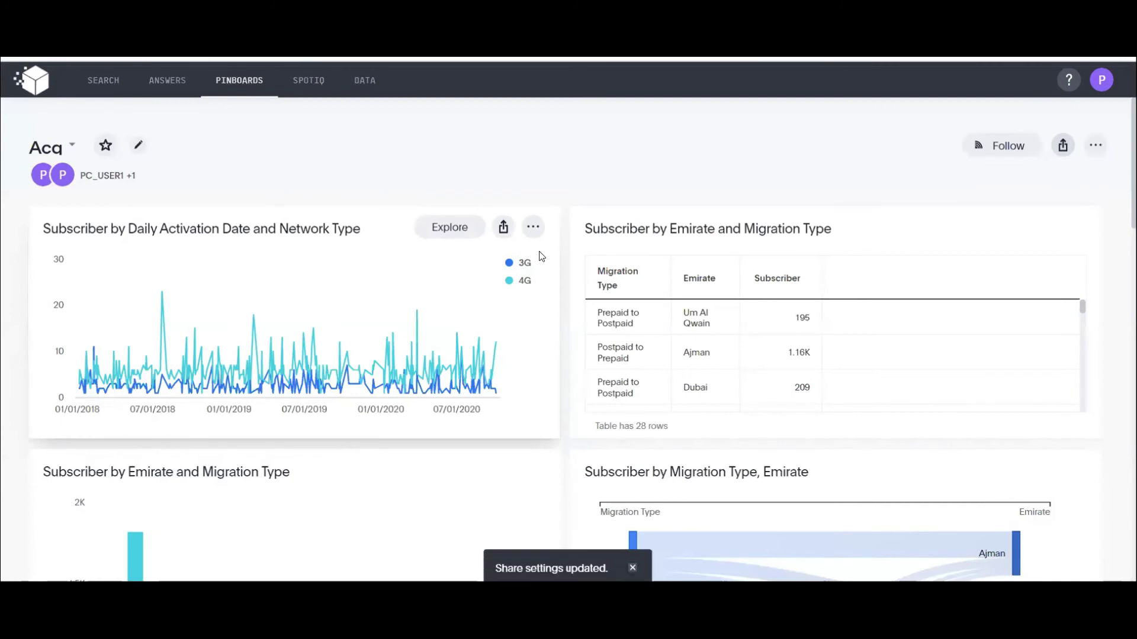
- Examine the connection types offered for a new Embrace data connection, and return to the connection list without creating one
left_click(365, 83)
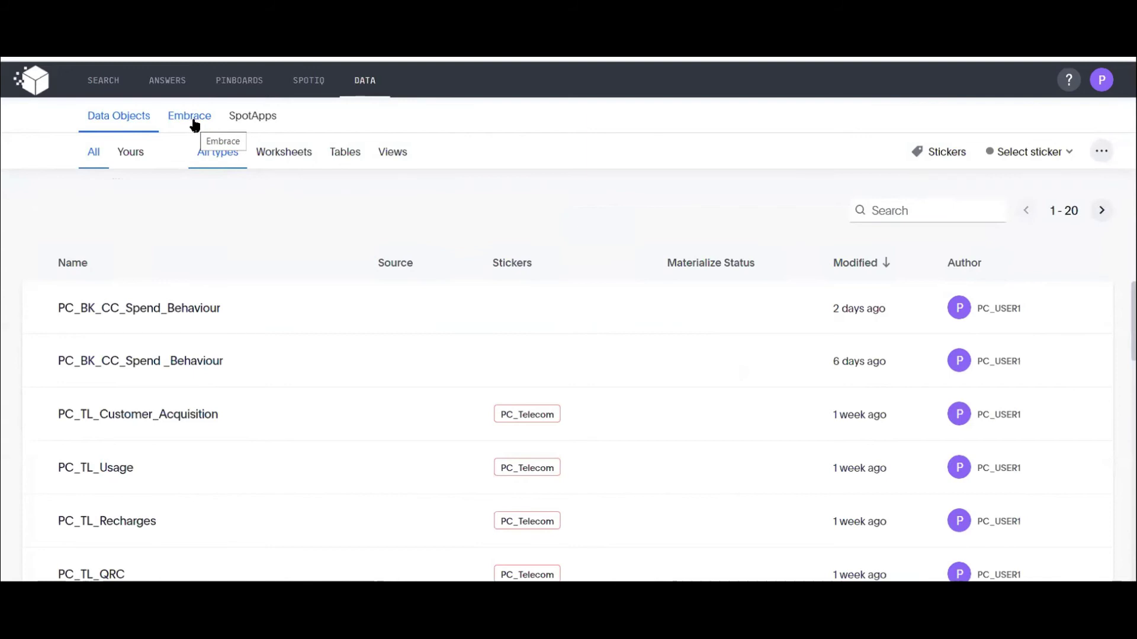
left_click(192, 123)
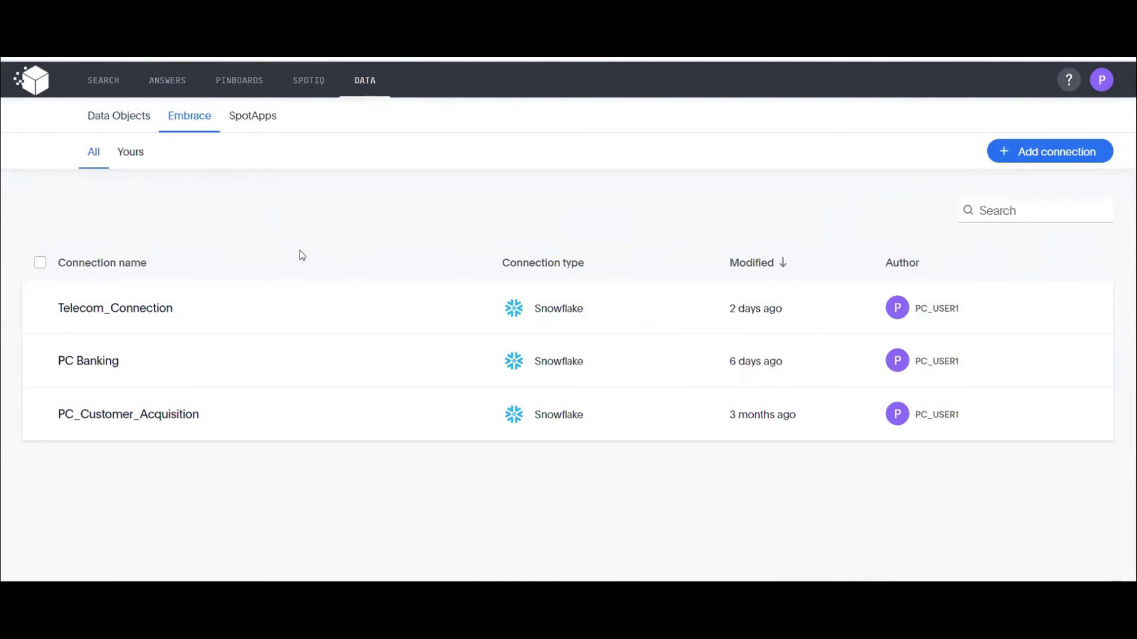
left_click(998, 151)
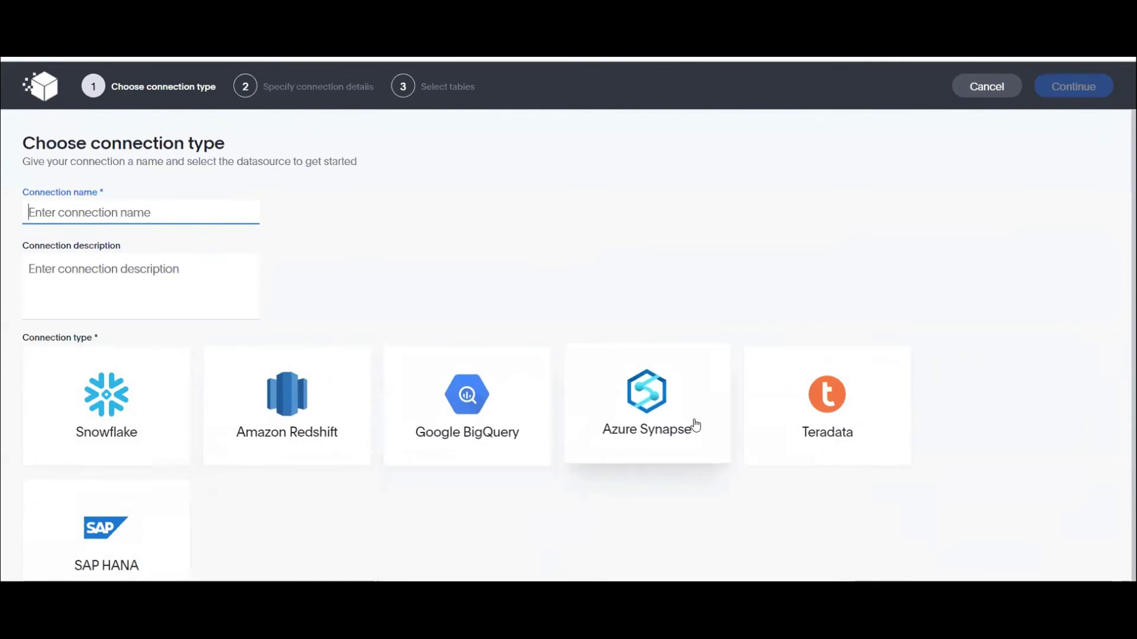
scroll(694, 425, "down", 1)
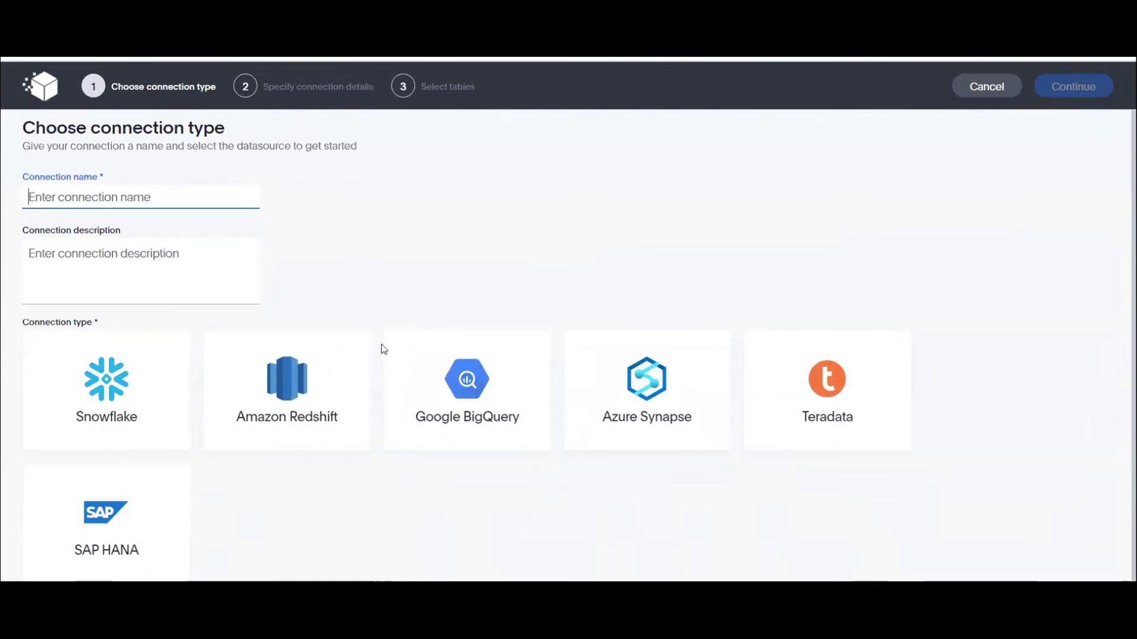
left_click(983, 86)
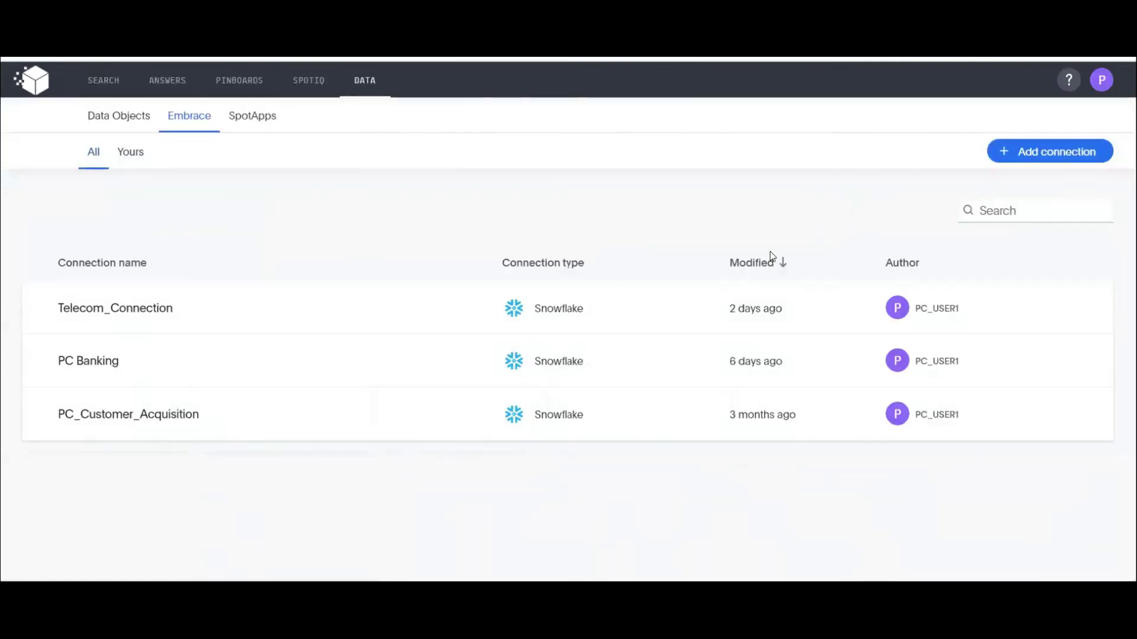
- Open Telecom_Connection for editing and review its connection name and Snowflake connection details
left_click(40, 307)
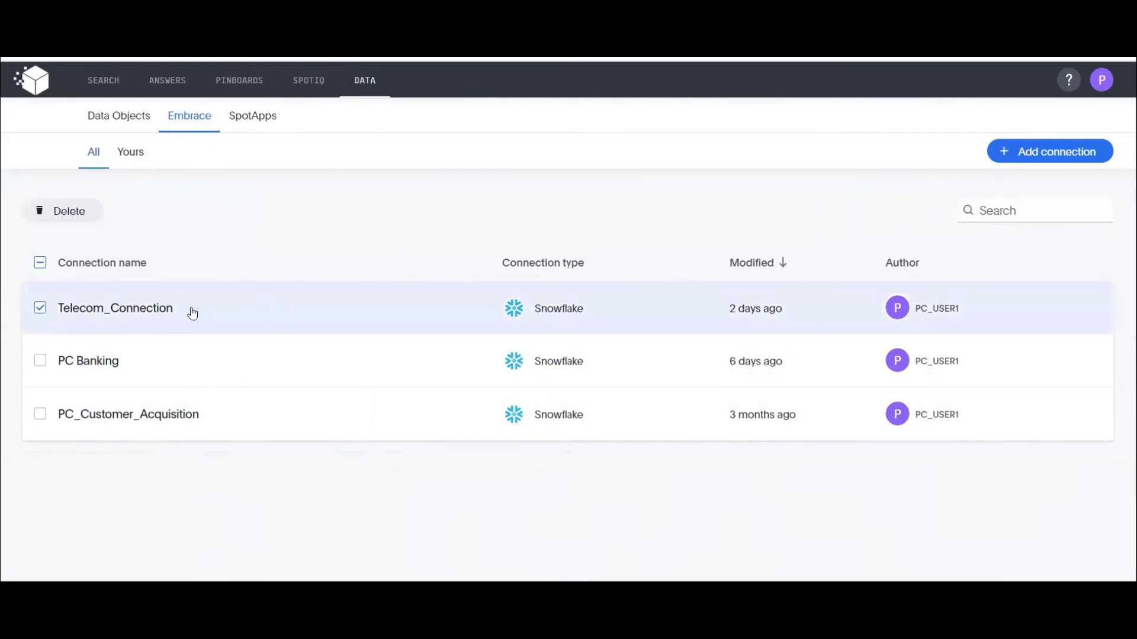
left_click(220, 313)
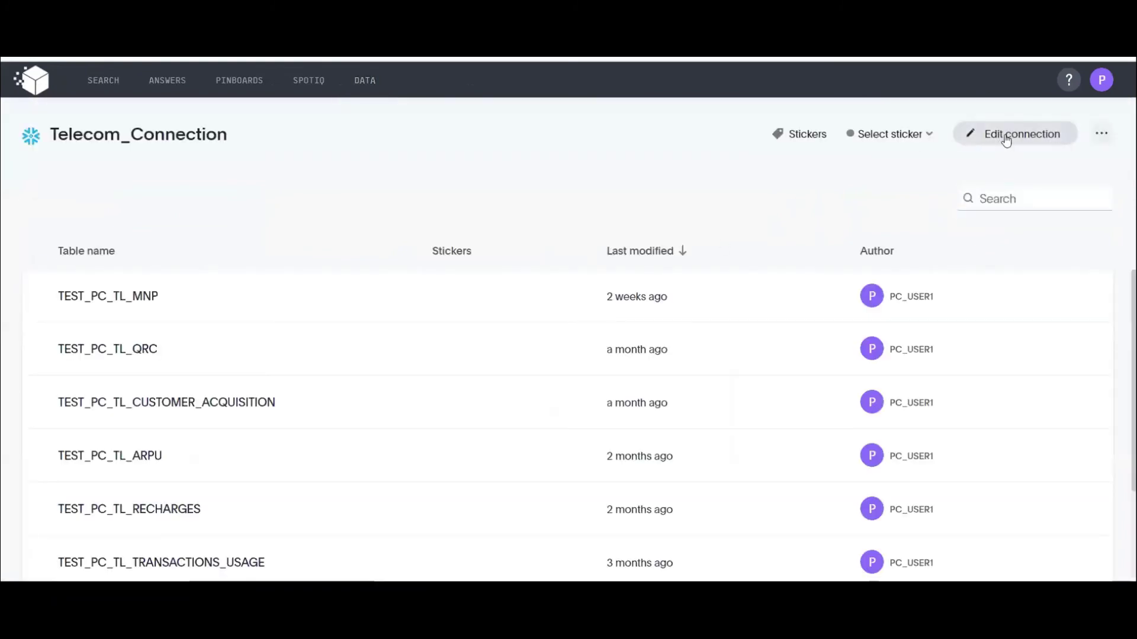
left_click(1005, 139)
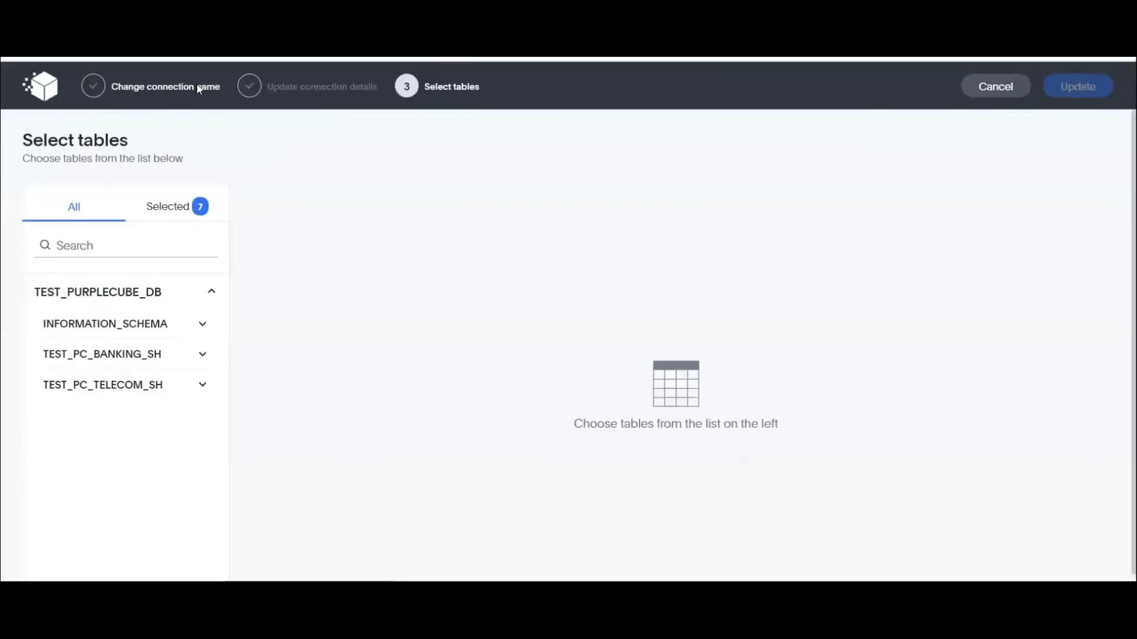
left_click(197, 87)
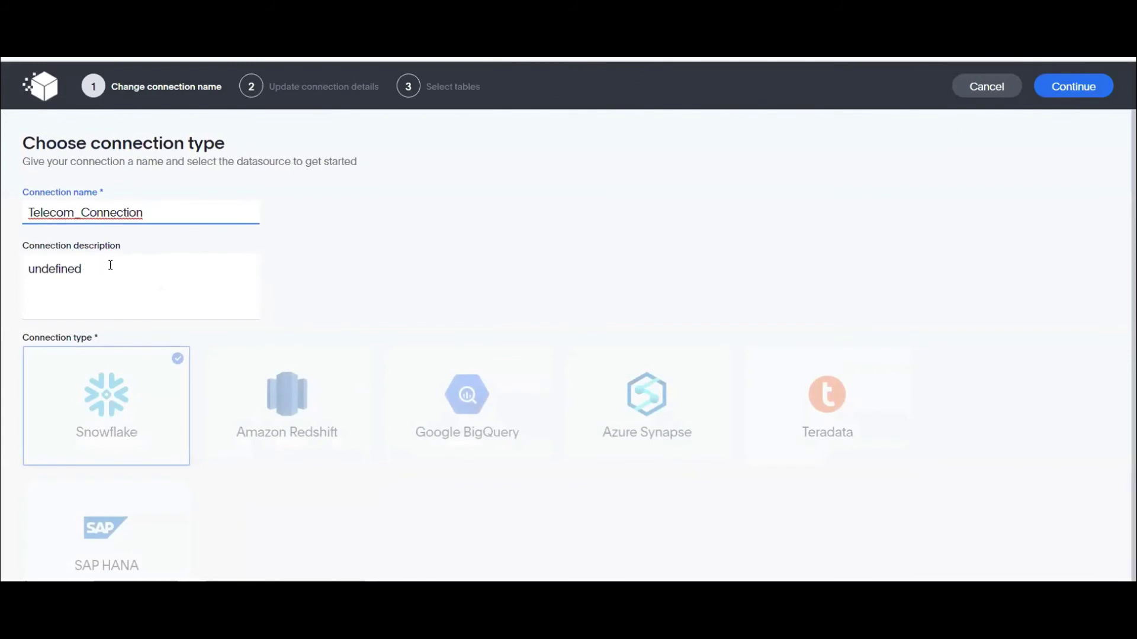
left_click(1072, 90)
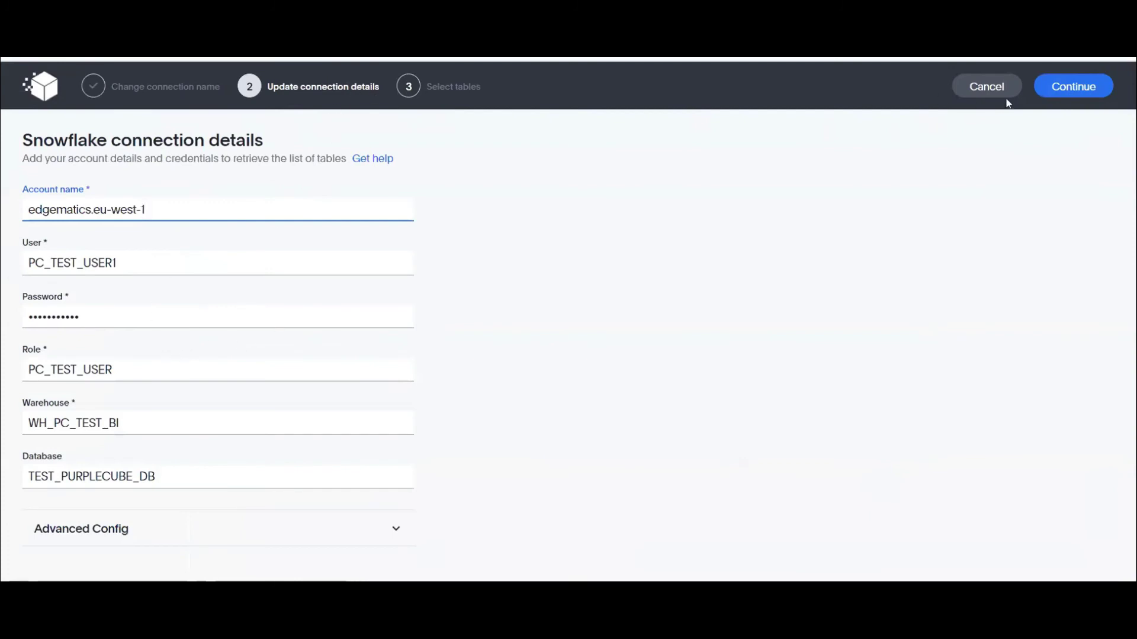
left_click(1043, 88)
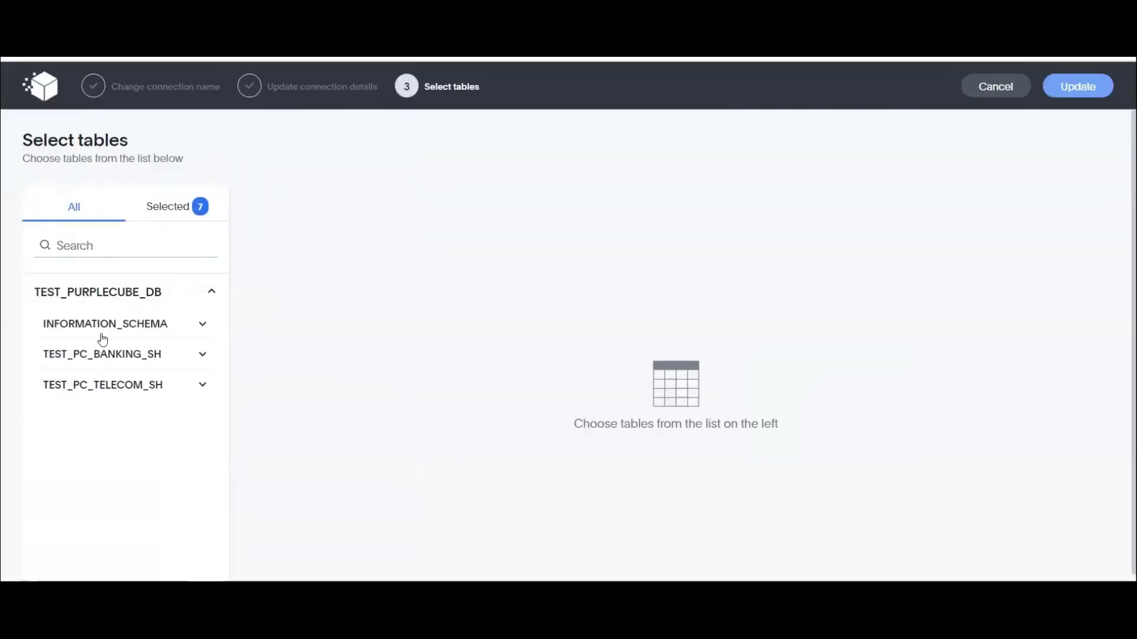
- Review the banking and telecom schema tables and the connection's selected tables, and update Telecom_Connection
left_click(205, 325)
left_click(199, 354)
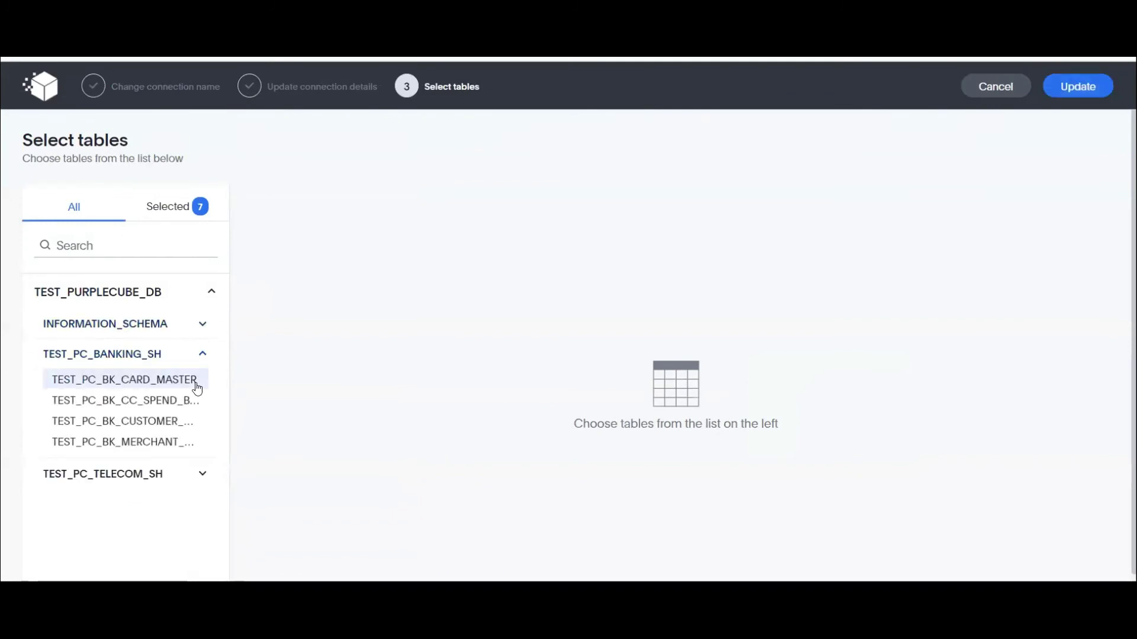
scroll(187, 414, "down", 1)
left_click(196, 449)
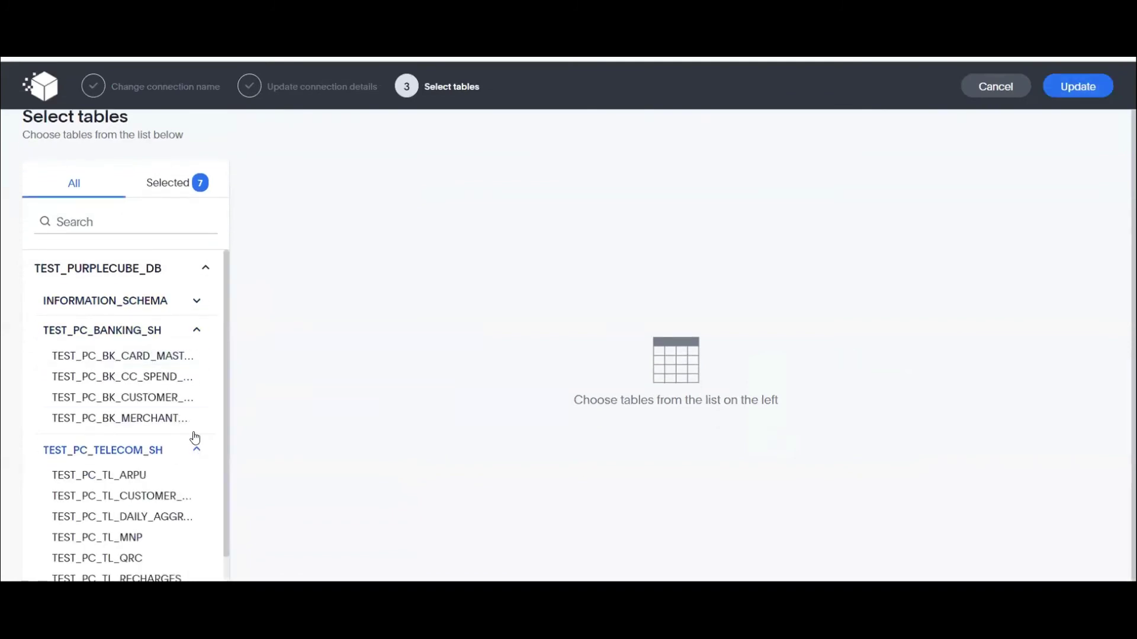
left_click(158, 189)
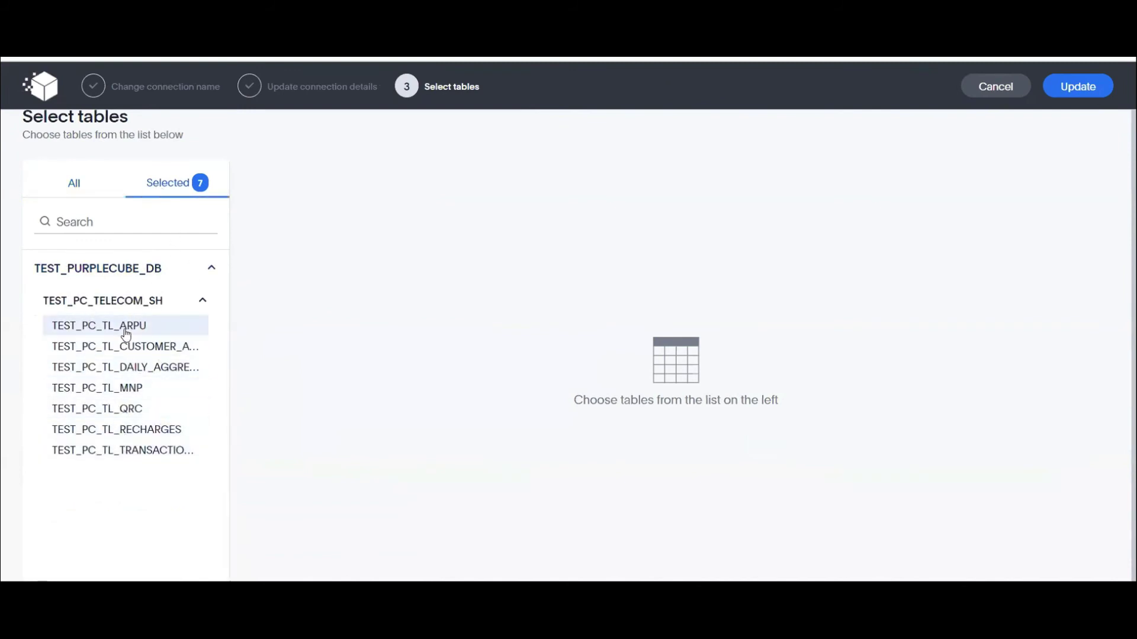
left_click(1077, 88)
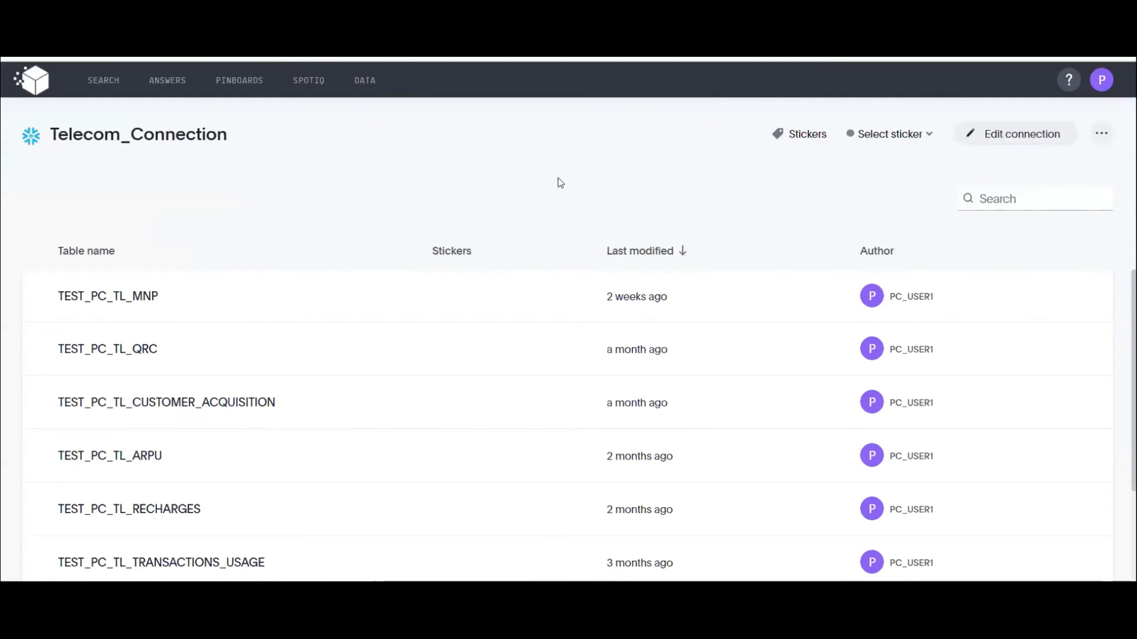
- Browse the data objects, limit them to worksheets, and open the PC_TL_ARPU worksheet
left_click(365, 81)
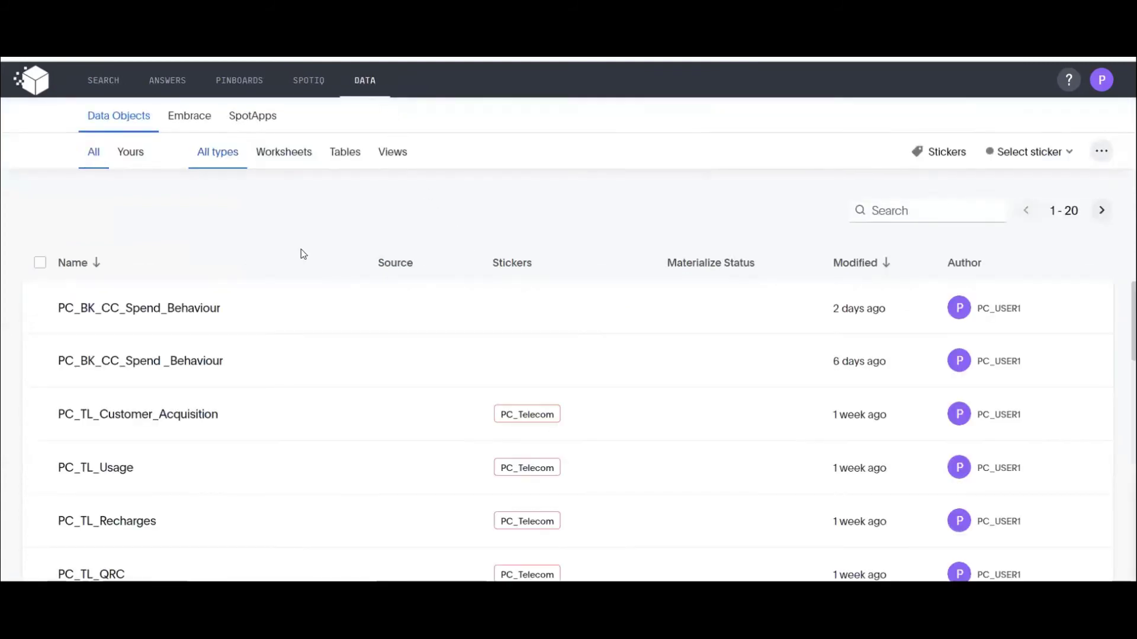
scroll(353, 336, "down", 4)
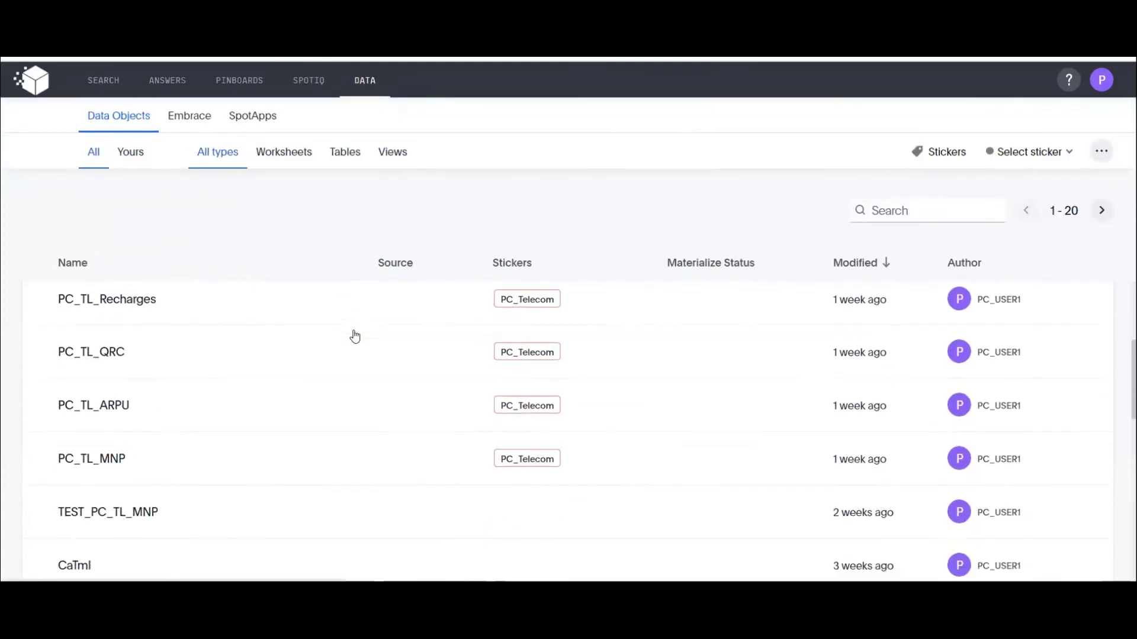
left_click(290, 161)
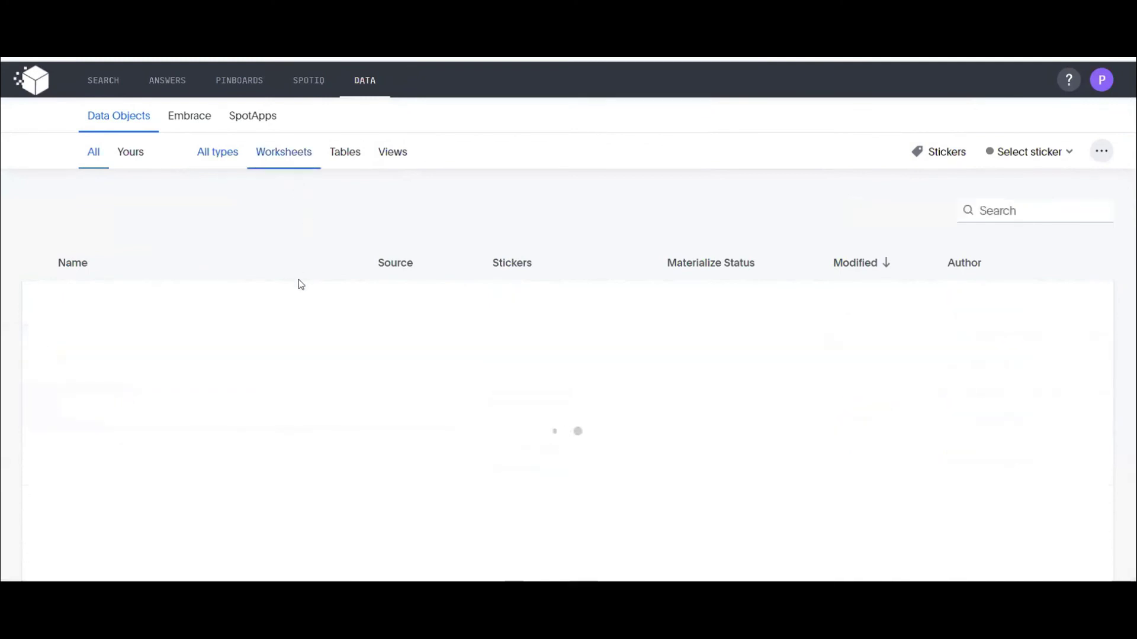
scroll(302, 439, "down", 3)
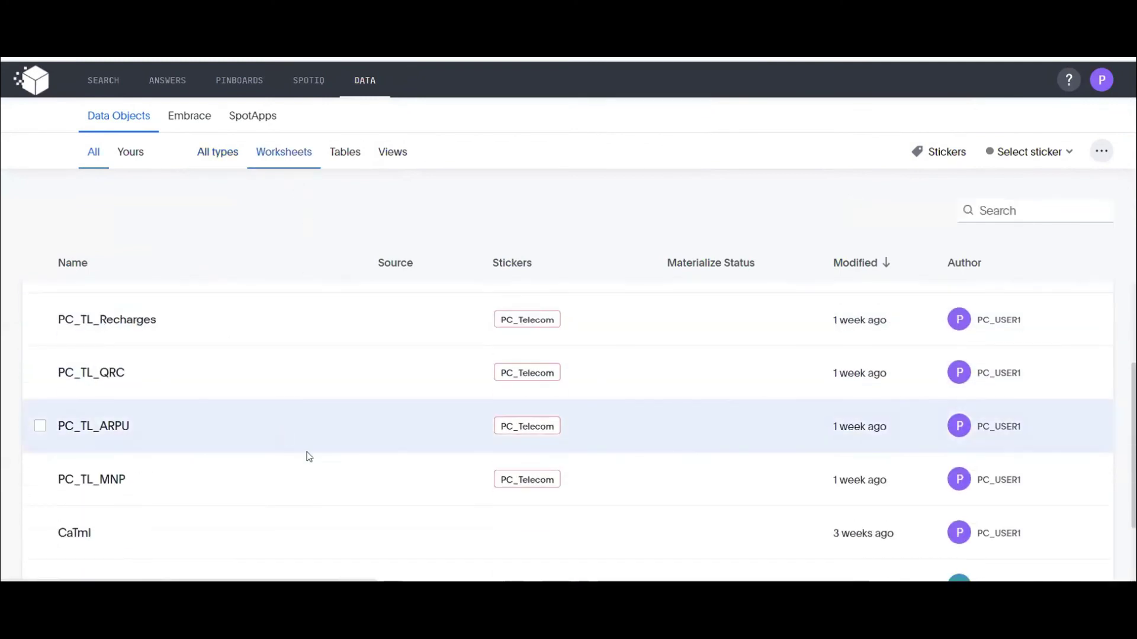
left_click(306, 451)
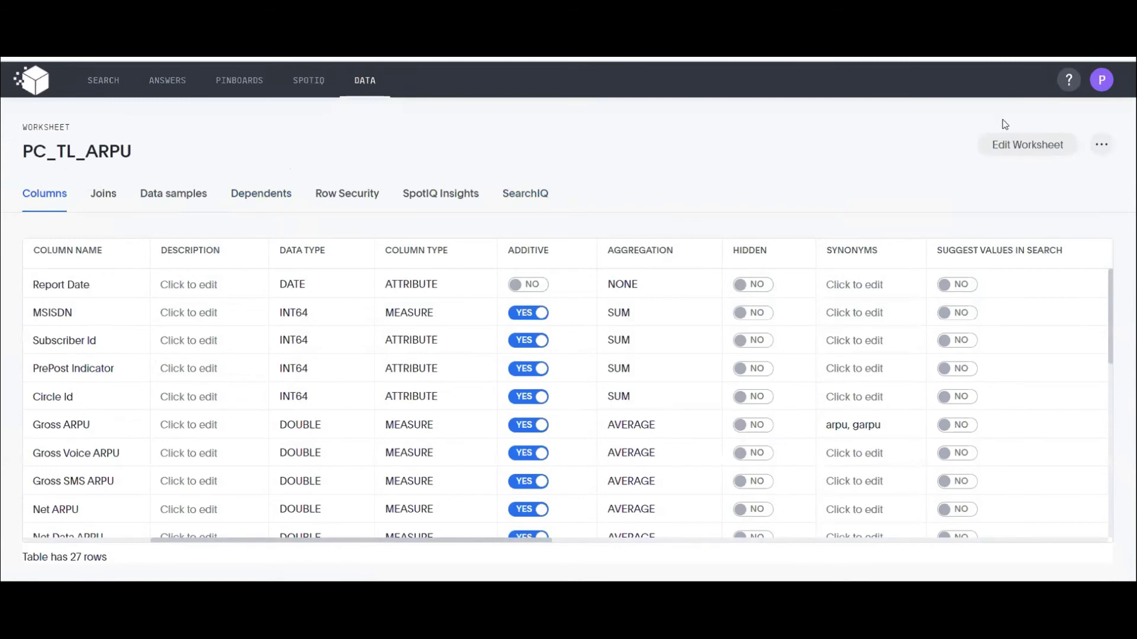
- Open the PC_TL_ARPU worksheet for editing, review its source columns from TEST_PC_TL_ARPU and the customer acquisition table plus its formulas, and save it
left_click(1008, 151)
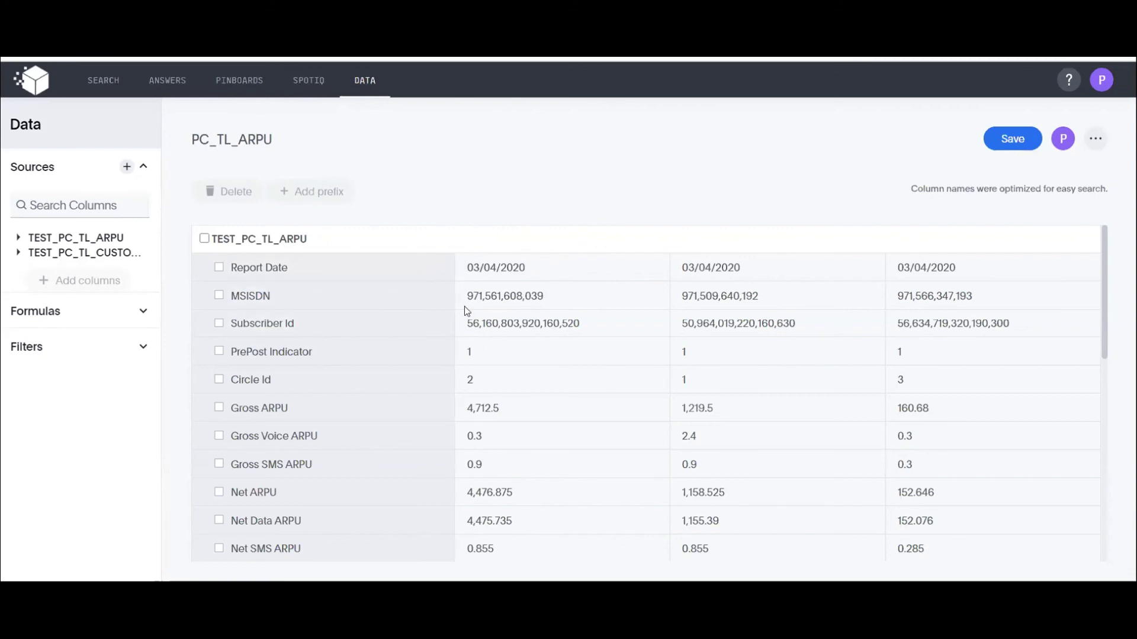
left_click(19, 239)
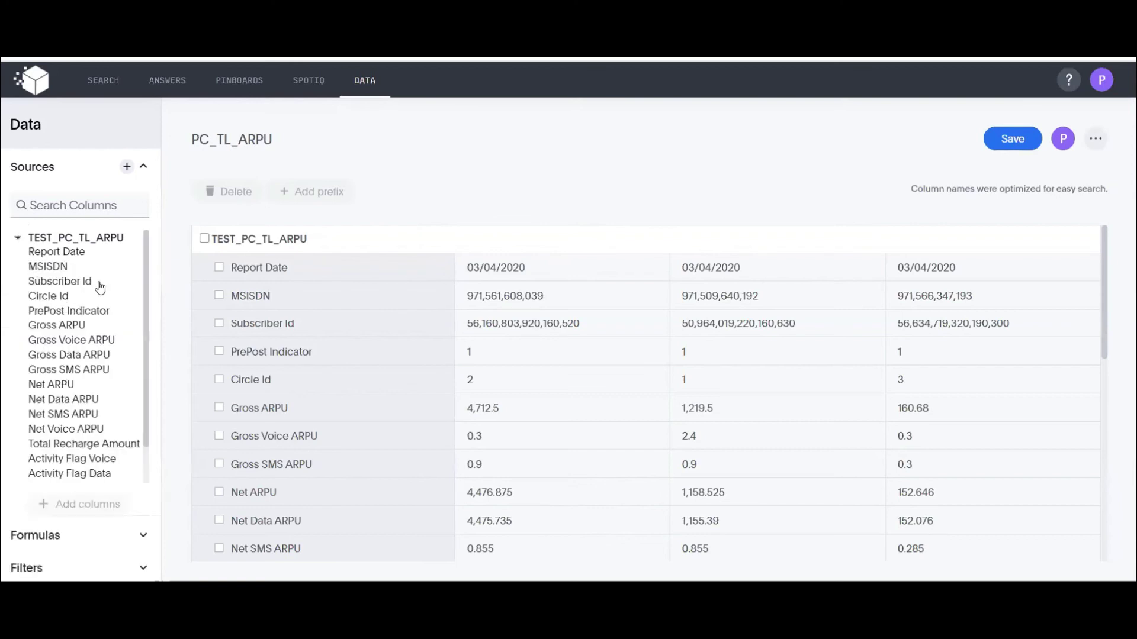
scroll(89, 290, "down", 1)
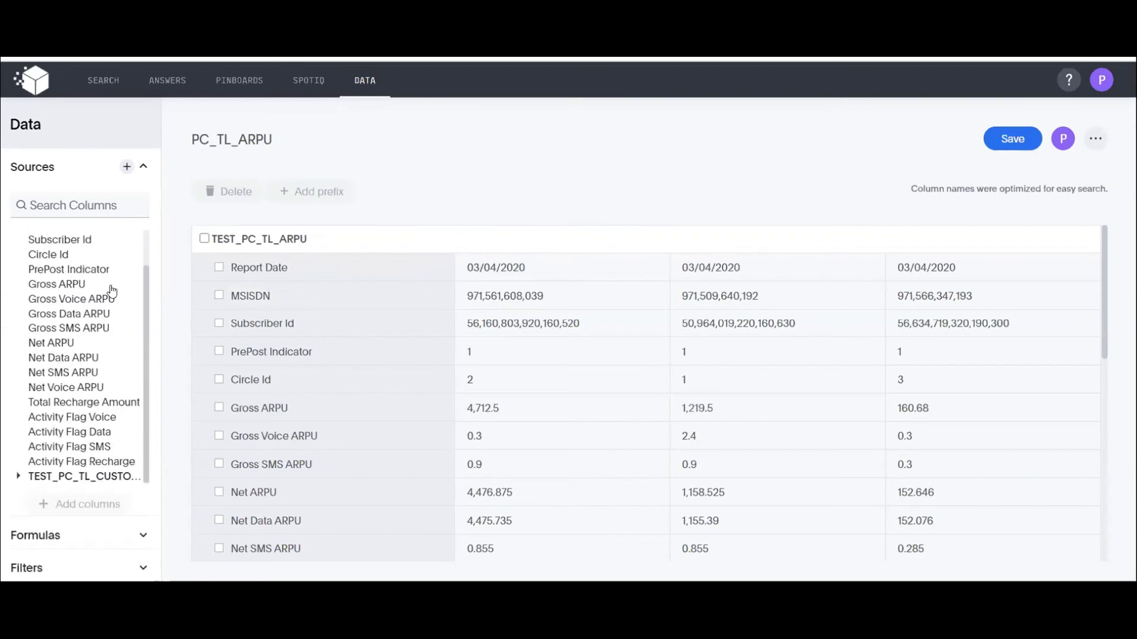
scroll(110, 291, "up", 1)
scroll(111, 292, "down", 1)
left_click(18, 478)
scroll(112, 347, "down", 5)
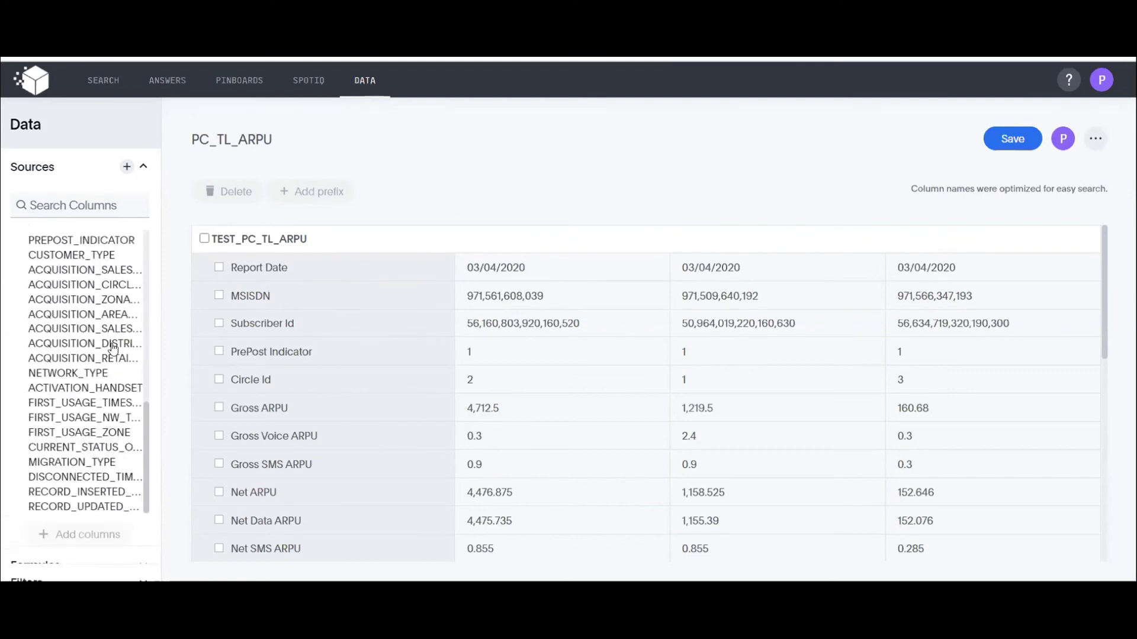
scroll(353, 335, "down", 15)
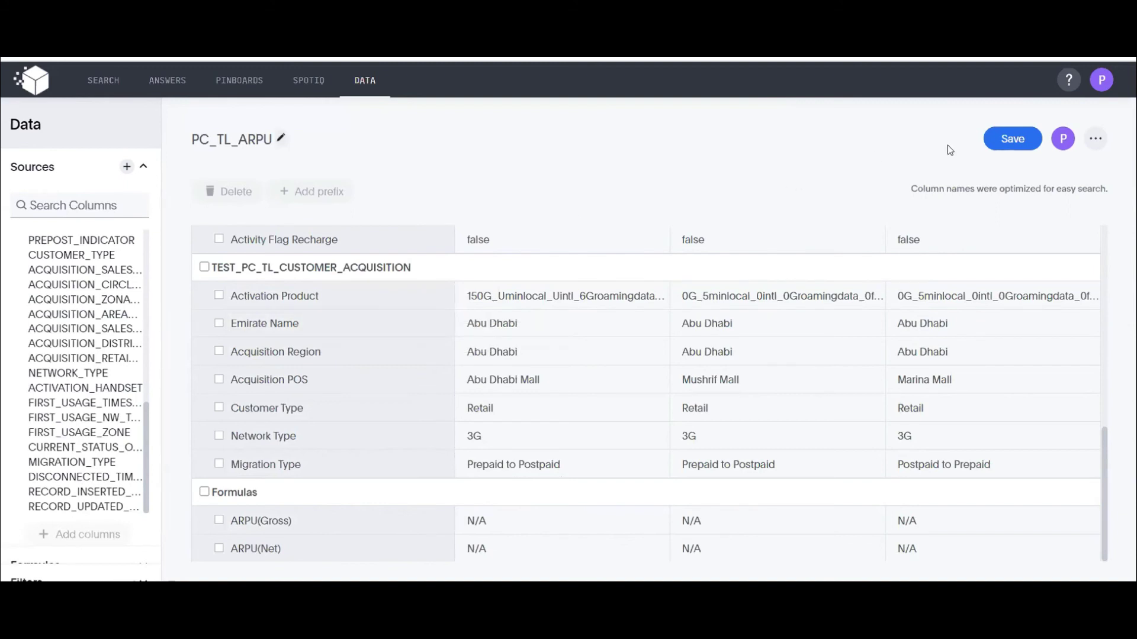
left_click(1010, 139)
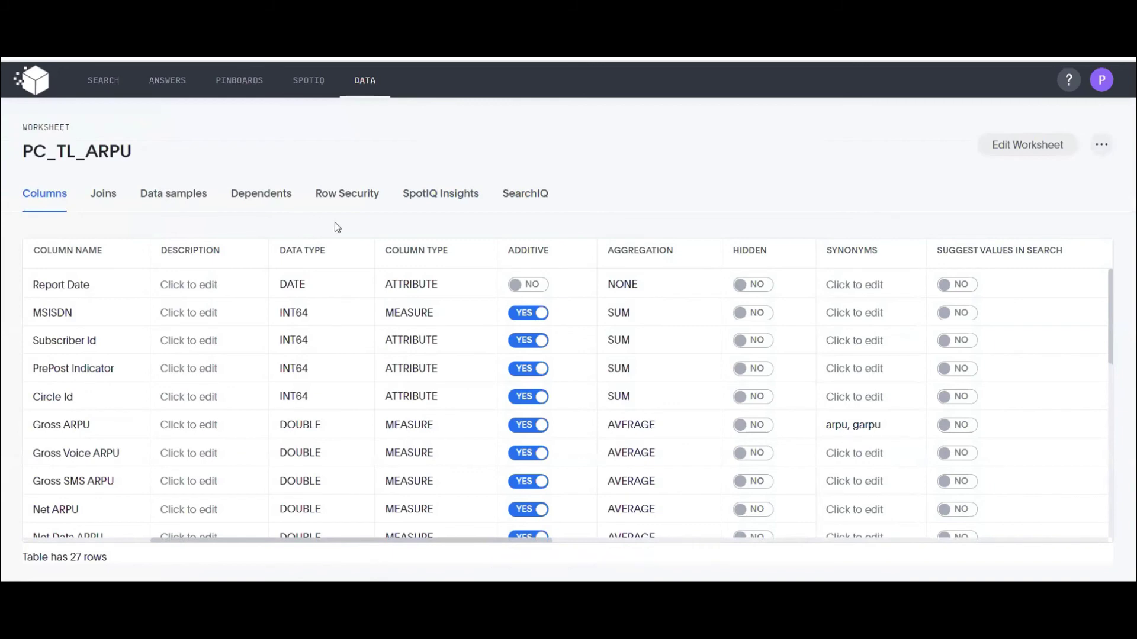
- Examine the PC_TL_ARPU worksheet's column settings, including the data type, aggregation, hidden and synonym settings
scroll(387, 290, "down", 3)
scroll(456, 325, "up", 3)
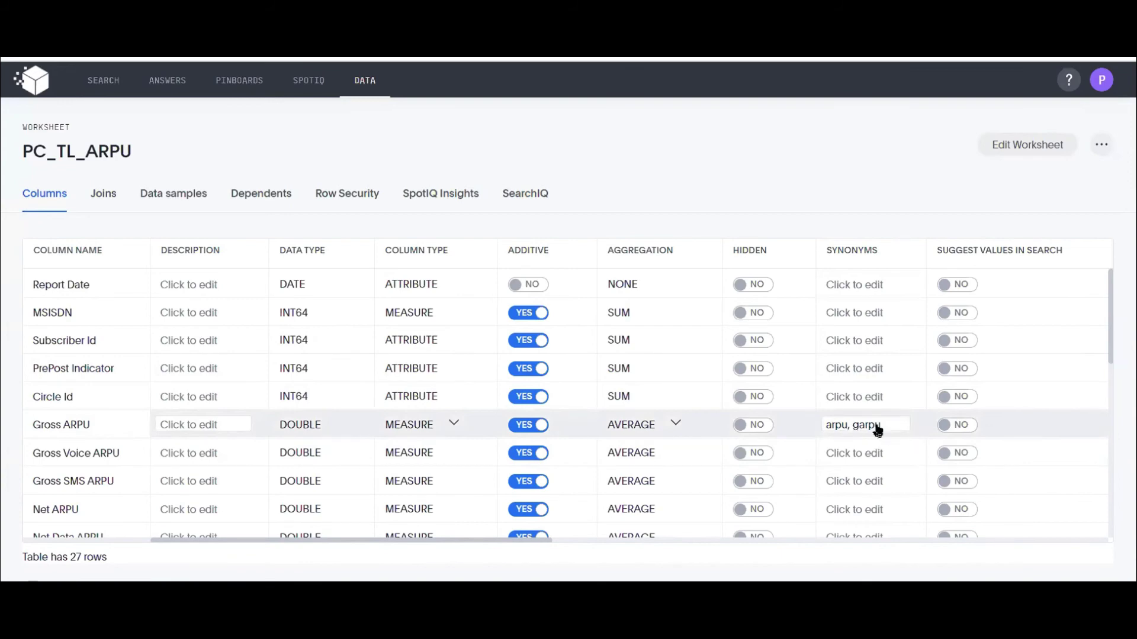
scroll(855, 406, "down", 2)
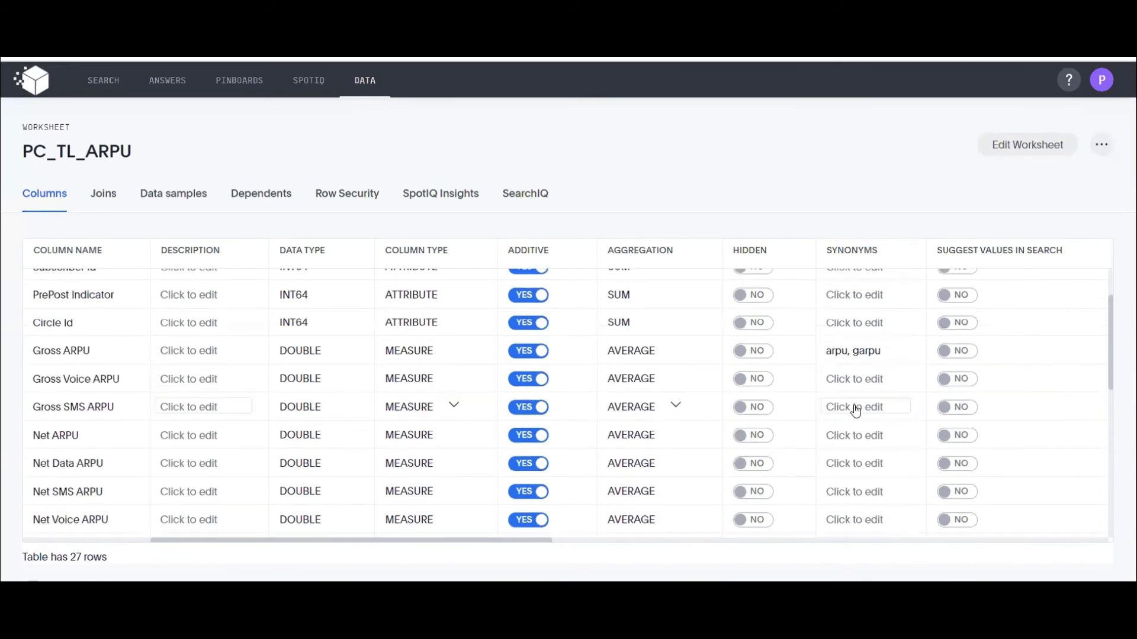
scroll(769, 373, "up", 2)
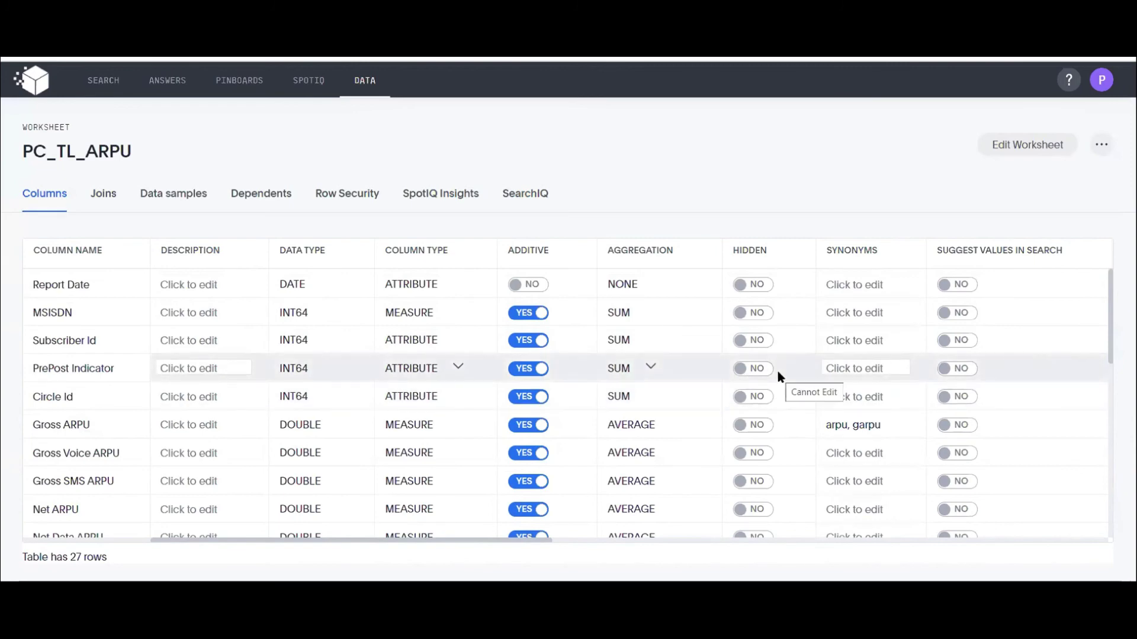
scroll(769, 367, "down", 1)
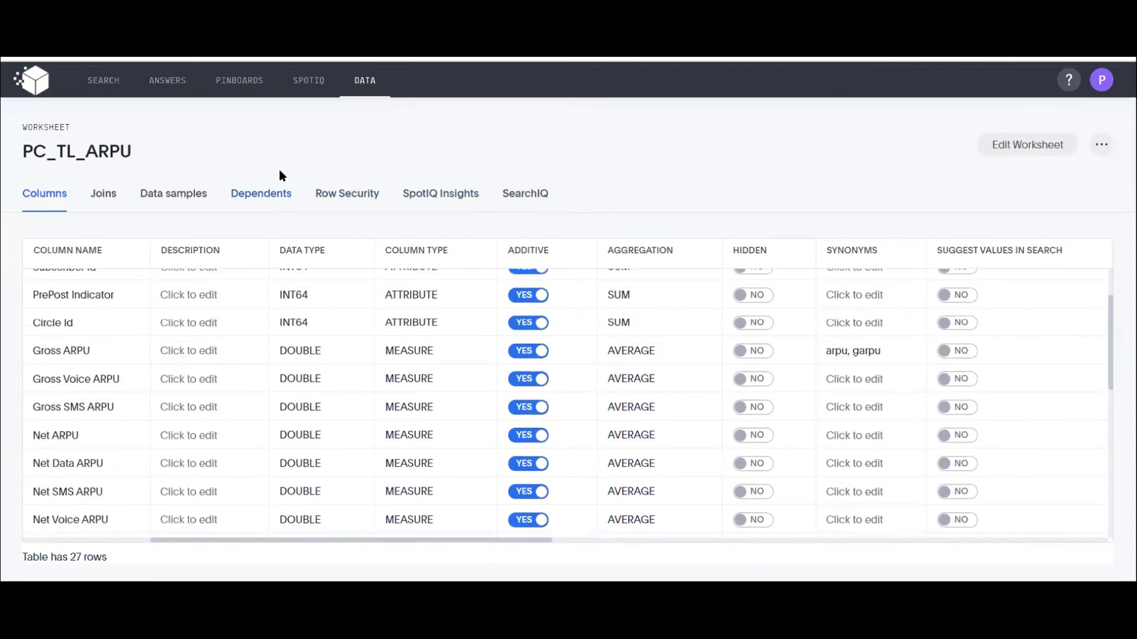
- Return to the data objects, browse the worksheets, limit the list to tables, and open the Online_Retail table
left_click(360, 90)
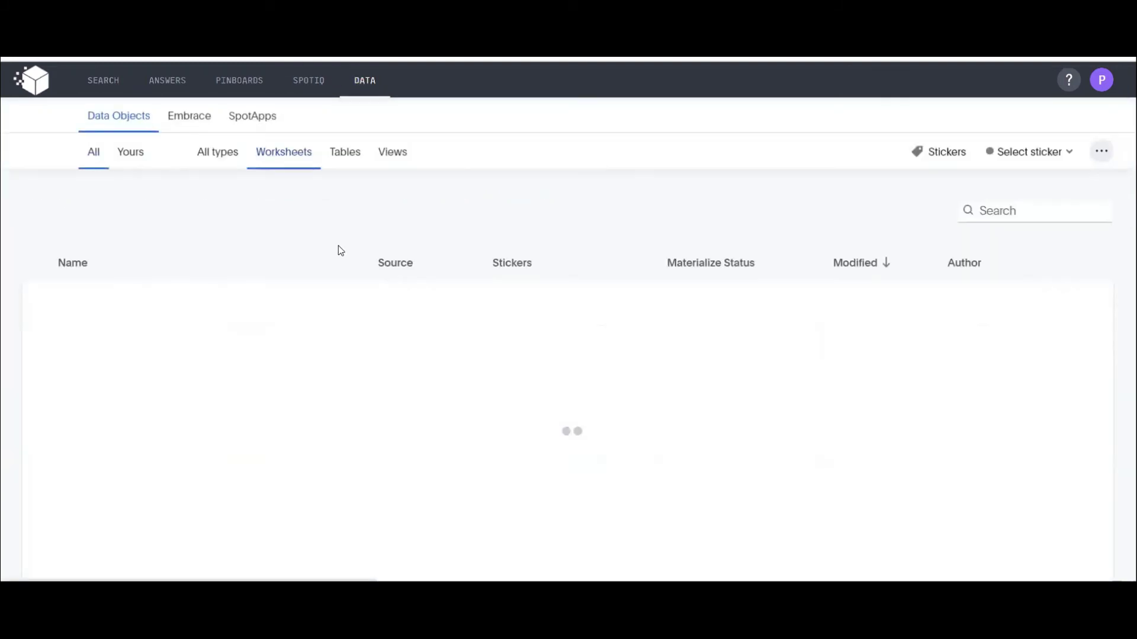
scroll(403, 330, "down", 4)
scroll(349, 373, "up", 1)
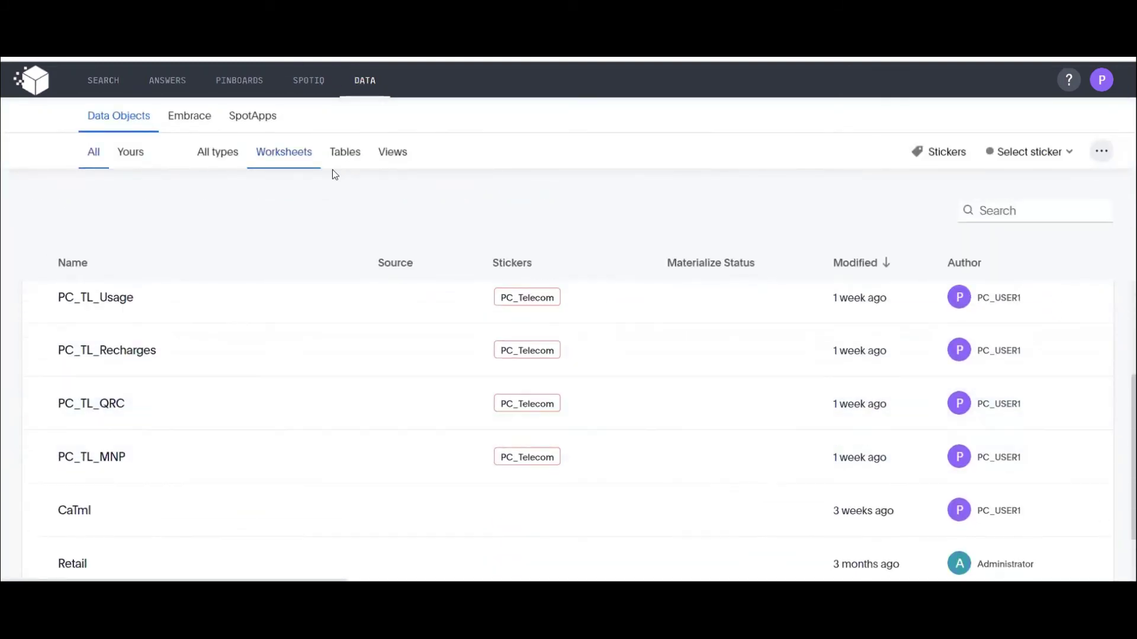
scroll(331, 400, "down", 2)
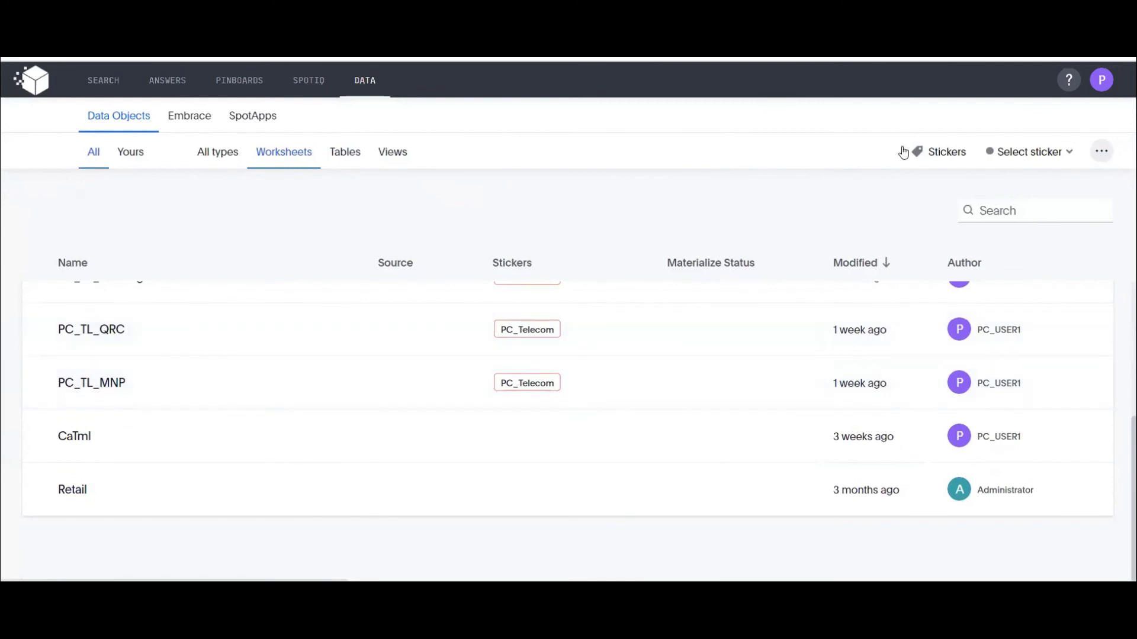
left_click(352, 171)
scroll(1056, 366, "down", 10)
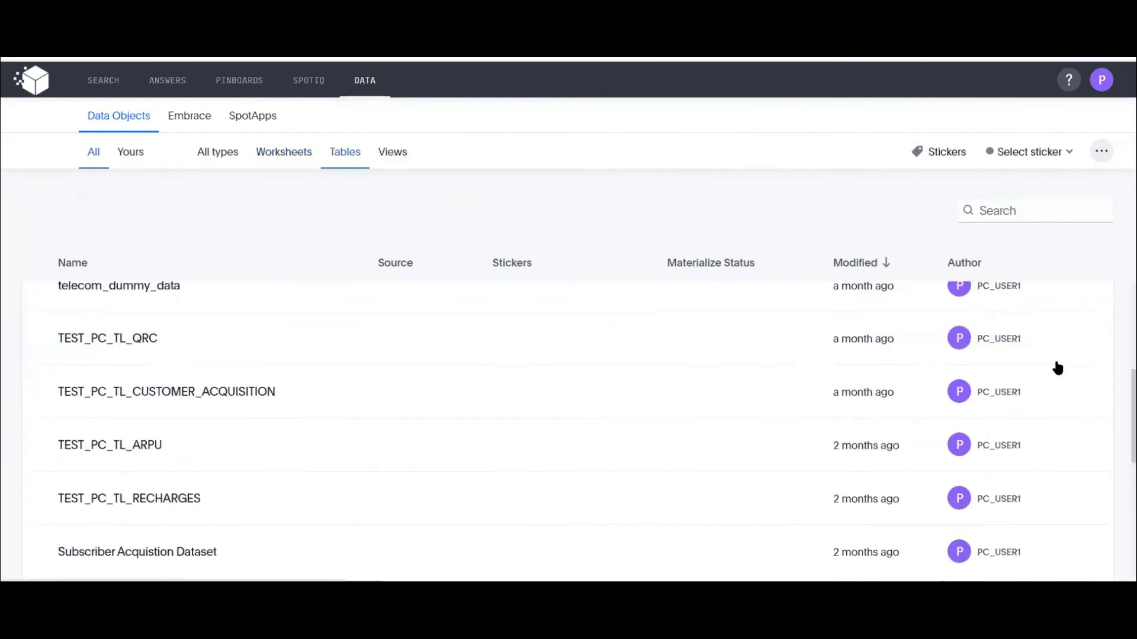
scroll(1058, 368, "down", 2)
left_click(424, 484)
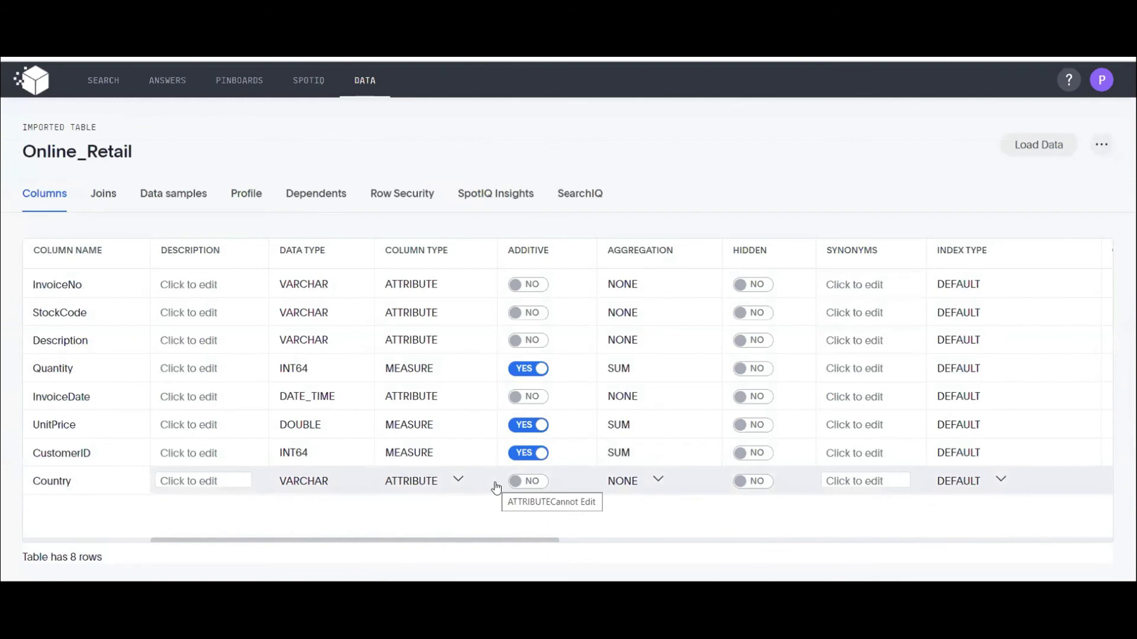
- Run a SpotIQ analysis on the Online_Retail table with all columns selected, after reviewing the advanced algorithms and parameters
left_click(1101, 151)
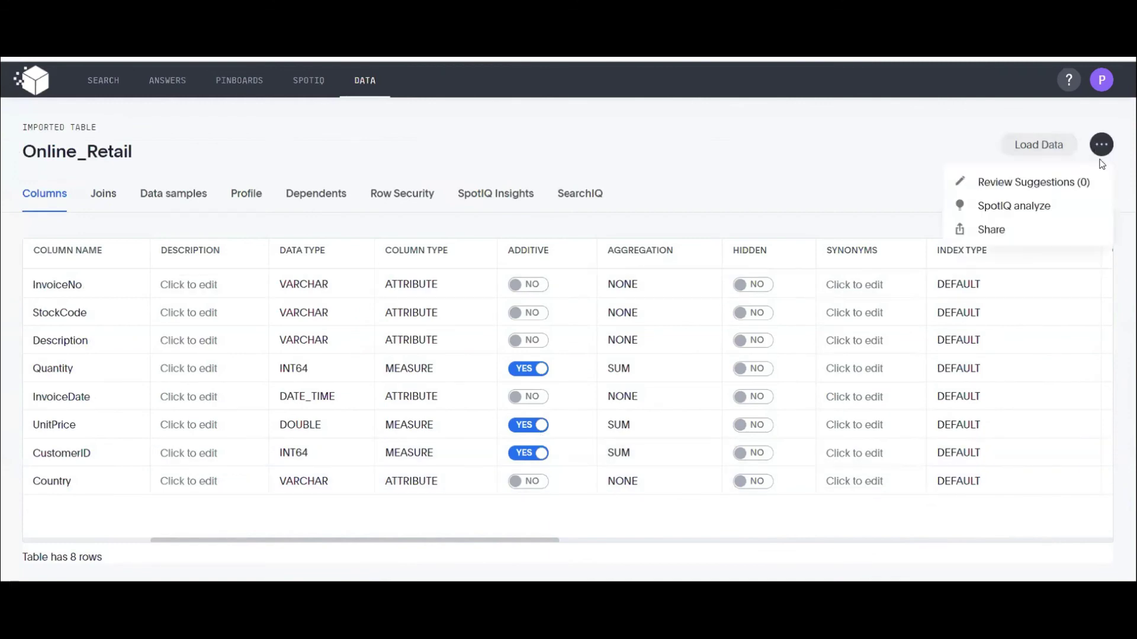
left_click(1002, 208)
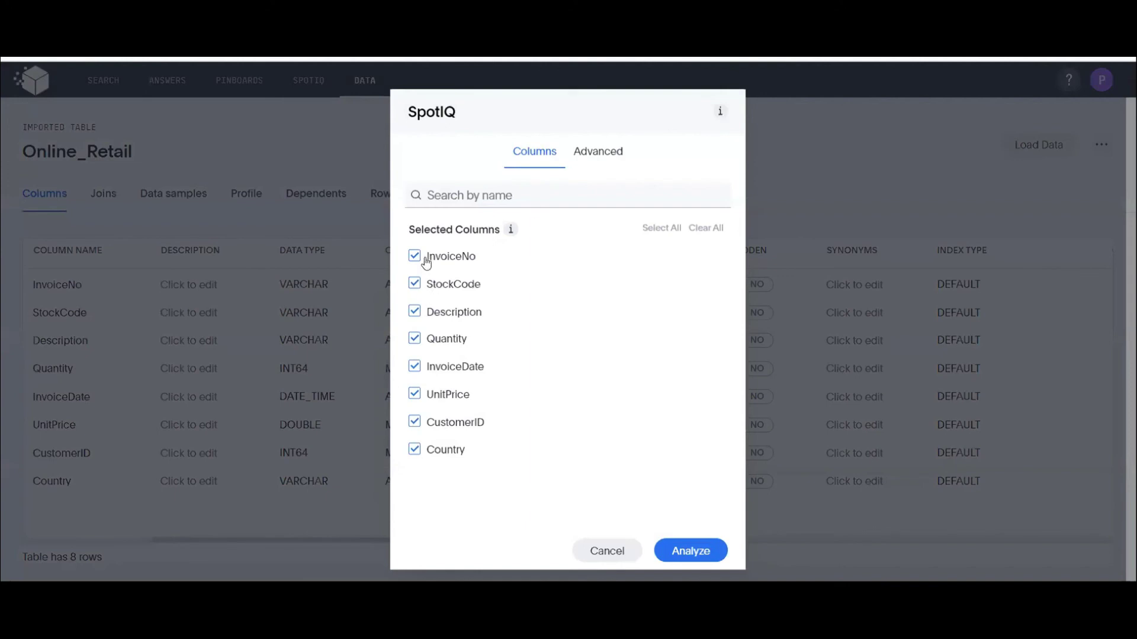
left_click(599, 153)
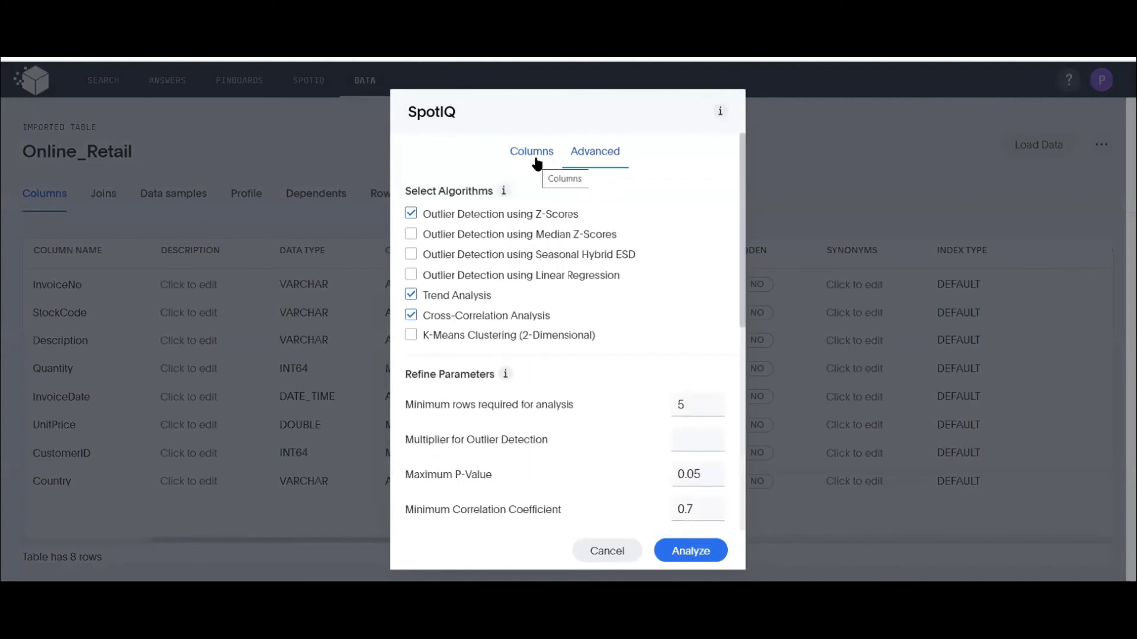
scroll(538, 294, "down", 3)
scroll(537, 294, "up", 3)
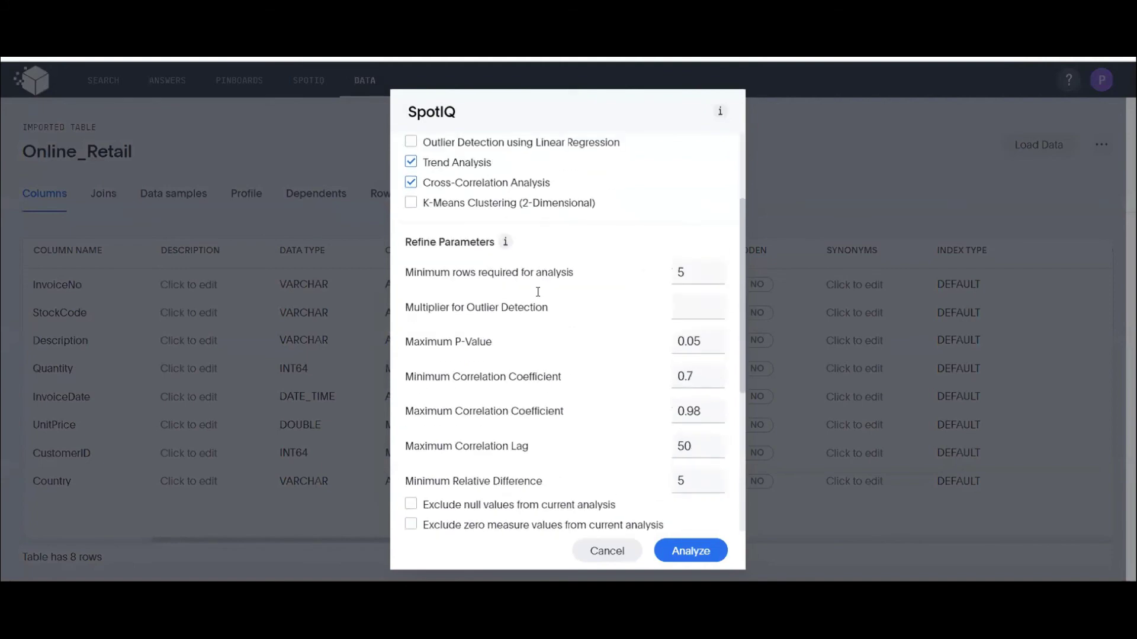
left_click(537, 153)
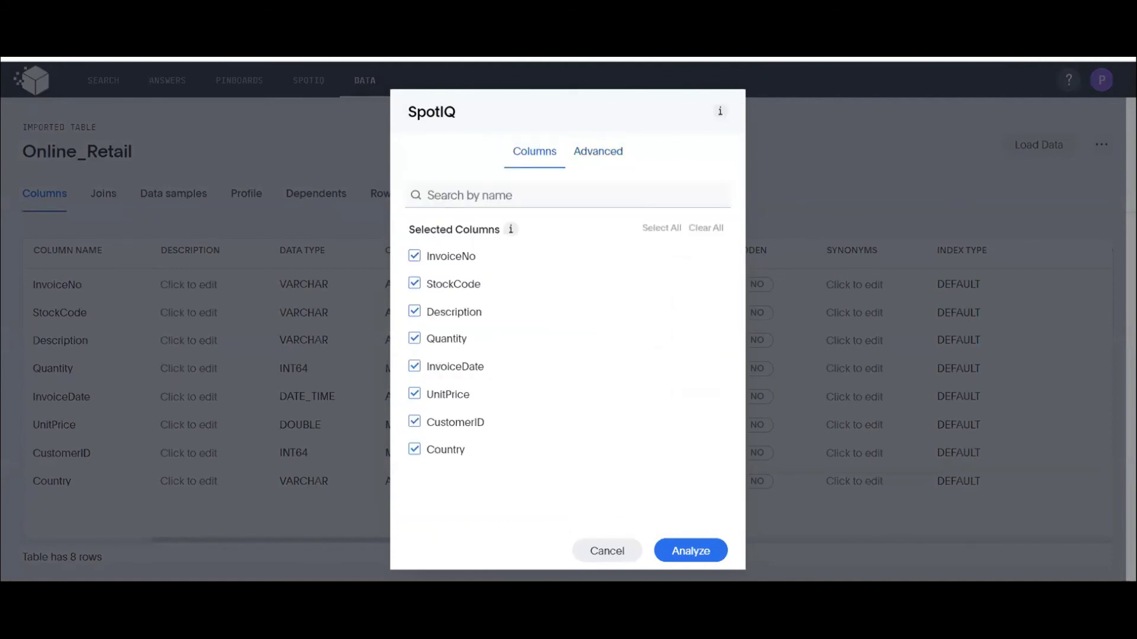
left_click(679, 550)
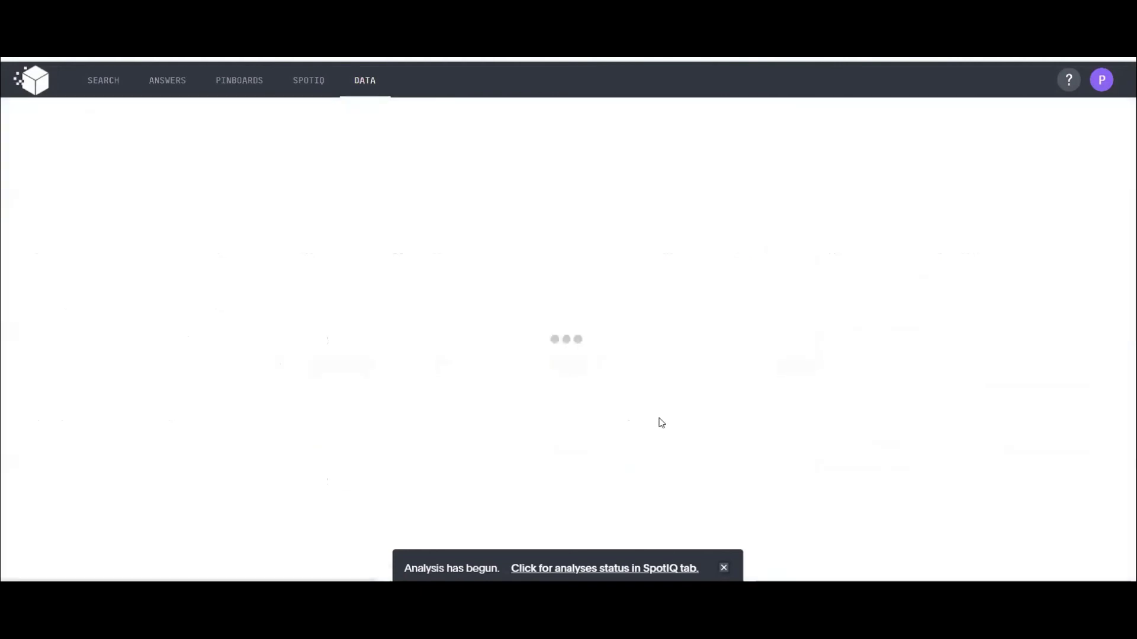
- Open the results of the Online_Retail SpotIQ analysis and review the generated insight charts
left_click(604, 568)
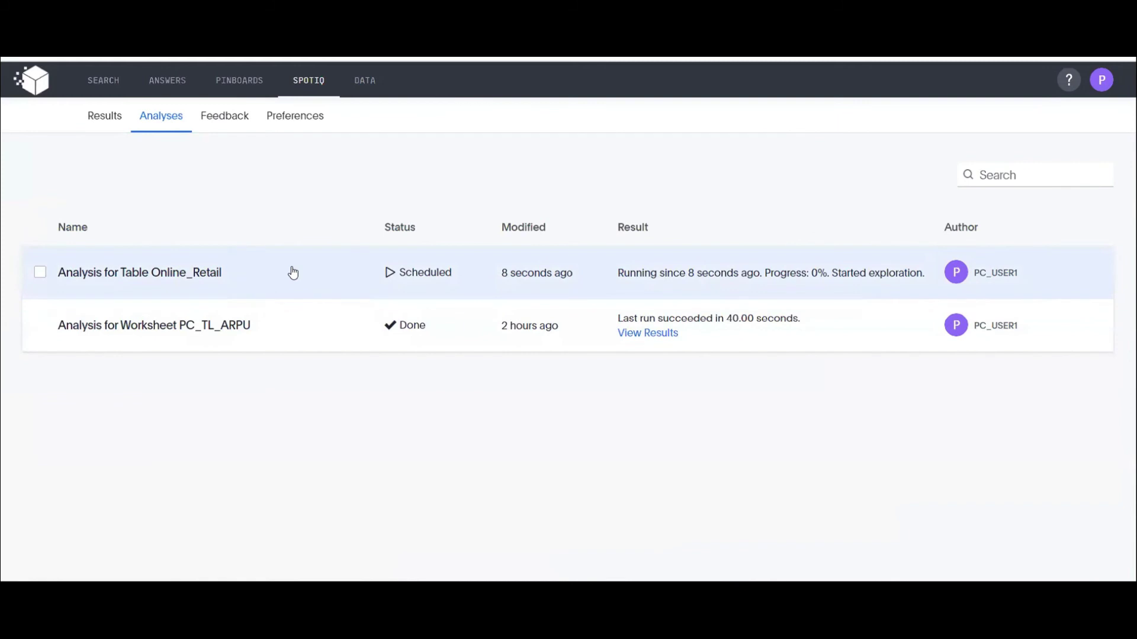
left_click(646, 279)
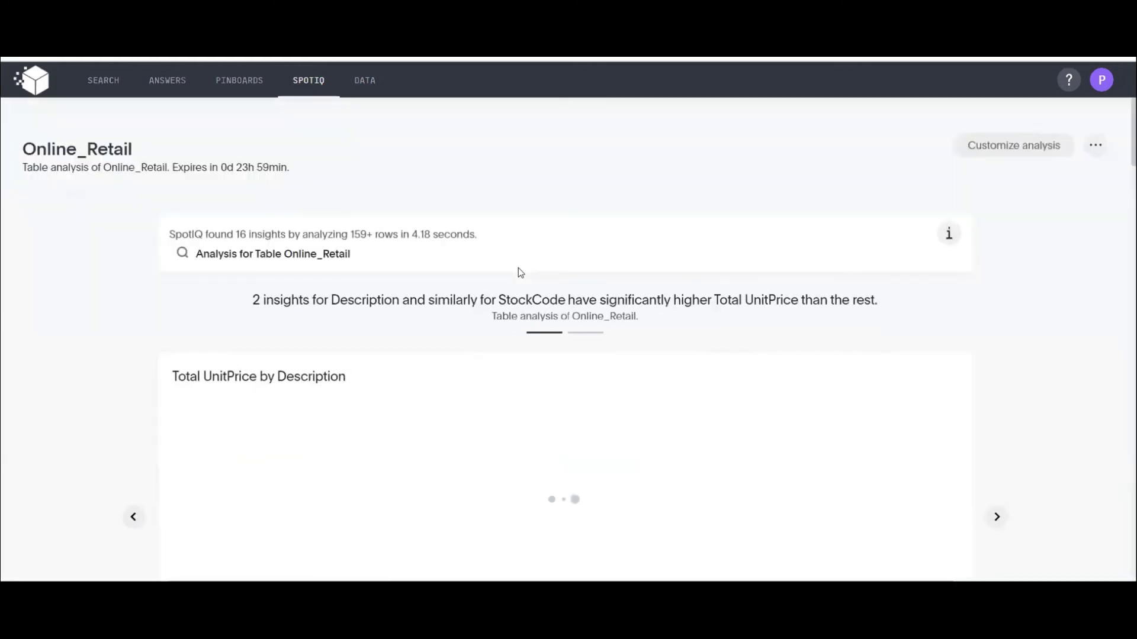
scroll(381, 296, "down", 1)
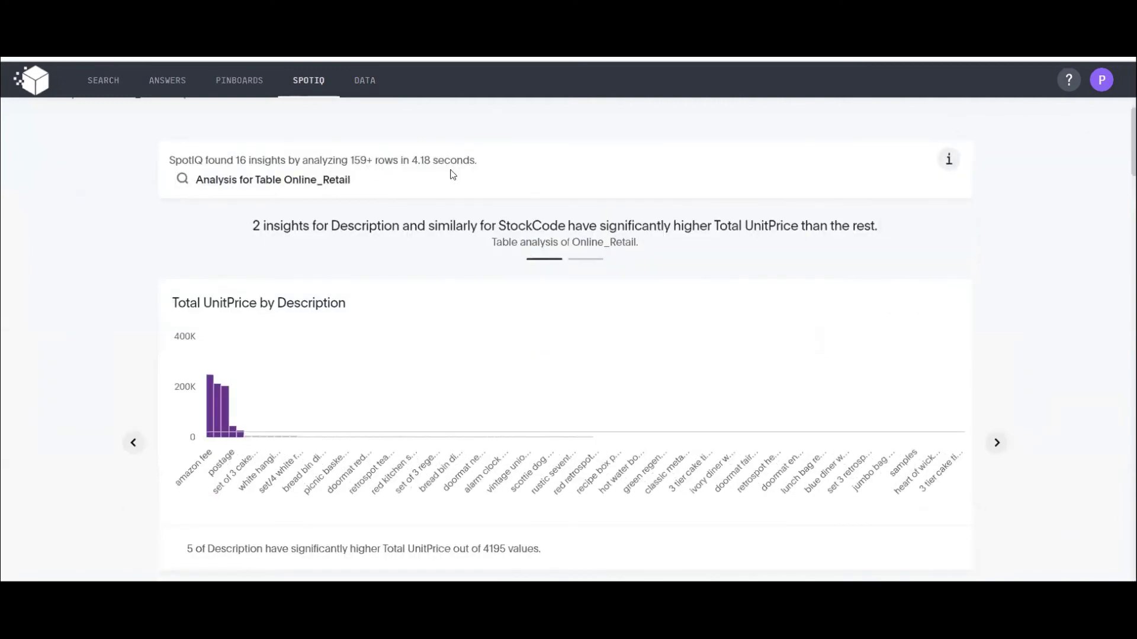
scroll(470, 339, "down", 3)
scroll(470, 340, "down", 10)
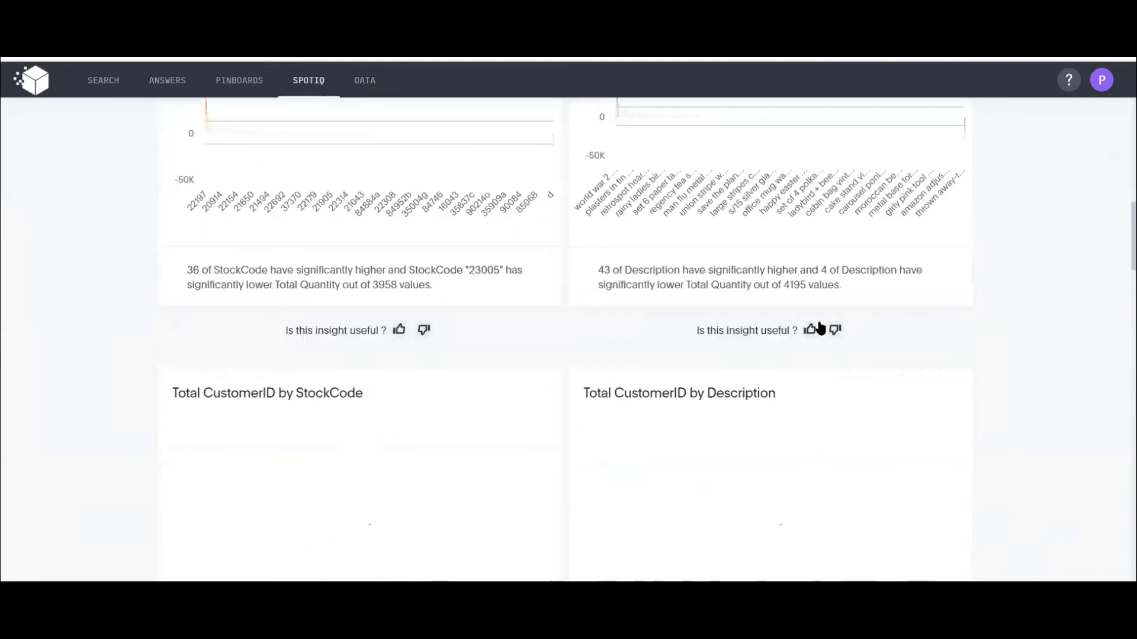
scroll(592, 322, "down", 1)
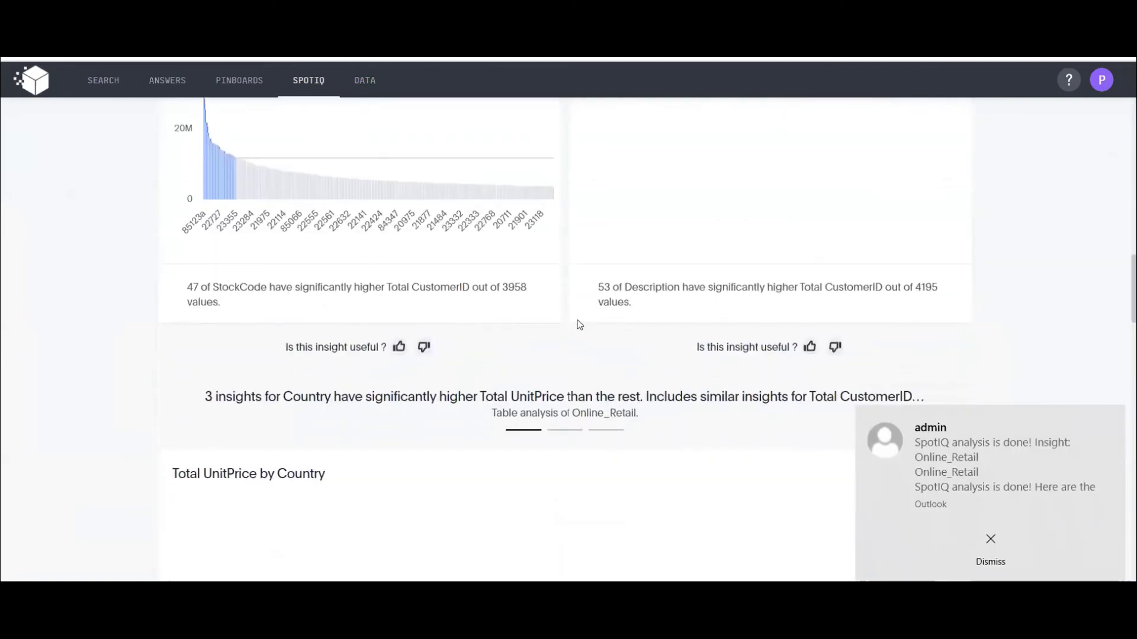
scroll(533, 291, "up", 2)
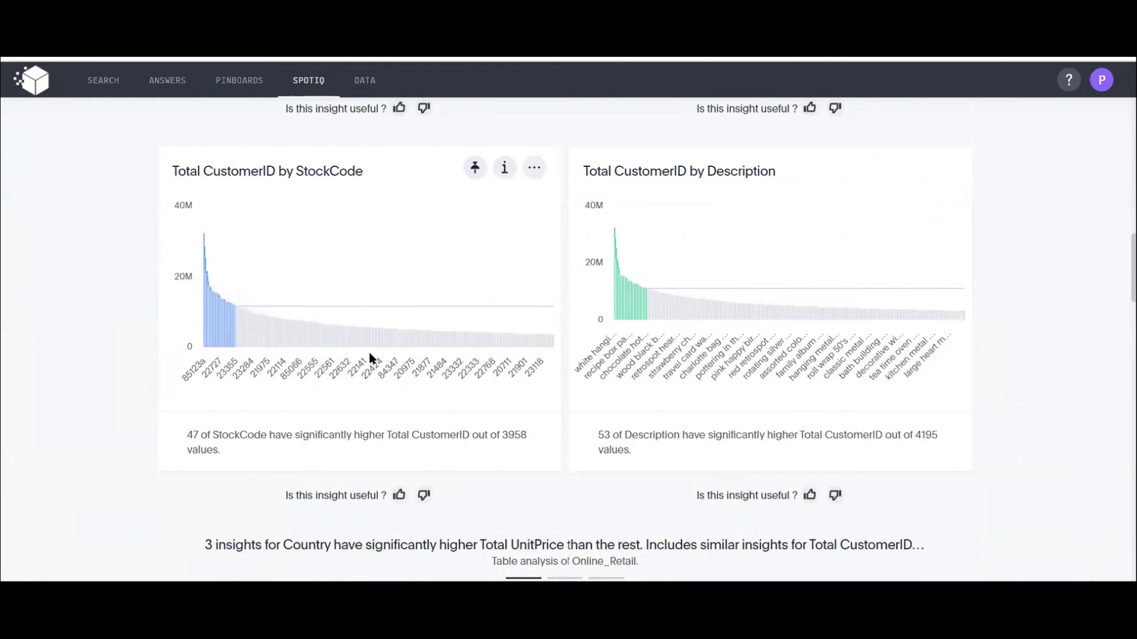
- Pin the Total CustomerID by StockCode insight chart to the Acq pinboard
left_click(475, 170)
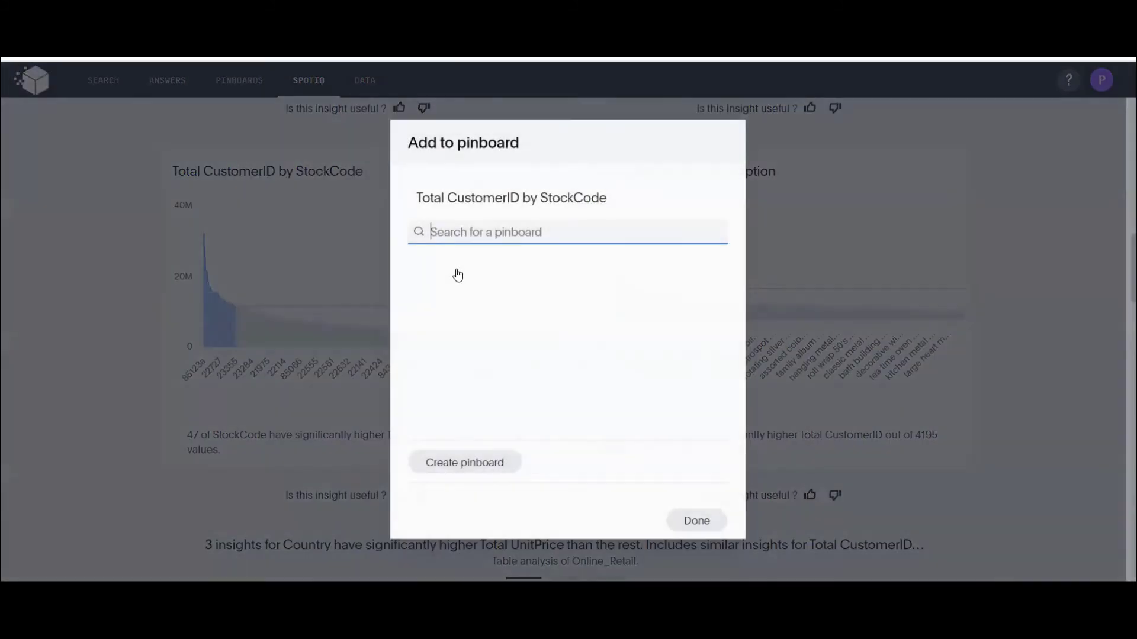
left_click(456, 268)
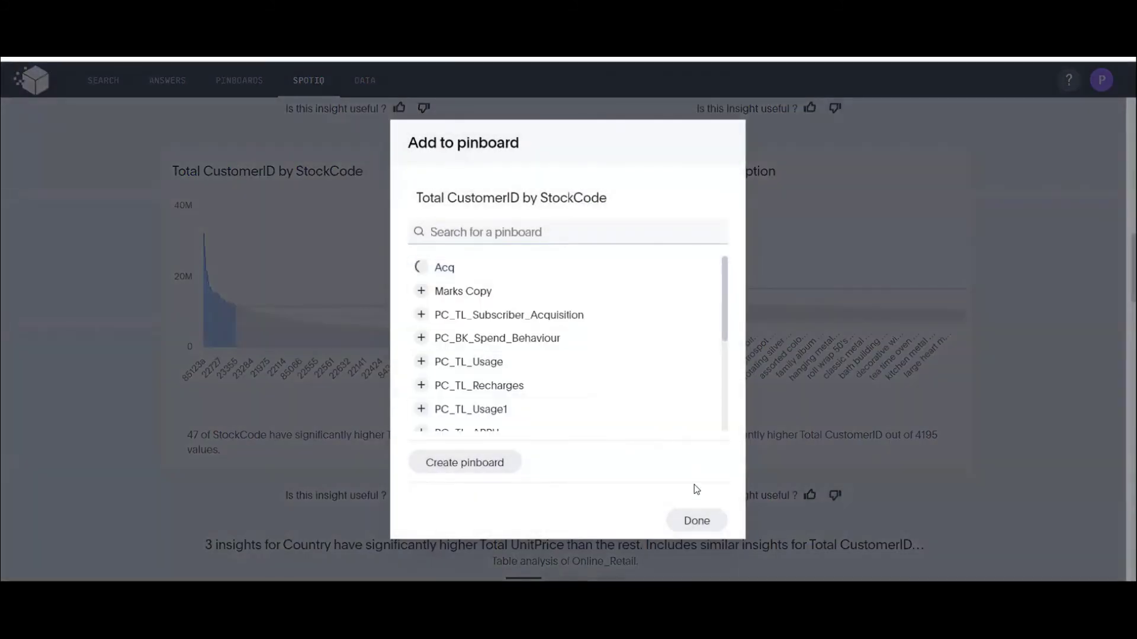
left_click(695, 520)
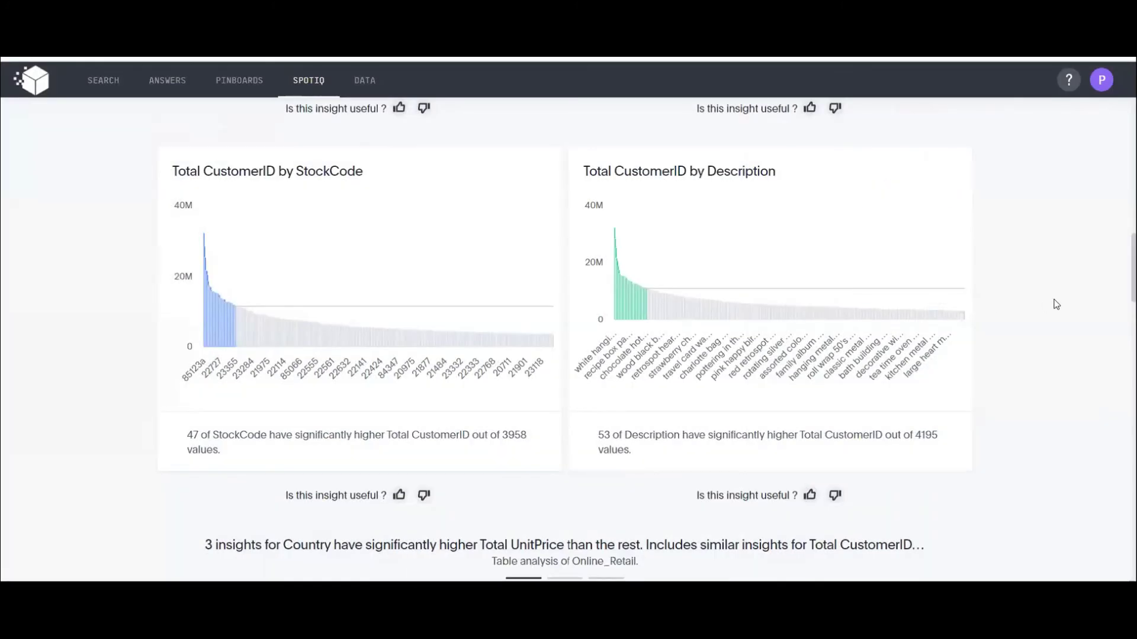
scroll(1072, 334, "up", 10)
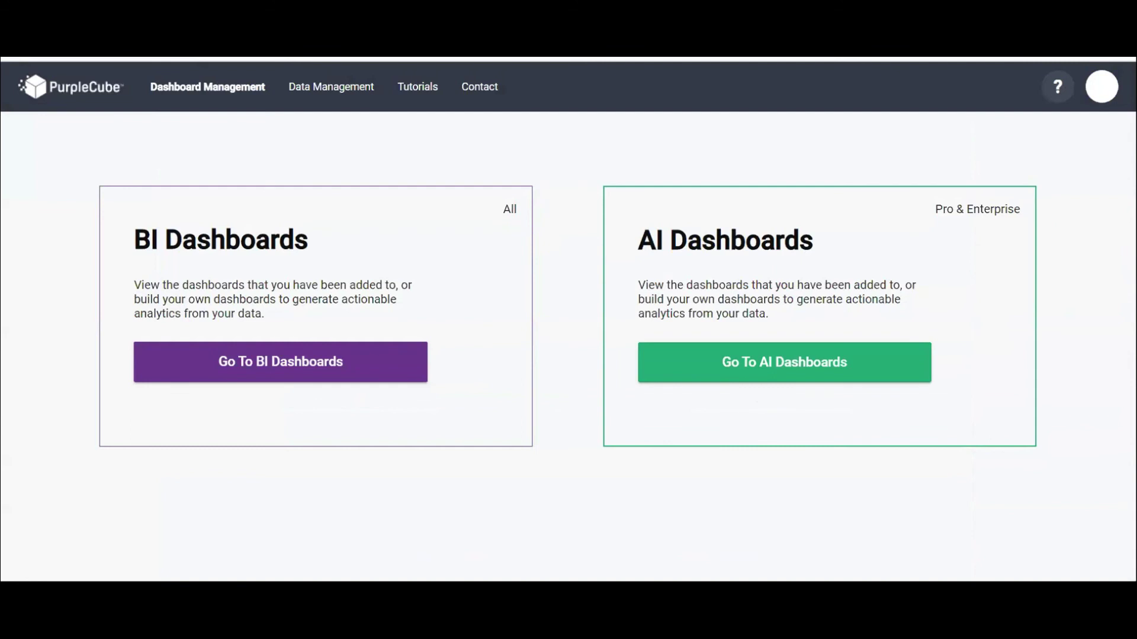
- Switch to the PurpleCube portal, open the Gross Adds Forecast AI dashboard, and examine its actual and predicted customer curves
left_click(330, 95)
left_click(245, 102)
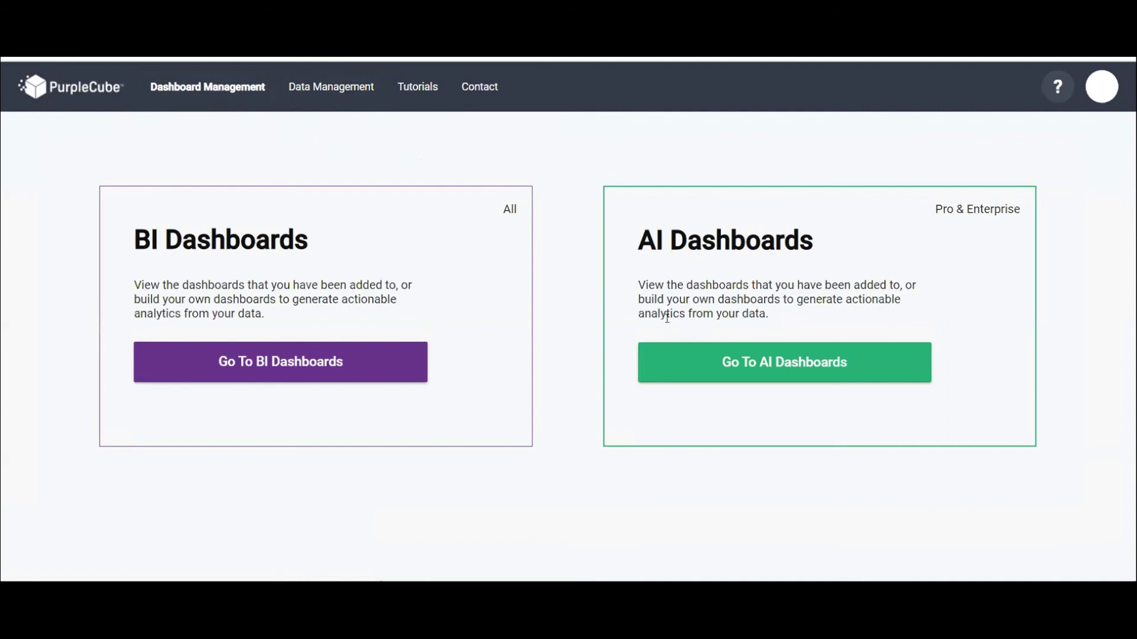
left_click(724, 379)
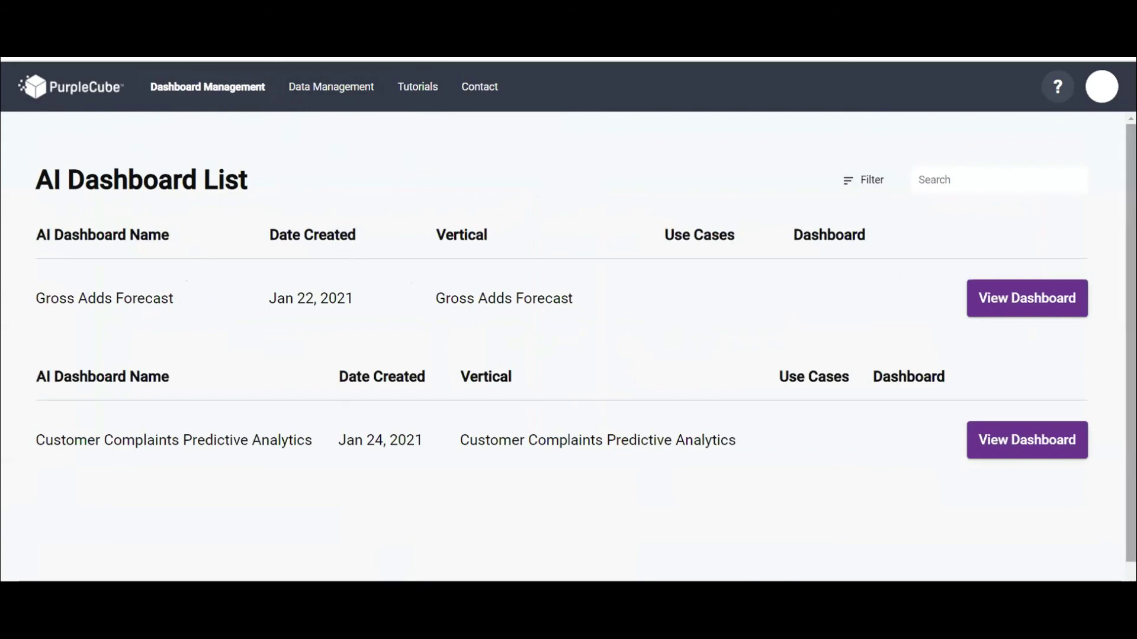
left_click(1033, 308)
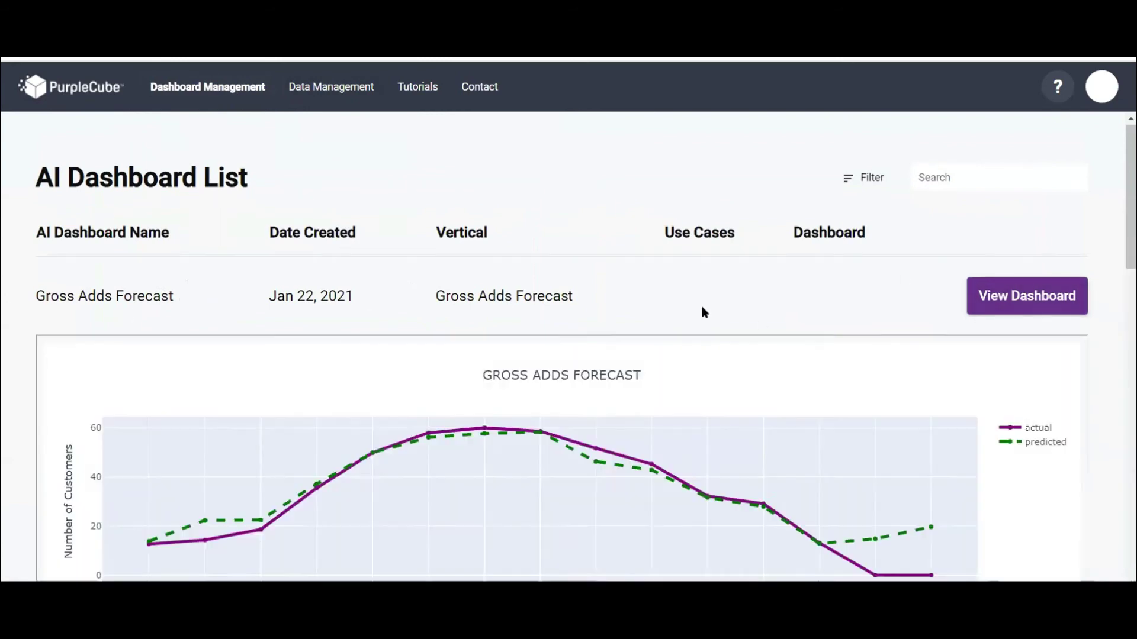
scroll(701, 303, "down", 2)
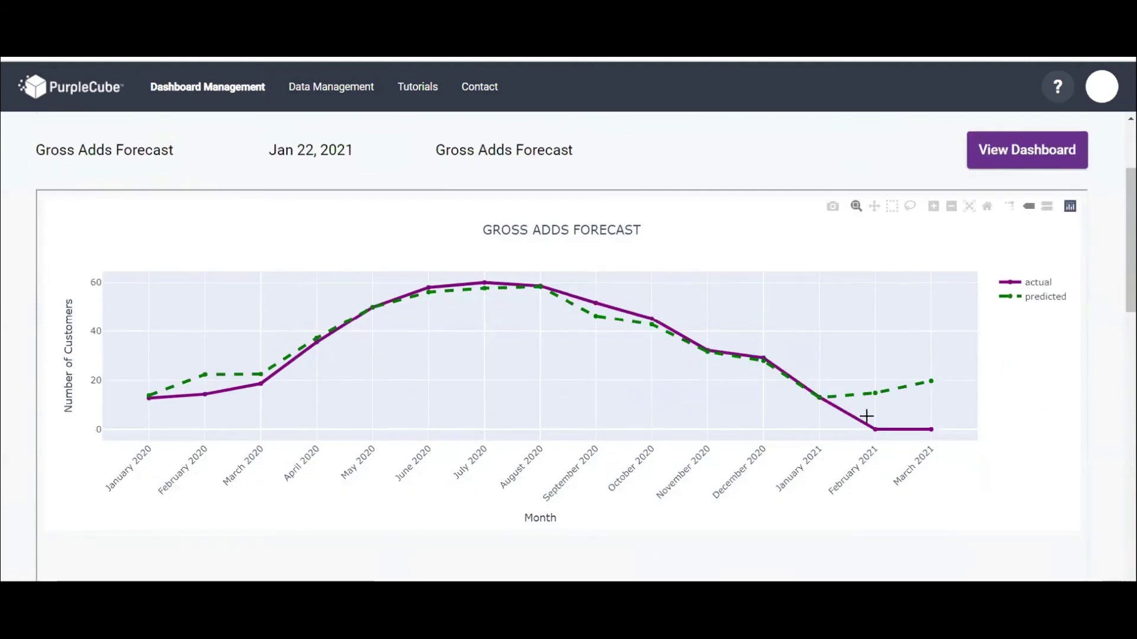
mouse_move(937, 384)
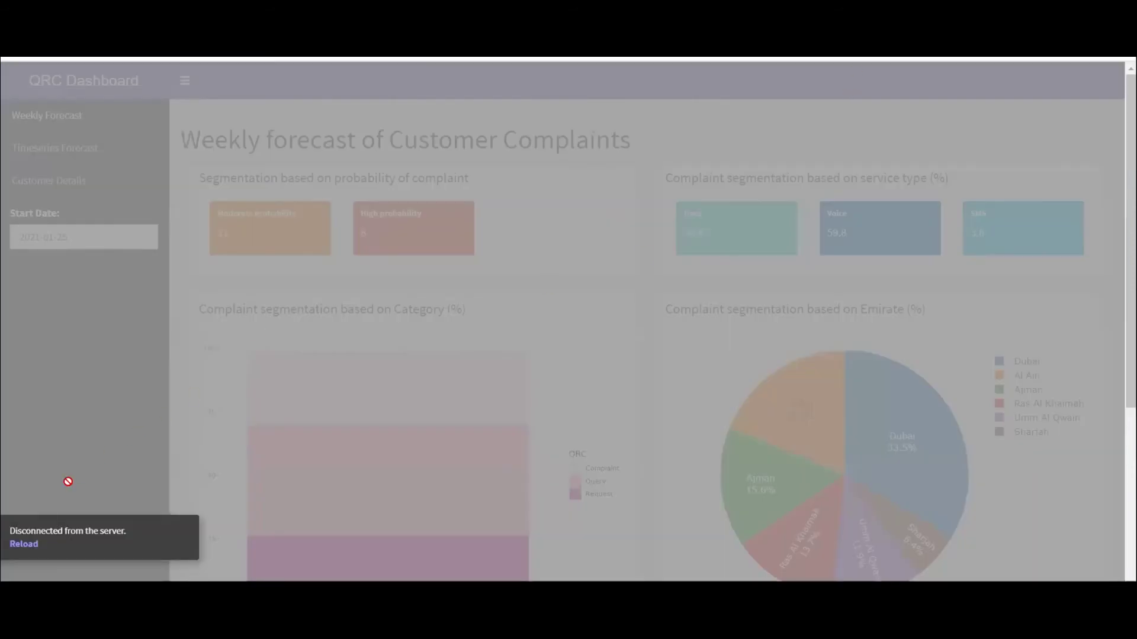
- Reload the disconnected QRC Dashboard showing the weekly forecast of customer complaints
left_click(18, 548)
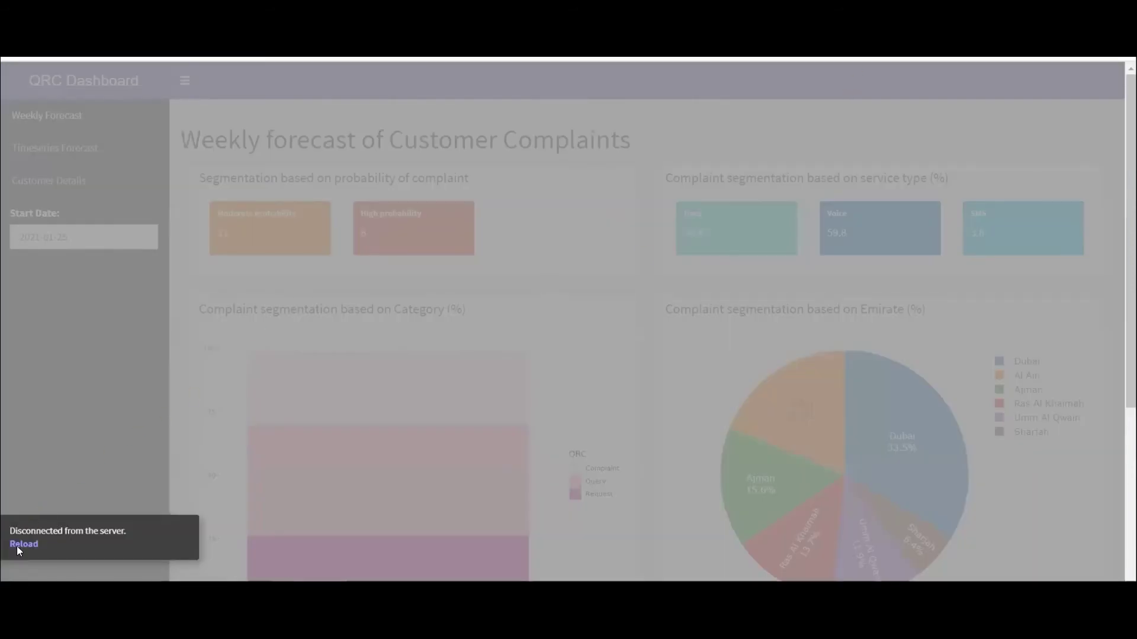